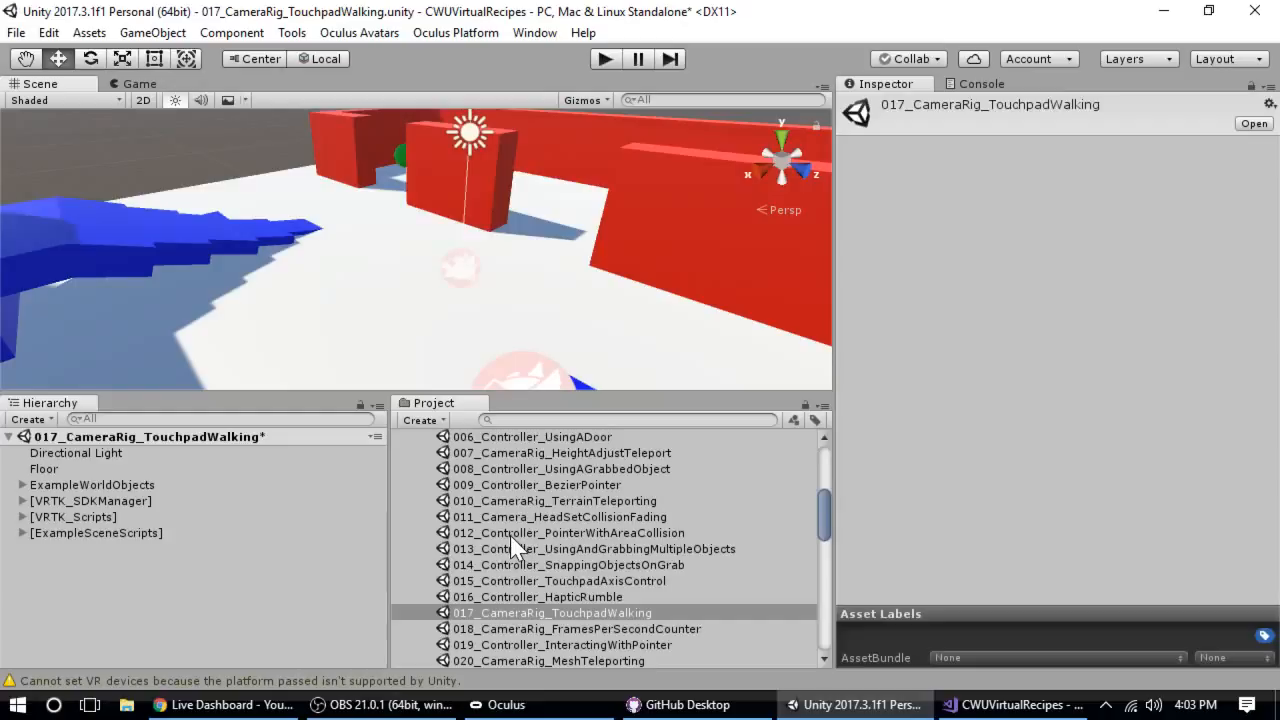
Look through the VRTK example scenes listed in the project's Examples folder.
scroll(515, 538, up, 5)
scroll(716, 567, down, 2)
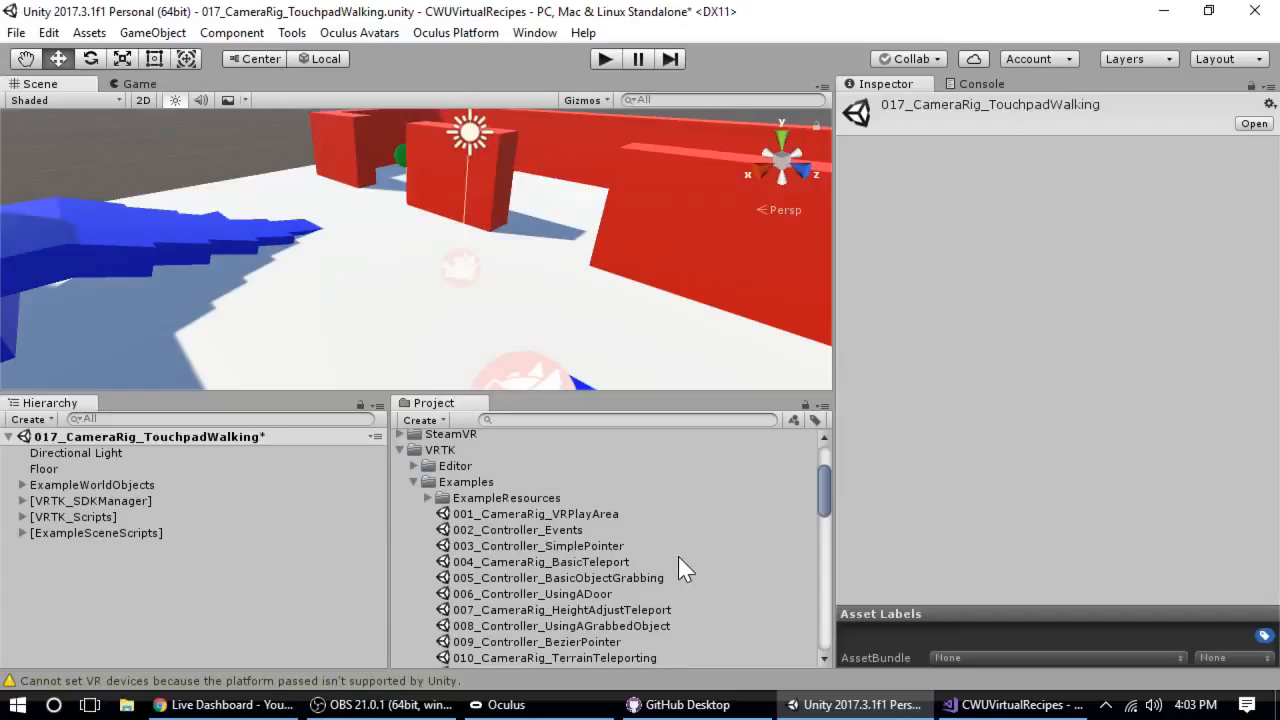
scroll(695, 575, down, 5)
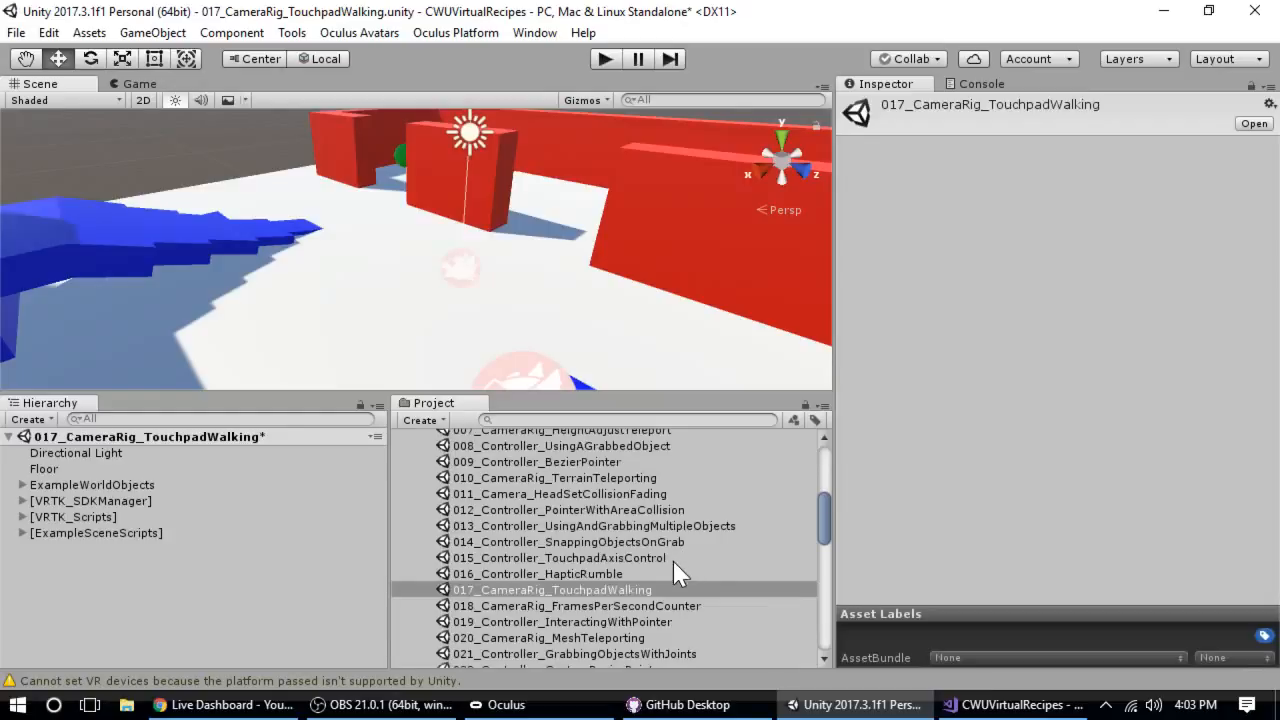
scroll(670, 565, down, 2)
scroll(667, 568, up, 8)
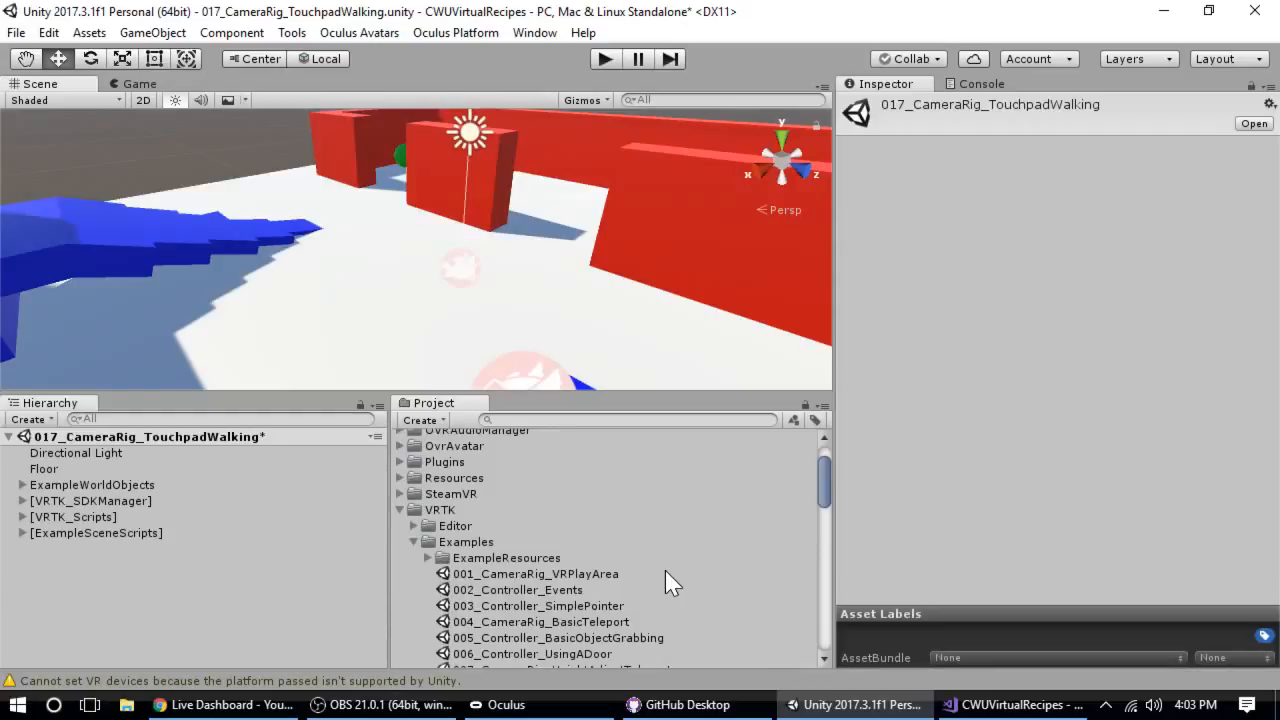
scroll(655, 558, down, 4)
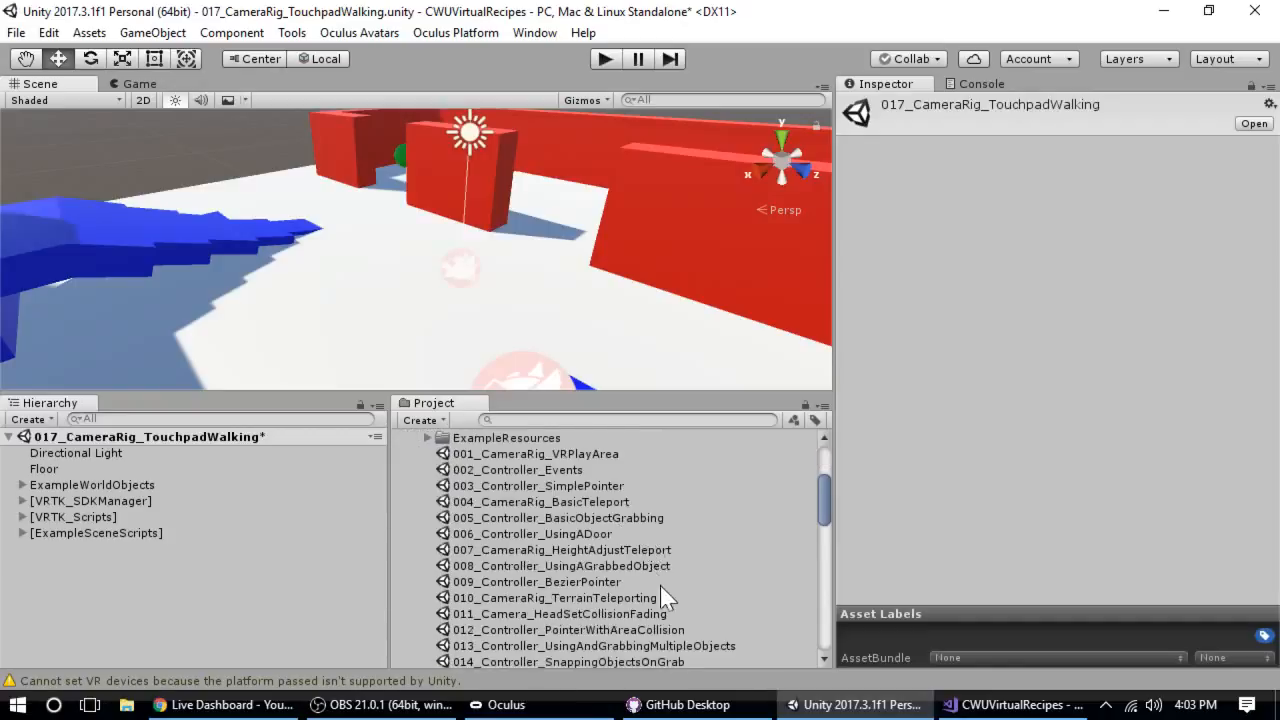
scroll(662, 585, down, 4)
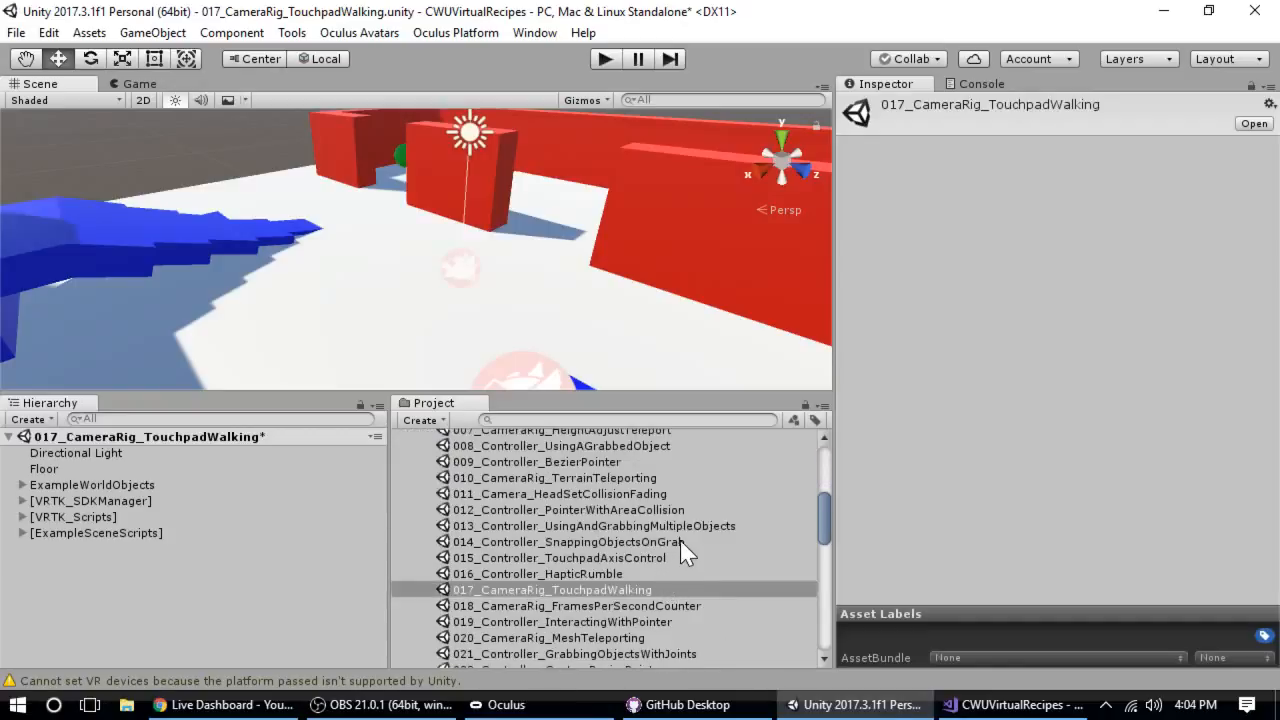
scroll(679, 547, down, 8)
scroll(679, 547, up, 8)
scroll(663, 580, down, 6)
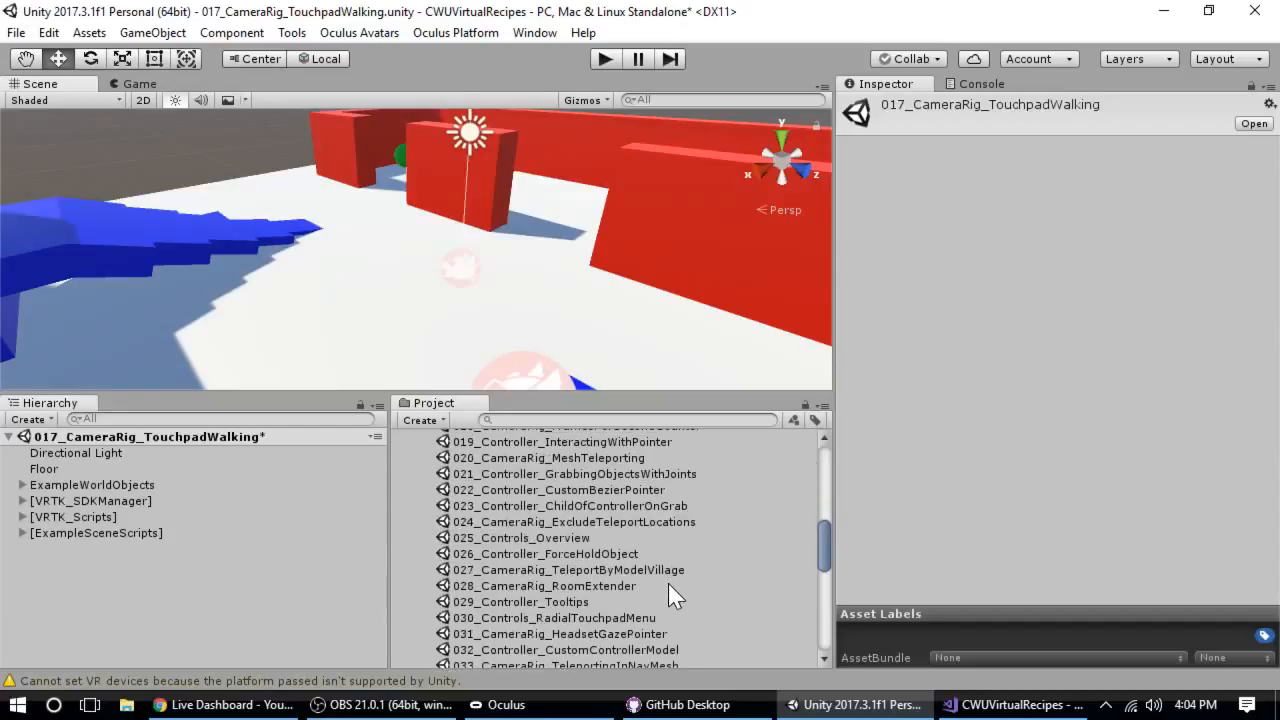
scroll(668, 583, down, 2)
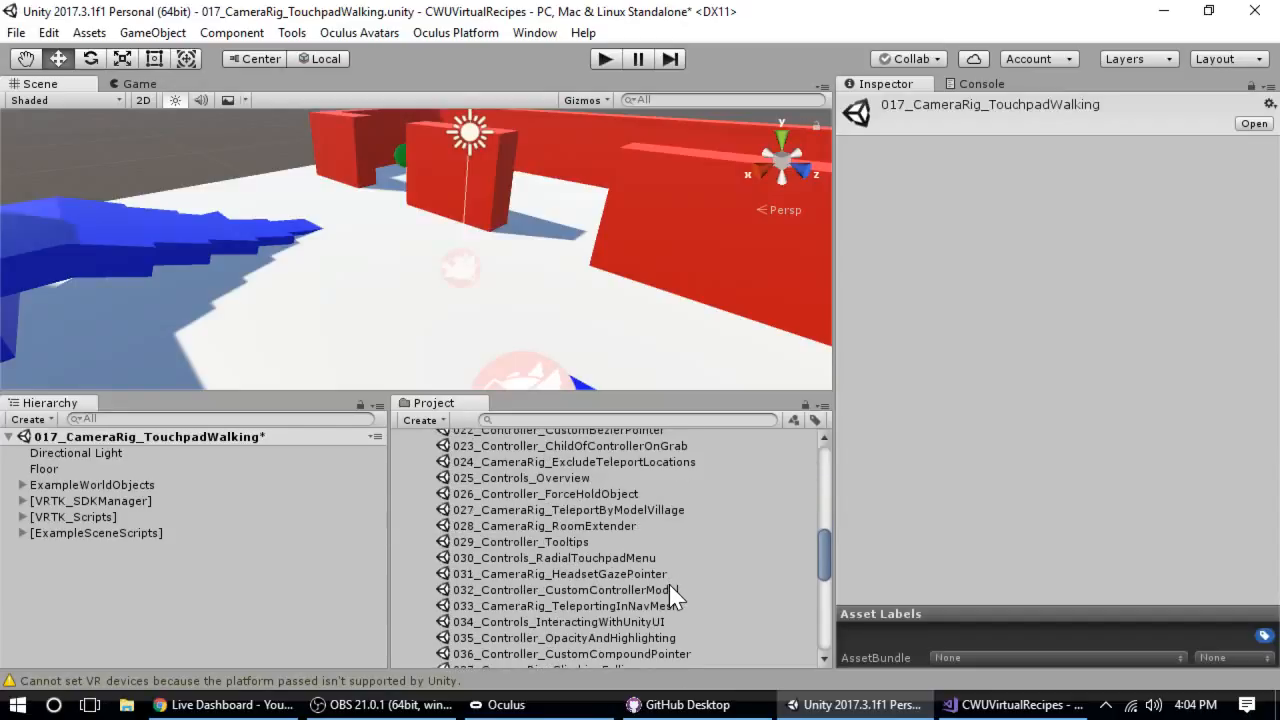
scroll(671, 588, down, 5)
scroll(669, 584, up, 15)
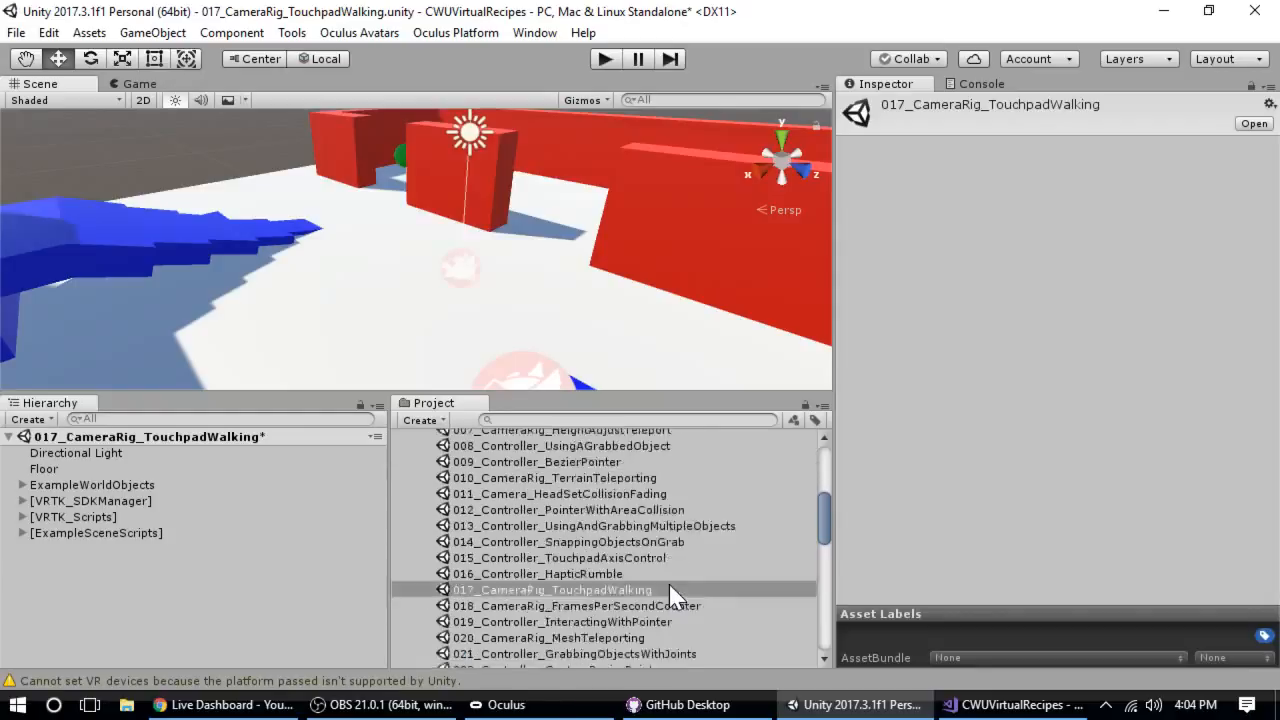
Open the example scene 014_Controller_SnappingObjectsOnGrab without saving the changes to 017_CameraRig_TouchpadWalking.
click(645, 514)
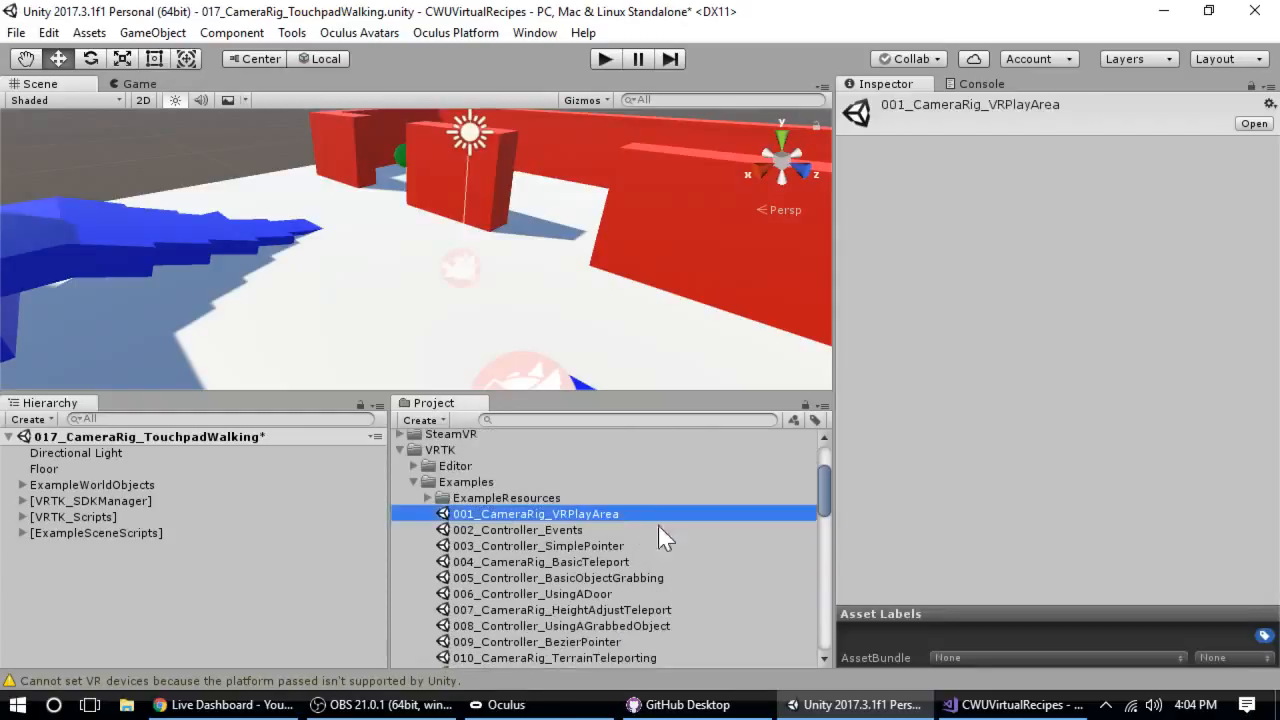
key(Up)
key(Up)
key(Down)
key(Down)
key(Down)
key(Down)
key(Down)
key(Down)
key(Down)
key(Down)
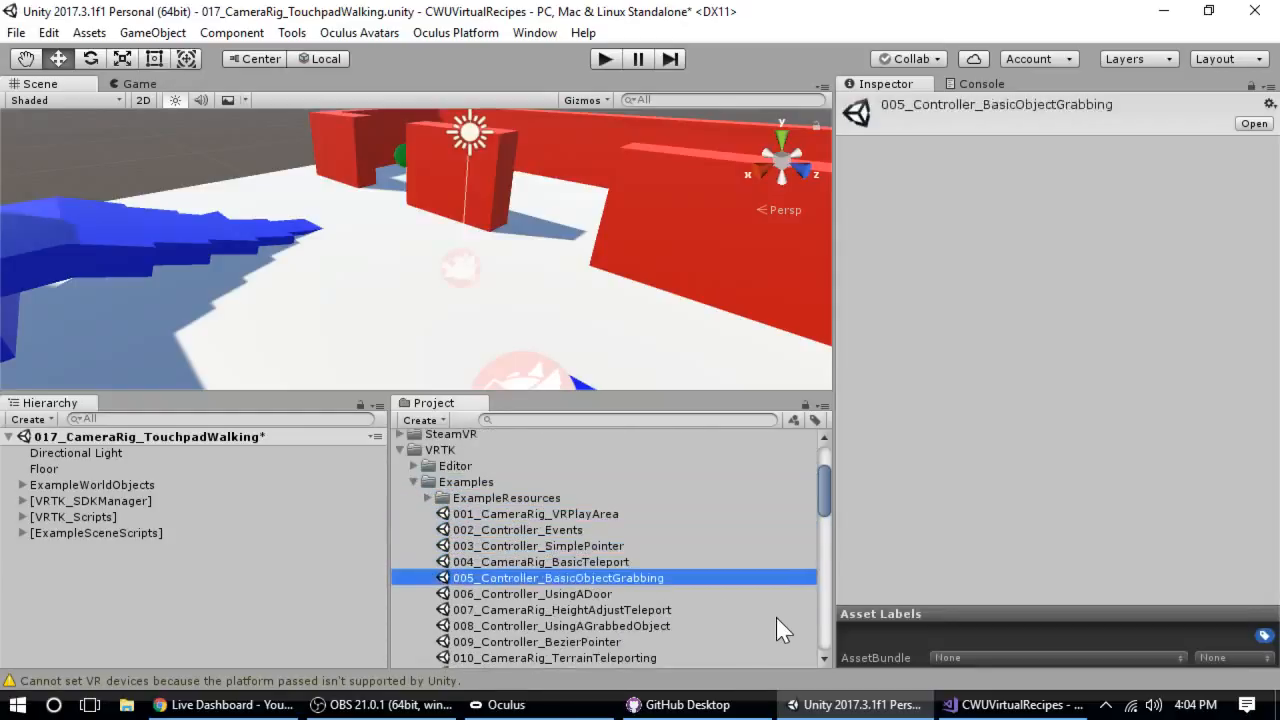
key(Down)
key(Down)
key(Down)
key(Down)
key(Down)
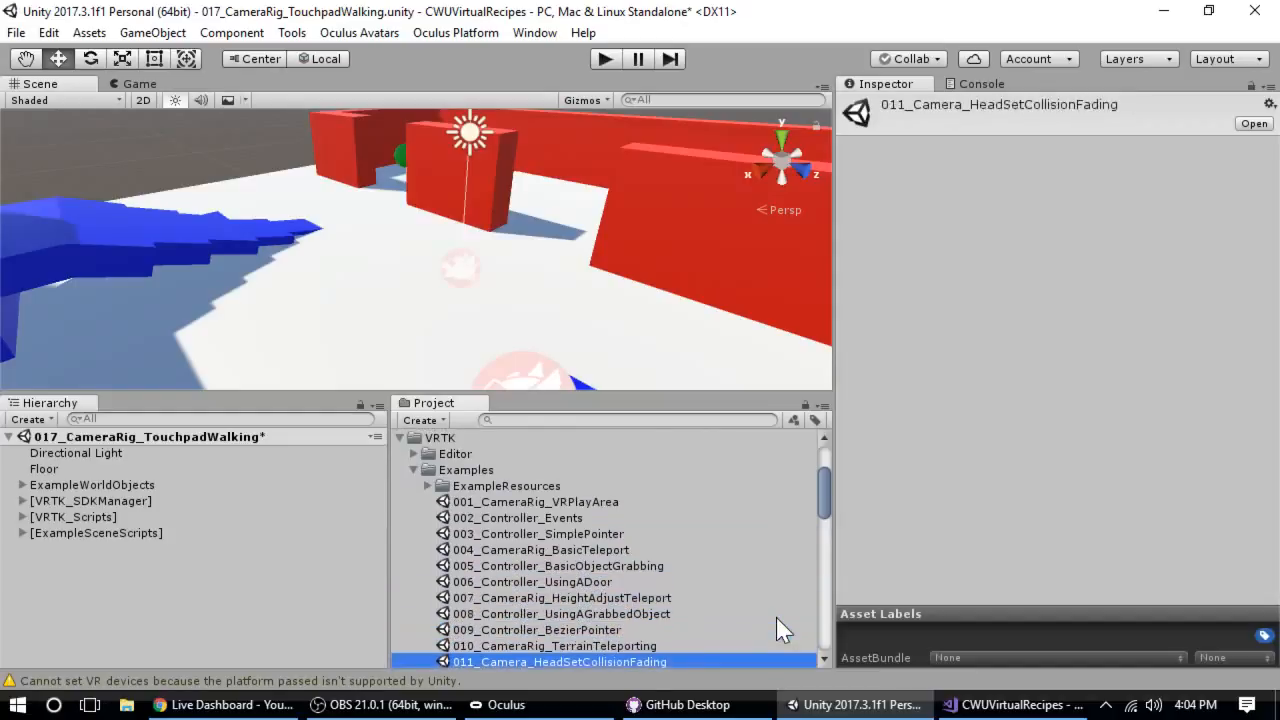
key(Down)
key(Down)
key(Down)
key(Down)
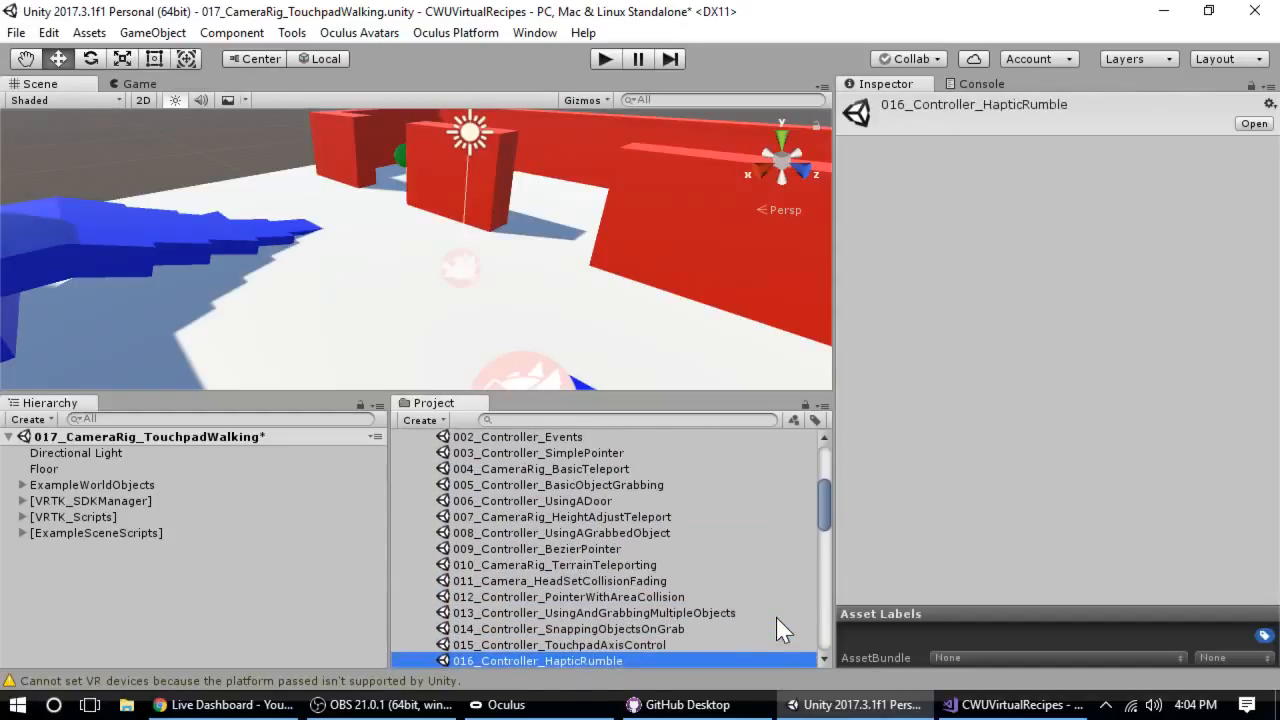
key(Down)
key(Down)
key(Down)
key(Down)
key(Up)
key(Up)
key(Up)
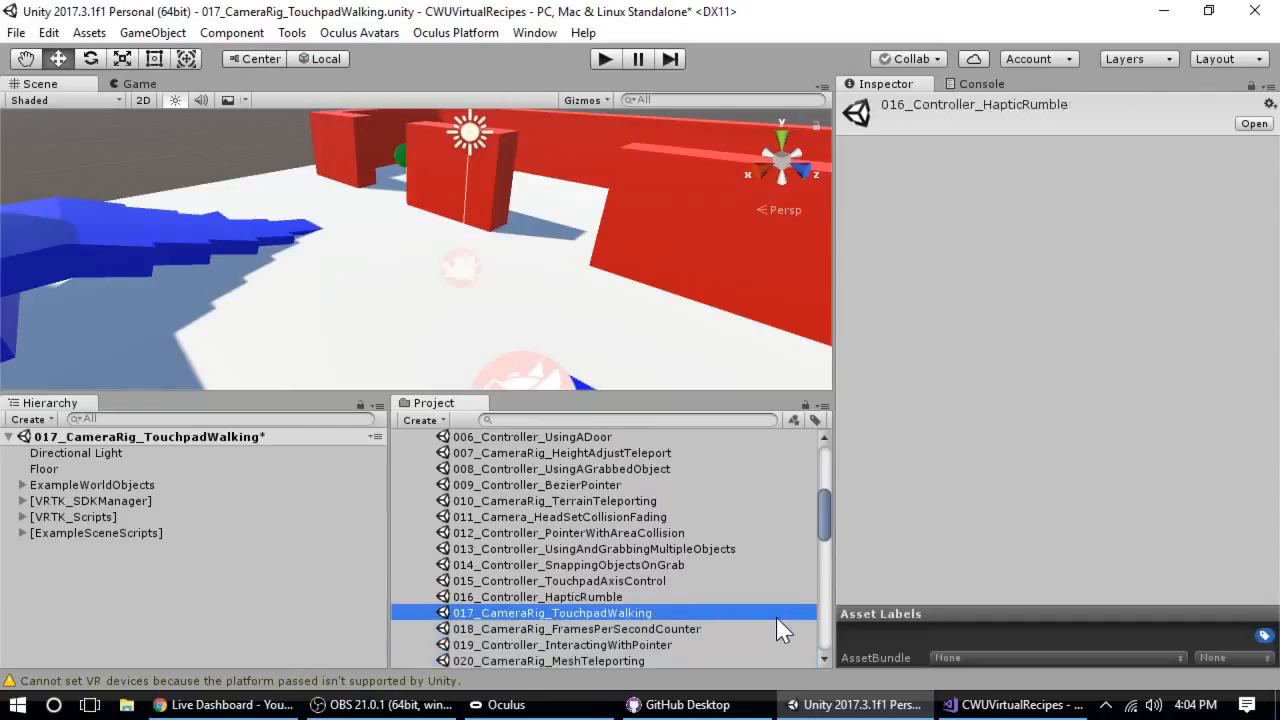
key(Up)
key(Up)
key(Up)
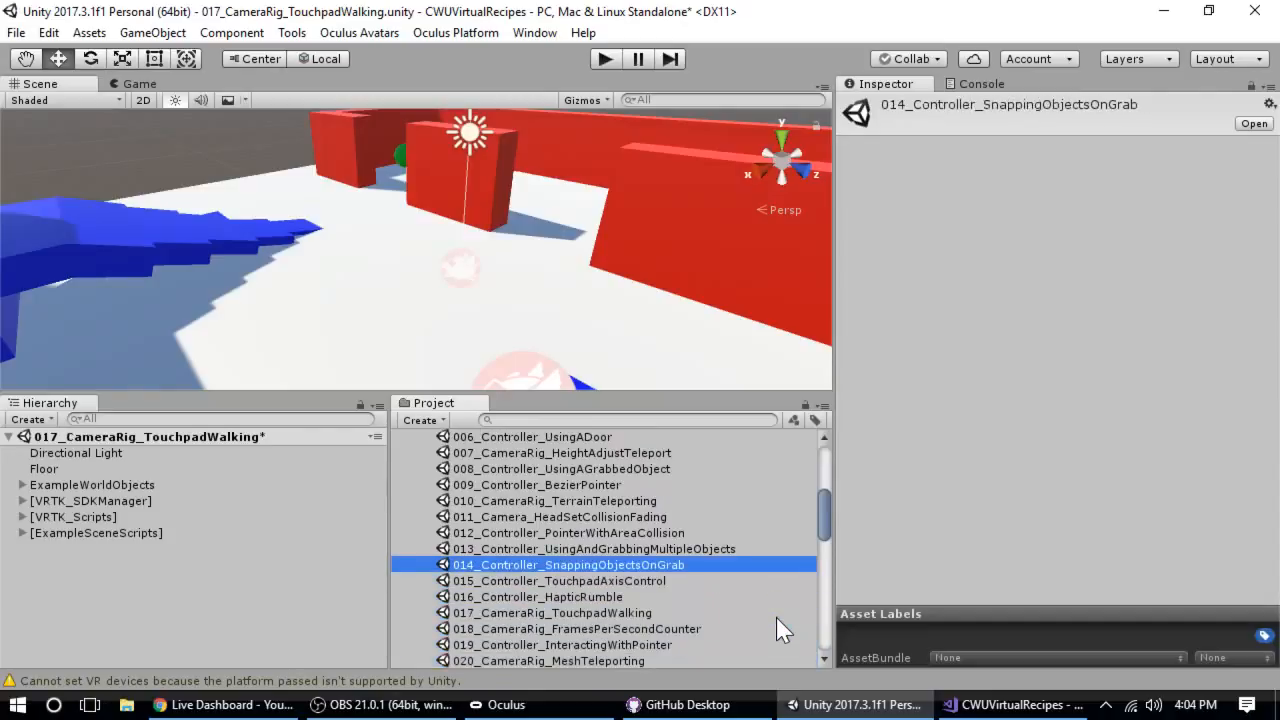
double_click(657, 565)
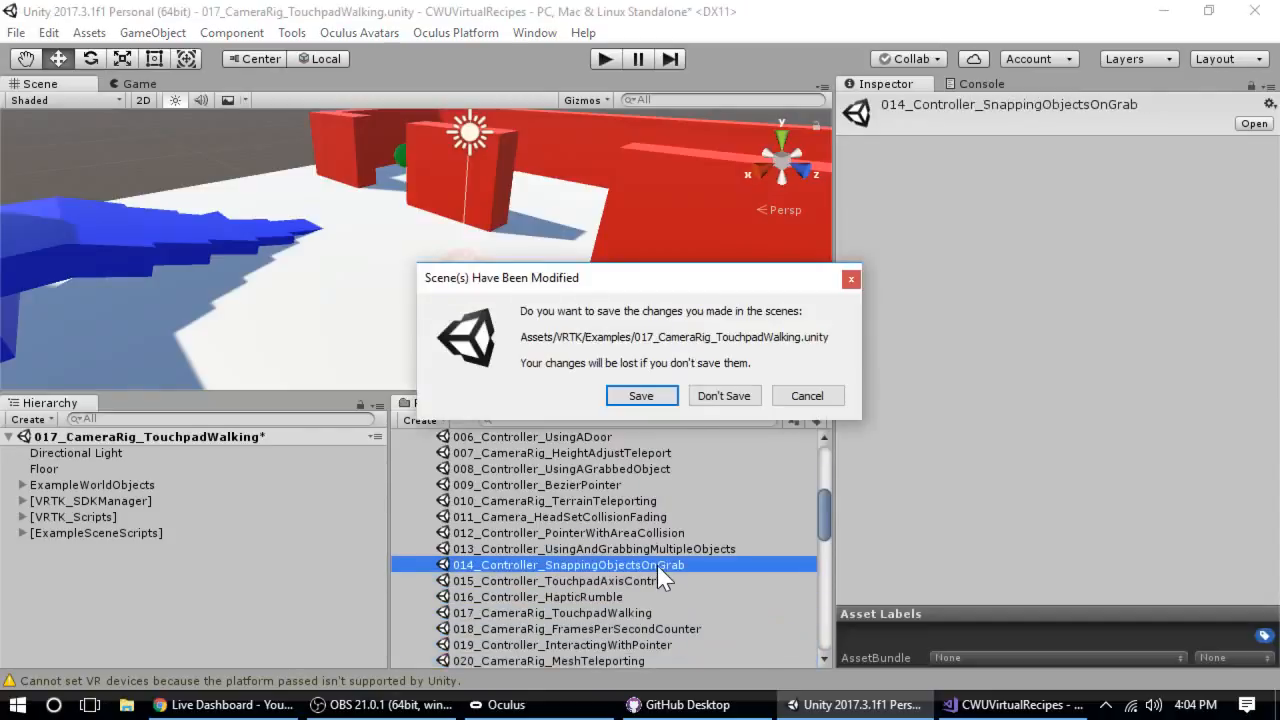
click(702, 396)
Run the scene in play mode, restore the maximized Game view to its normal size, and show the Scene view.
click(606, 59)
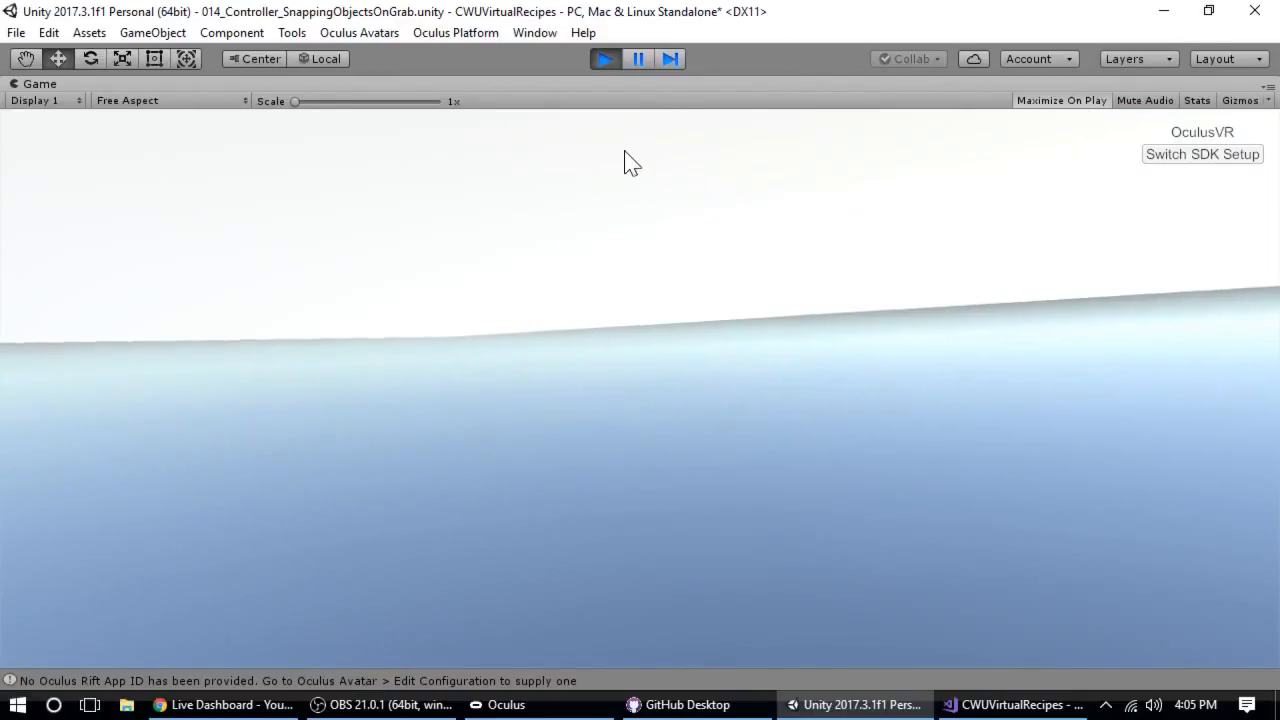
right_click(318, 84)
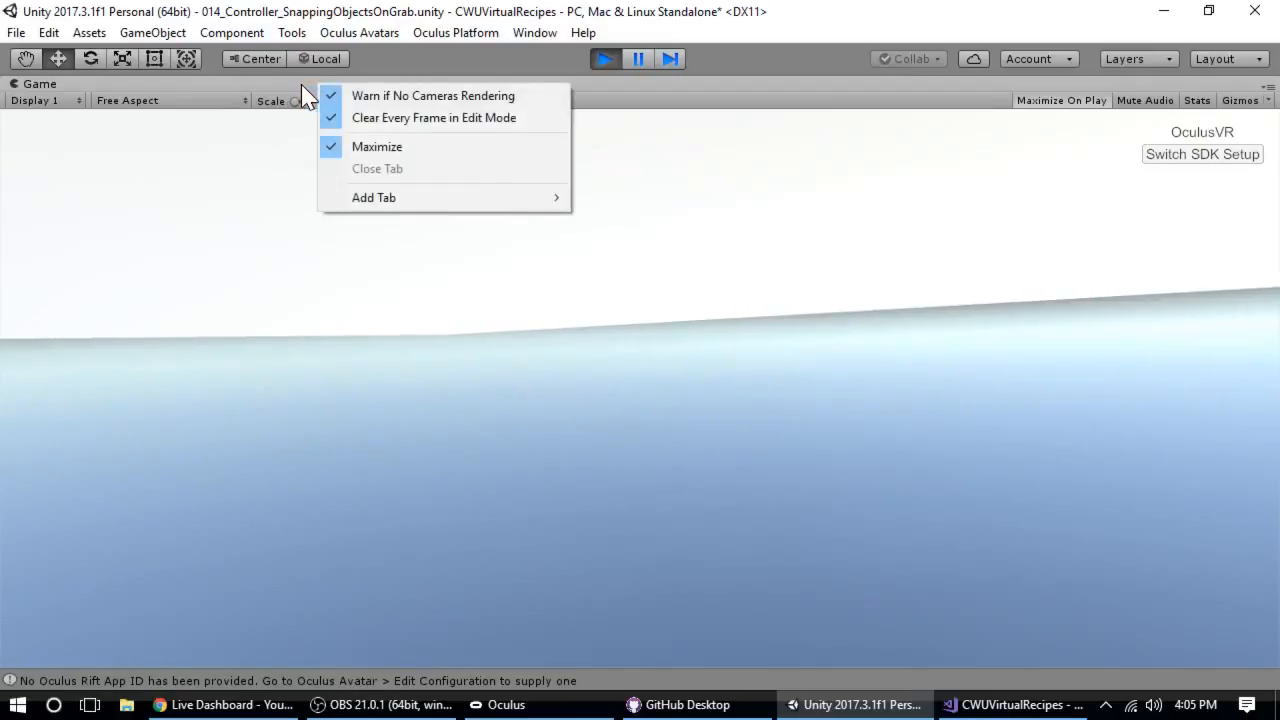
click(360, 147)
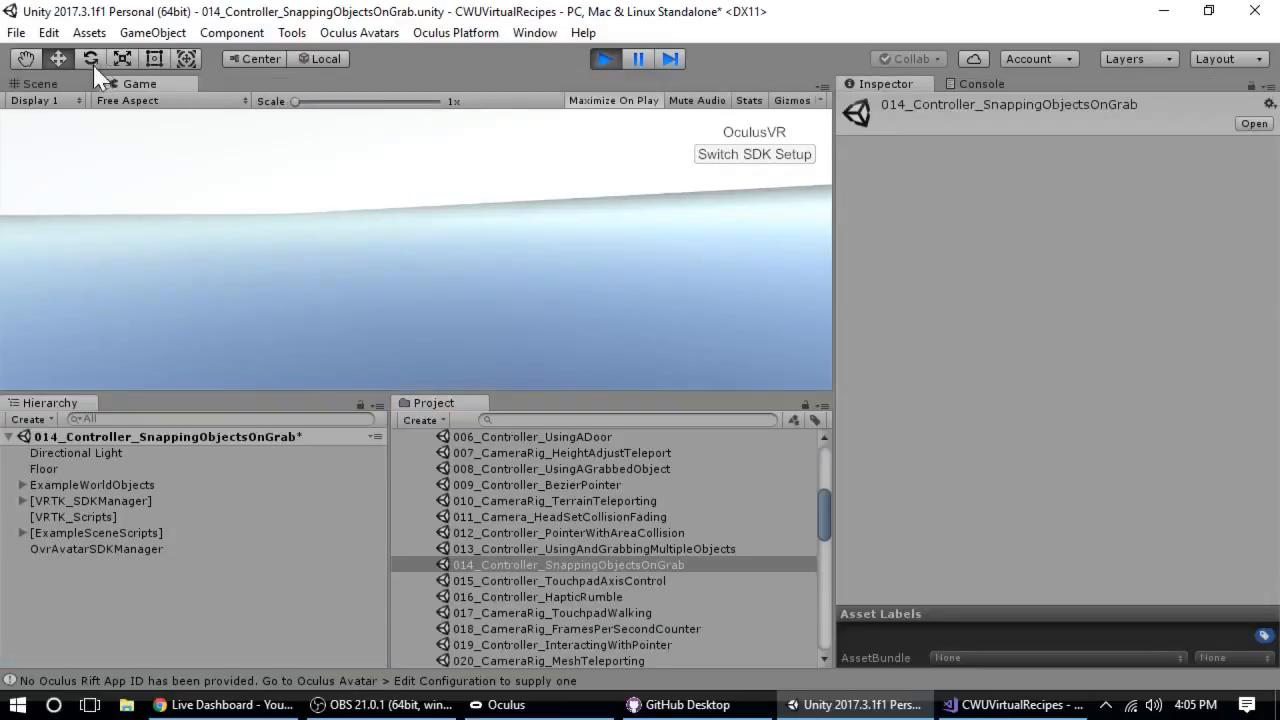
click(40, 84)
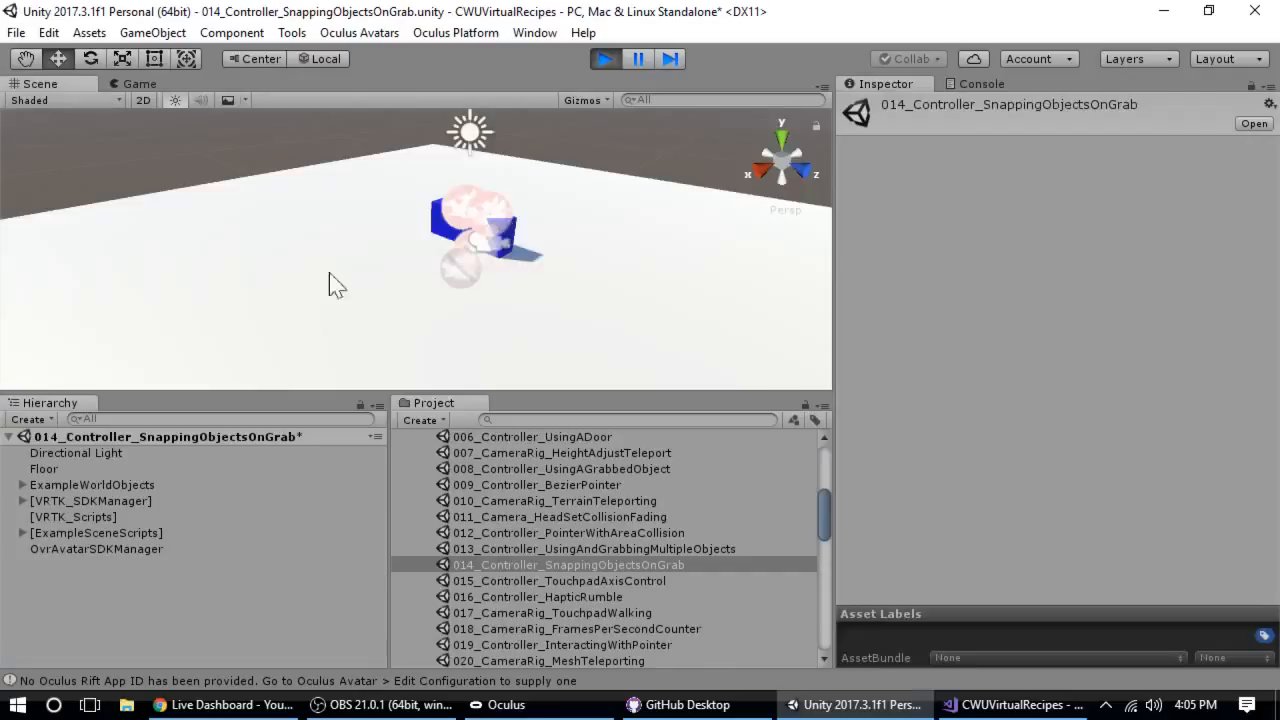
Copy ExampleWorldObjects while the scene is playing, stop play mode, and paste the copy into the scene.
click(72, 484)
right_click(102, 484)
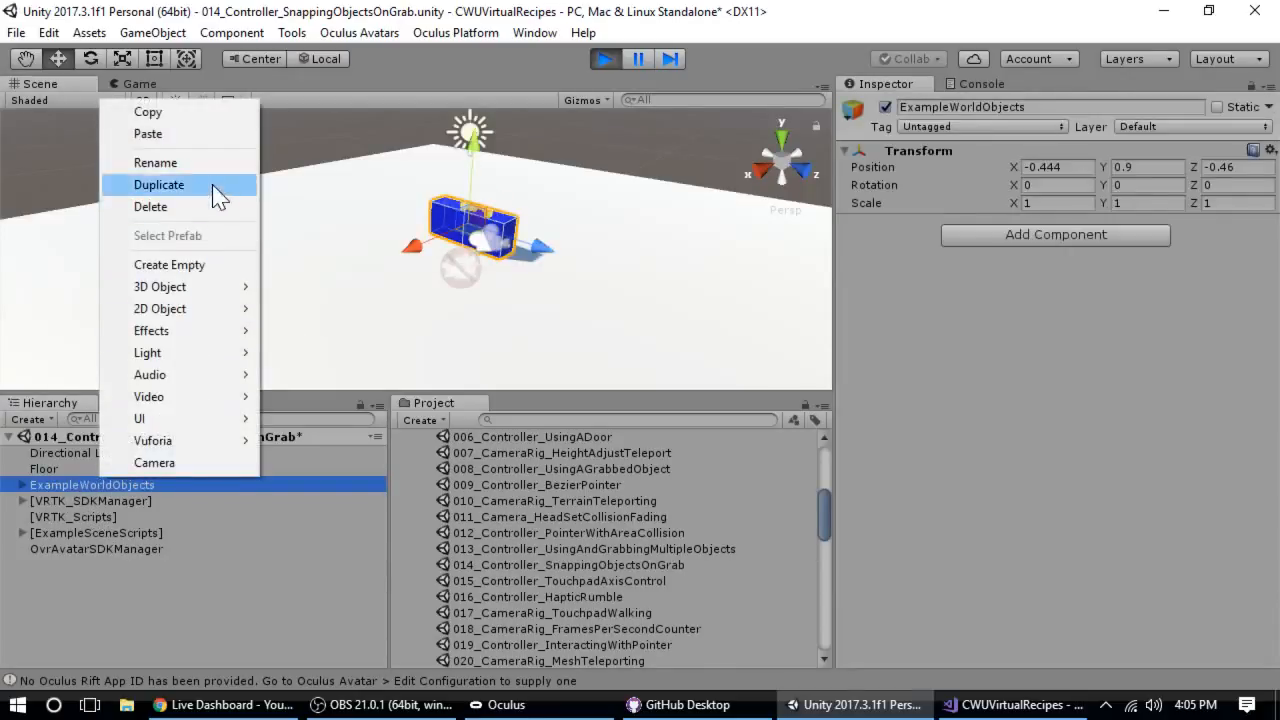
click(211, 115)
click(606, 60)
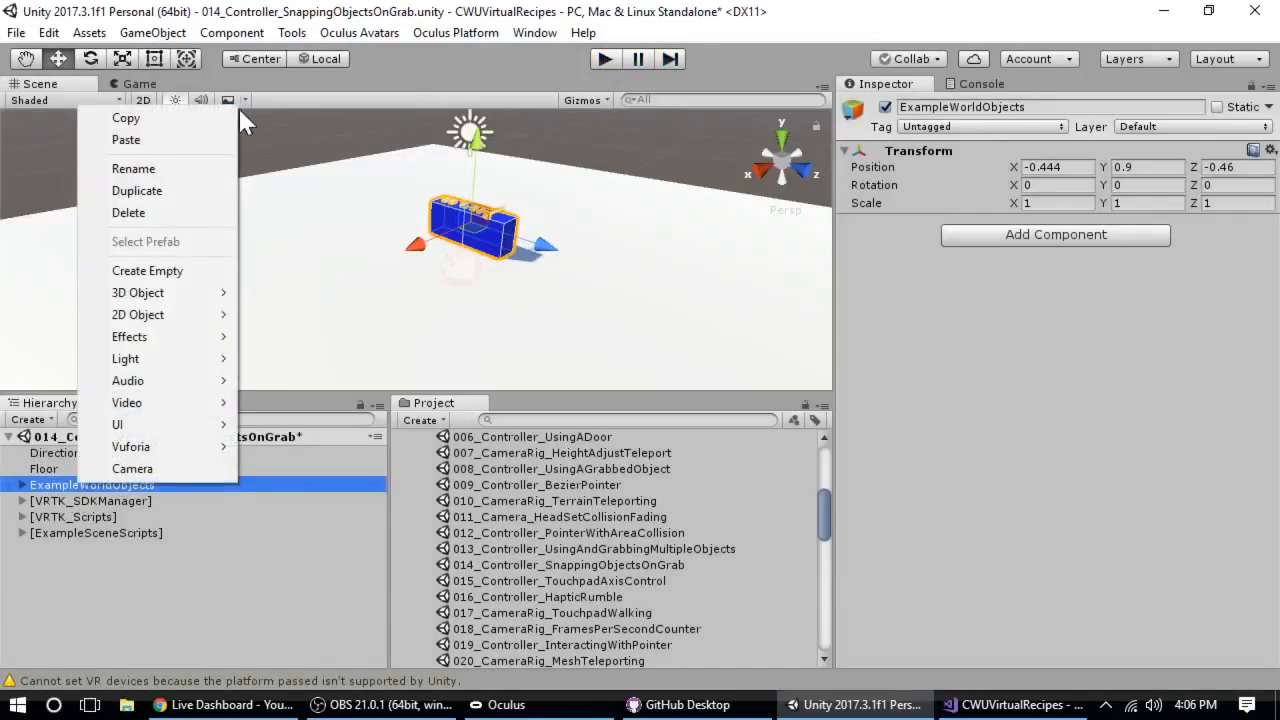
click(180, 134)
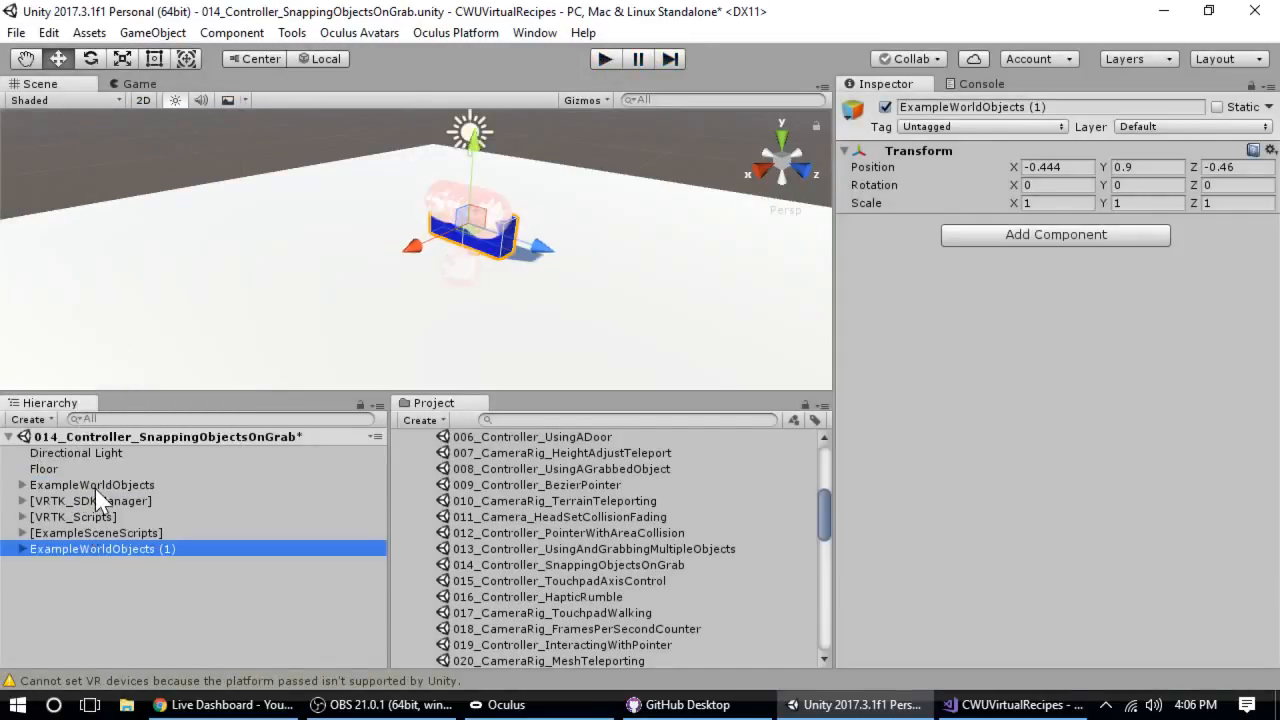
Delete the original ExampleWorldObjects object, then play-test the scene and stop it.
right_click(96, 486)
click(212, 212)
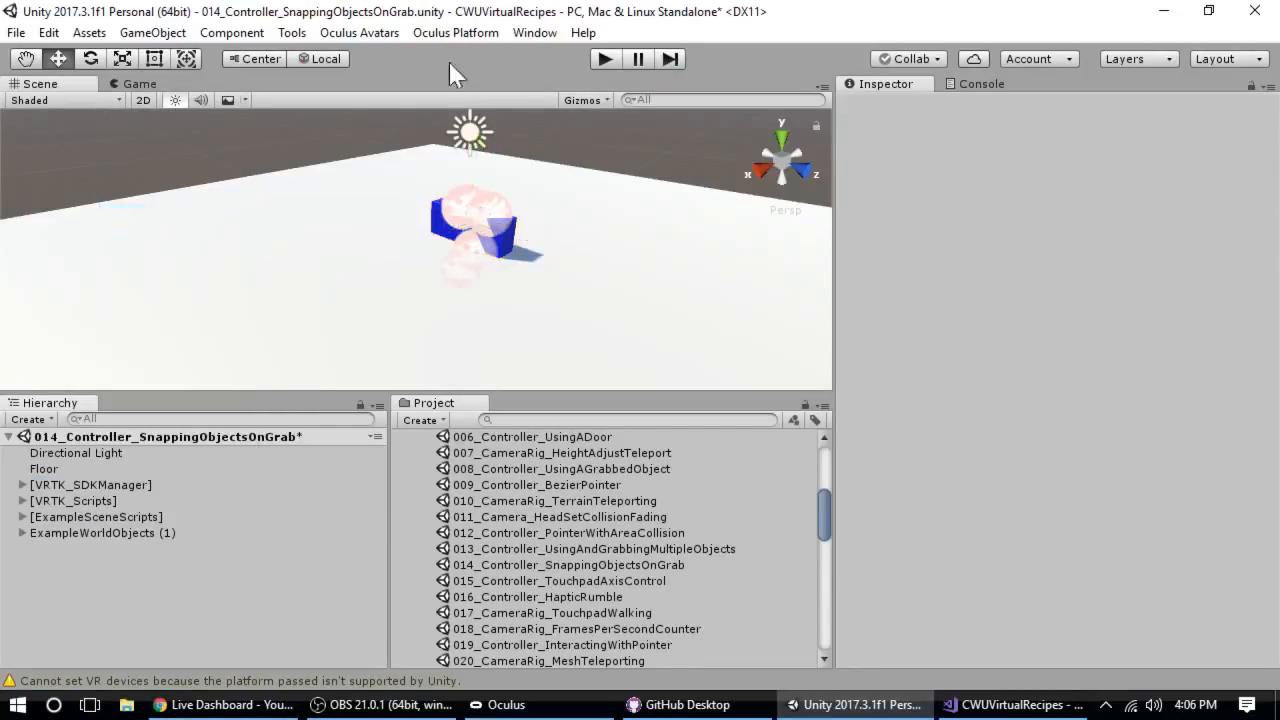
click(604, 58)
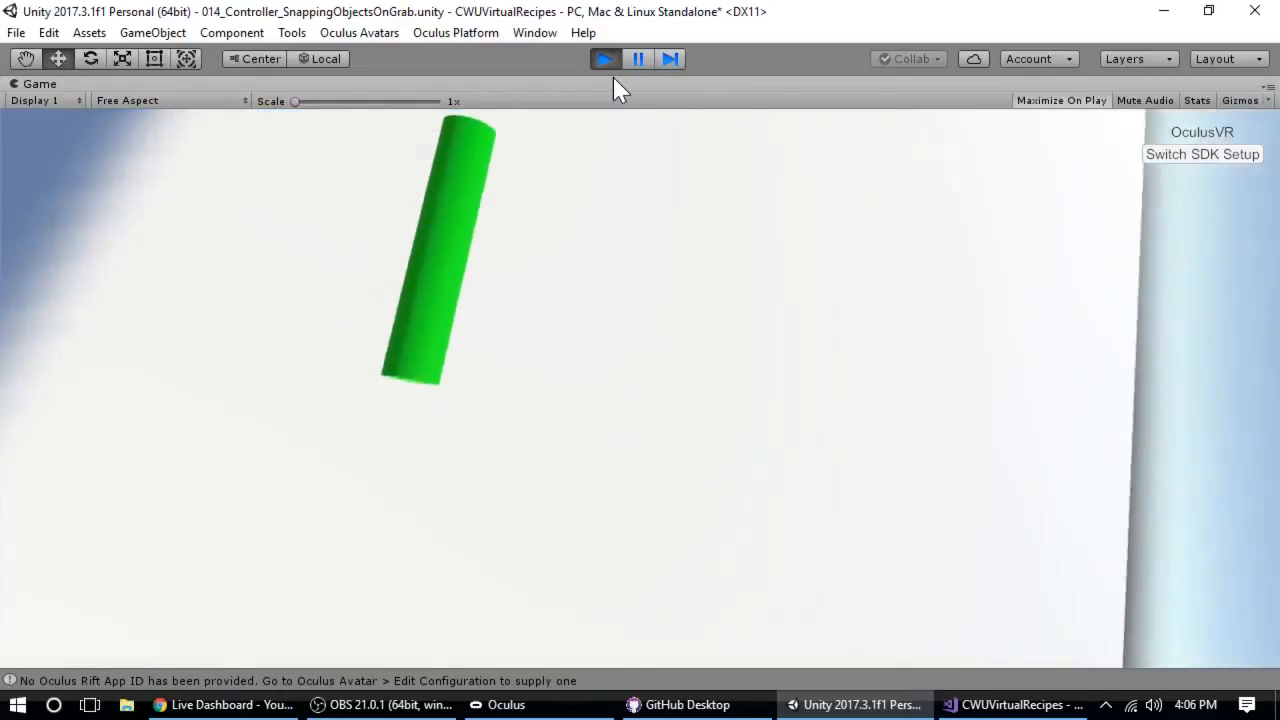
click(616, 59)
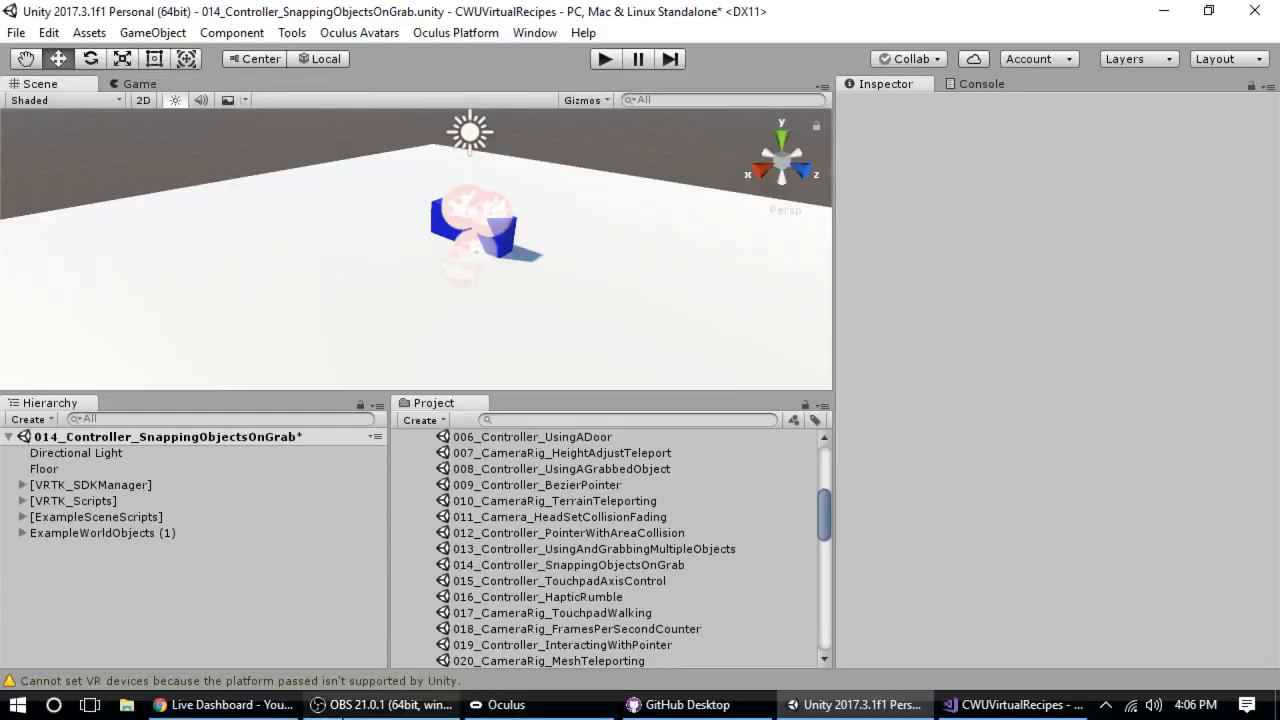
Switch to the YouTube Live Dashboard in Chrome, read the live chat messages, and return to Unity.
click(225, 704)
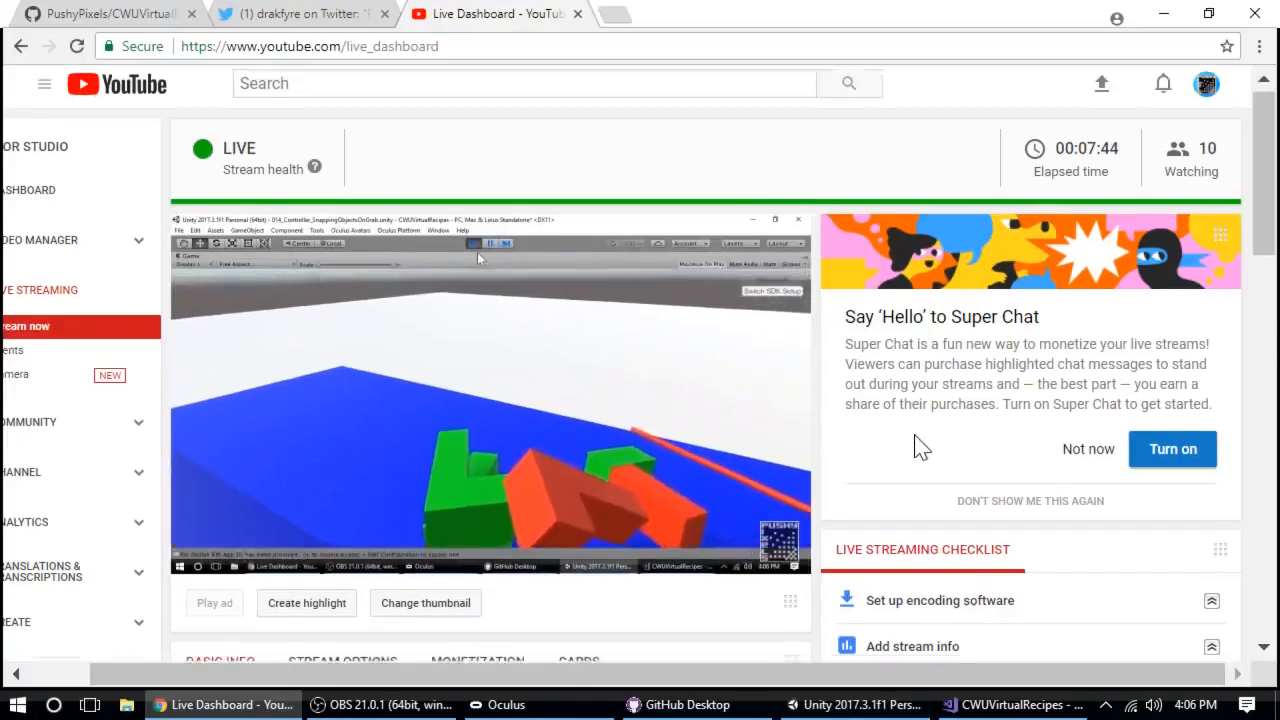
scroll(900, 430, down, 5)
scroll(655, 470, down, 3)
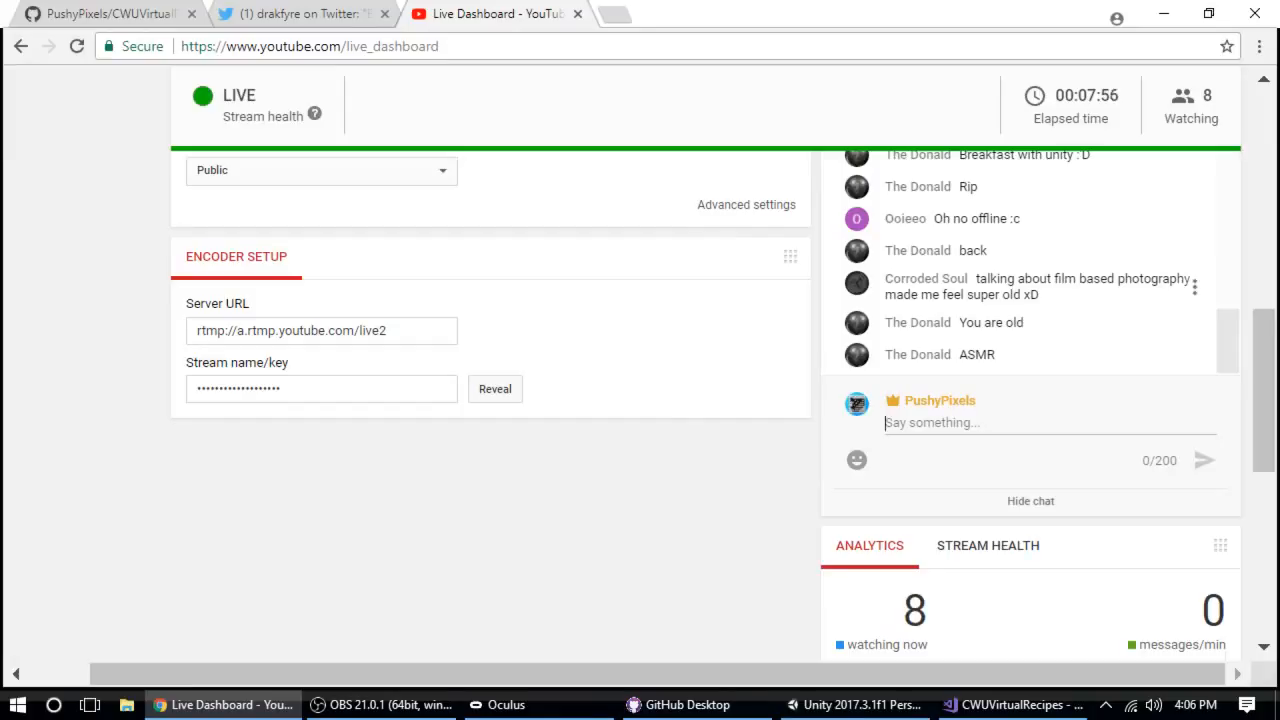
scroll(980, 286, up, 2)
scroll(980, 295, down, 2)
scroll(480, 470, up, 2)
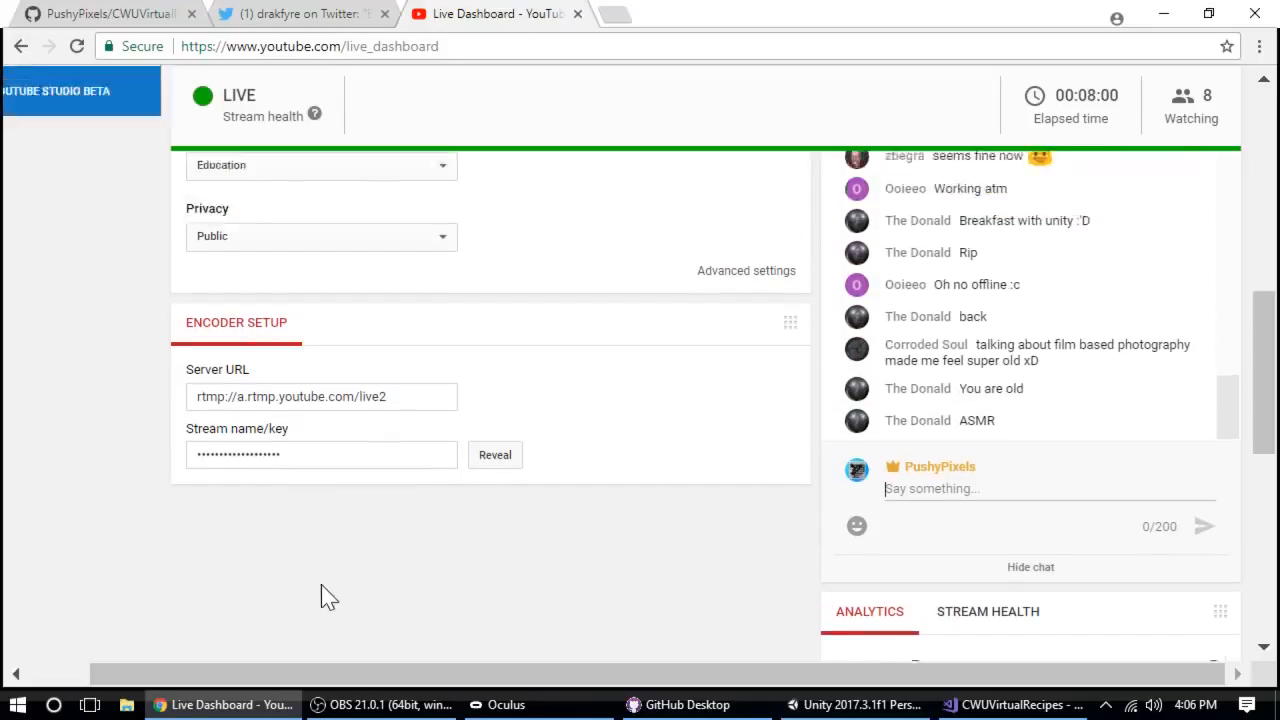
scroll(50, 460, up, 6)
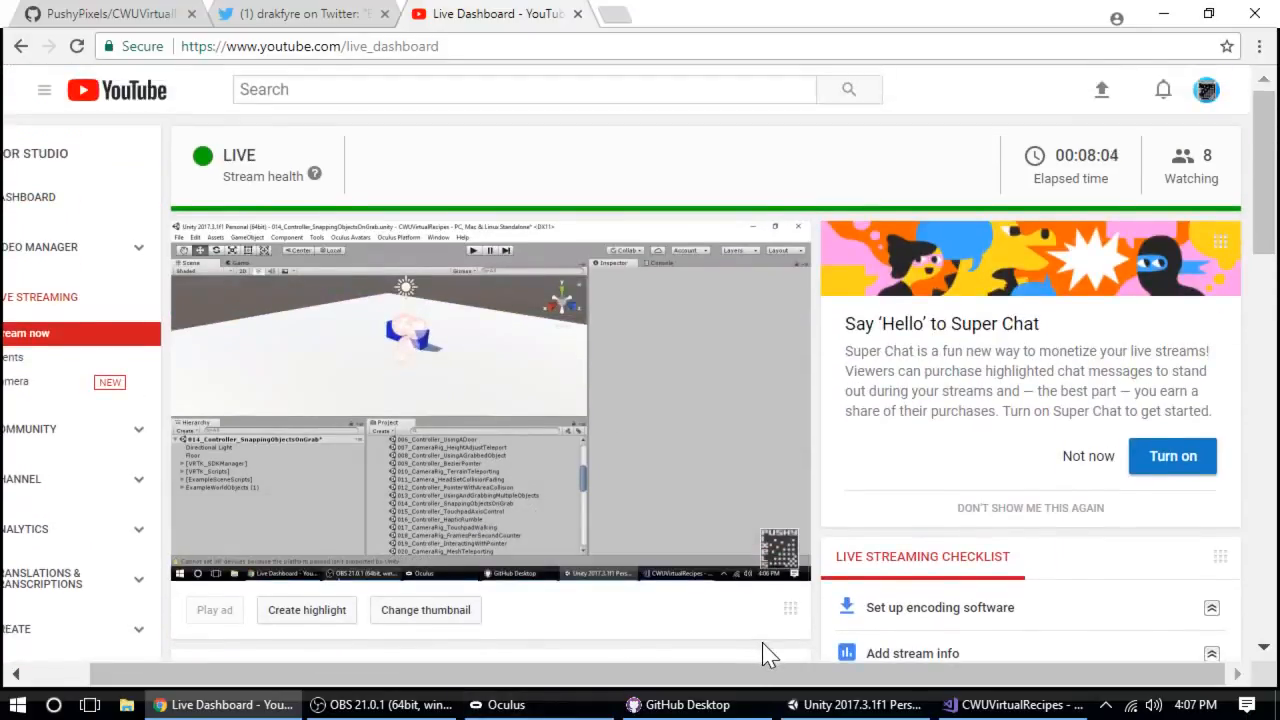
click(855, 705)
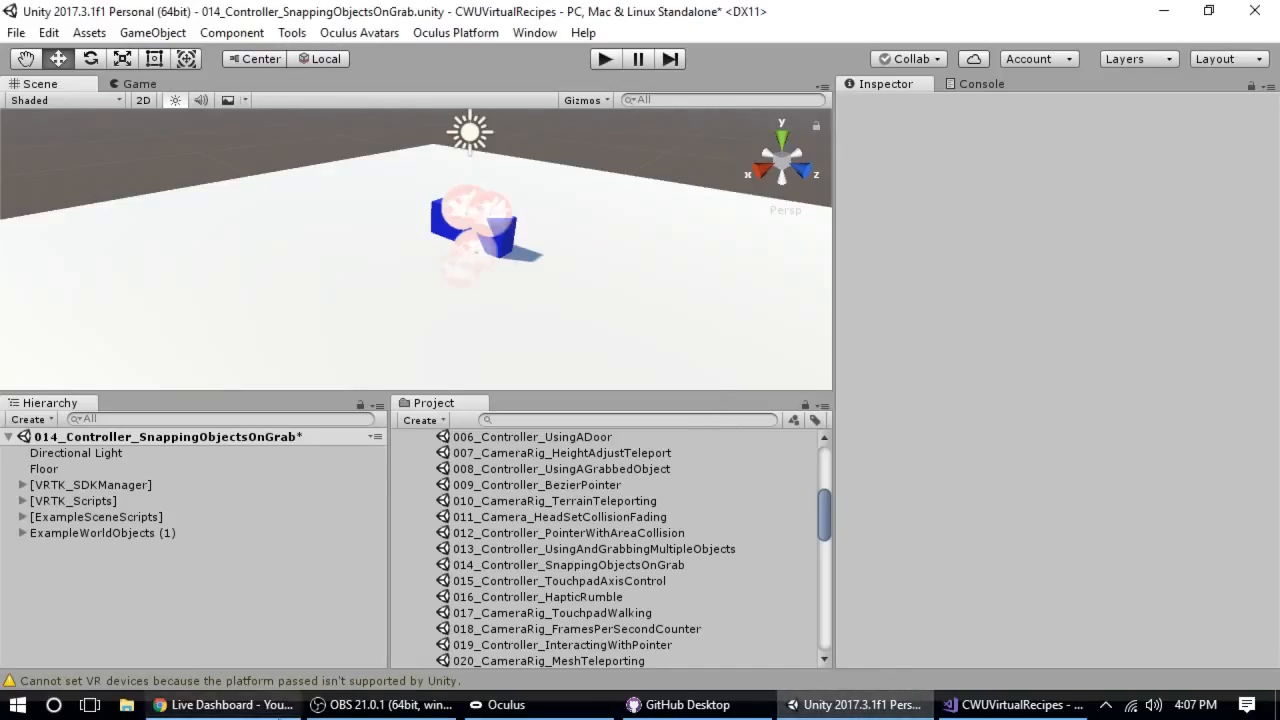
click(400, 705)
click(407, 708)
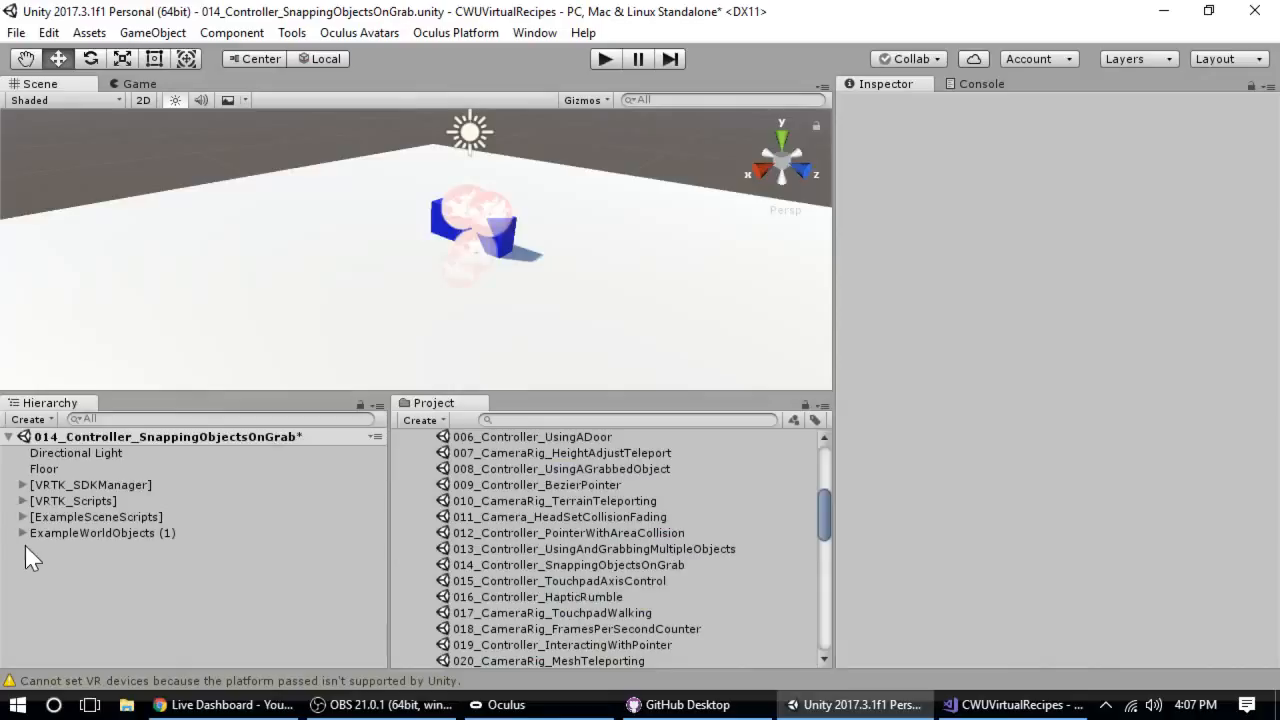
Examine the scene hierarchy inside VRTK_SDKManager, SDKSetups, VRTK_Scripts, ExampleSceneScripts and ExampleWorldObjects (1), including the first Gun's children.
click(21, 514)
click(23, 485)
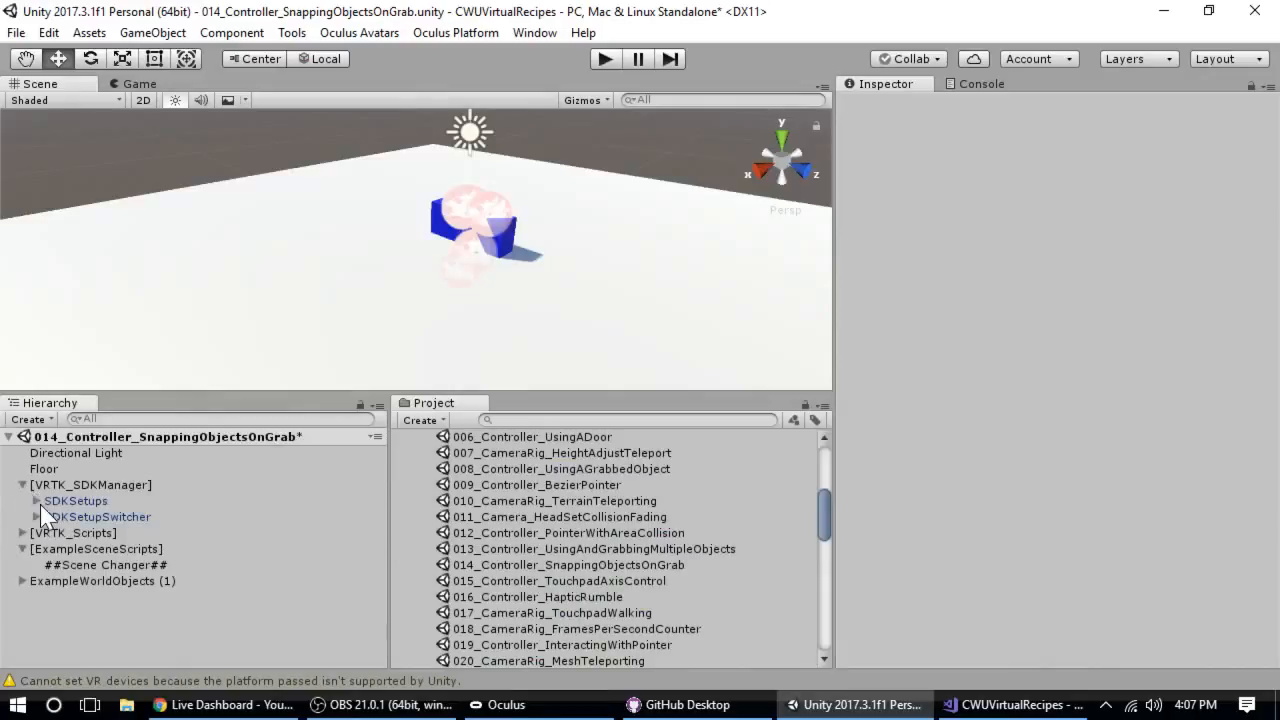
click(36, 501)
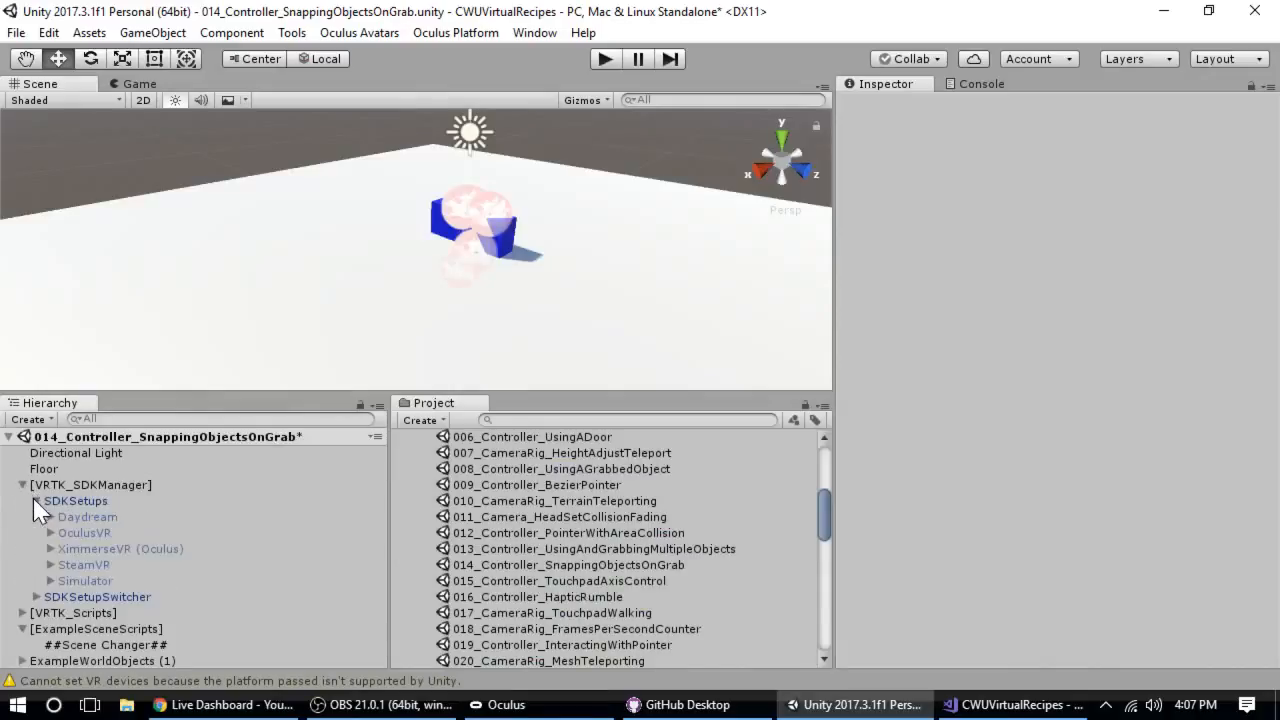
click(22, 613)
click(22, 613)
scroll(60, 630, down, 3)
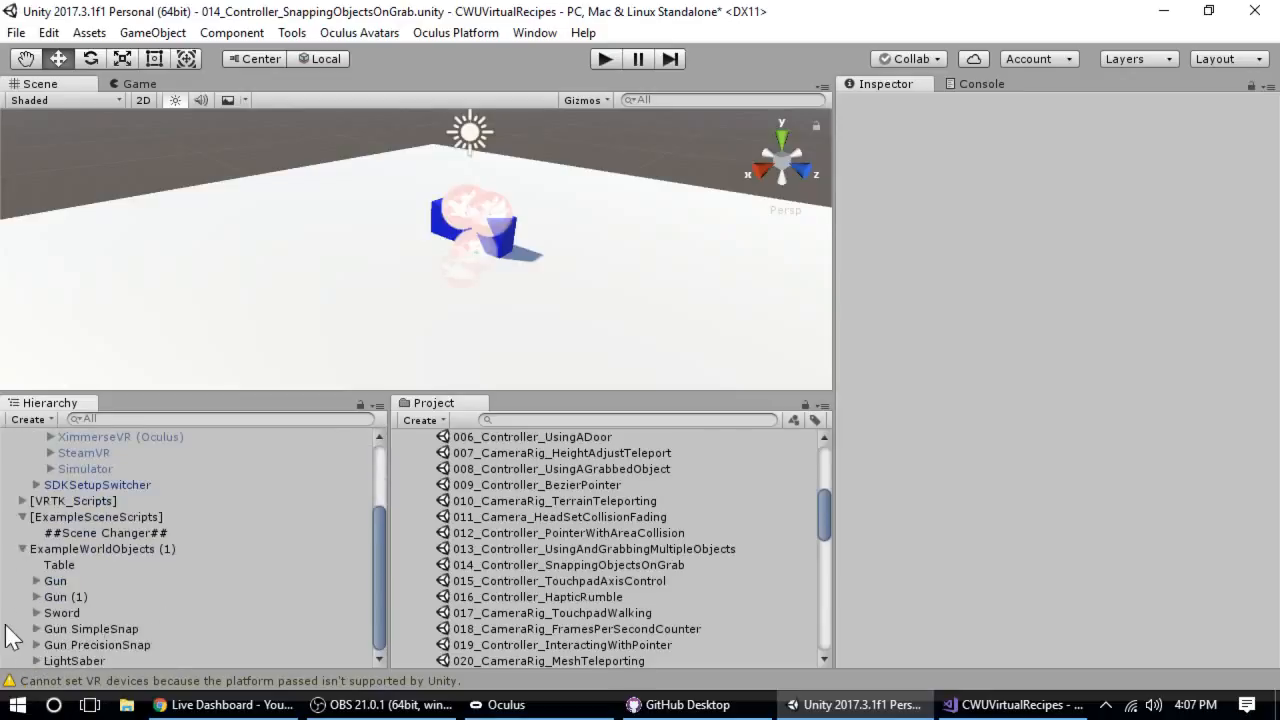
click(36, 581)
scroll(35, 597, down, 2)
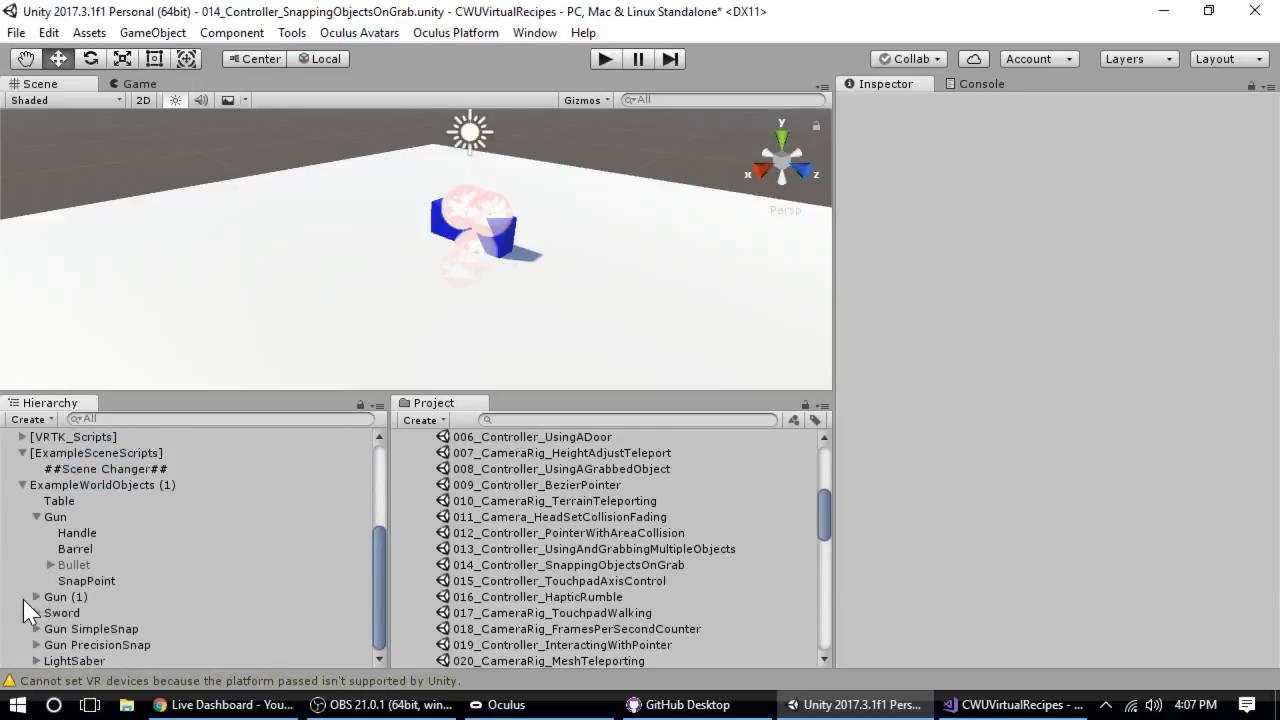
Create a prefab from the first Gun of ExampleWorldObjects (1) in the project's root assets folder.
click(26, 597)
click(36, 597)
click(62, 516)
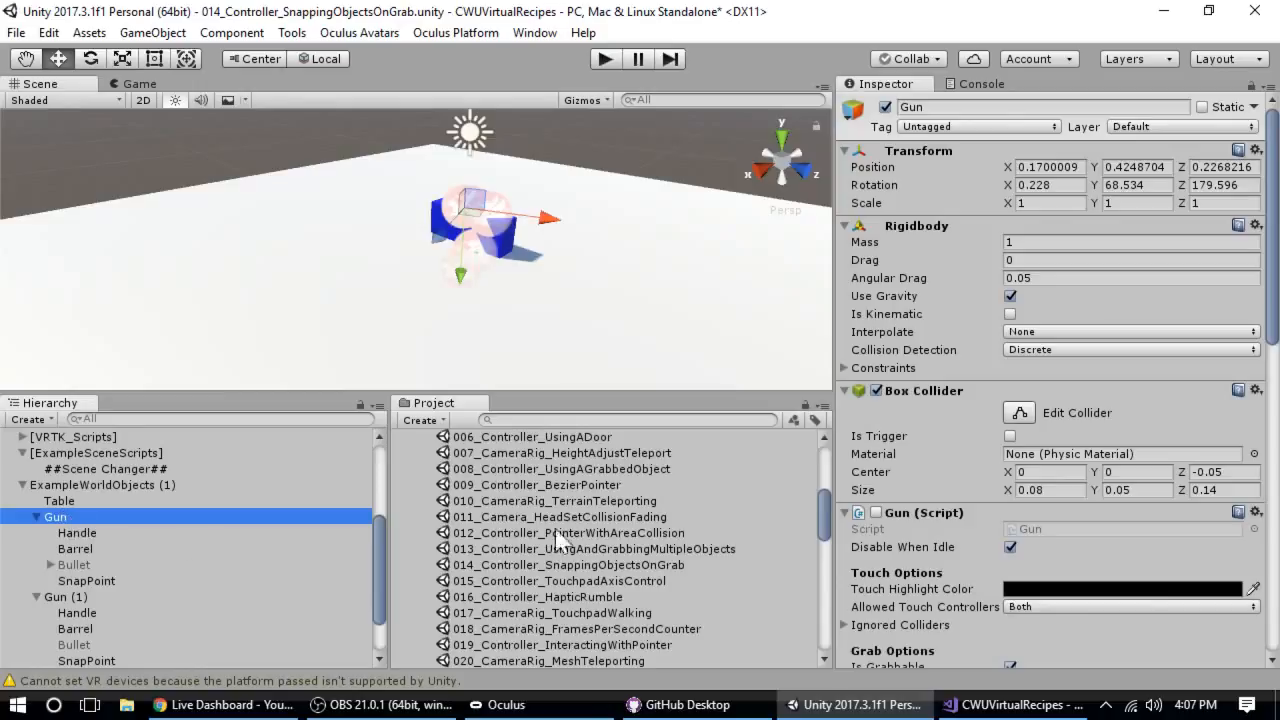
scroll(567, 542, up, 6)
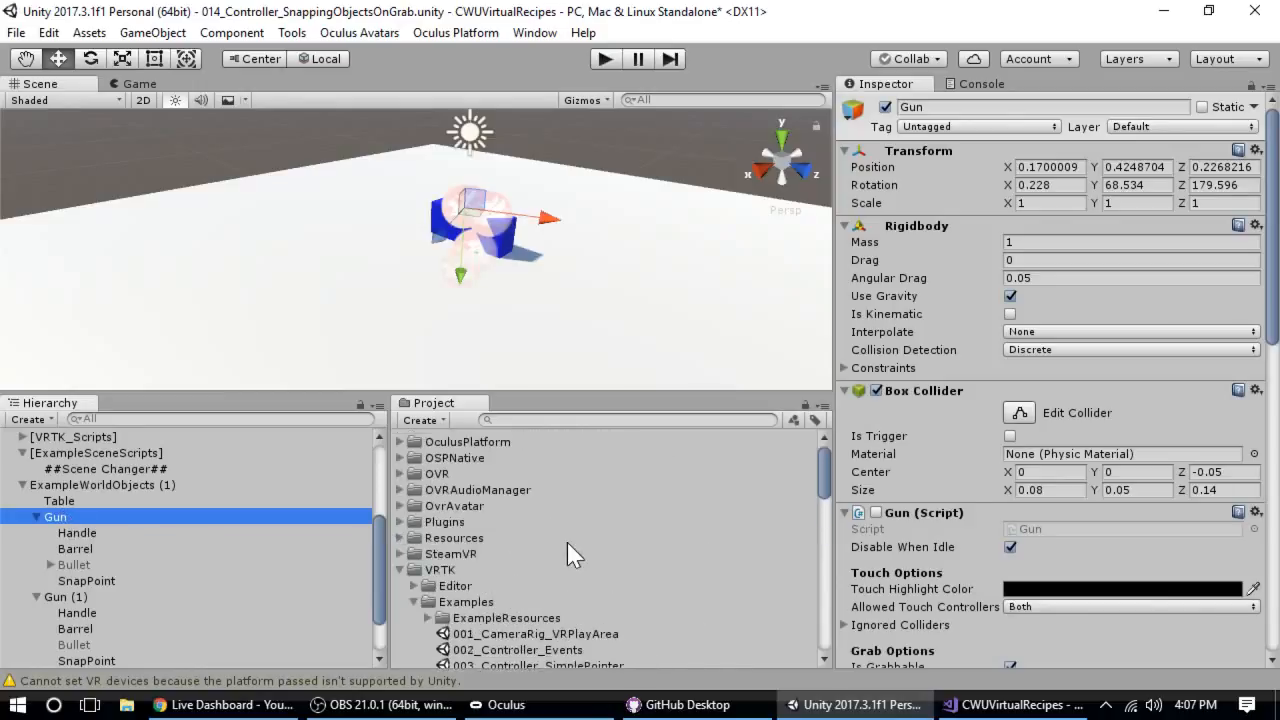
click(401, 569)
drag(100, 518, 576, 619)
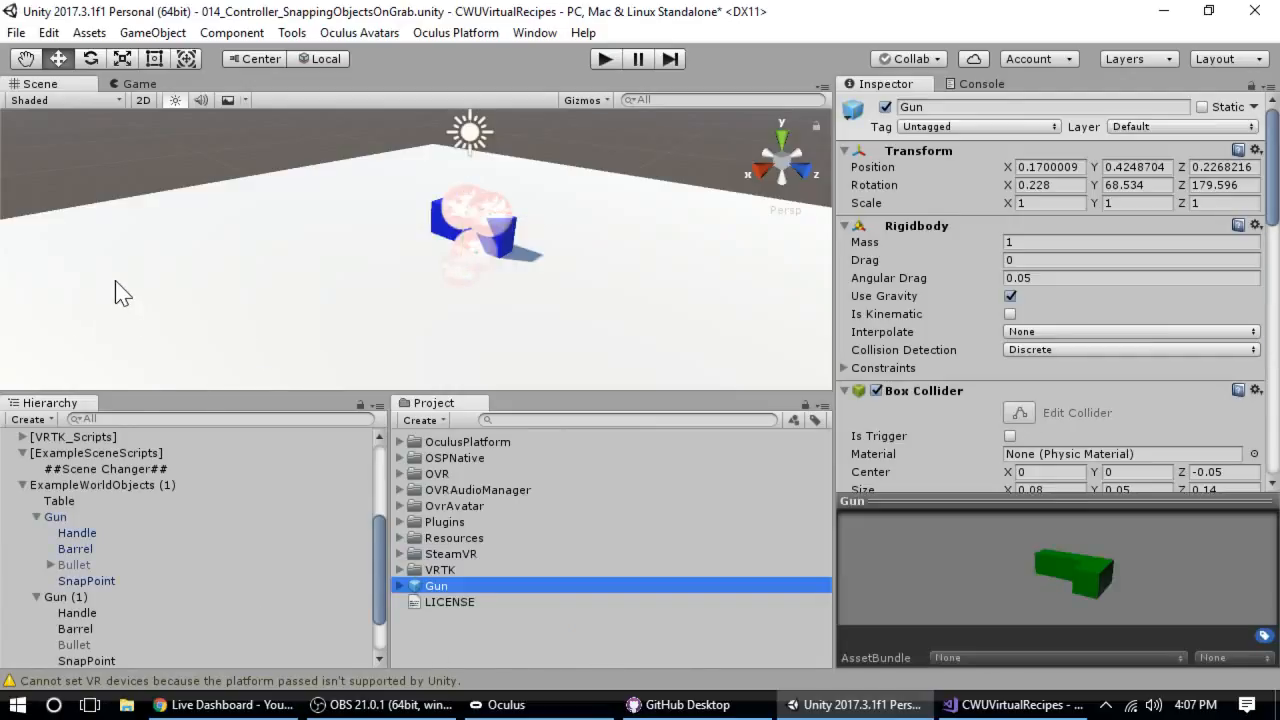
click(16, 33)
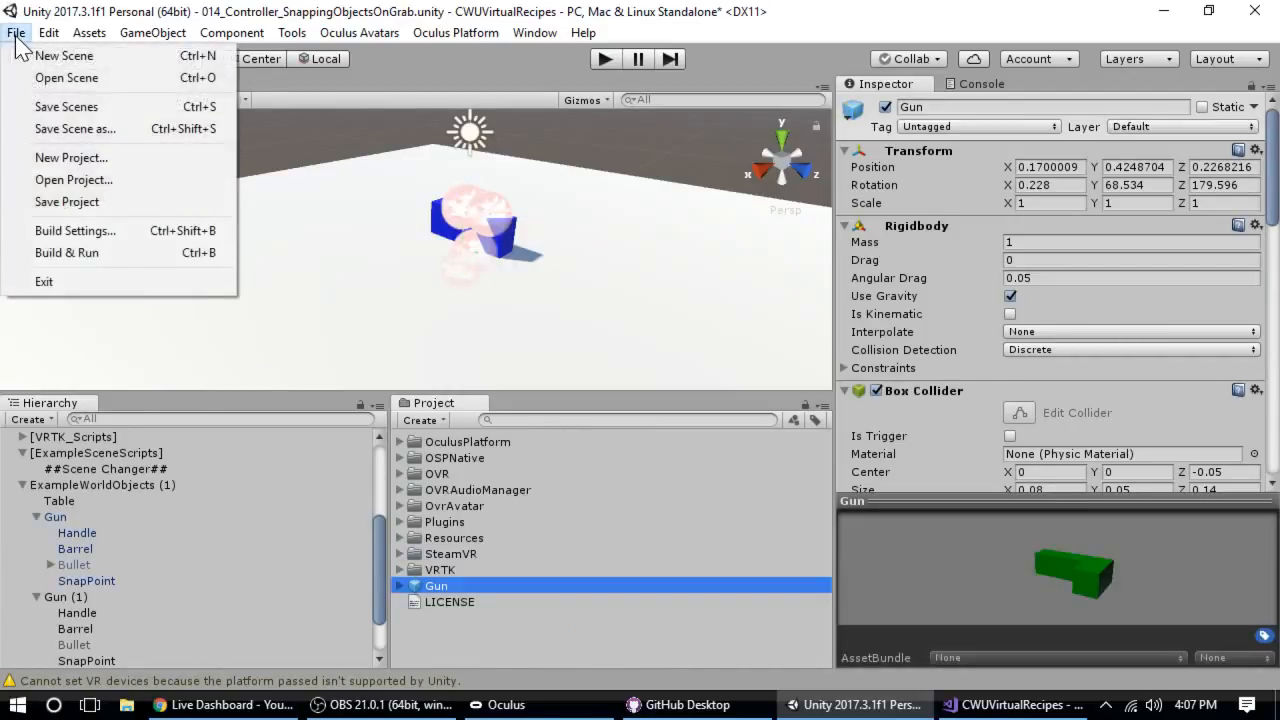
click(509, 584)
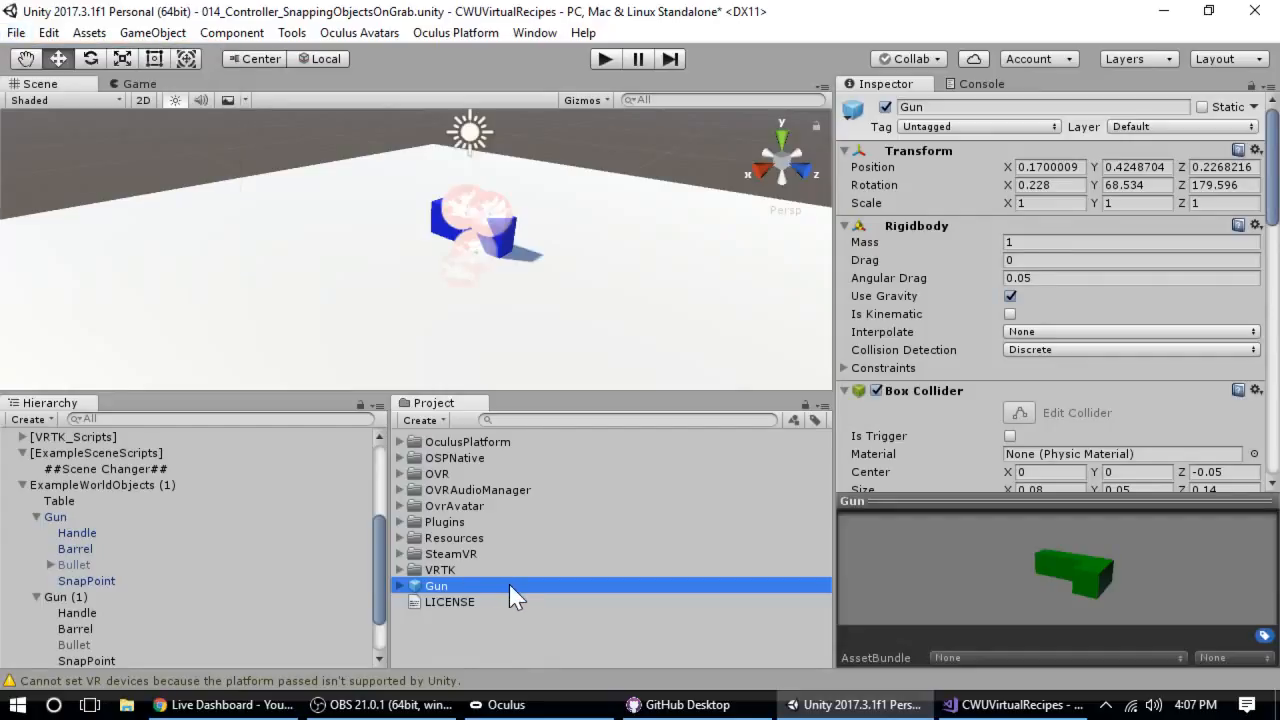
click(467, 511)
click(445, 585)
Deactivate Gun, Gun (1), Sword, Gun SimpleSnap, Gun PrecisionSnap and LightSaber together, leaving the Table active.
click(74, 514)
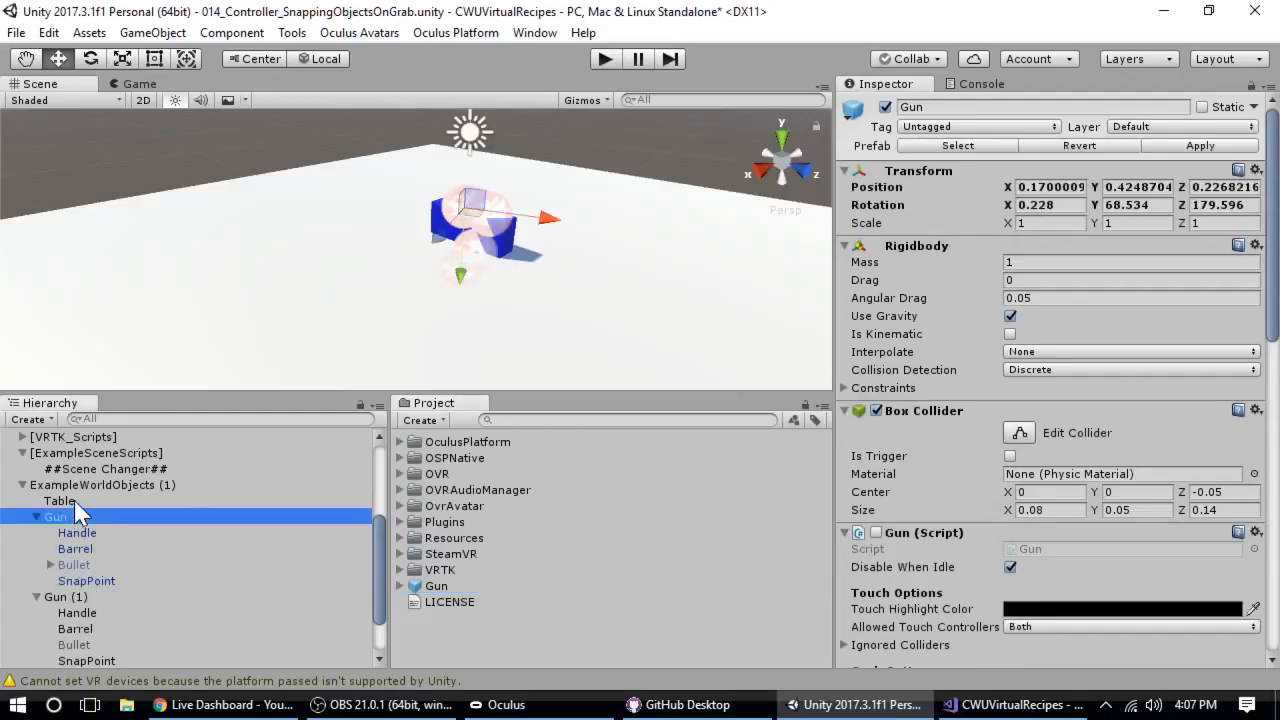
click(74, 500)
click(72, 514)
click(33, 517)
scroll(34, 541, up, 3)
click(36, 597)
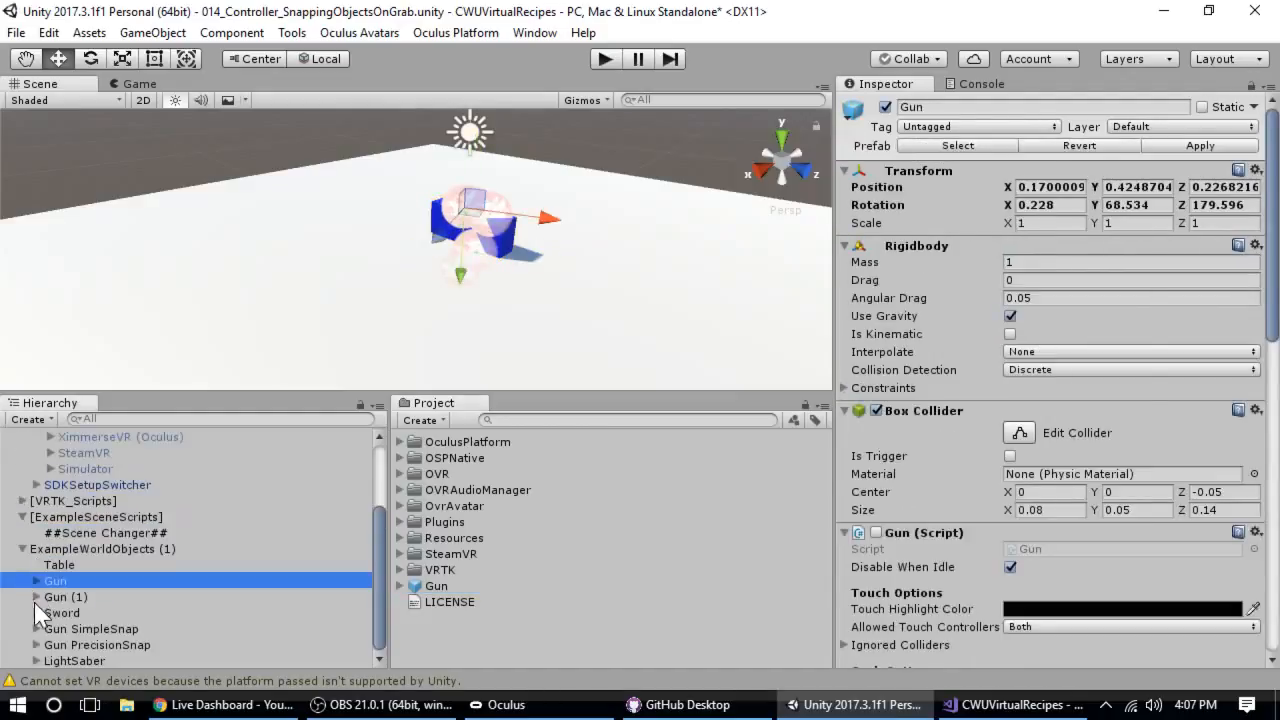
shift+click(117, 658)
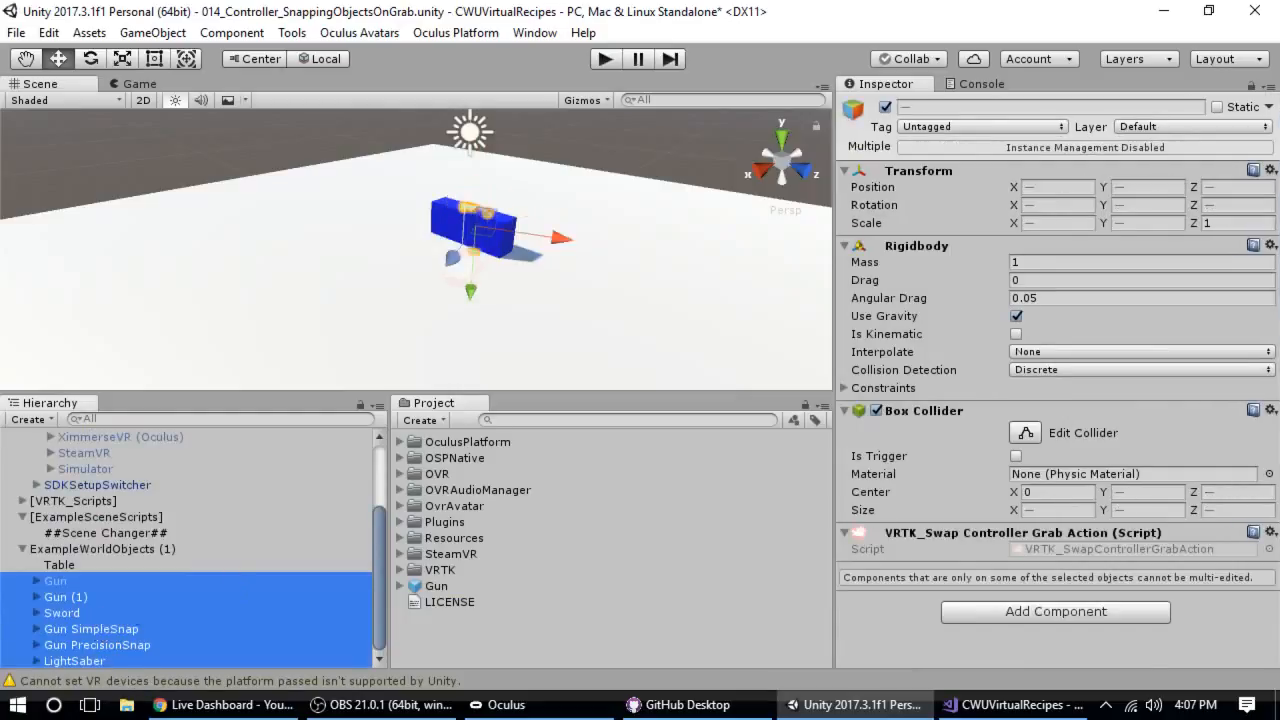
click(884, 106)
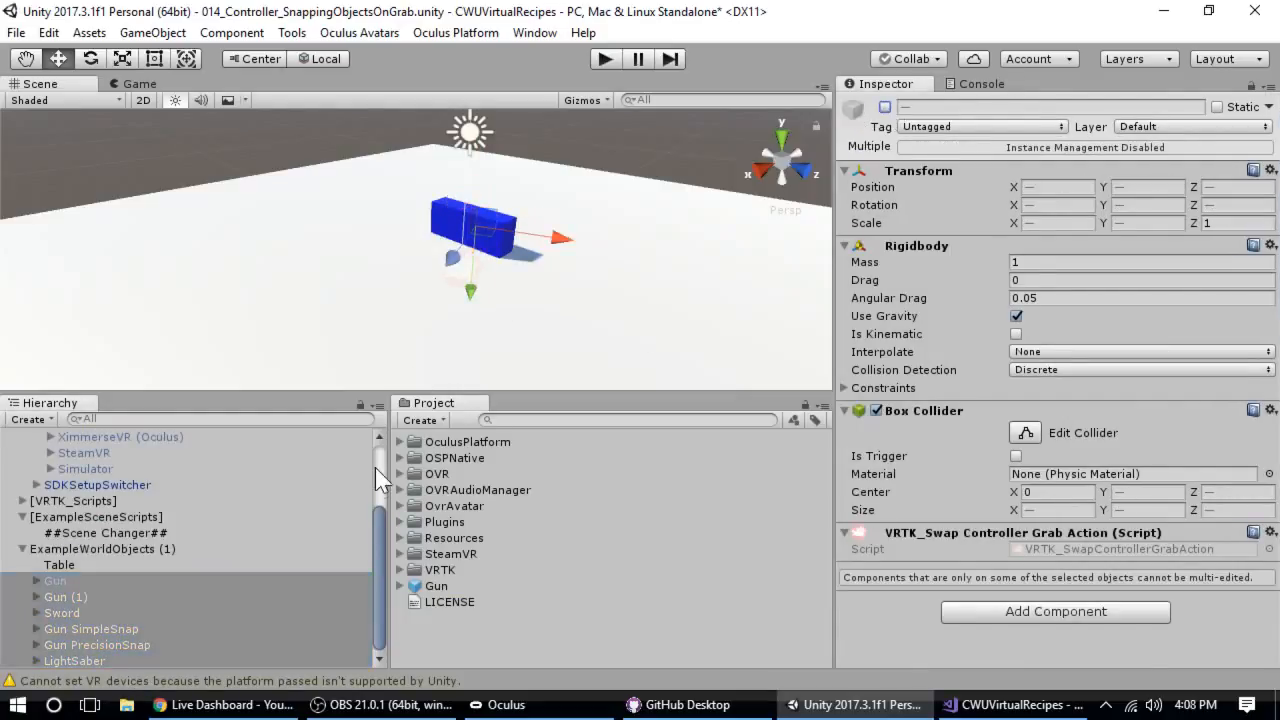
Add a new instance of the Gun prefab directly below Table in ExampleWorldObjects (1).
click(70, 566)
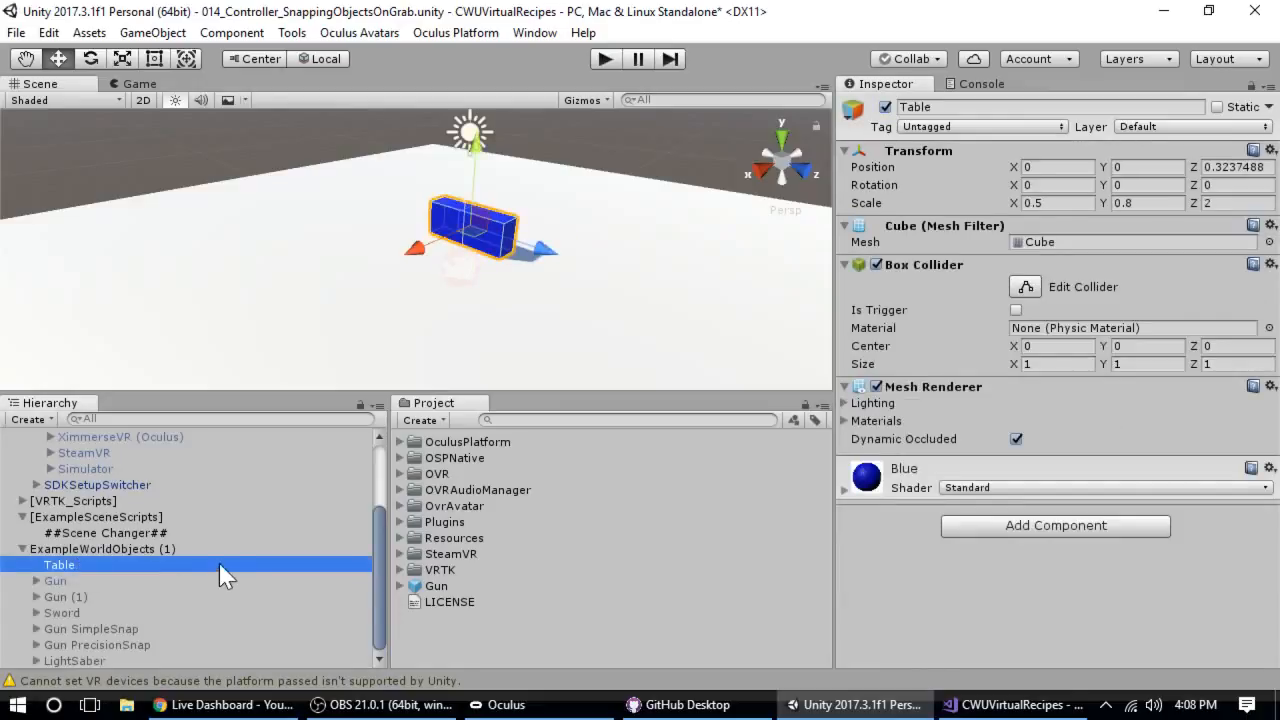
click(440, 586)
drag(451, 585, 117, 573)
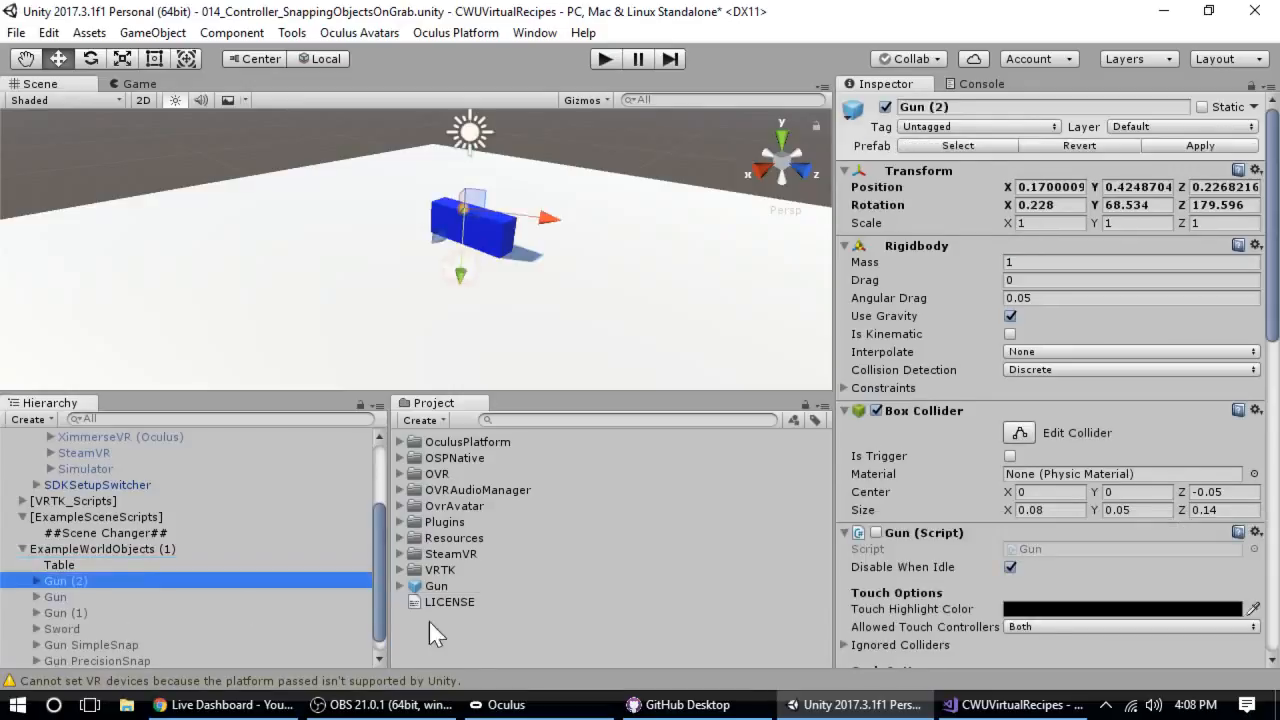
Rename the Gun prefab asset as PolaroidStyleCamera.
click(423, 575)
click(436, 584)
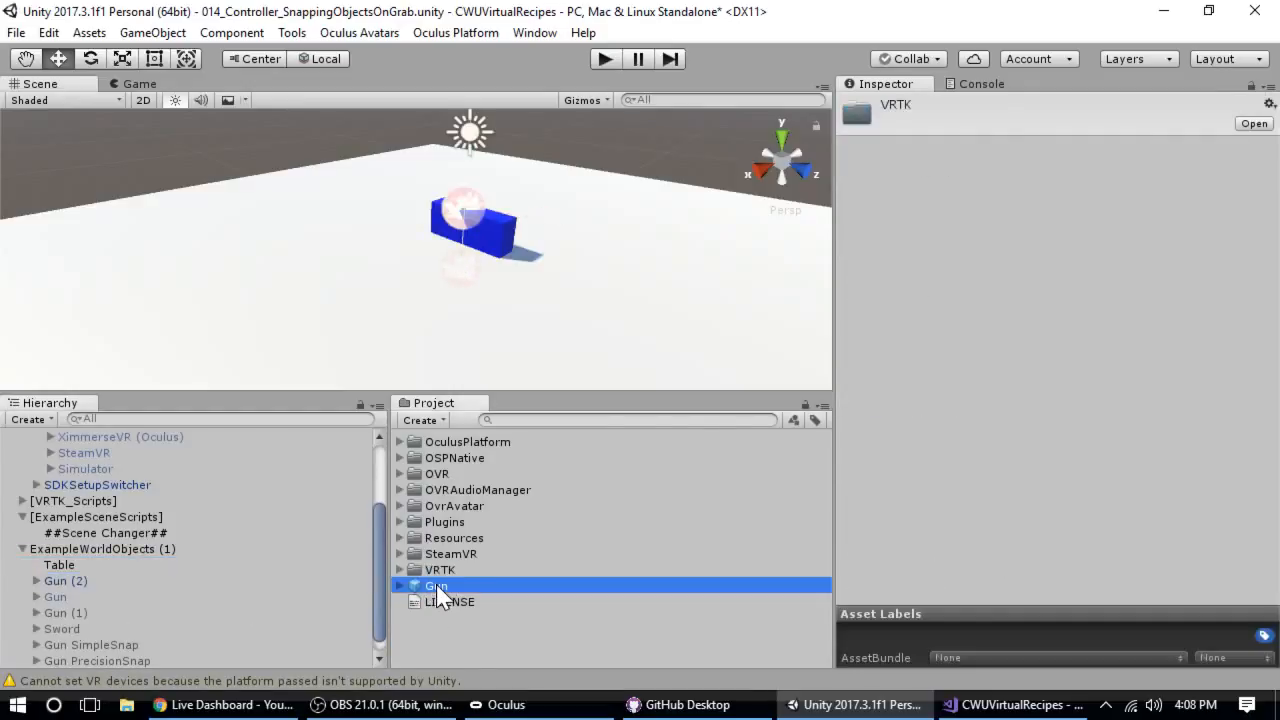
click(446, 586)
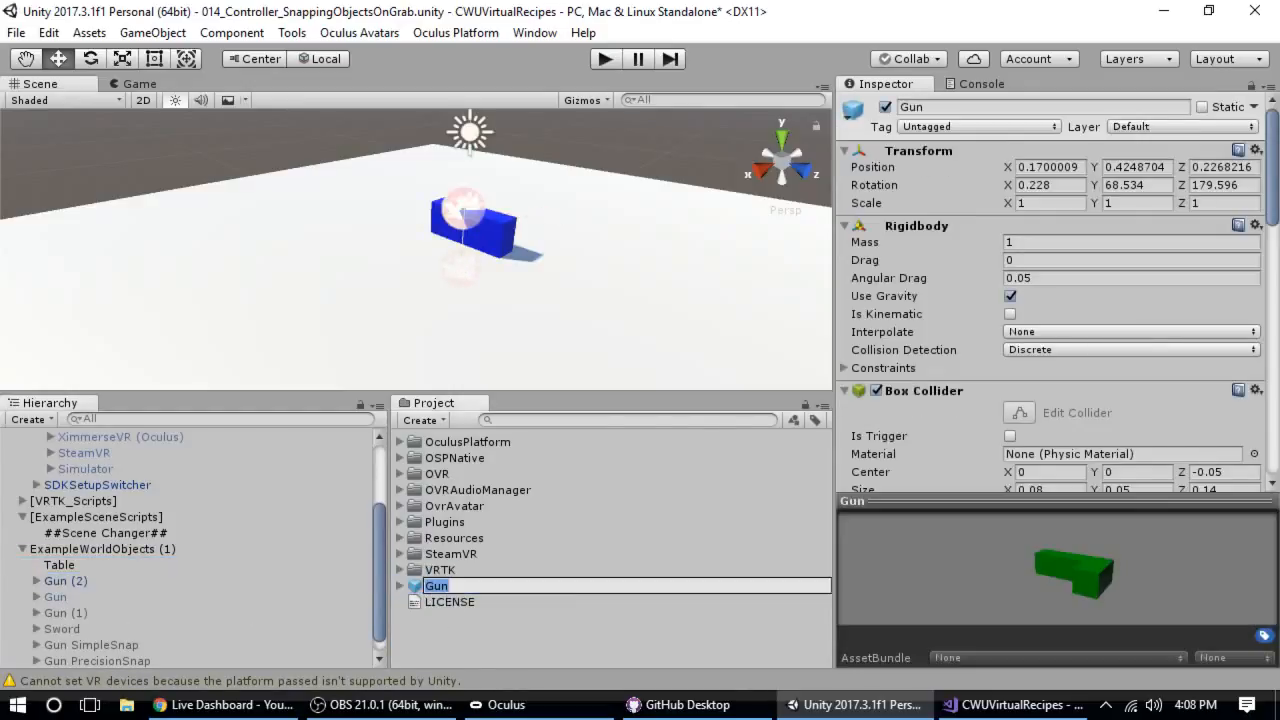
text(PolaroidStypeC)
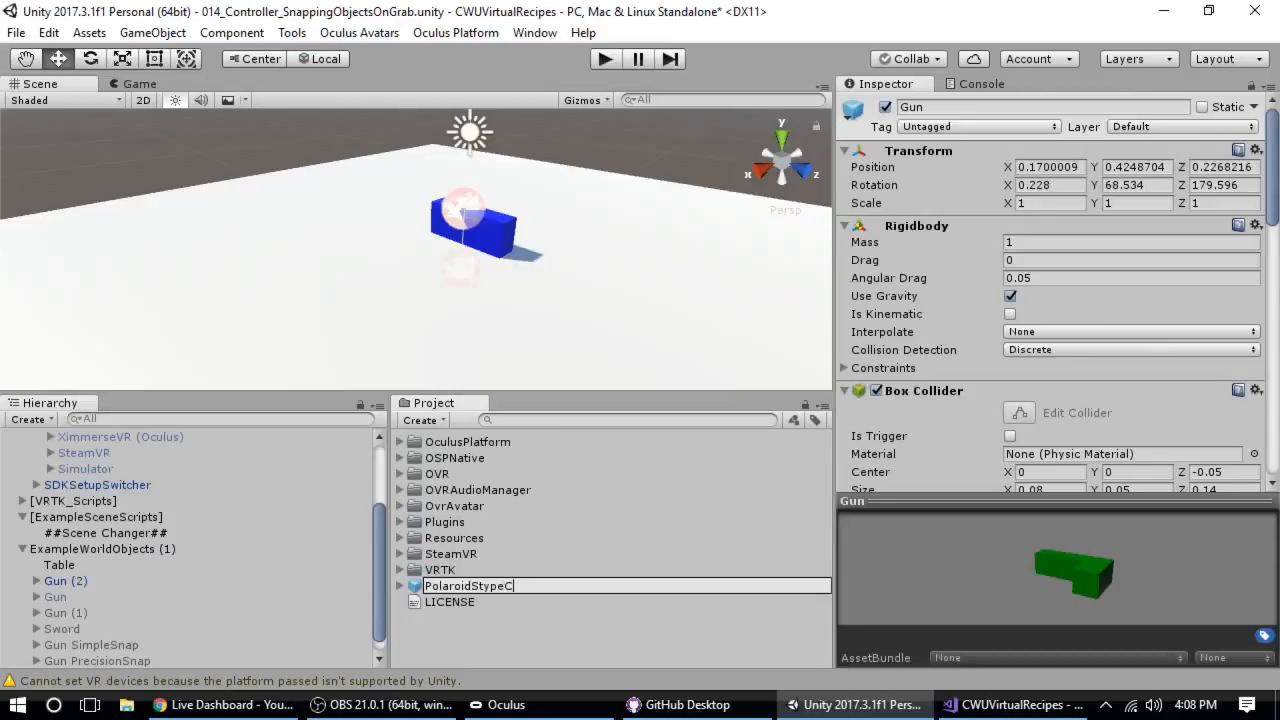
key(BackSpace)
key(BackSpace)
key(BackSpace)
text(leCamera)
key(Return)
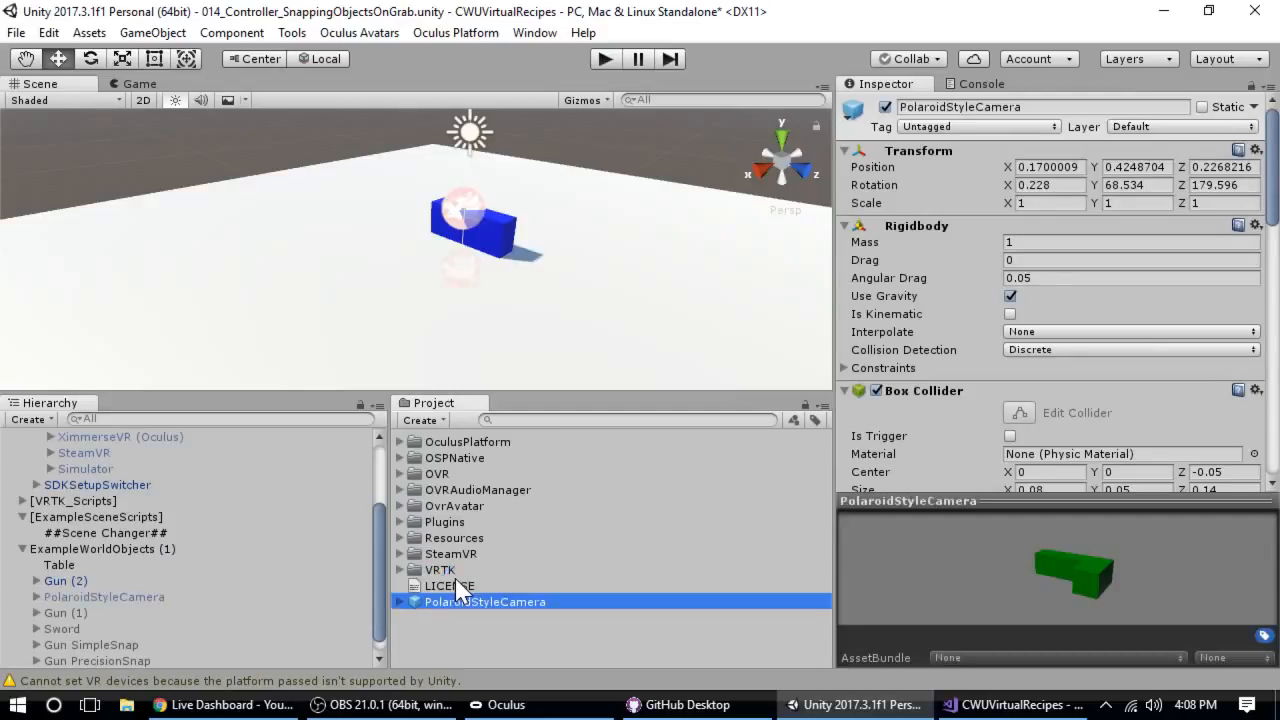
Compare the Gun (2) and PolaroidStyleCamera instances in the scene, and look through the example scenes in the VRTK folder.
click(104, 583)
click(80, 592)
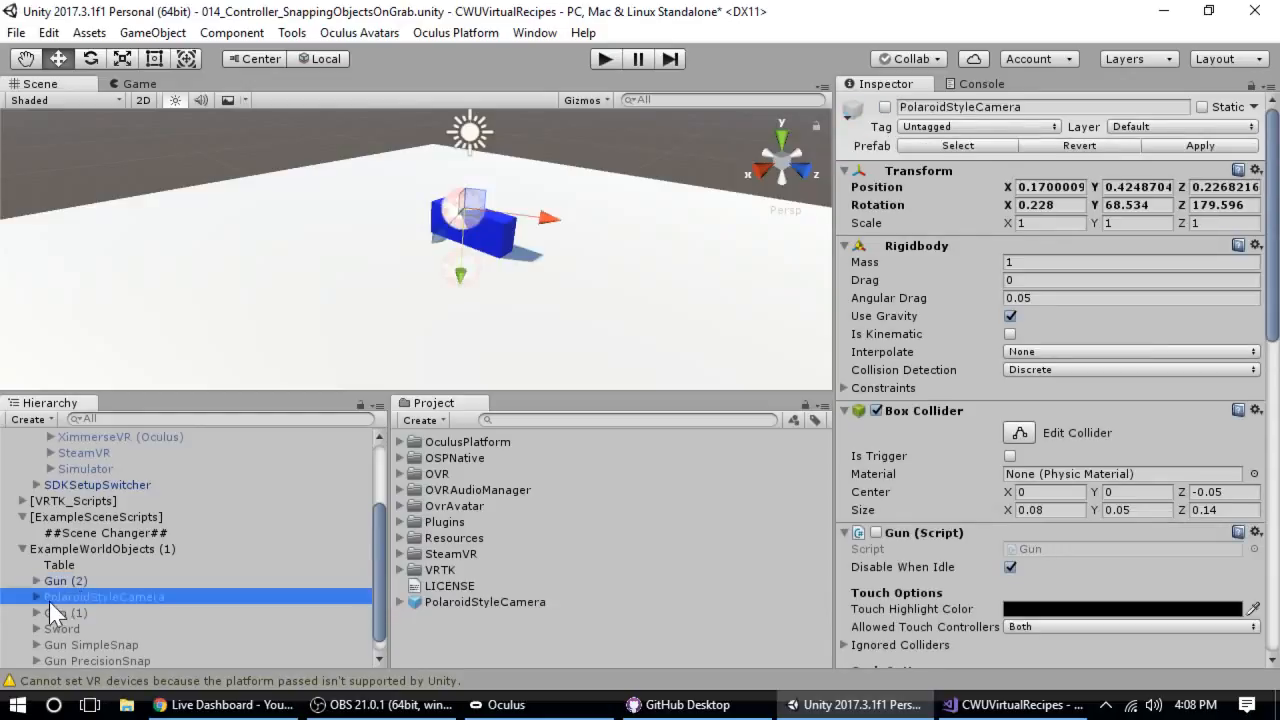
click(72, 581)
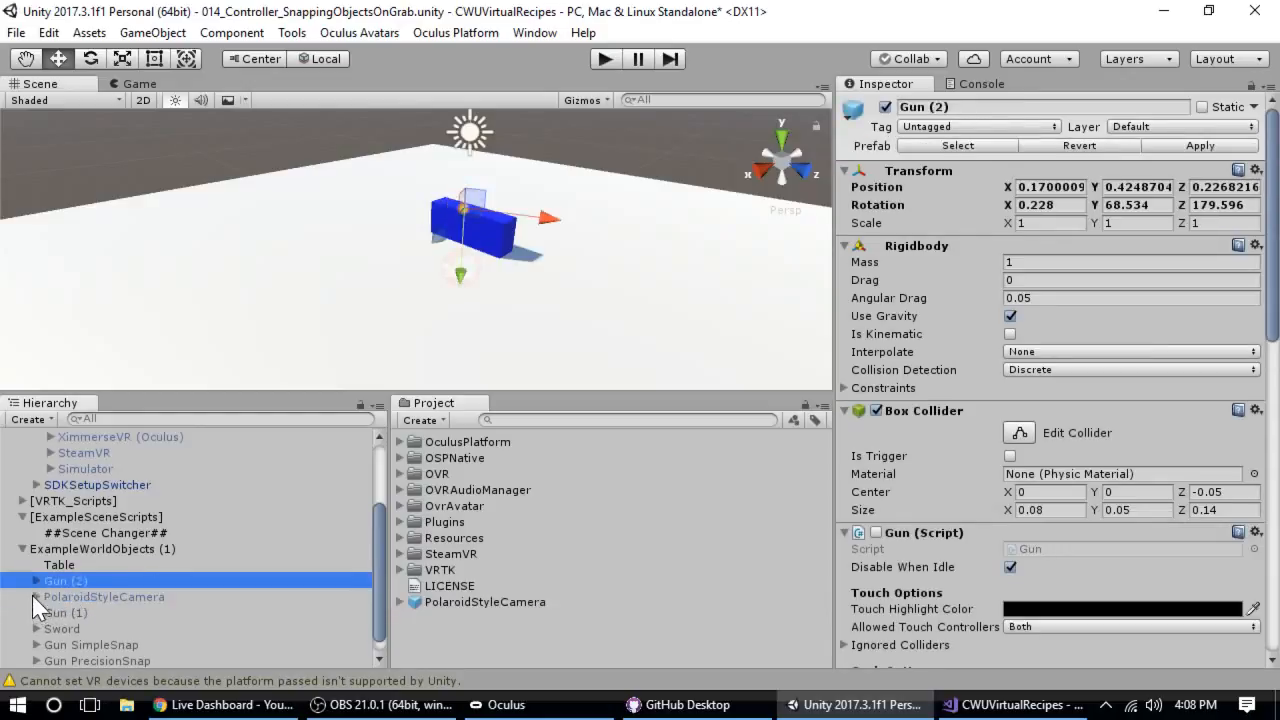
click(56, 518)
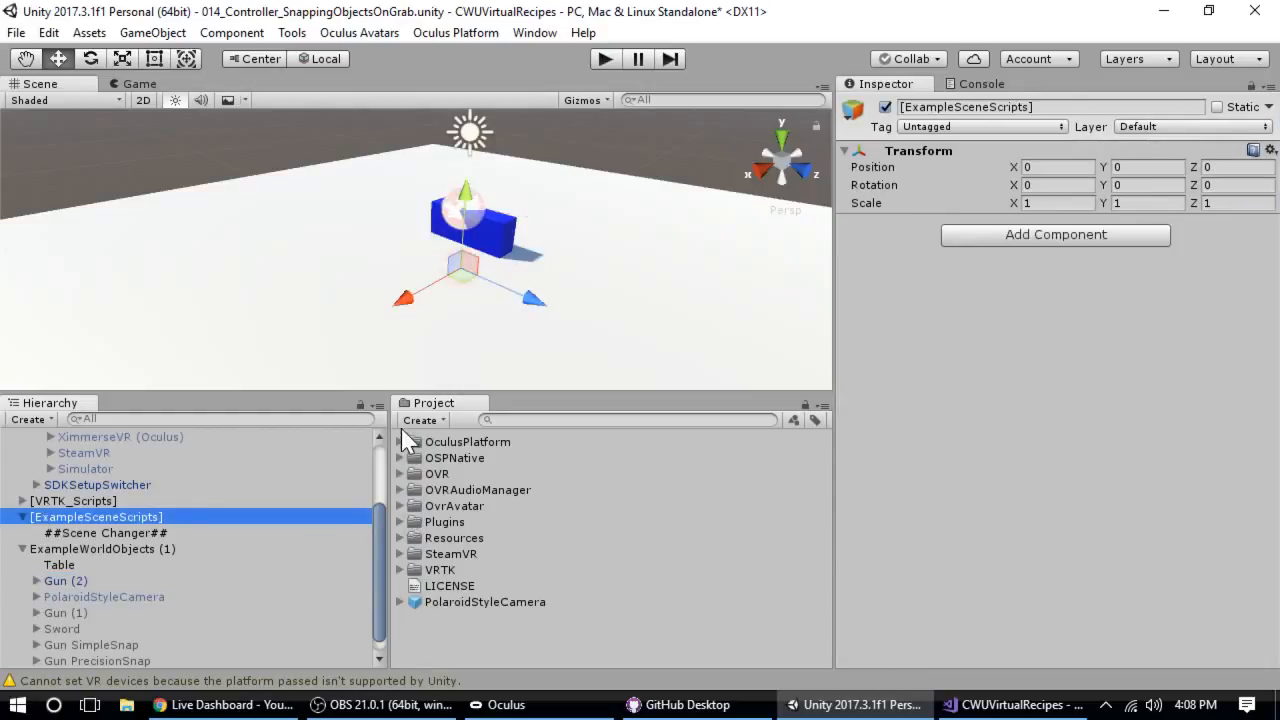
click(410, 571)
click(401, 570)
scroll(410, 584, down, 5)
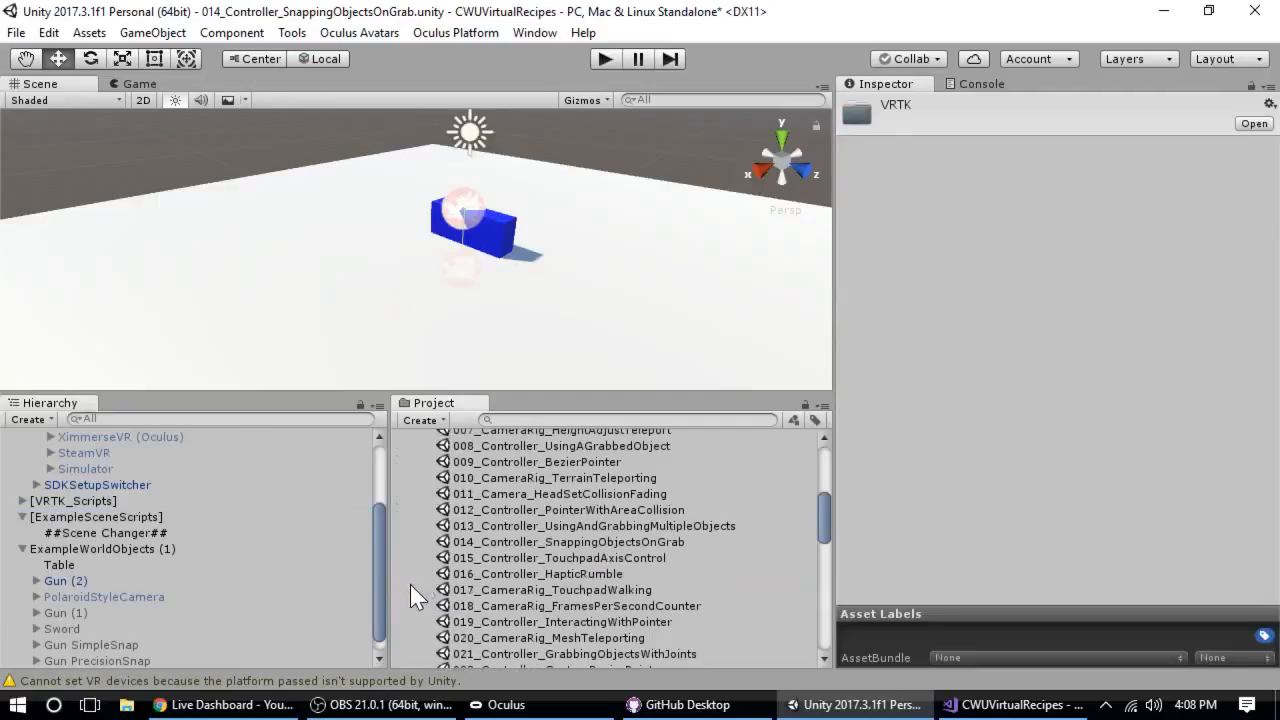
scroll(423, 576, up, 3)
scroll(502, 596, down, 3)
scroll(505, 594, up, 6)
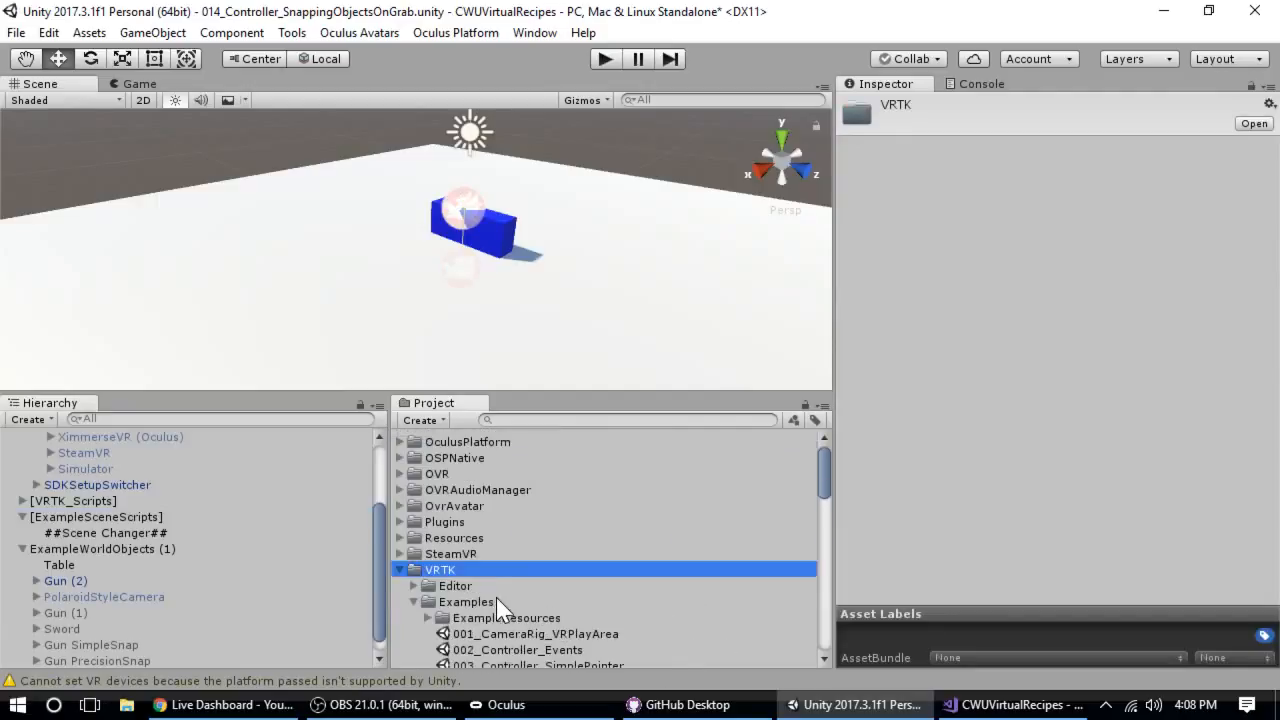
Save the scene under the new name PolaroidStyleCamera in the Assets folder.
click(16, 32)
click(101, 128)
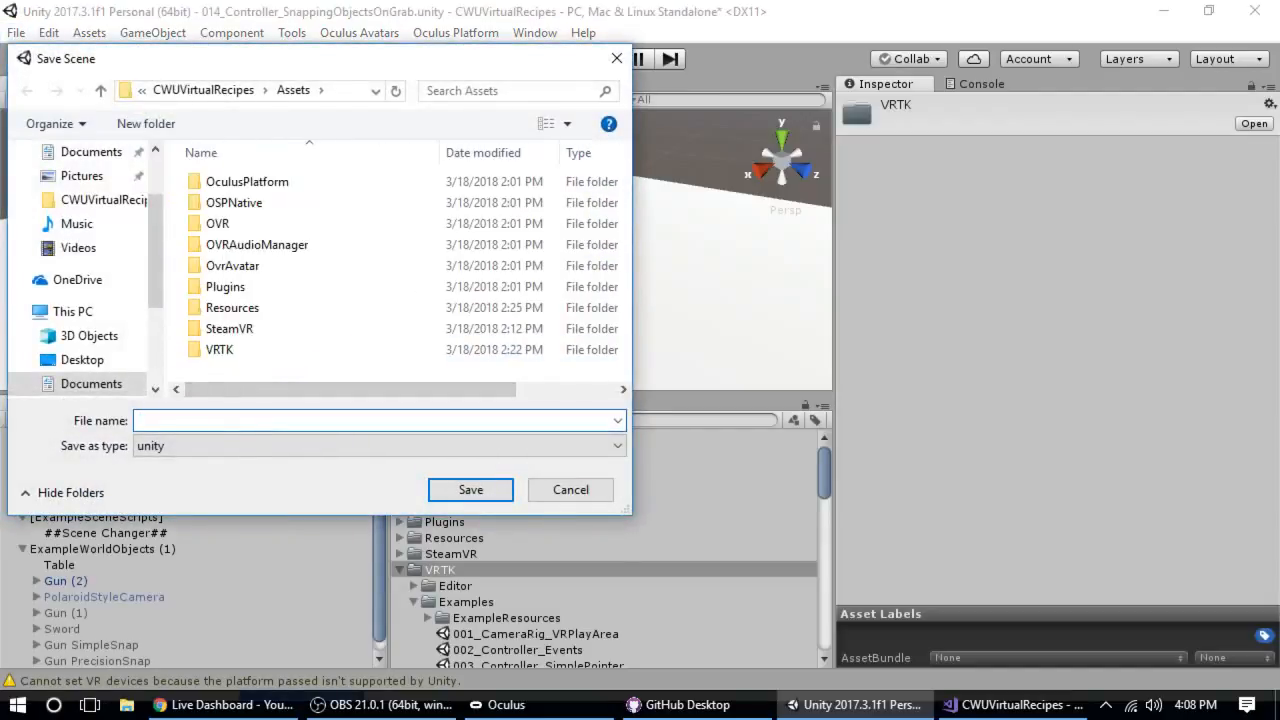
text(Polor)
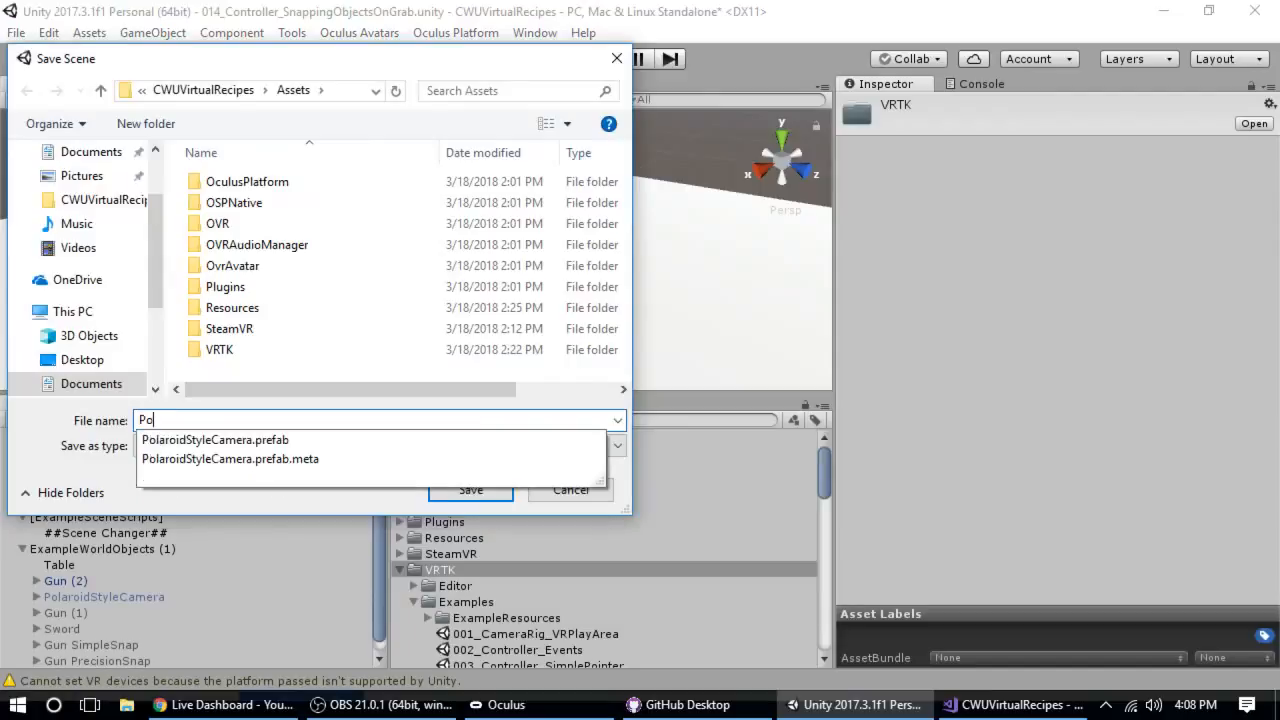
key(BackSpace)
key(BackSpace)
key(BackSpace)
text(laroidStyleCamera)
key(Return)
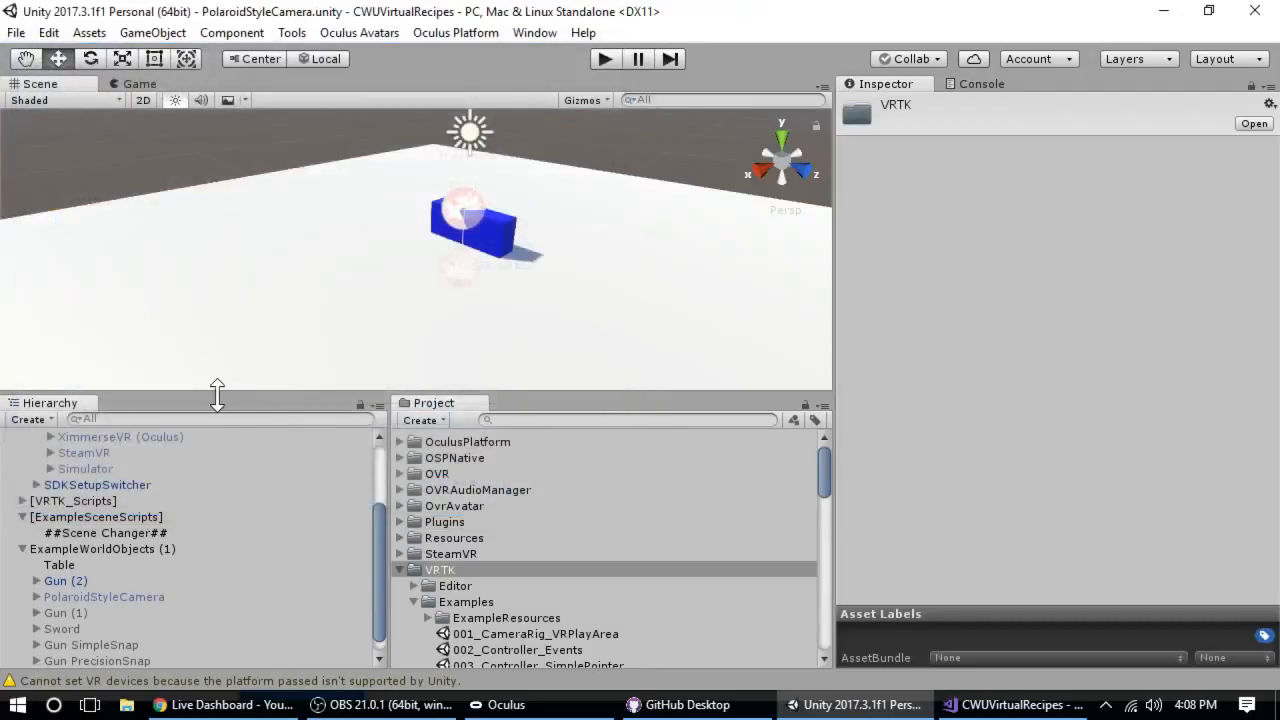
Locate the saved PolaroidStyleCamera scene among the project assets, collapse the VRTK folder, and inspect the prefab of the same name.
scroll(746, 616, down, 3)
scroll(746, 616, down, 15)
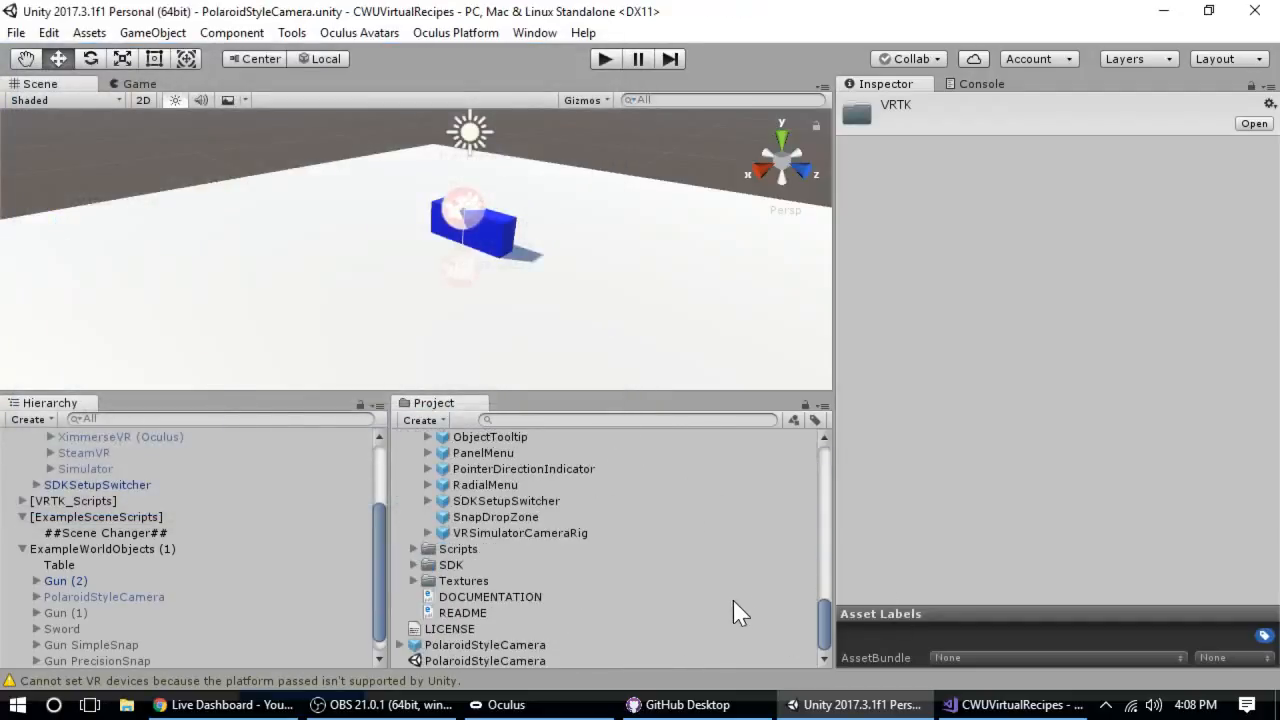
scroll(746, 622, up, 8)
scroll(639, 522, up, 12)
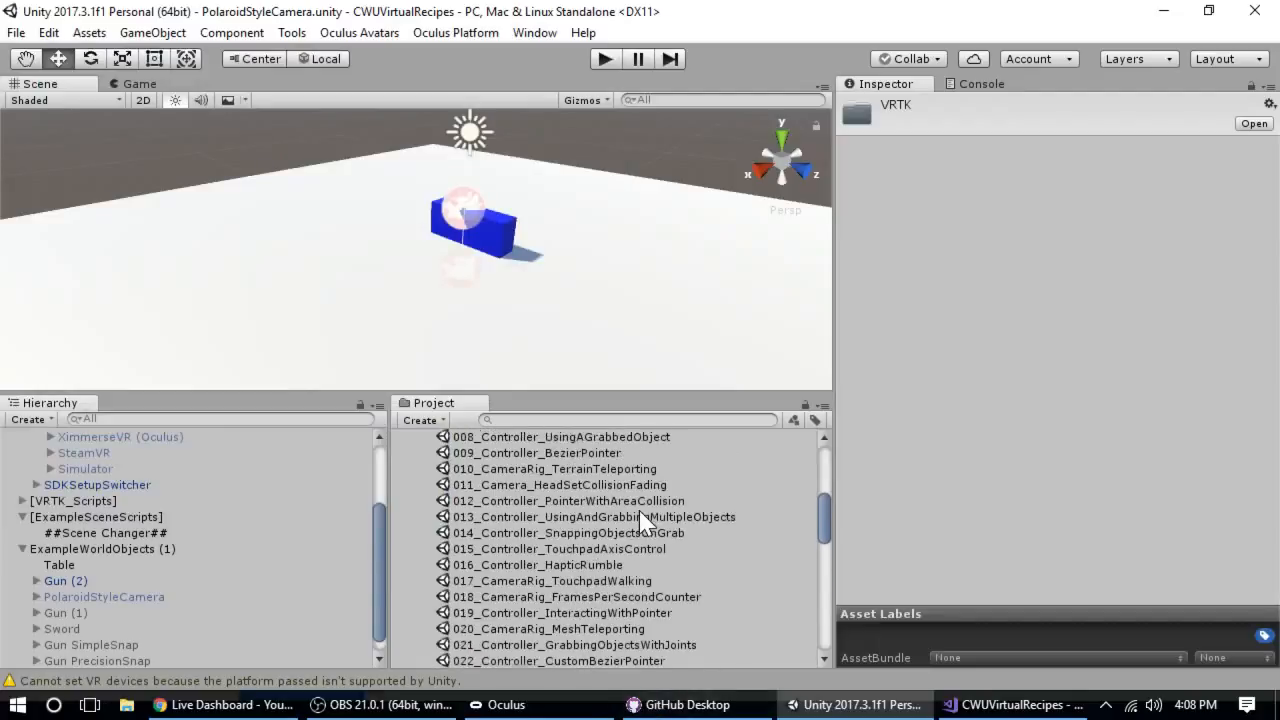
click(398, 561)
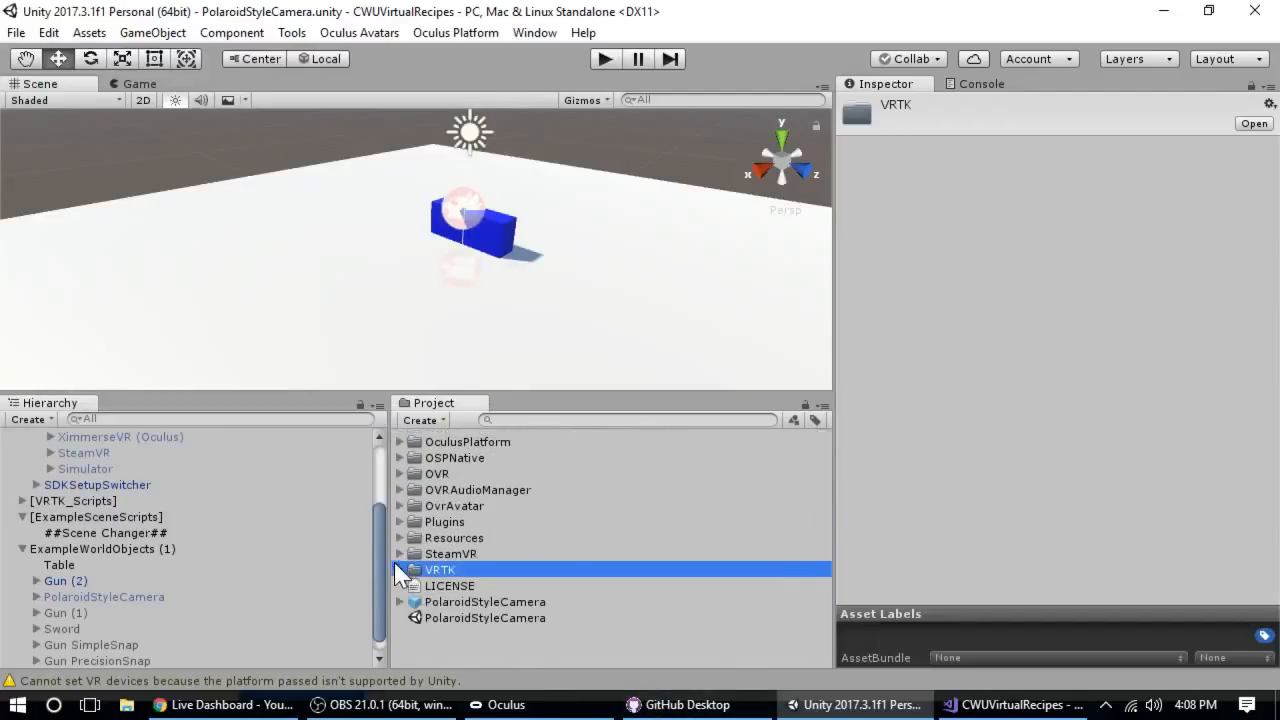
click(450, 601)
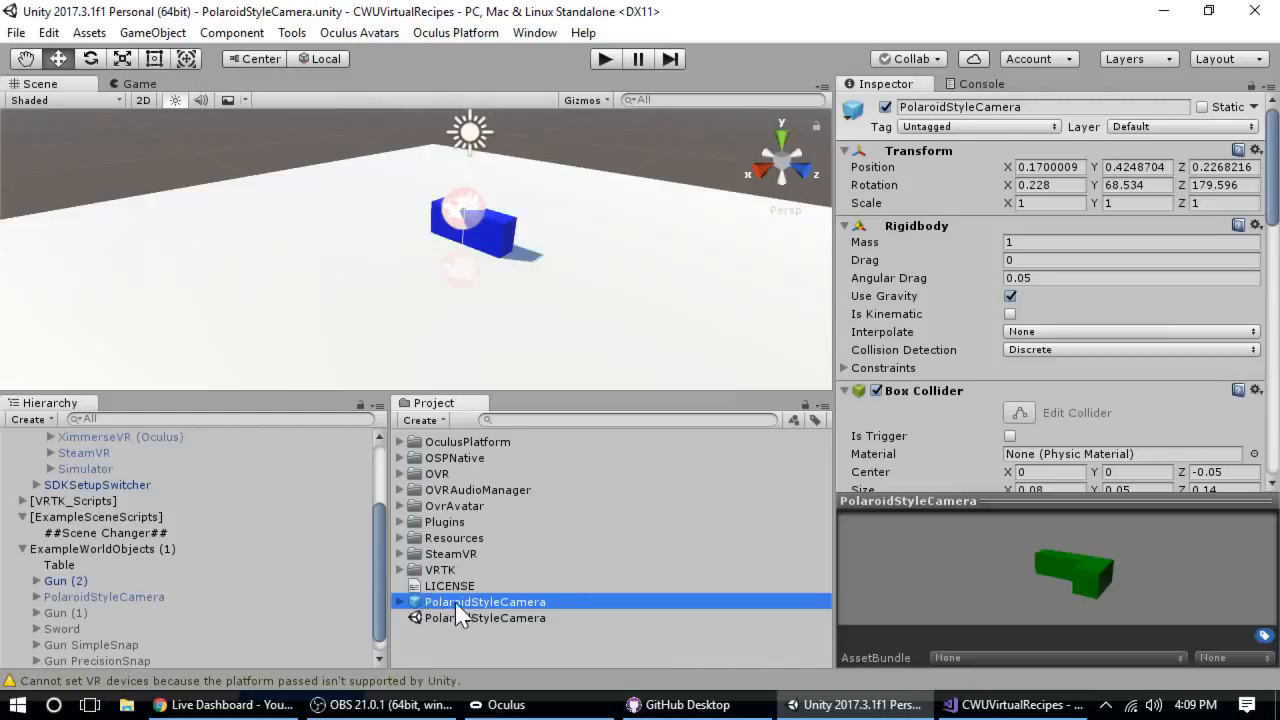
Delete Gun (2), PolaroidStyleCamera, Gun (1), Sword, Gun SimpleSnap and Gun PrecisionSnap from ExampleWorldObjects (1).
click(104, 578)
right_click(104, 578)
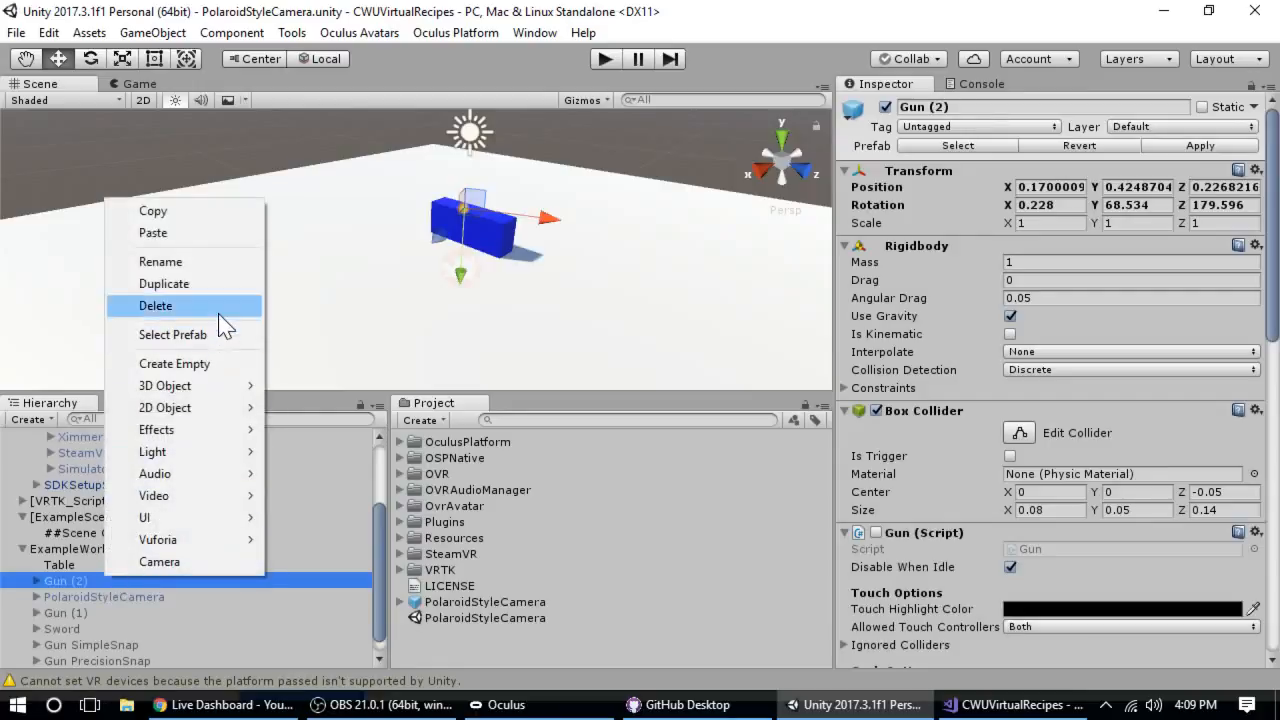
click(55, 600)
click(60, 581)
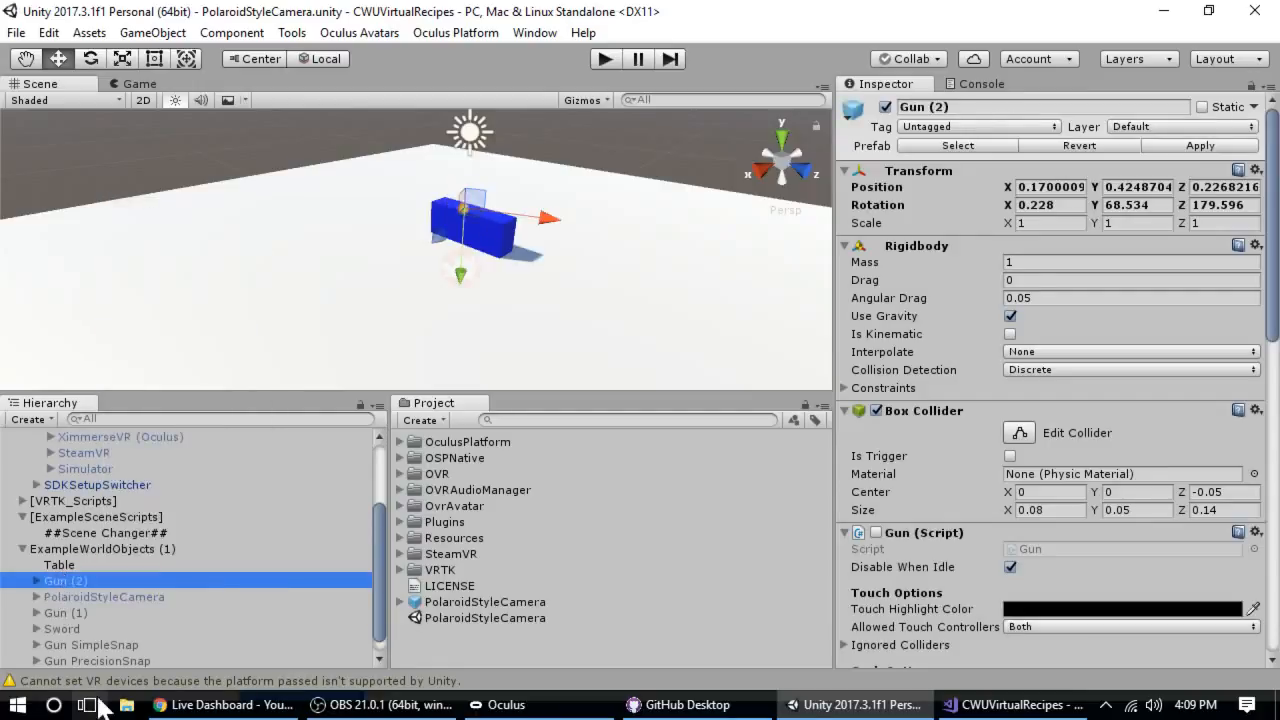
click(92, 660)
shift+click(79, 580)
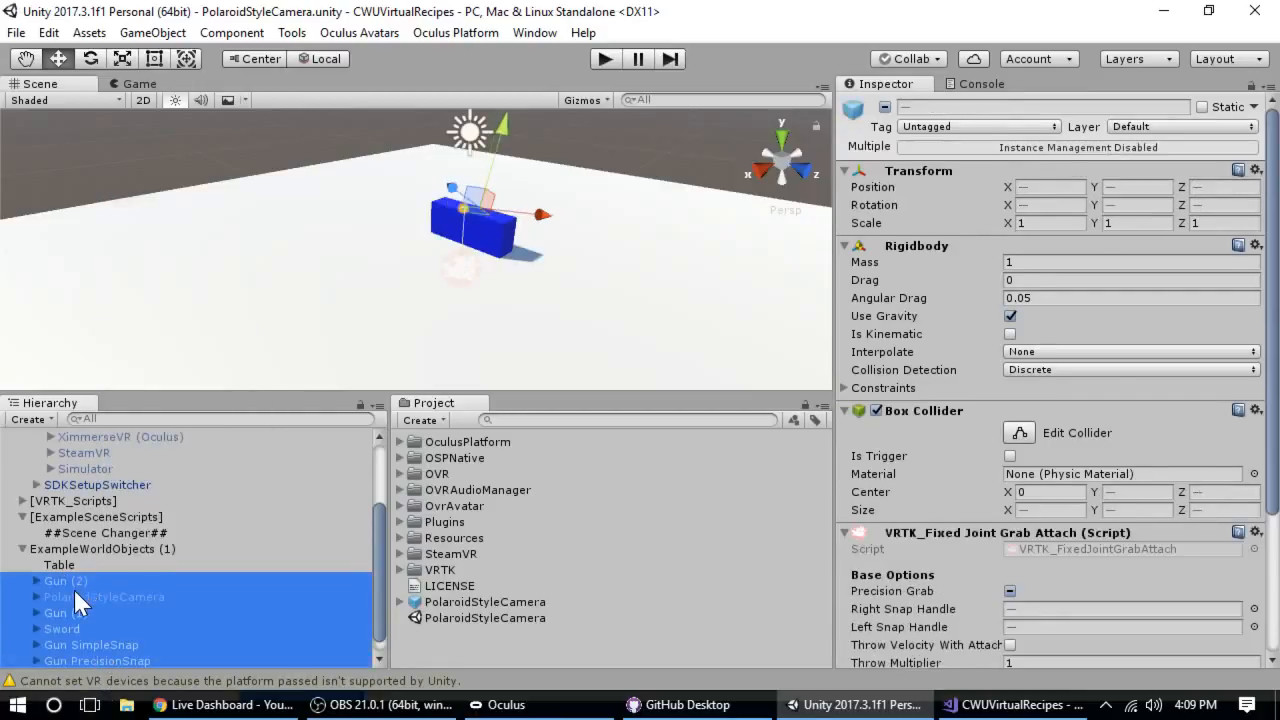
right_click(75, 590)
click(178, 315)
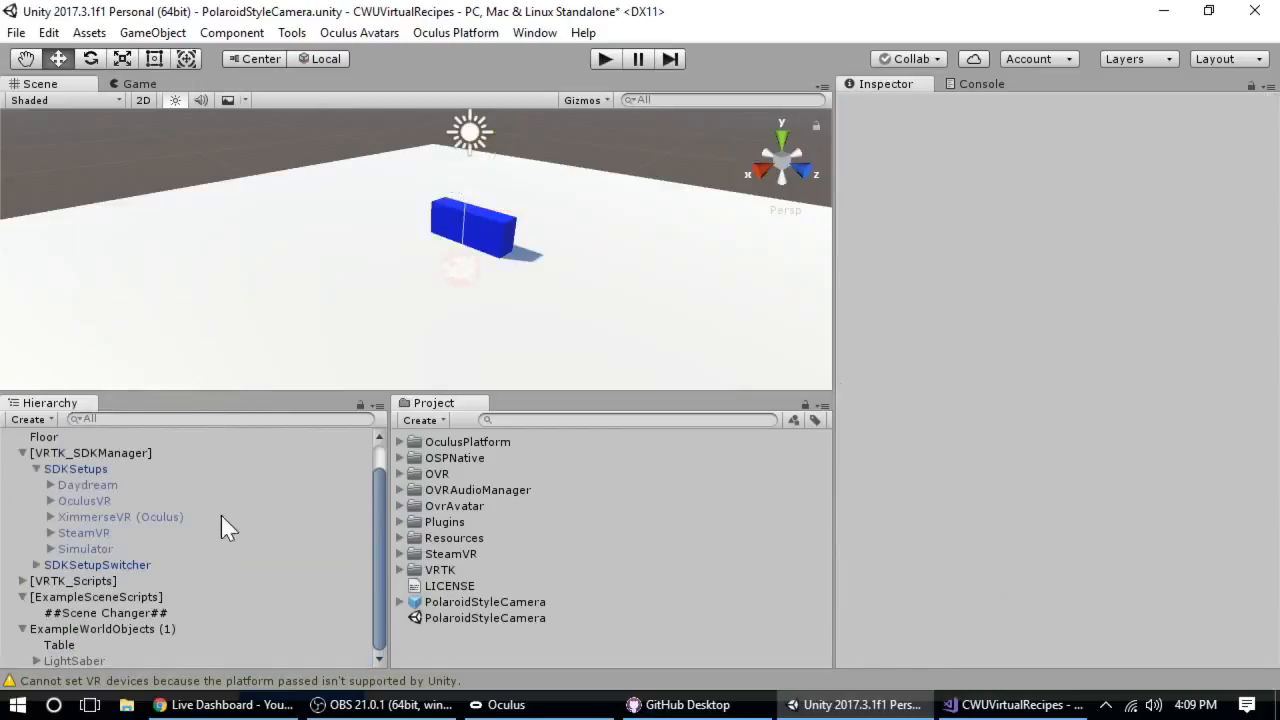
Place the PolaroidStyleCamera prefab at the scene root between Directional Light and Floor, and start play-testing the scene.
click(110, 642)
click(110, 630)
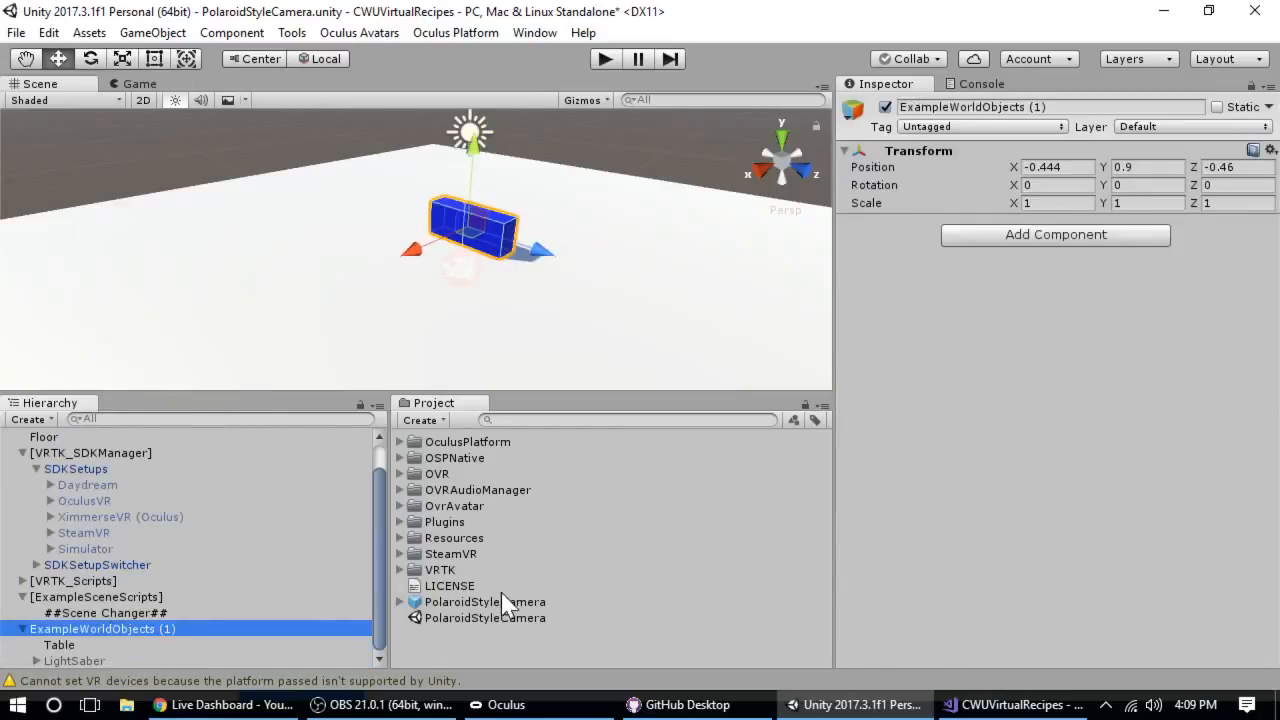
drag(505, 603, 193, 605)
drag(173, 629, 171, 630)
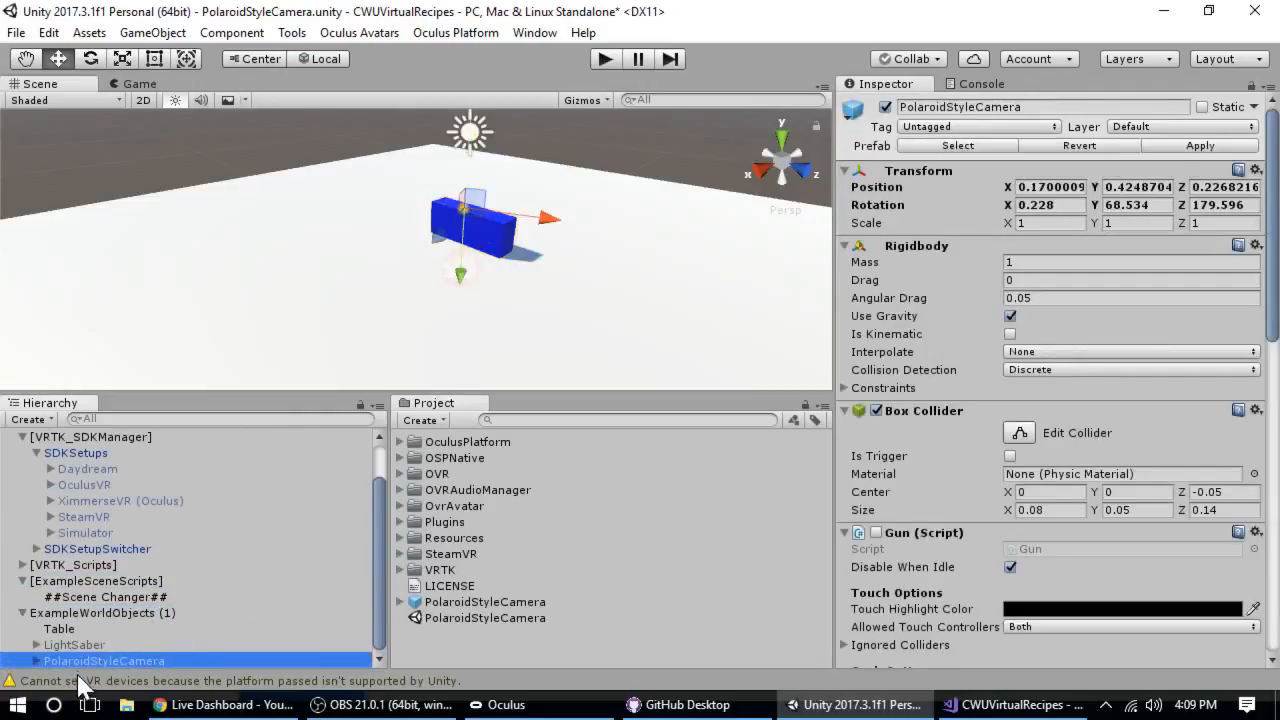
drag(89, 661, 93, 462)
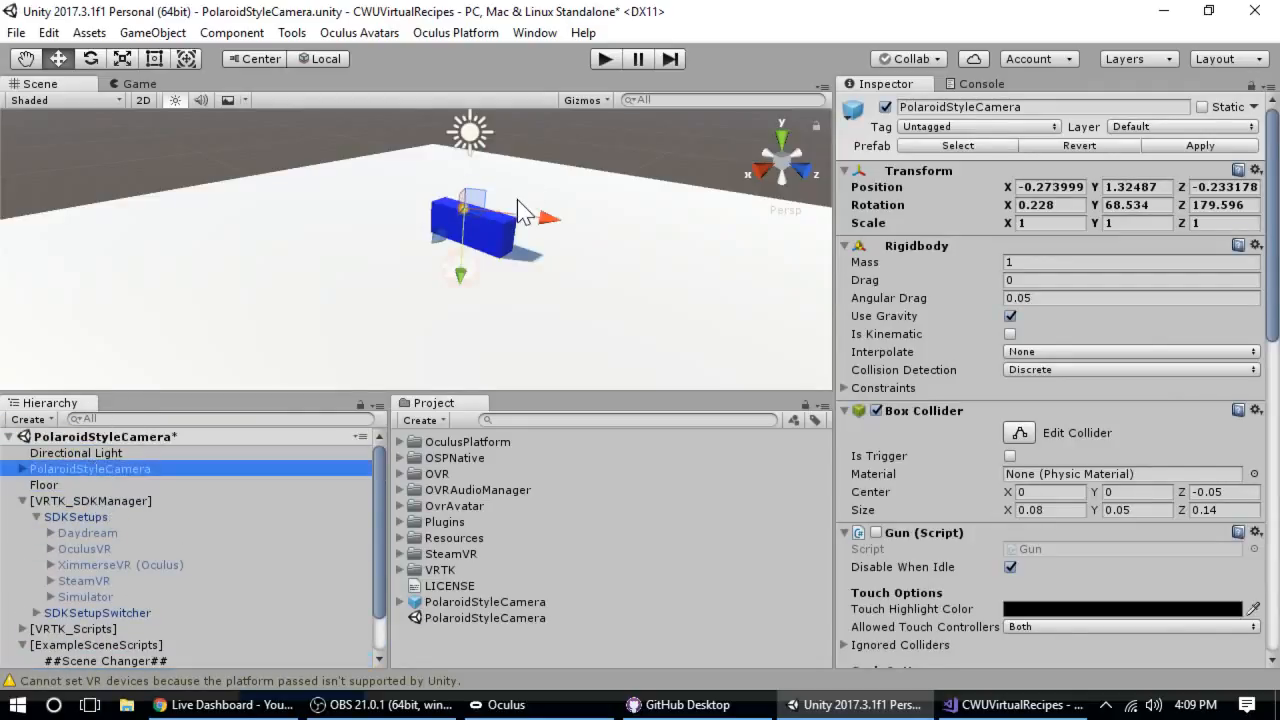
click(604, 60)
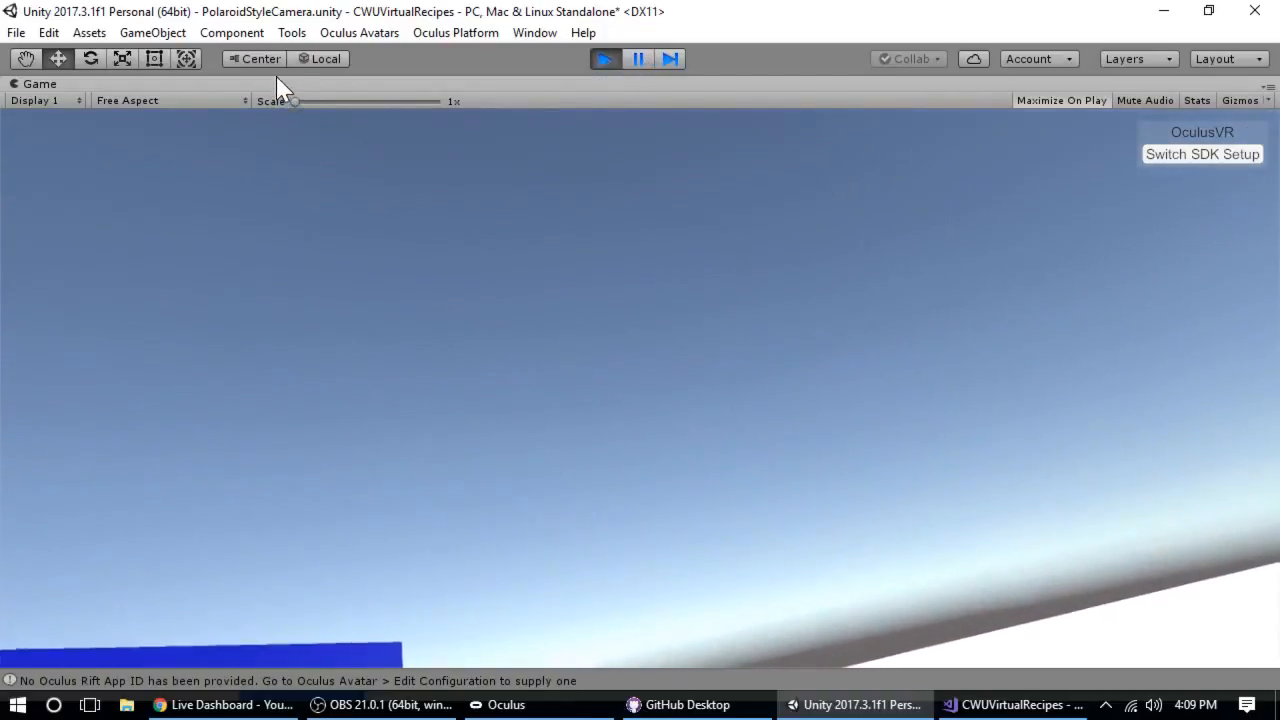
Restore the maximized Game view to the normal layout and stop play-testing the scene.
right_click(280, 84)
click(372, 143)
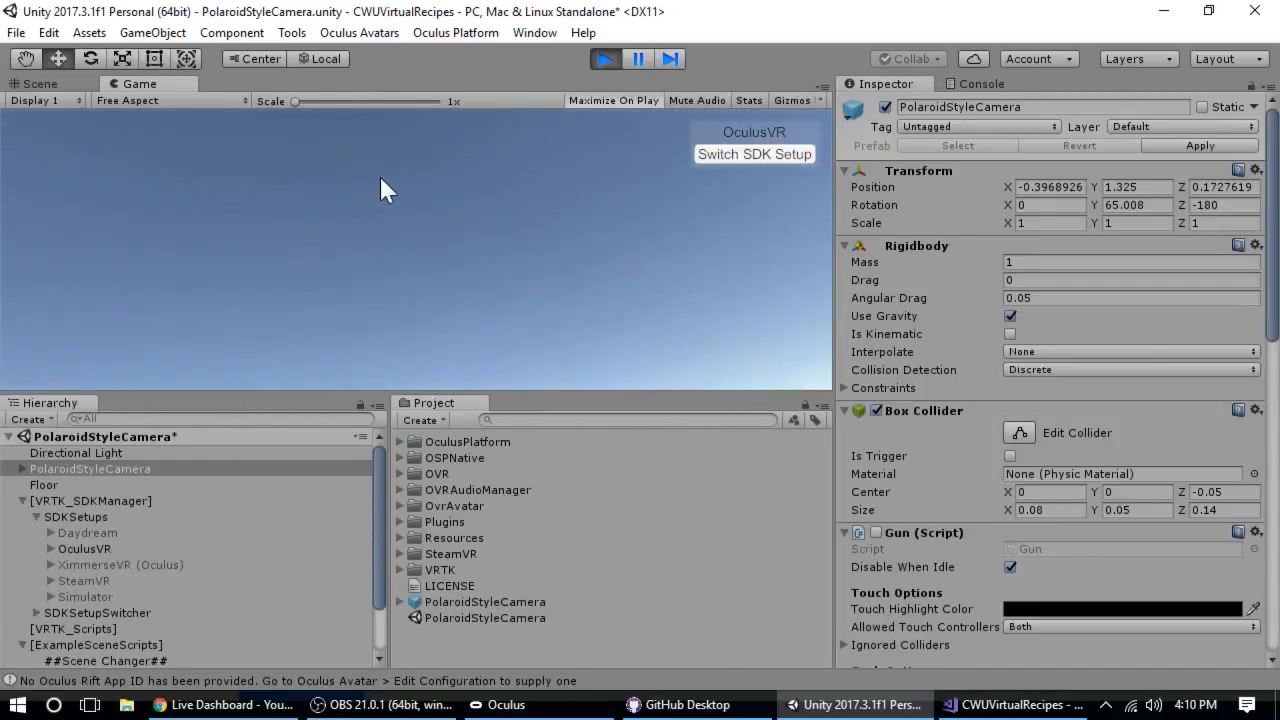
click(608, 60)
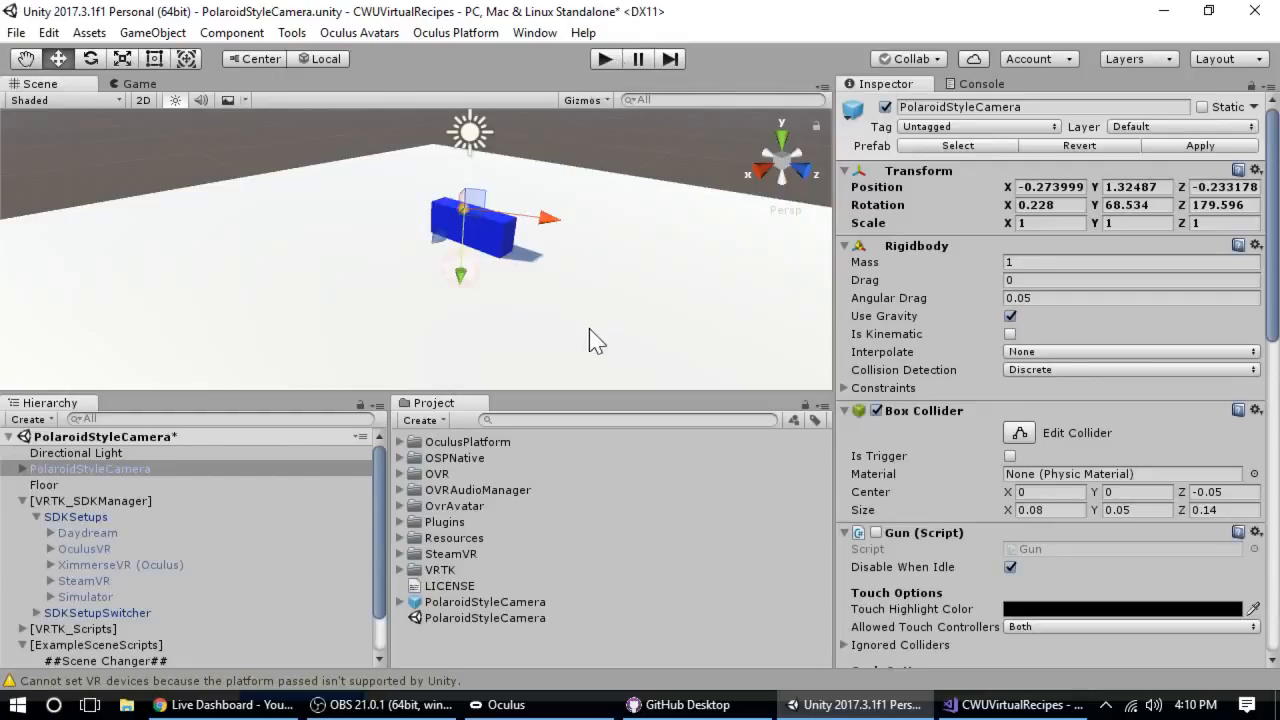
Create a render texture in the project's Assets folder and name it PolaroidTexture.
click(418, 420)
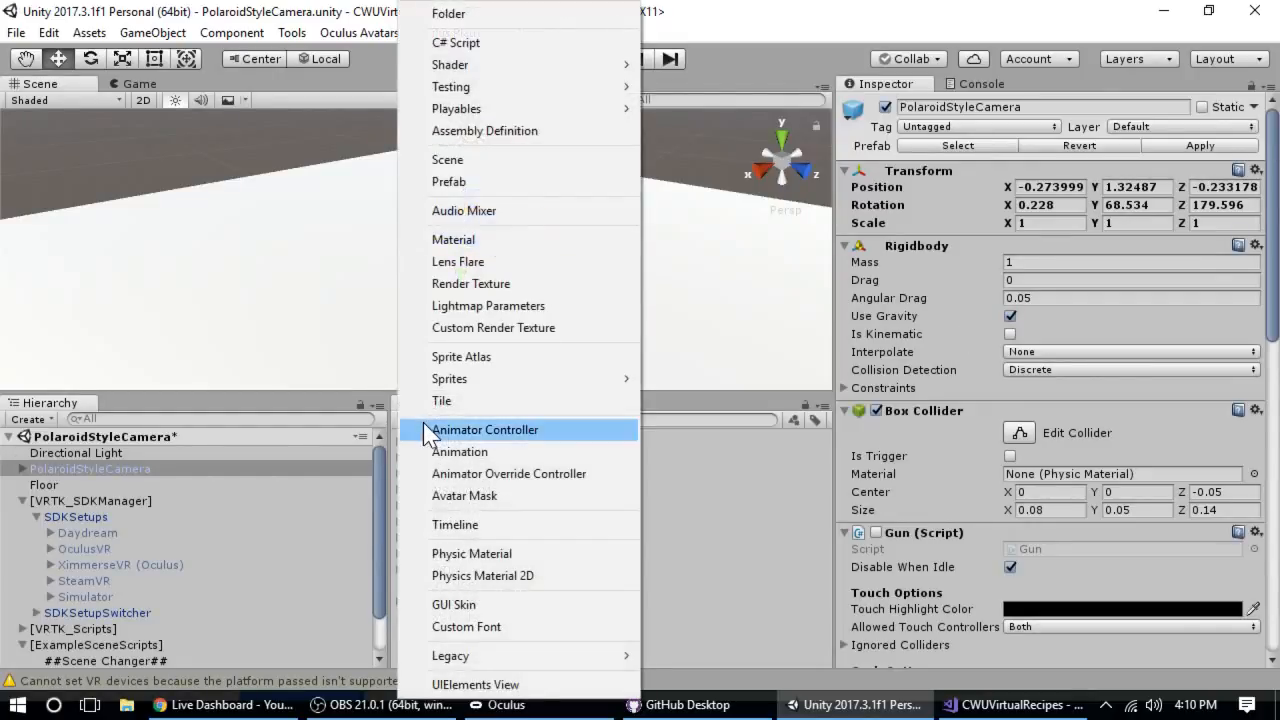
click(493, 286)
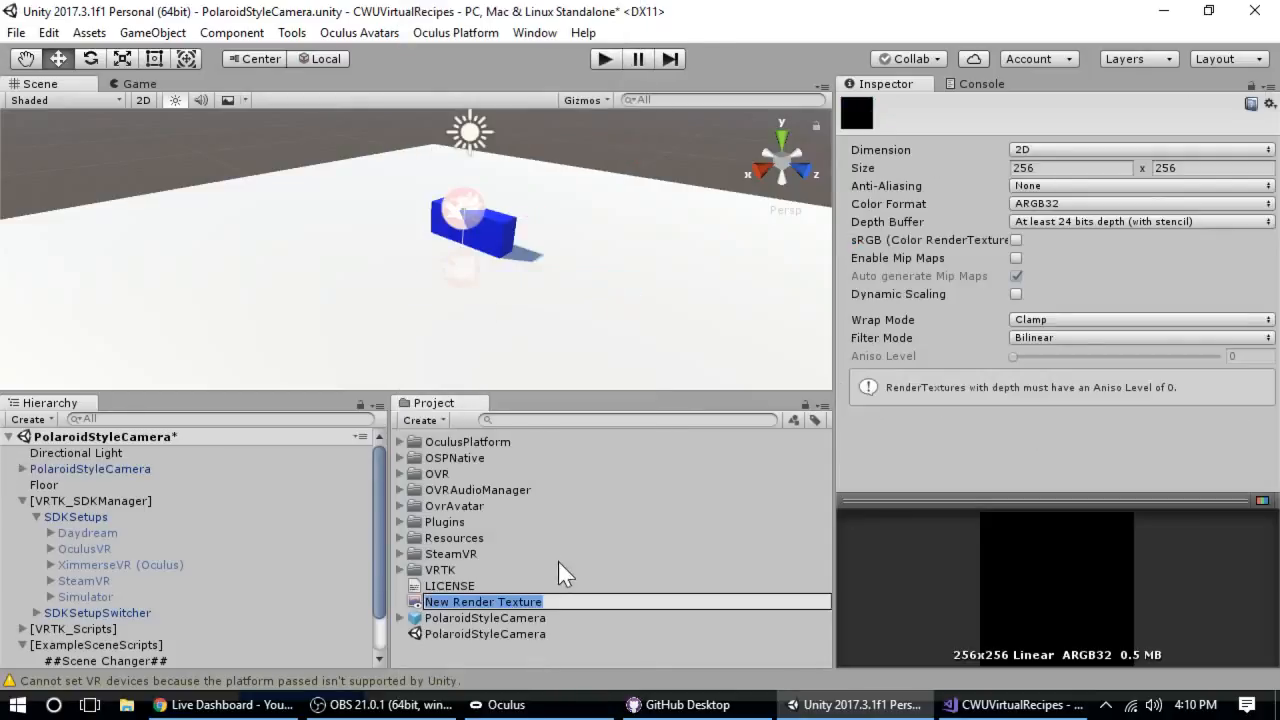
key(Return)
drag(569, 615, 295, 577)
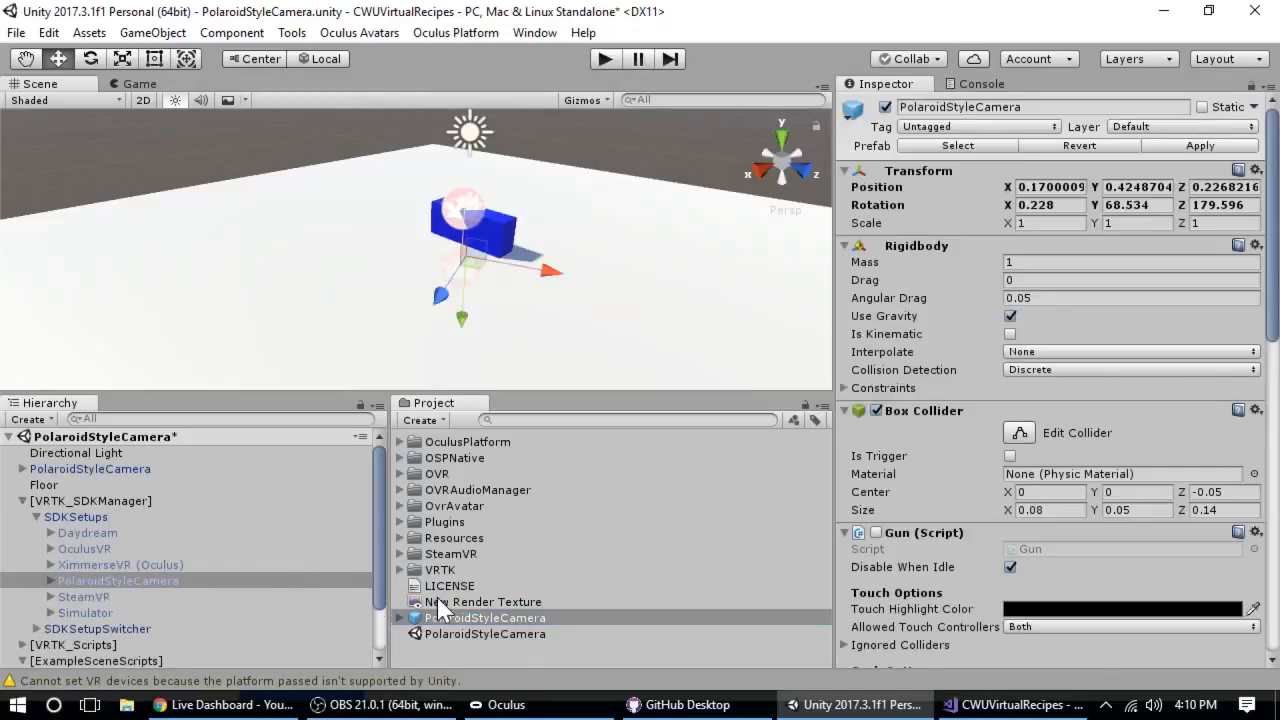
click(440, 601)
click(521, 612)
click(538, 586)
click(541, 603)
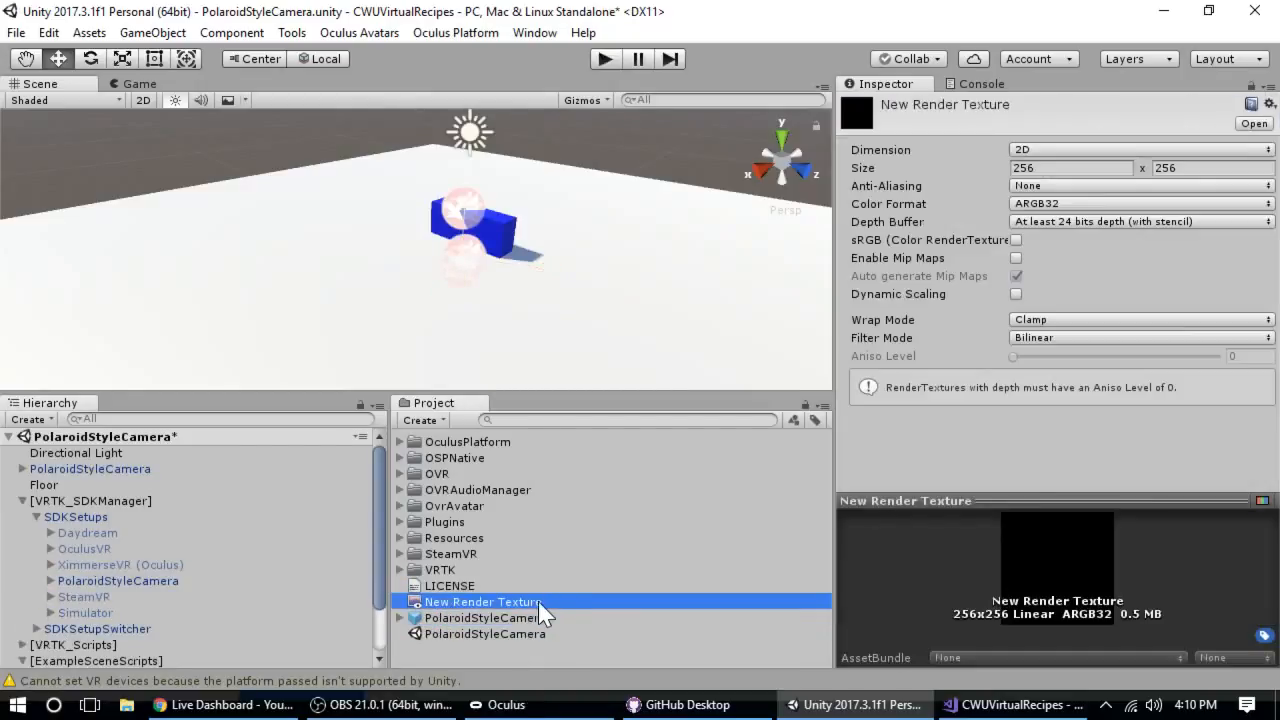
click(558, 604)
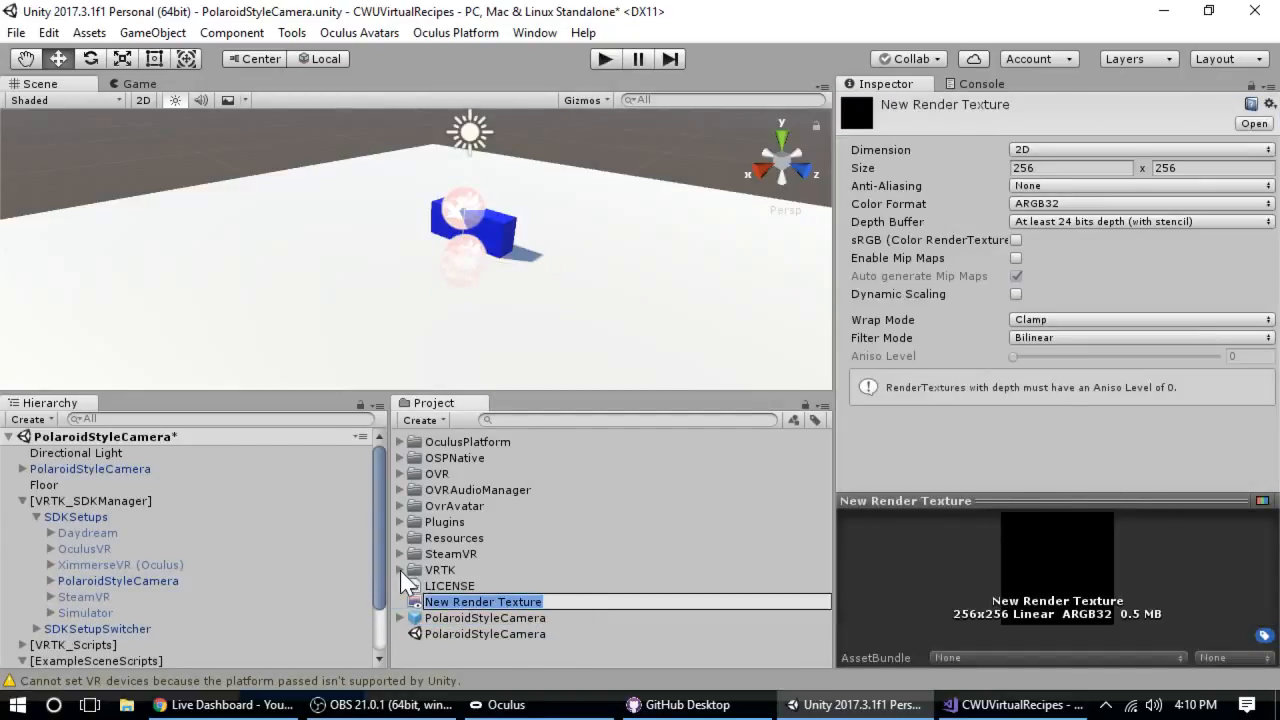
text(PolaroidTexture)
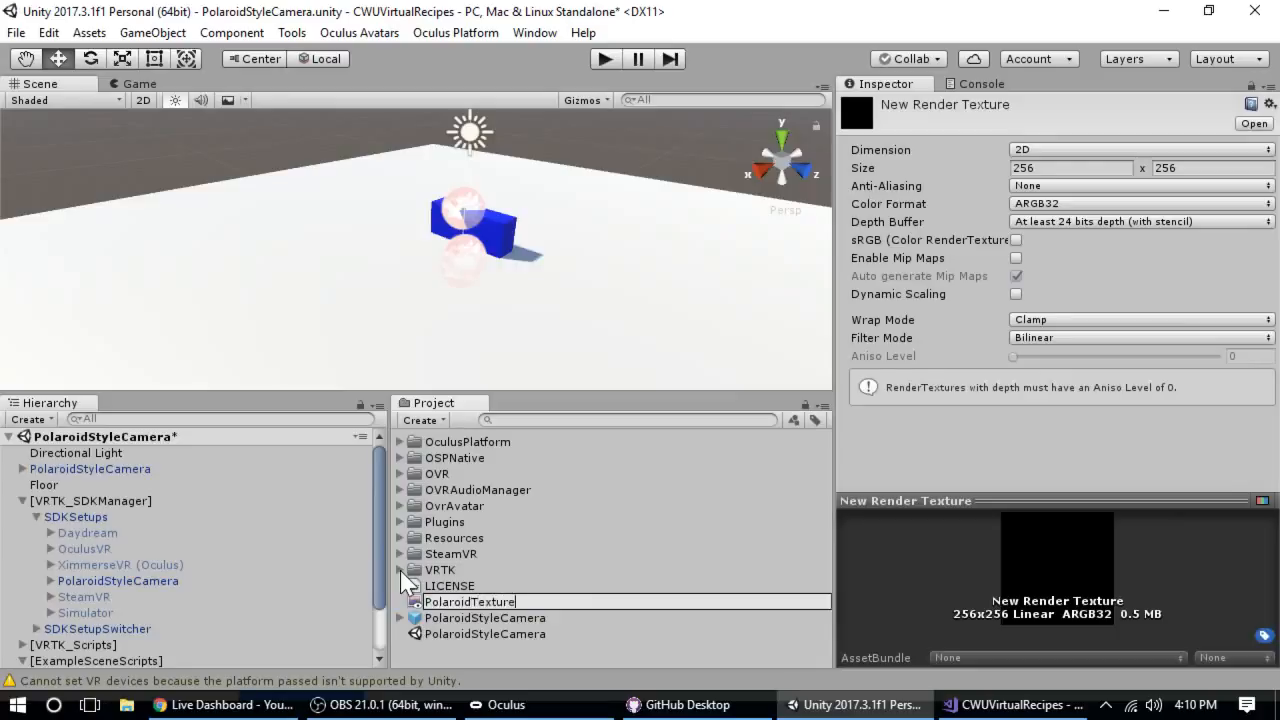
key(Return)
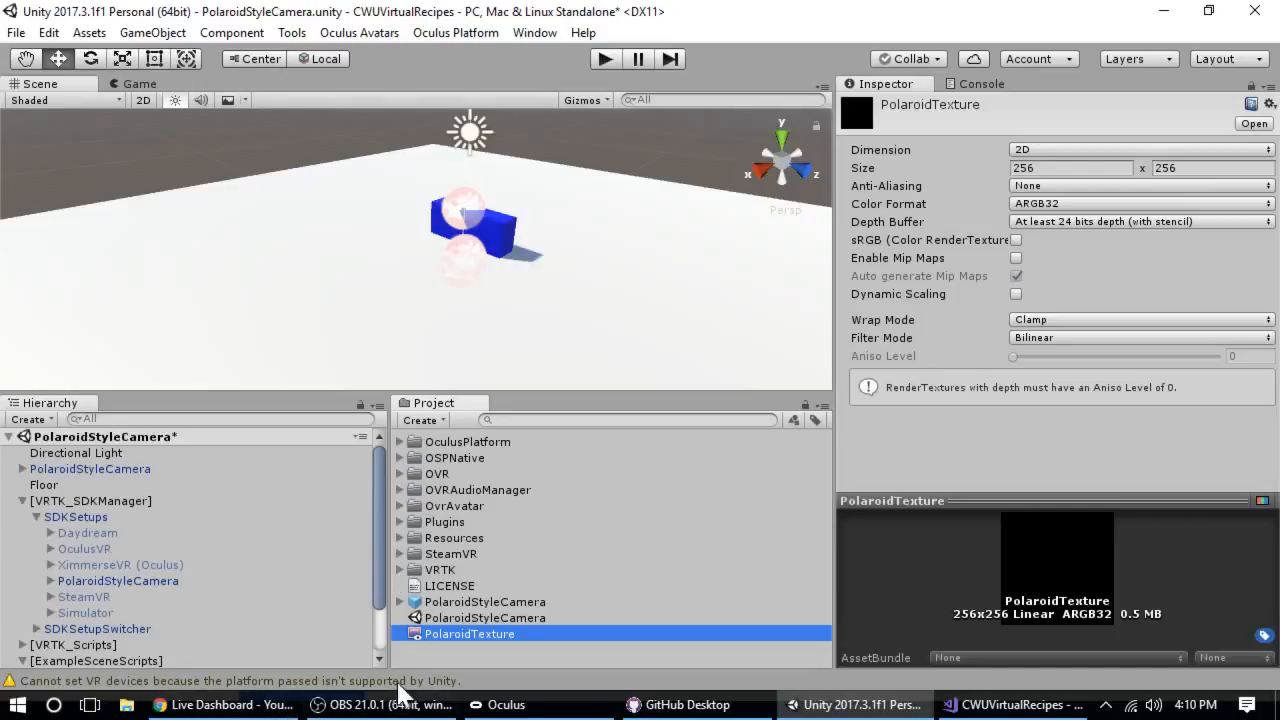
Frame the root-level PolaroidStyleCamera object in the scene view and expand its child objects.
click(420, 420)
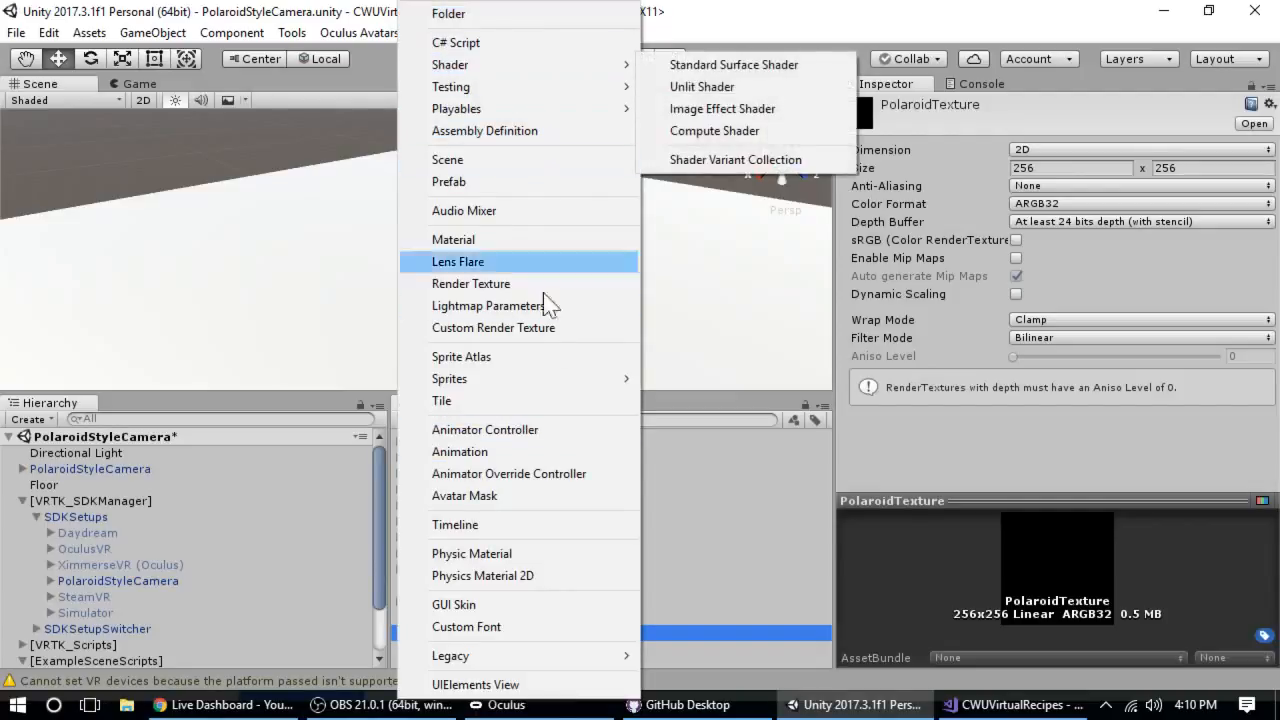
click(95, 489)
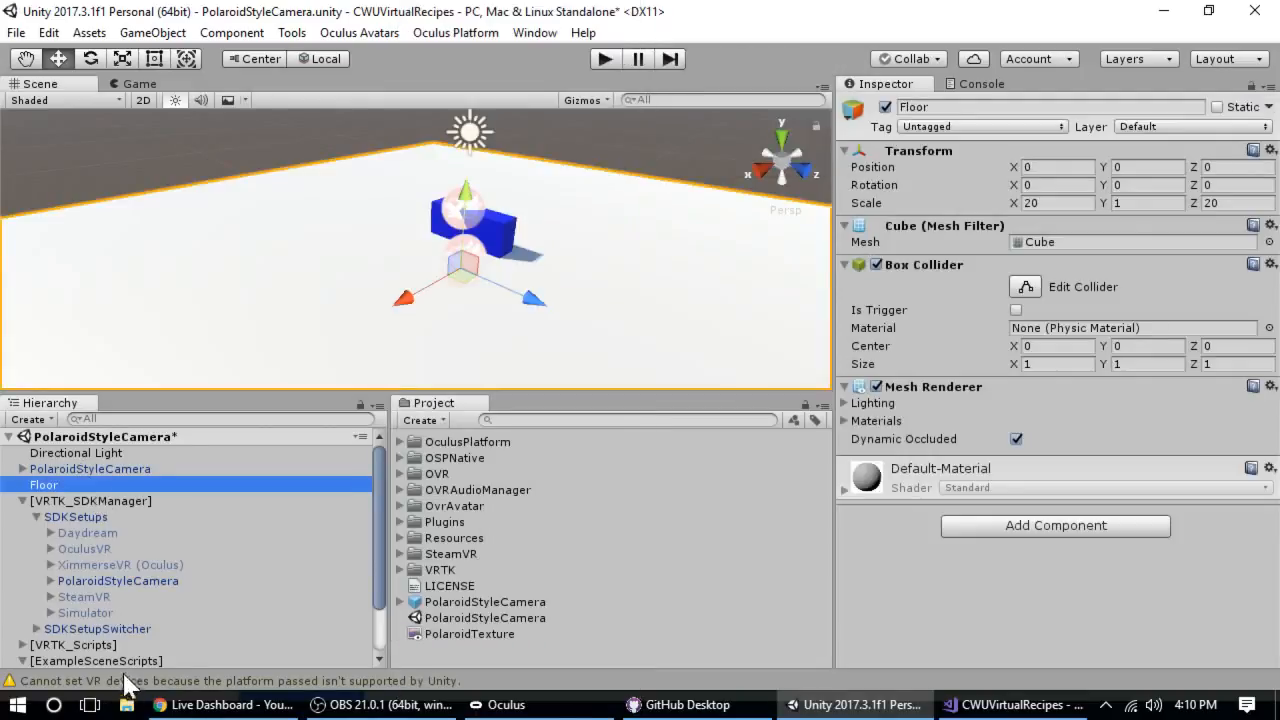
click(121, 645)
scroll(120, 624, down, 1)
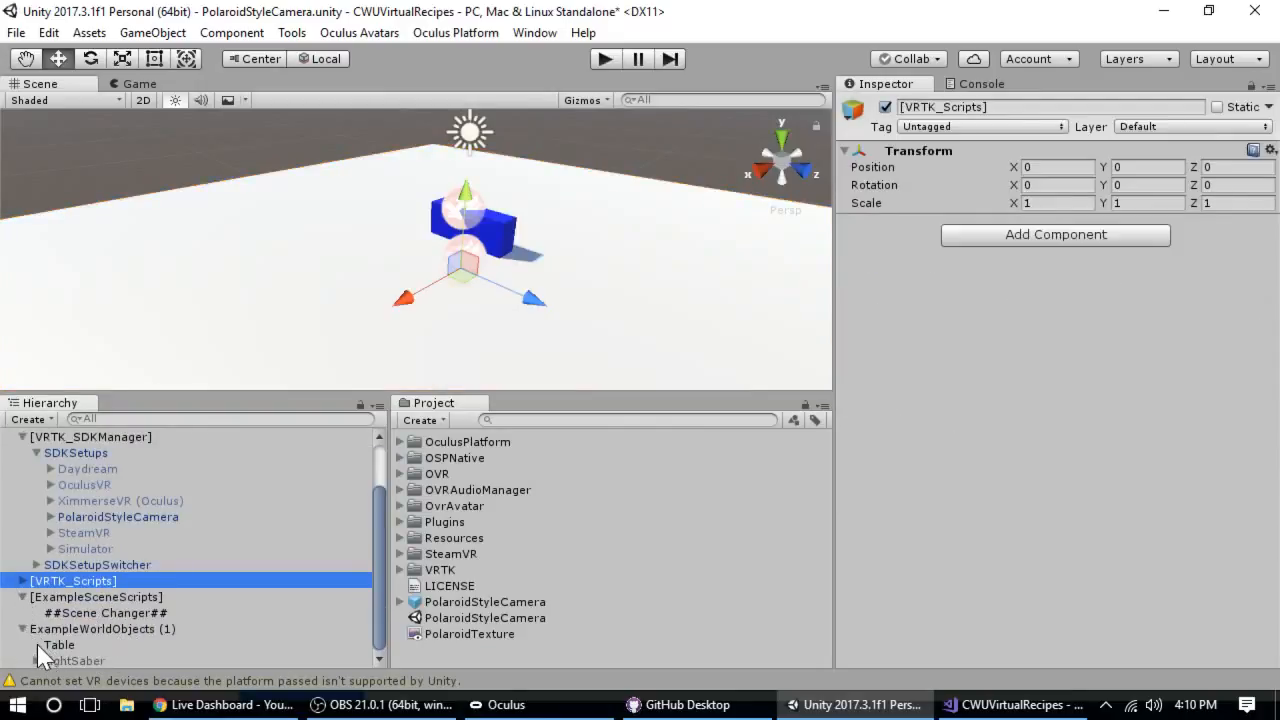
scroll(37, 644, up, 2)
double_click(48, 469)
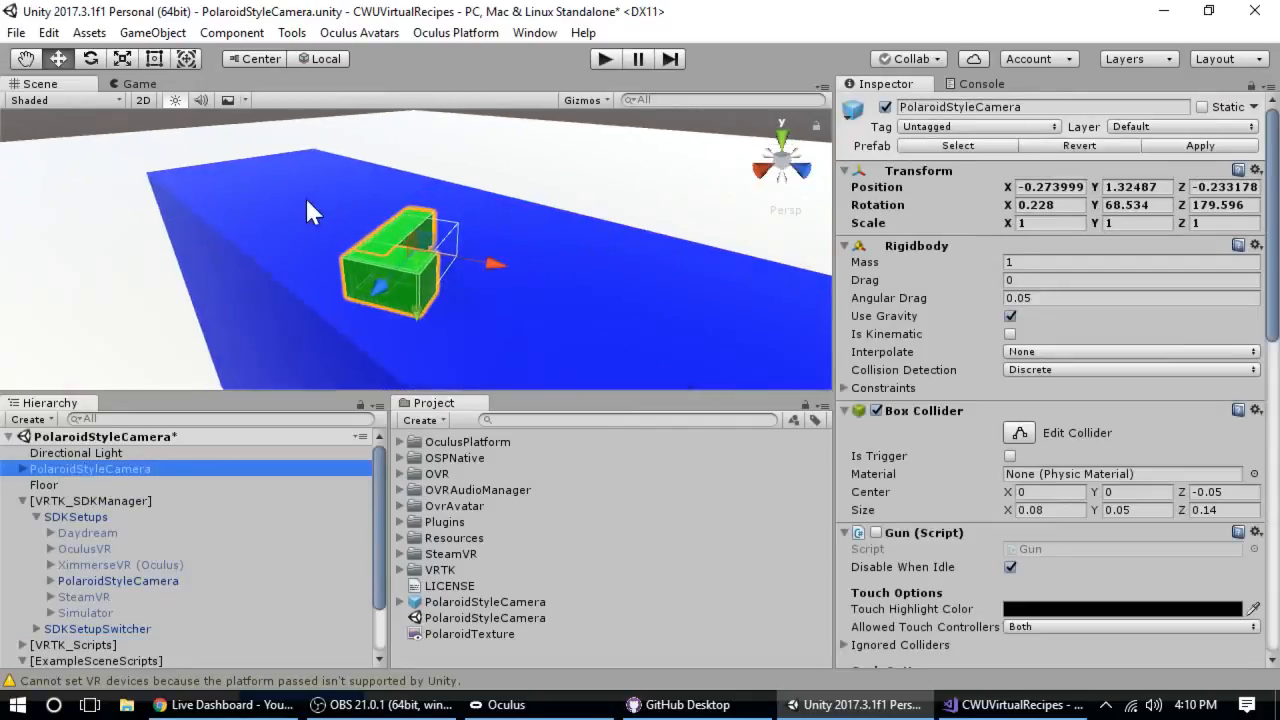
click(22, 469)
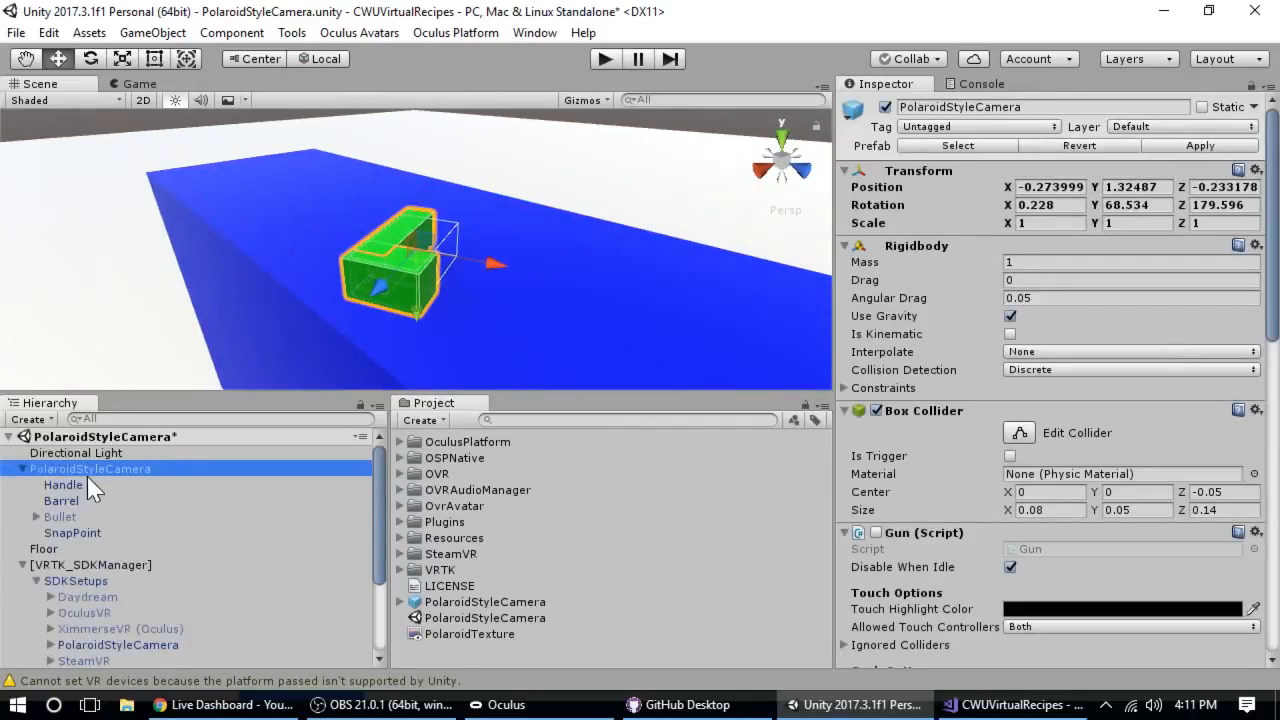
right_click(87, 471)
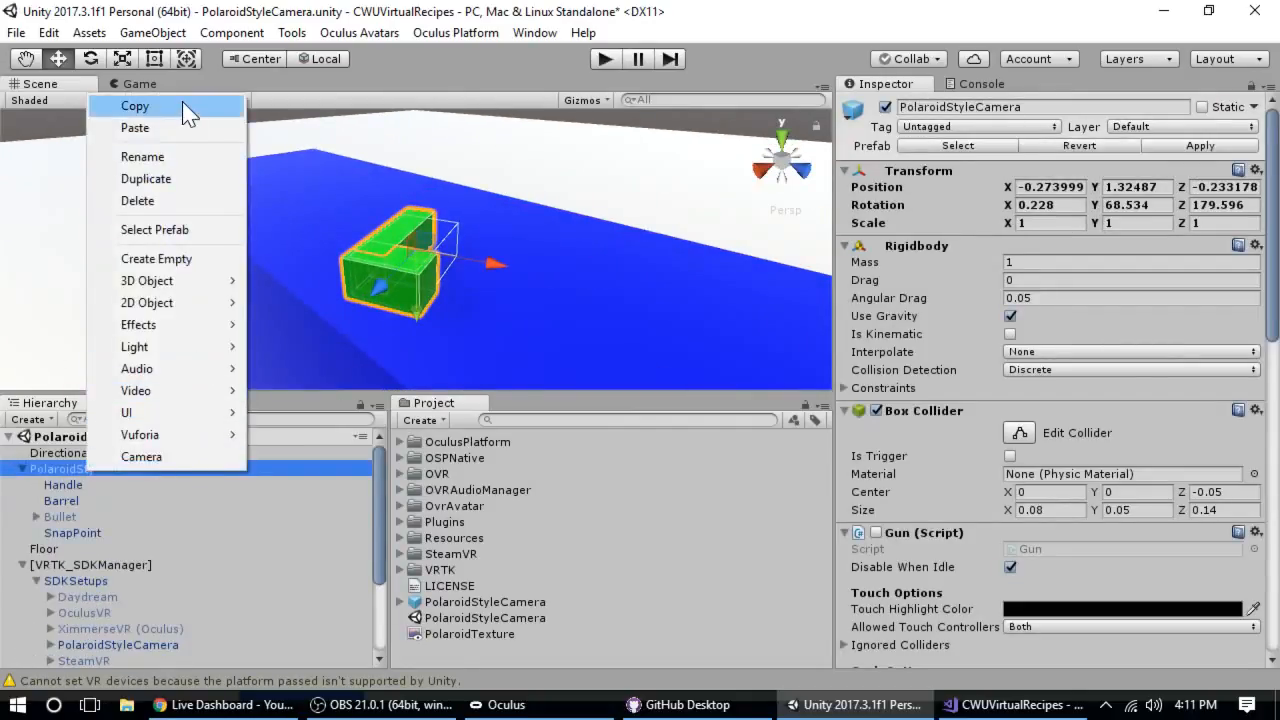
click(63, 468)
click(49, 421)
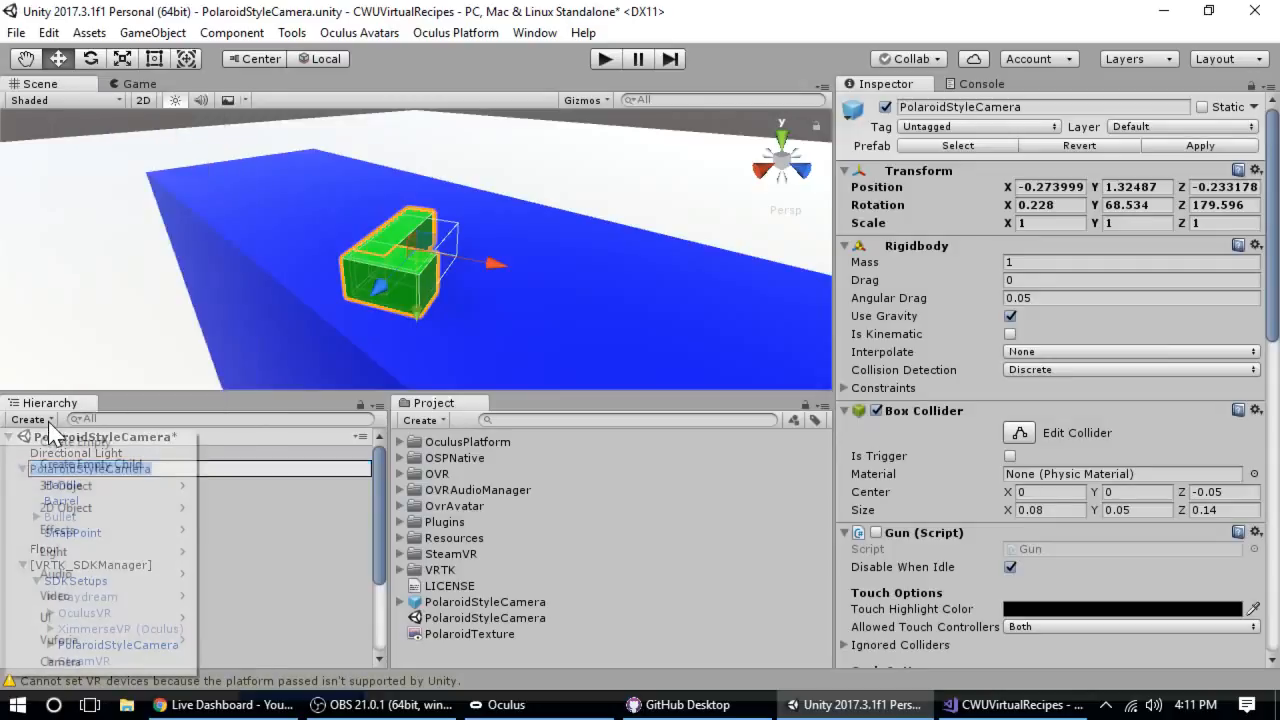
click(330, 533)
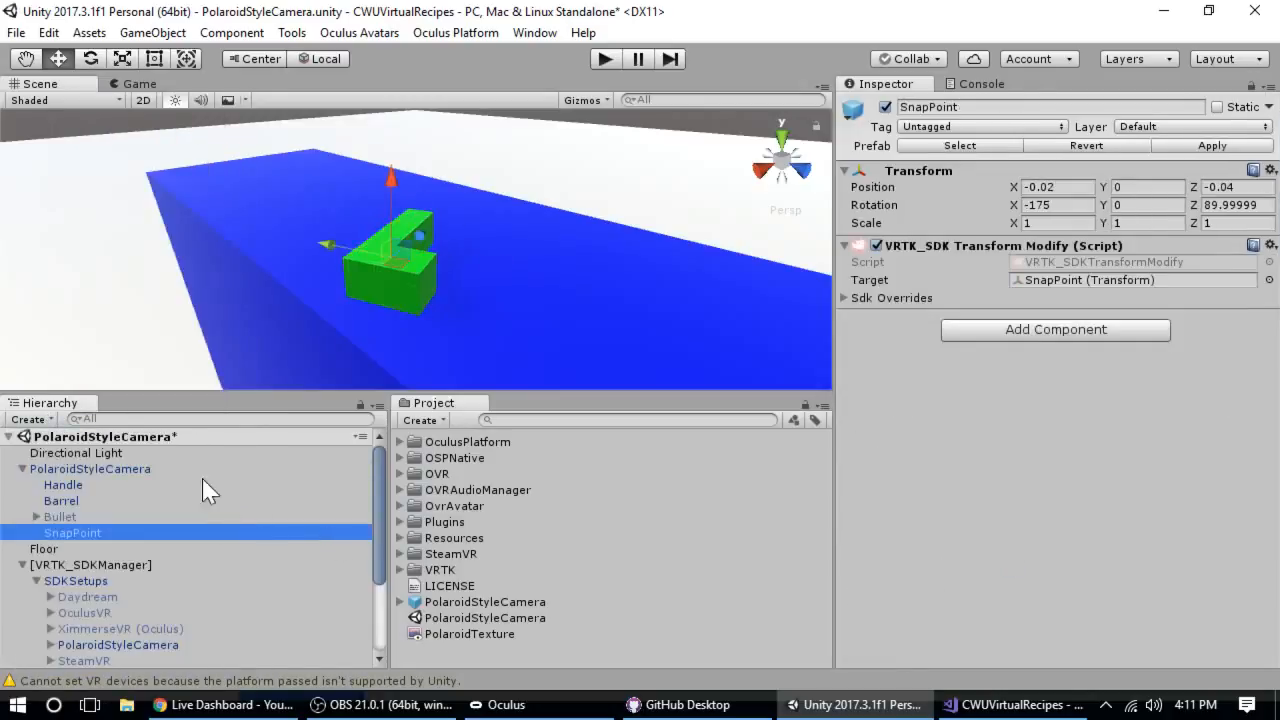
Add a Camera as the first child of the root-level PolaroidStyleCamera and reset its transform.
click(176, 468)
click(30, 419)
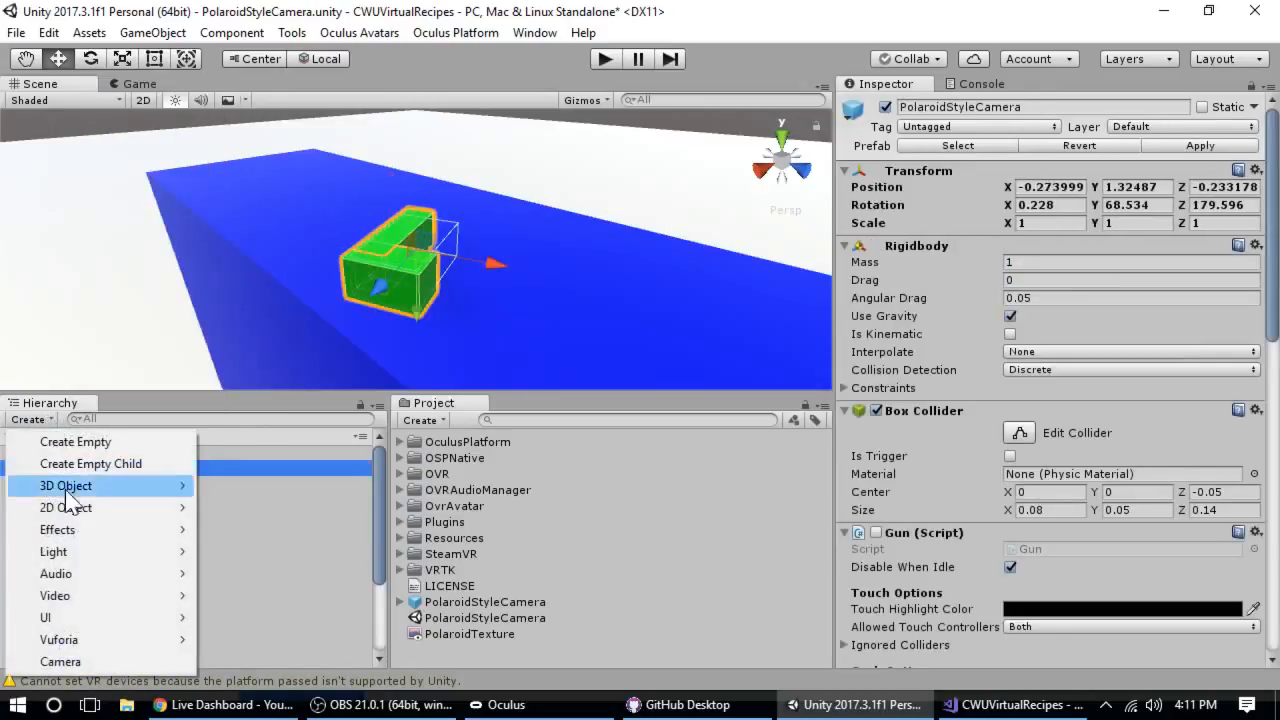
click(105, 663)
drag(85, 643, 101, 466)
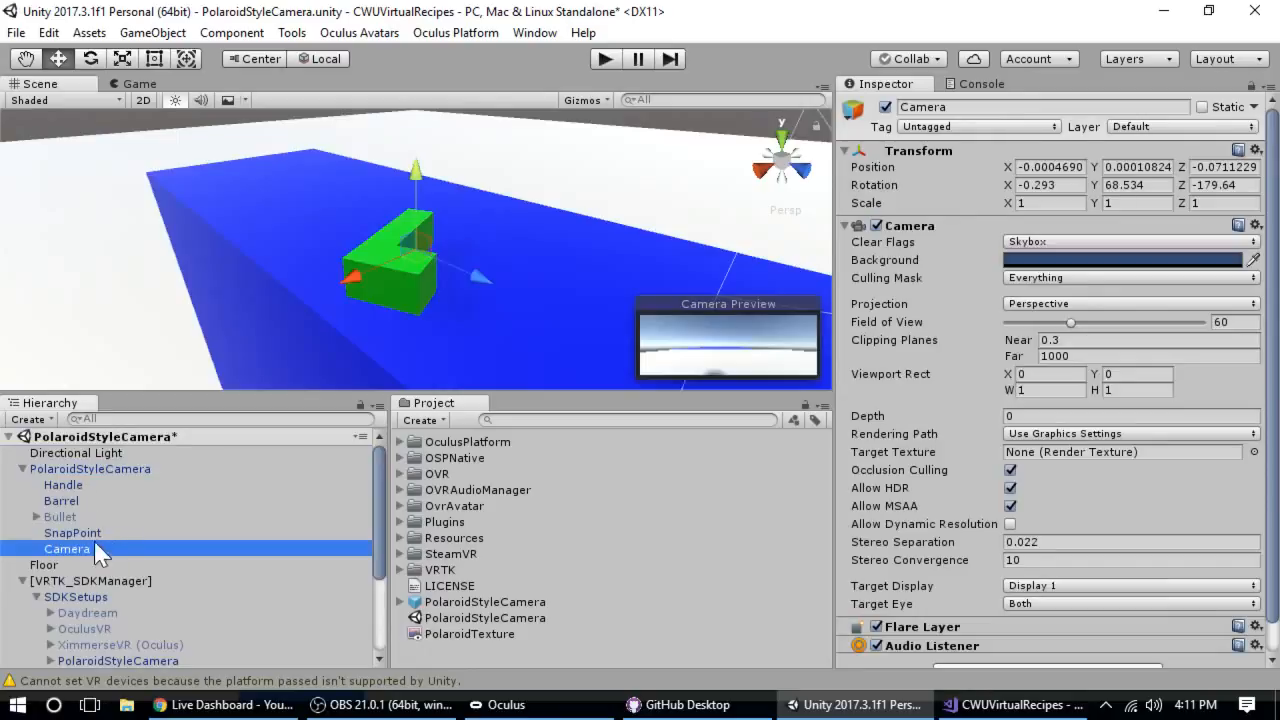
drag(86, 550, 91, 474)
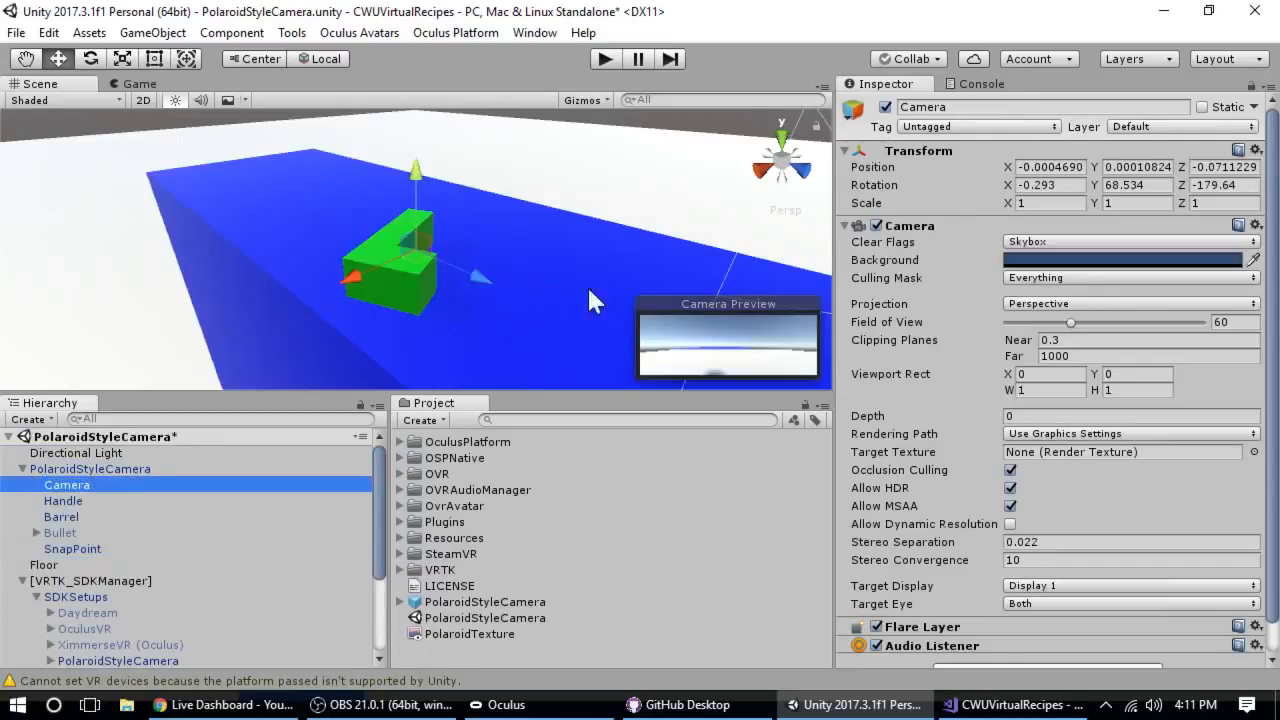
click(1256, 149)
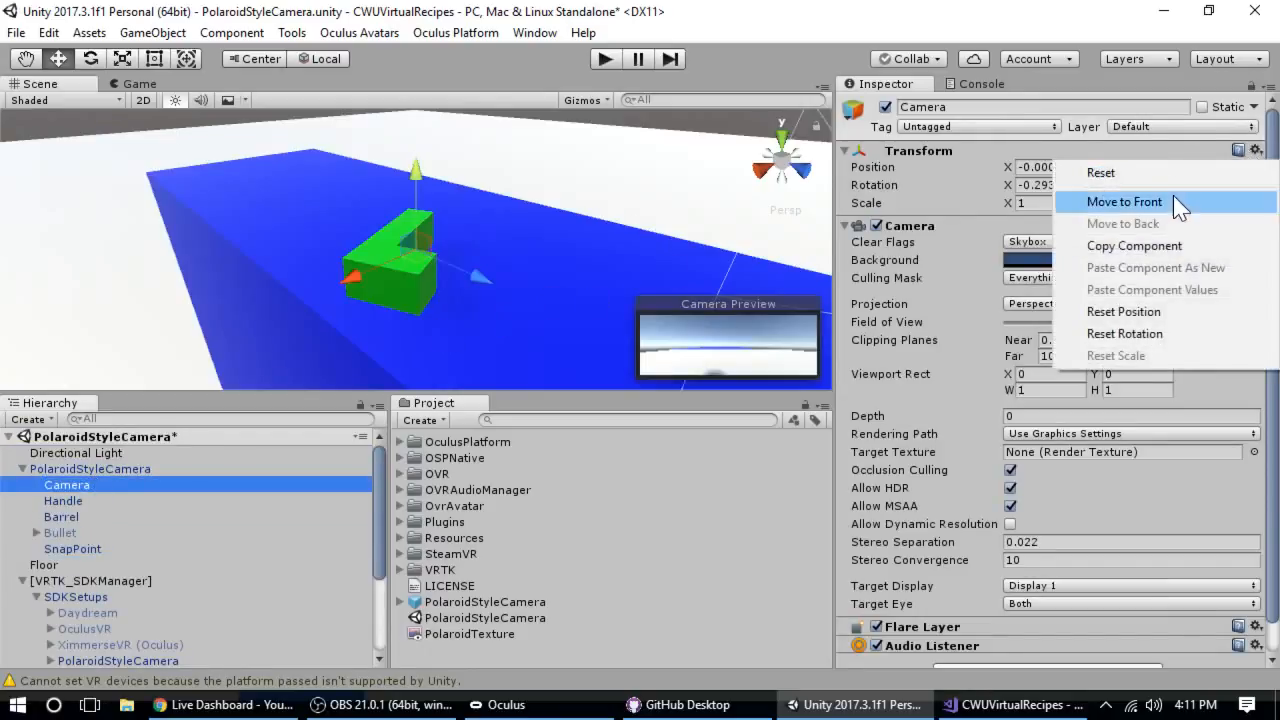
click(1159, 172)
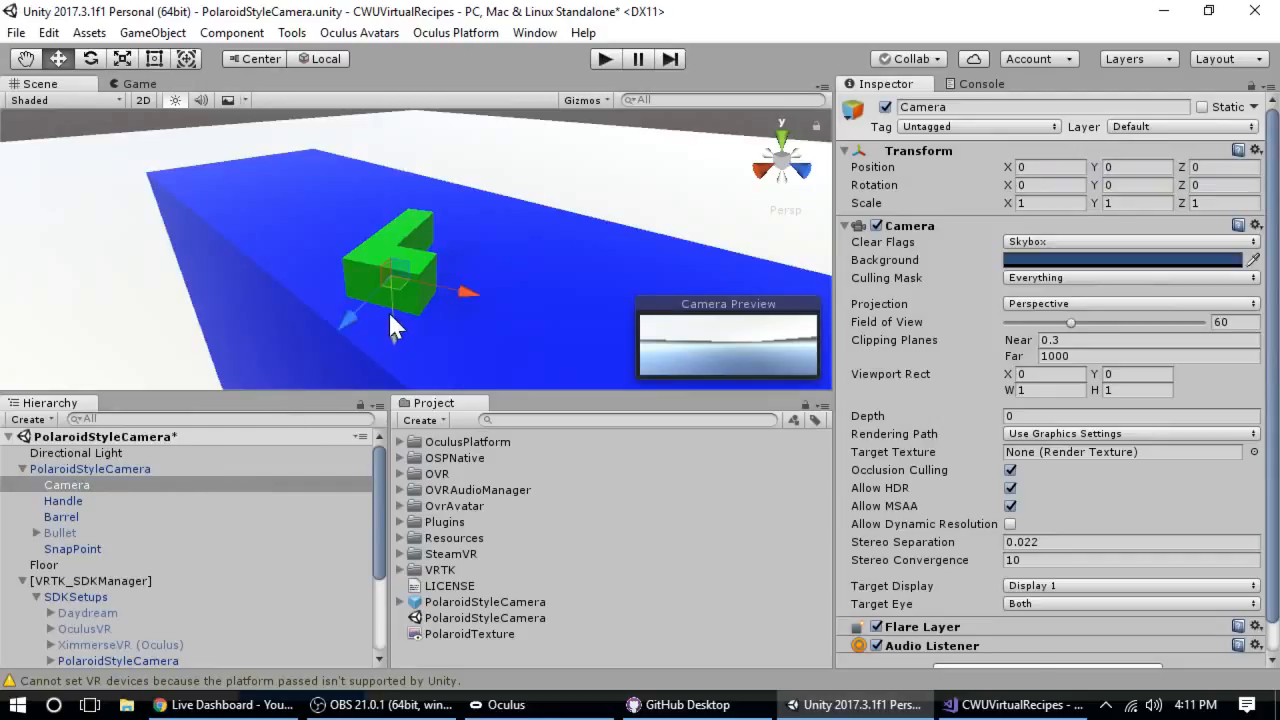
Compare the Camera's placement and orientation with the Handle, Barrel and other child objects of PolaroidStyleCamera.
click(92, 471)
click(87, 485)
click(84, 500)
click(83, 516)
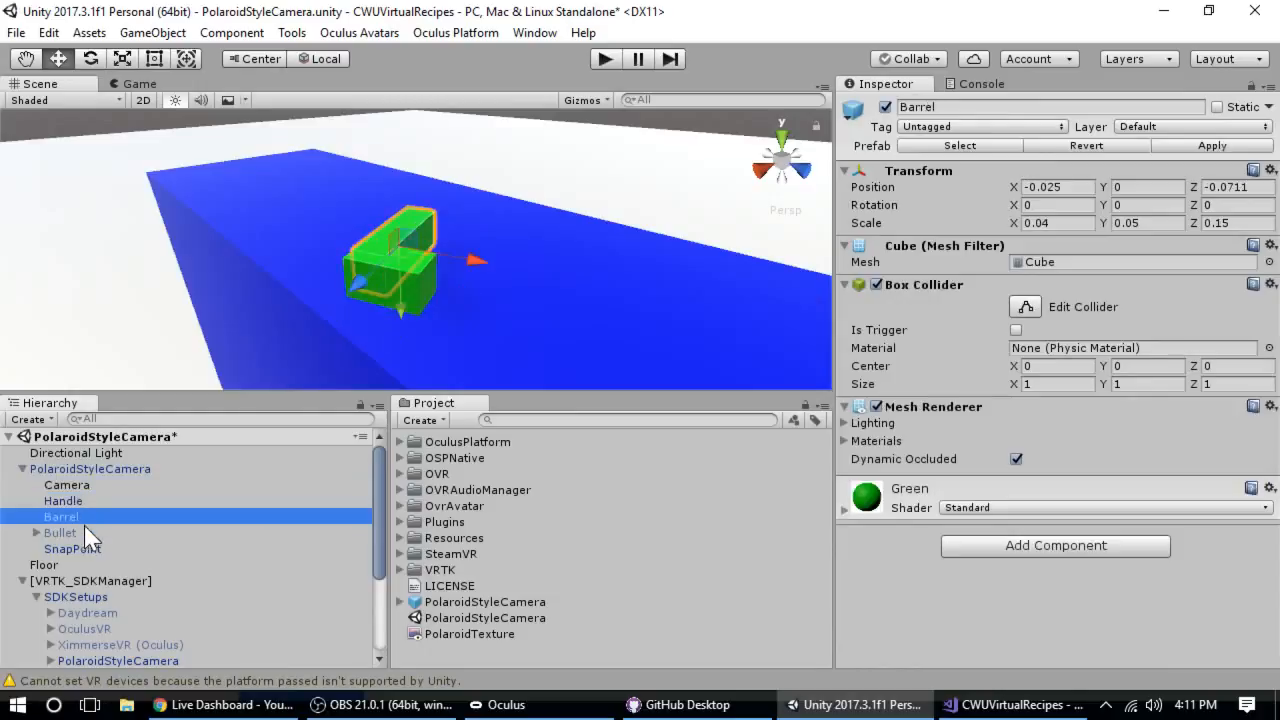
click(81, 489)
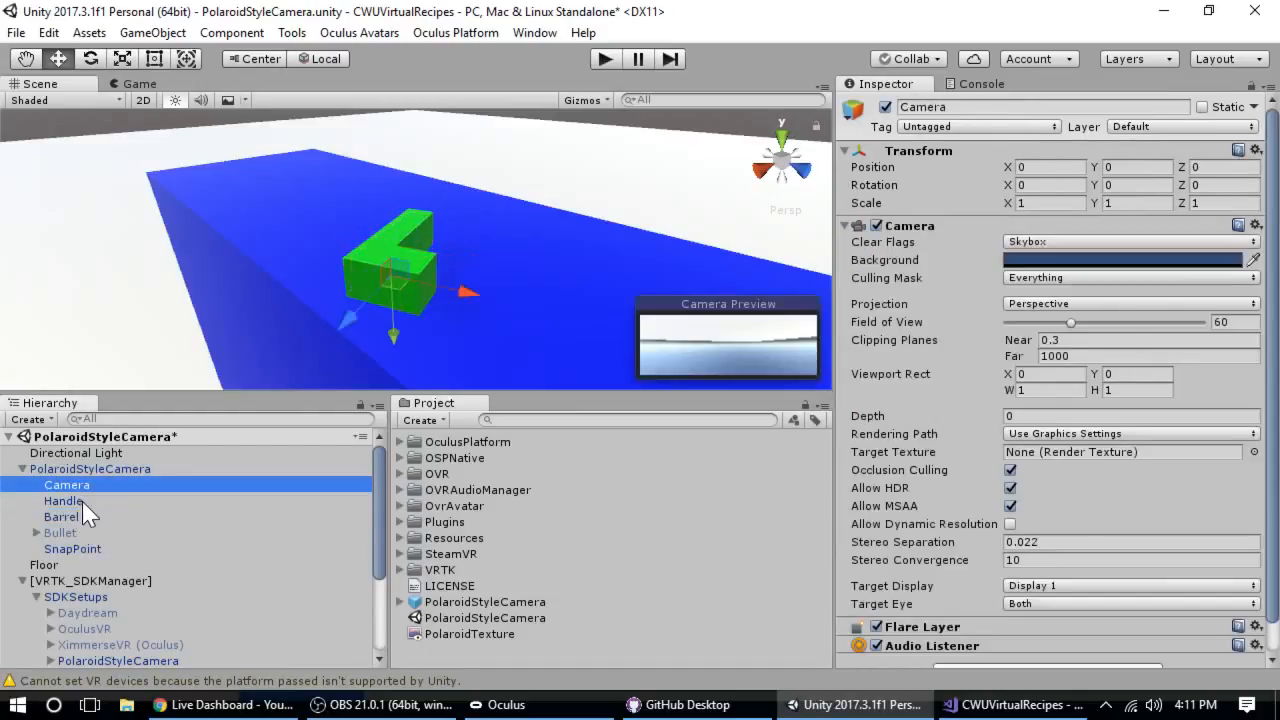
click(82, 501)
click(84, 487)
click(74, 518)
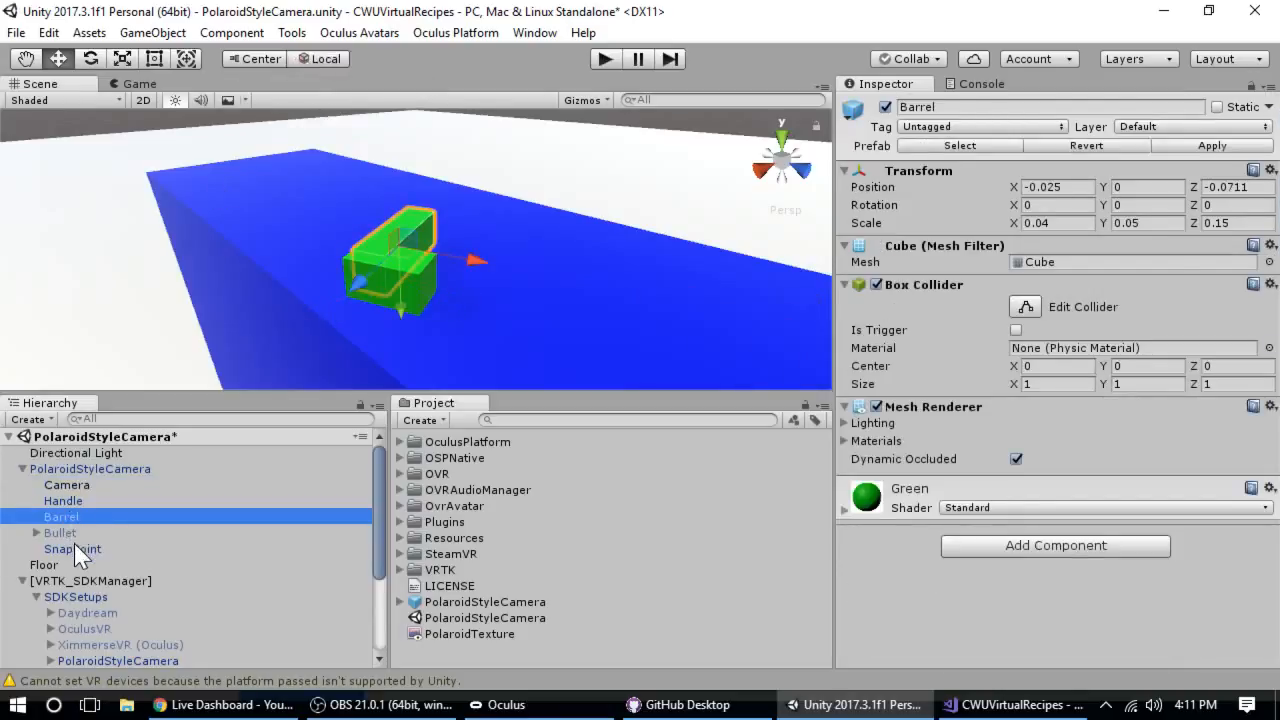
click(74, 543)
click(76, 500)
click(77, 486)
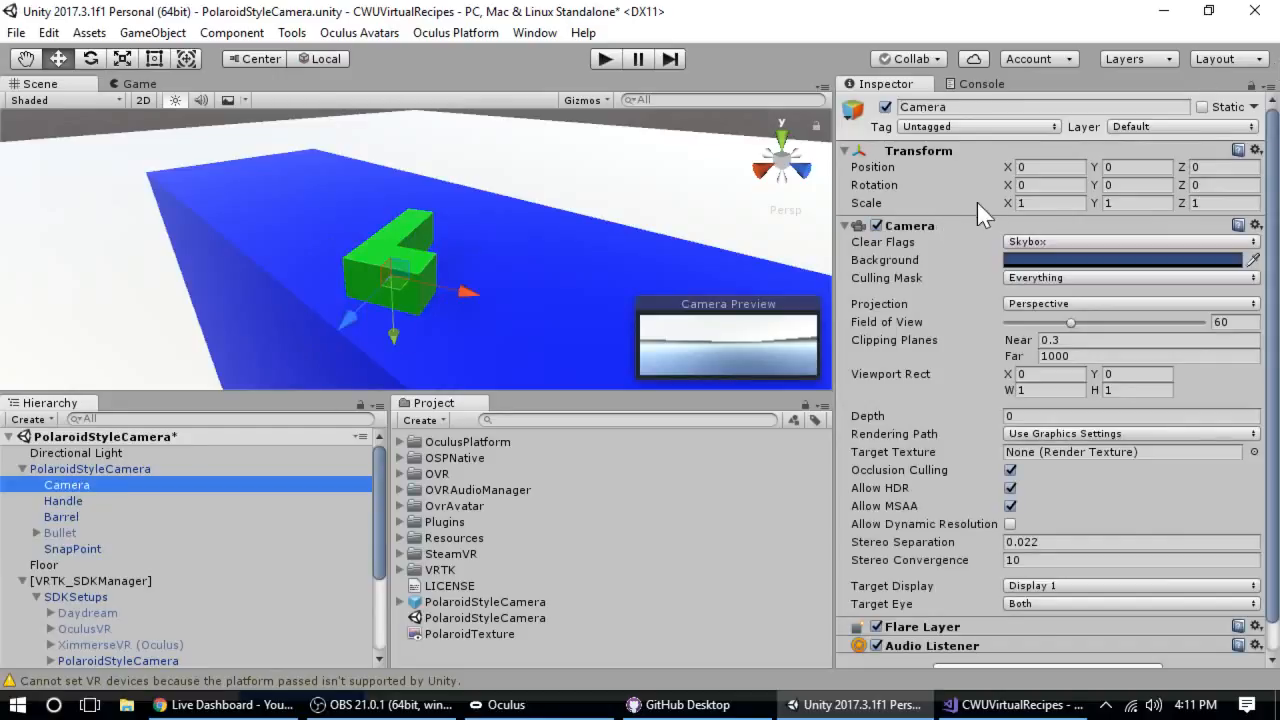
Set the child Camera's Y rotation to 189 and check its direction in the scene view.
key(f)
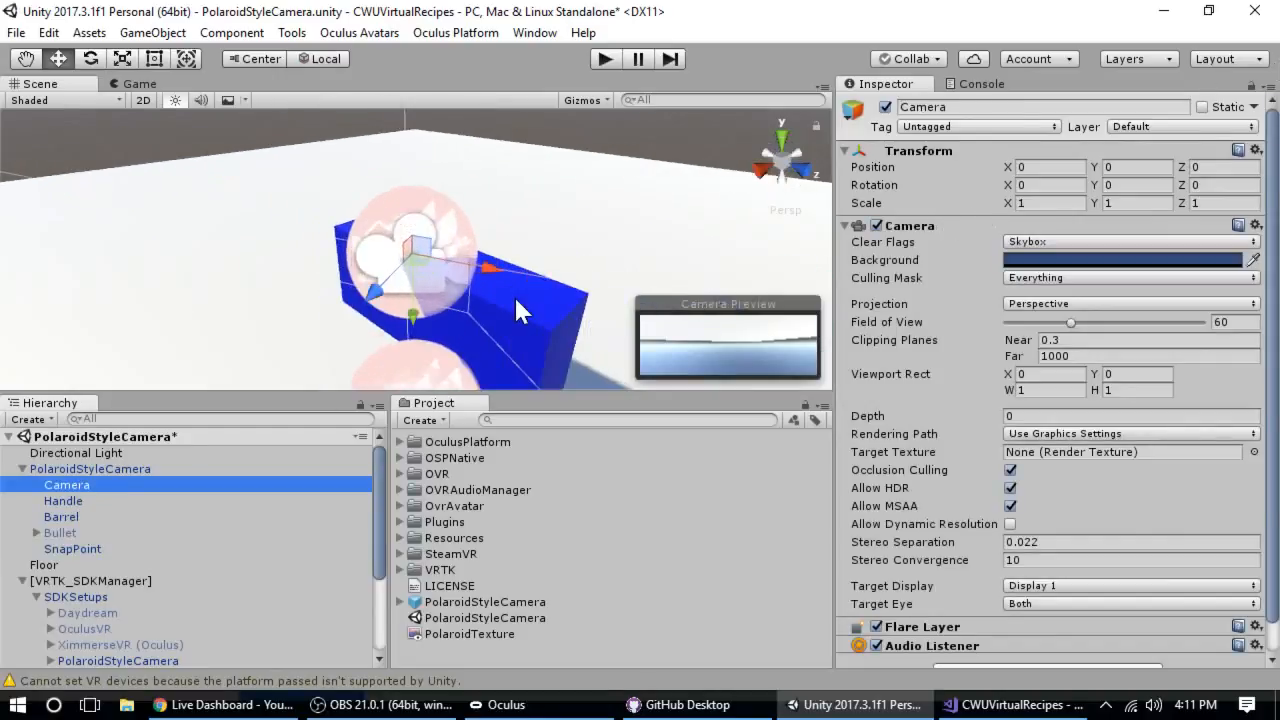
scroll(515, 297, up, 5)
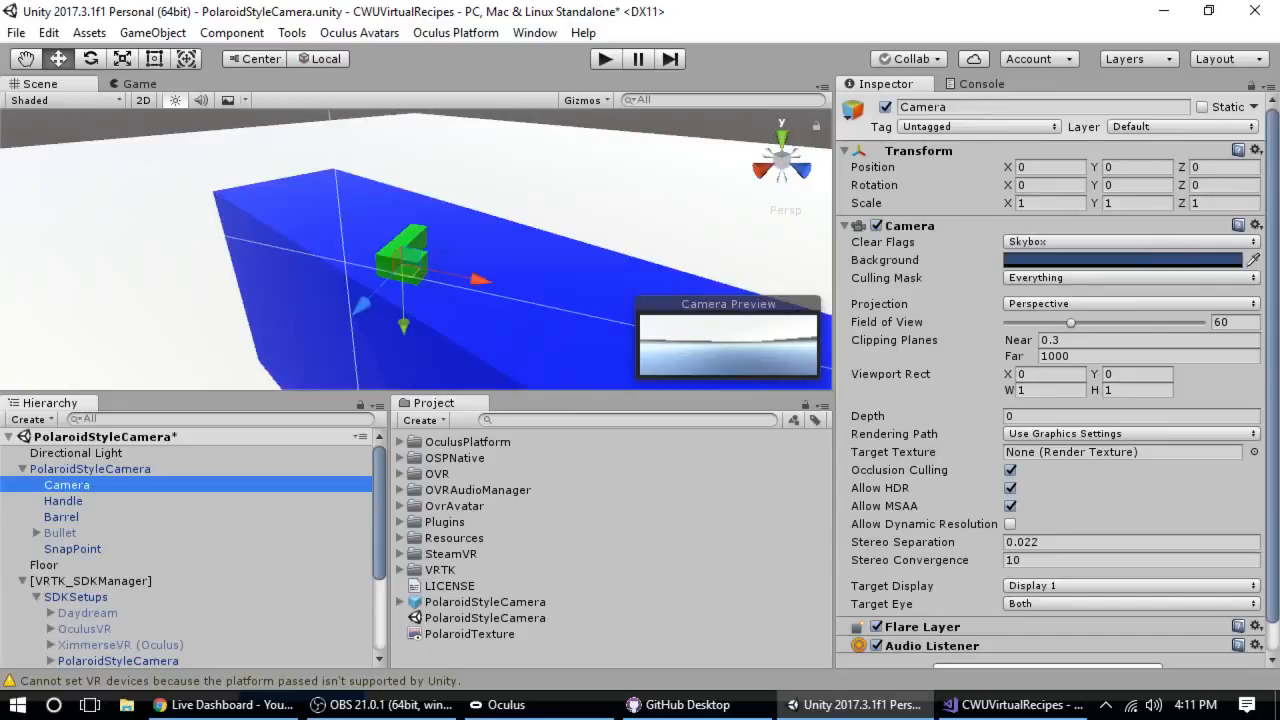
click(1135, 185)
text(189)
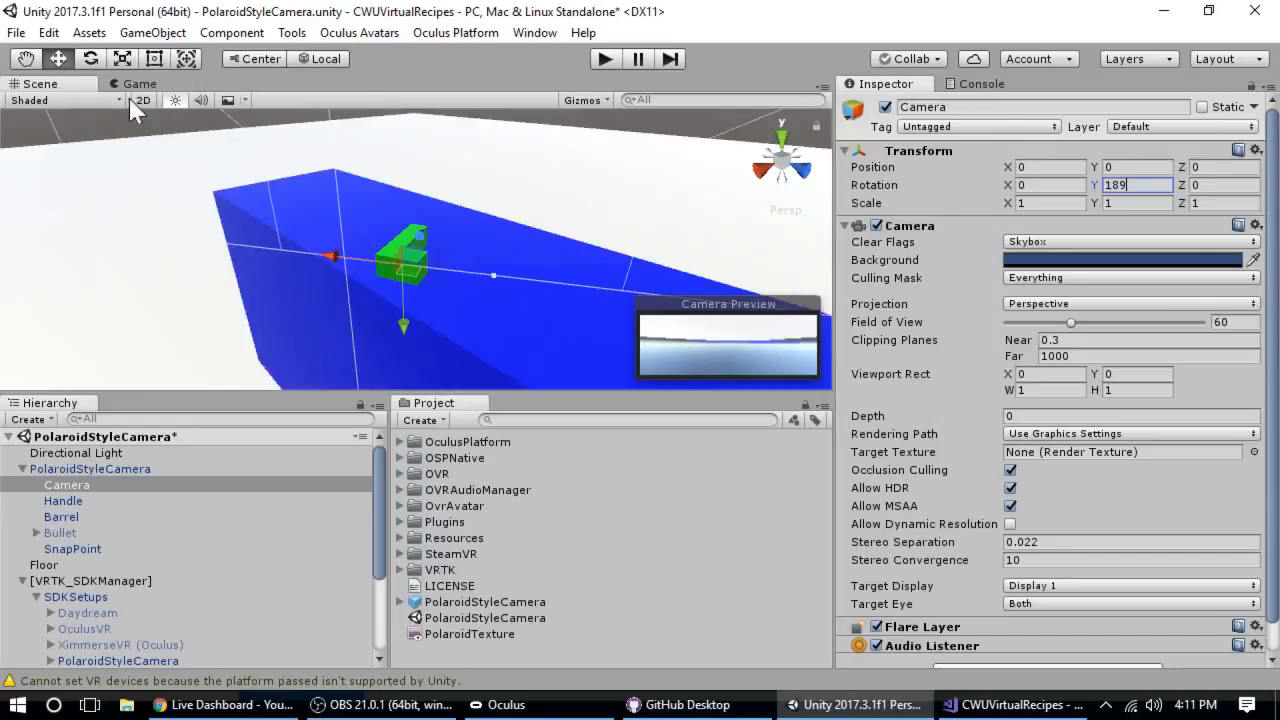
scroll(363, 223, down, 5)
scroll(351, 216, down, 2)
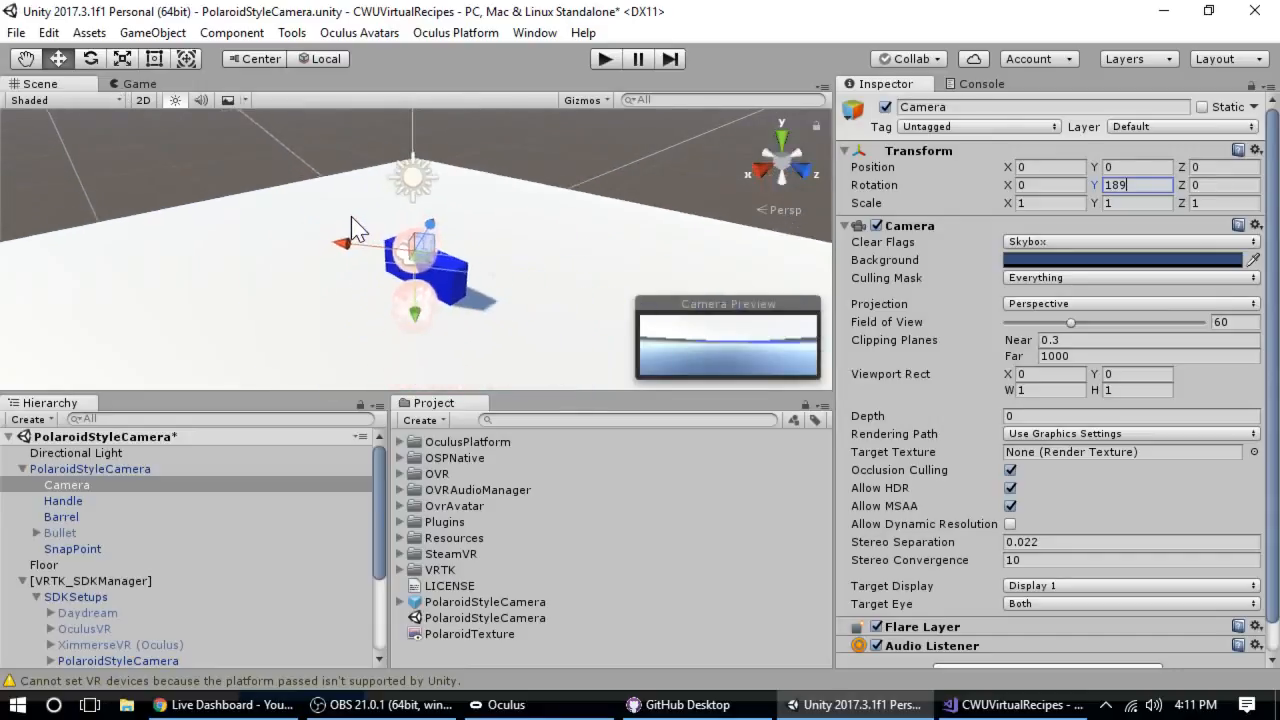
scroll(365, 216, up, 8)
scroll(377, 215, down, 3)
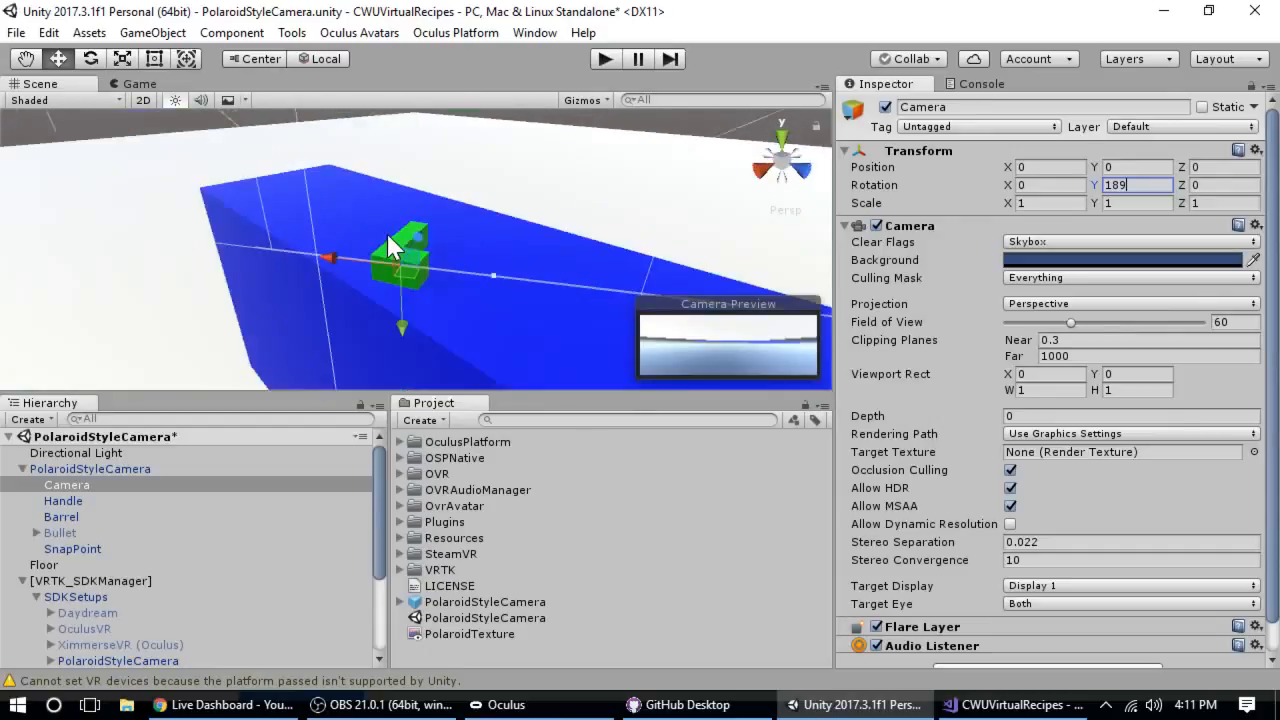
Add a Quad as the last child of the root-level PolaroidStyleCamera, below SnapPoint, and frame it in the scene view.
click(46, 419)
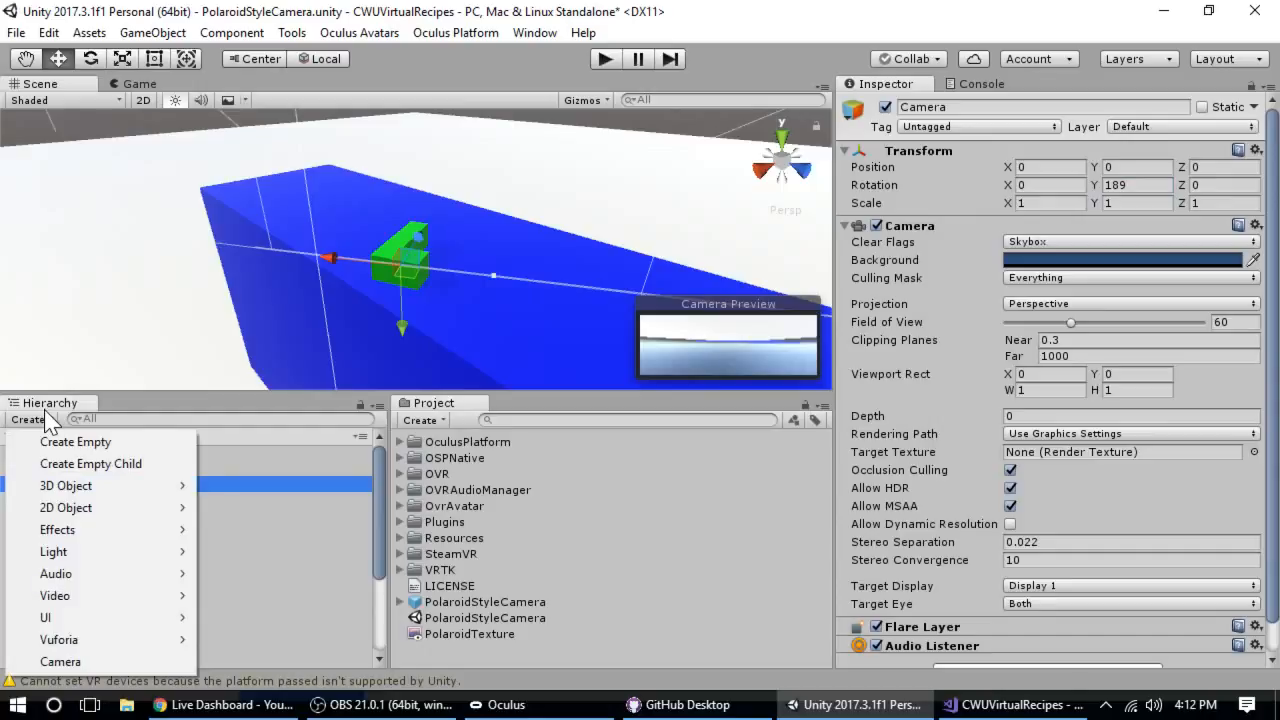
mouse_move(83, 485)
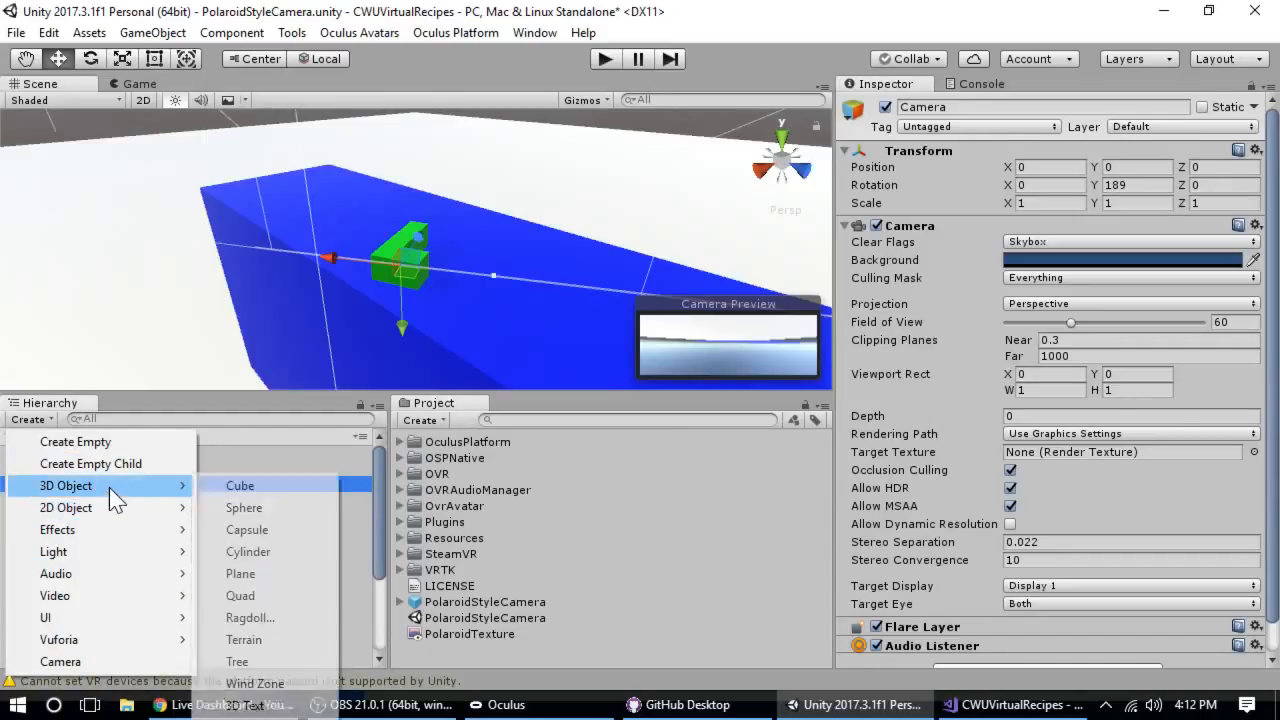
click(281, 594)
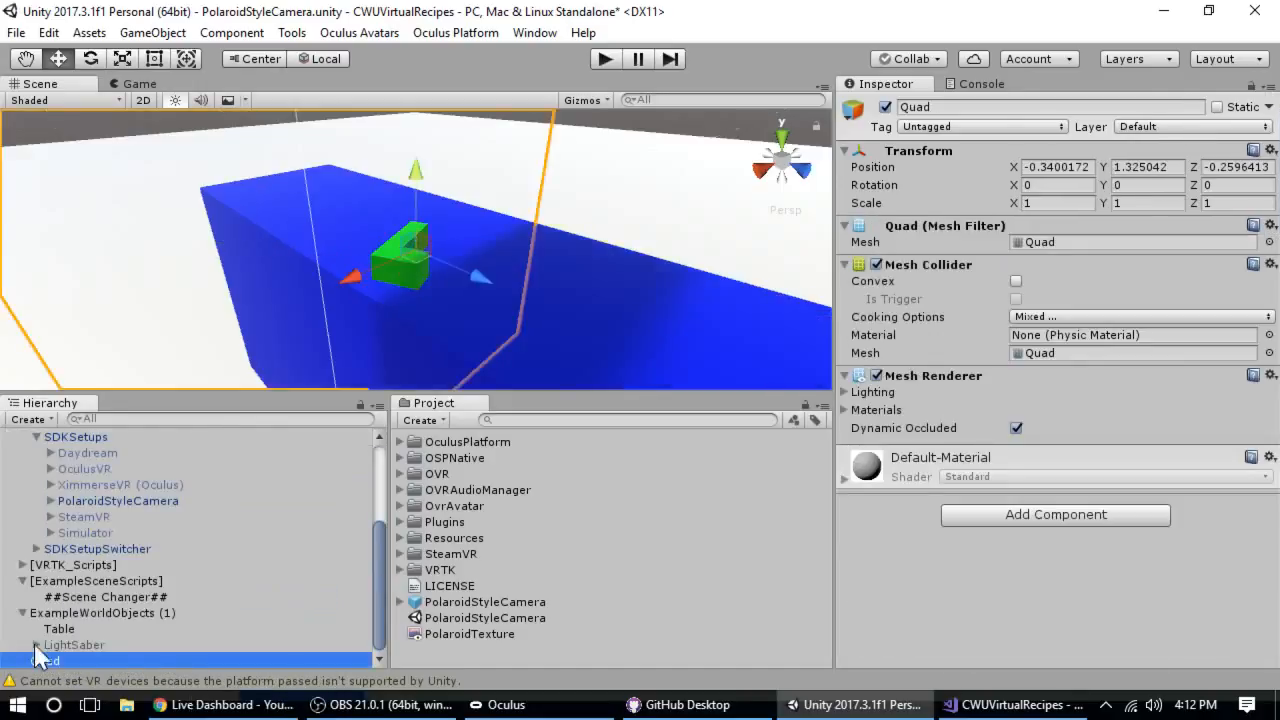
drag(38, 667, 119, 476)
double_click(56, 567)
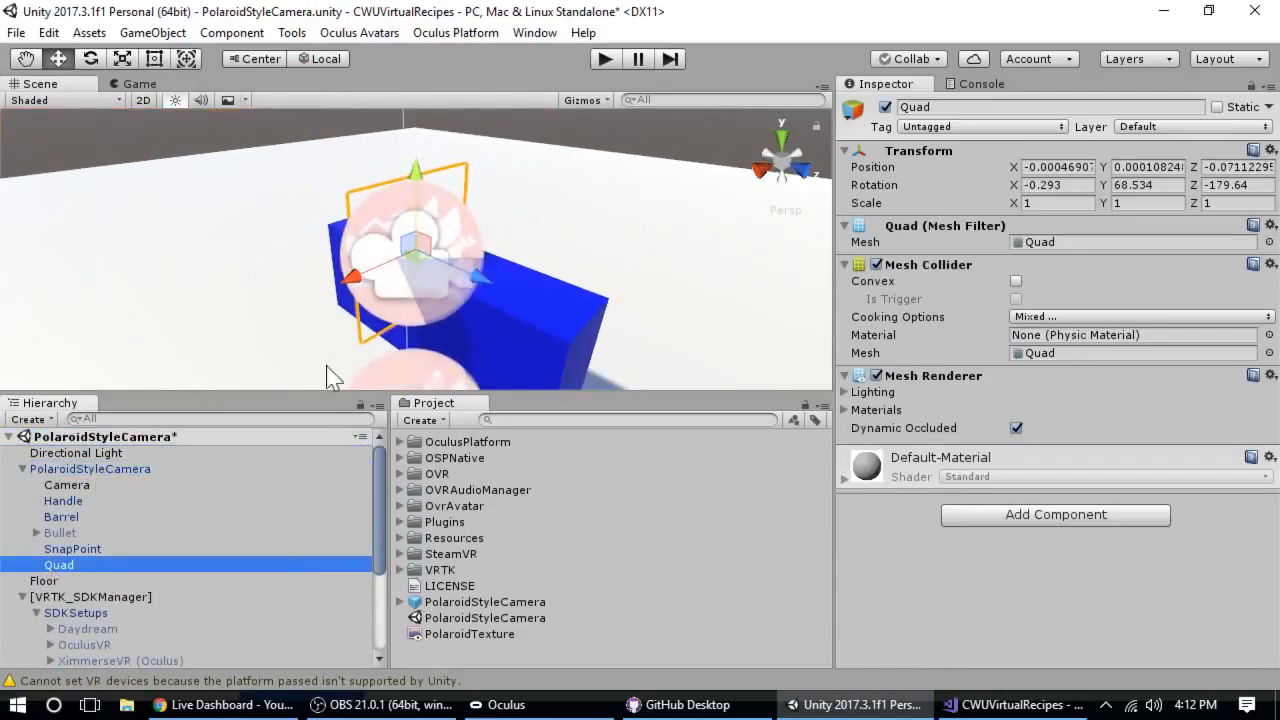
Reset the Quad's transform and set its Y rotation to 180.
alt+drag(300, 198, 496, 246)
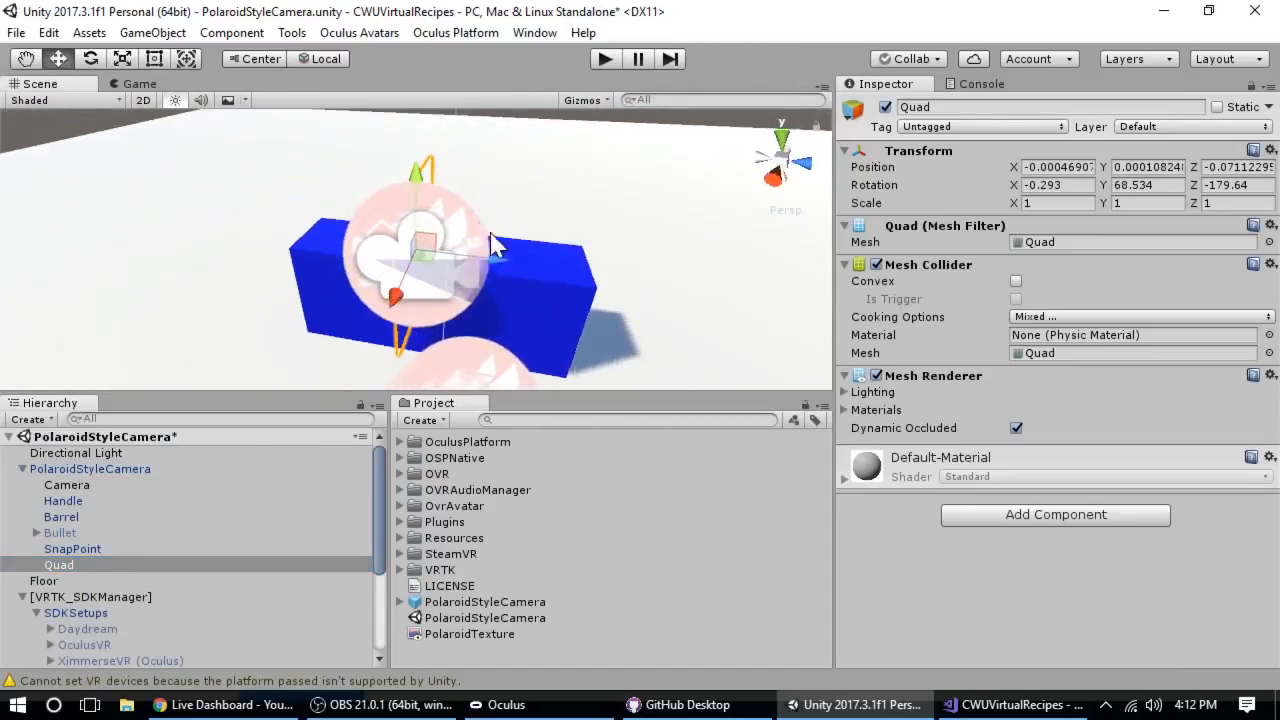
click(1270, 149)
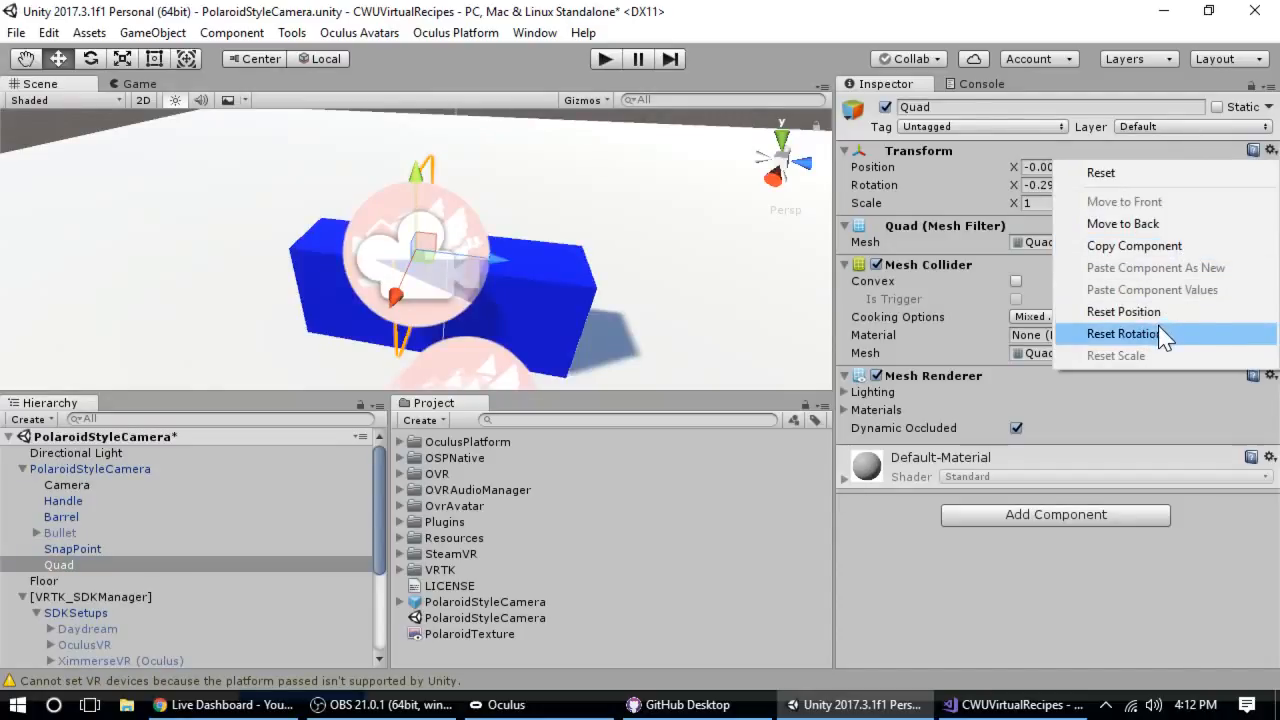
click(1105, 172)
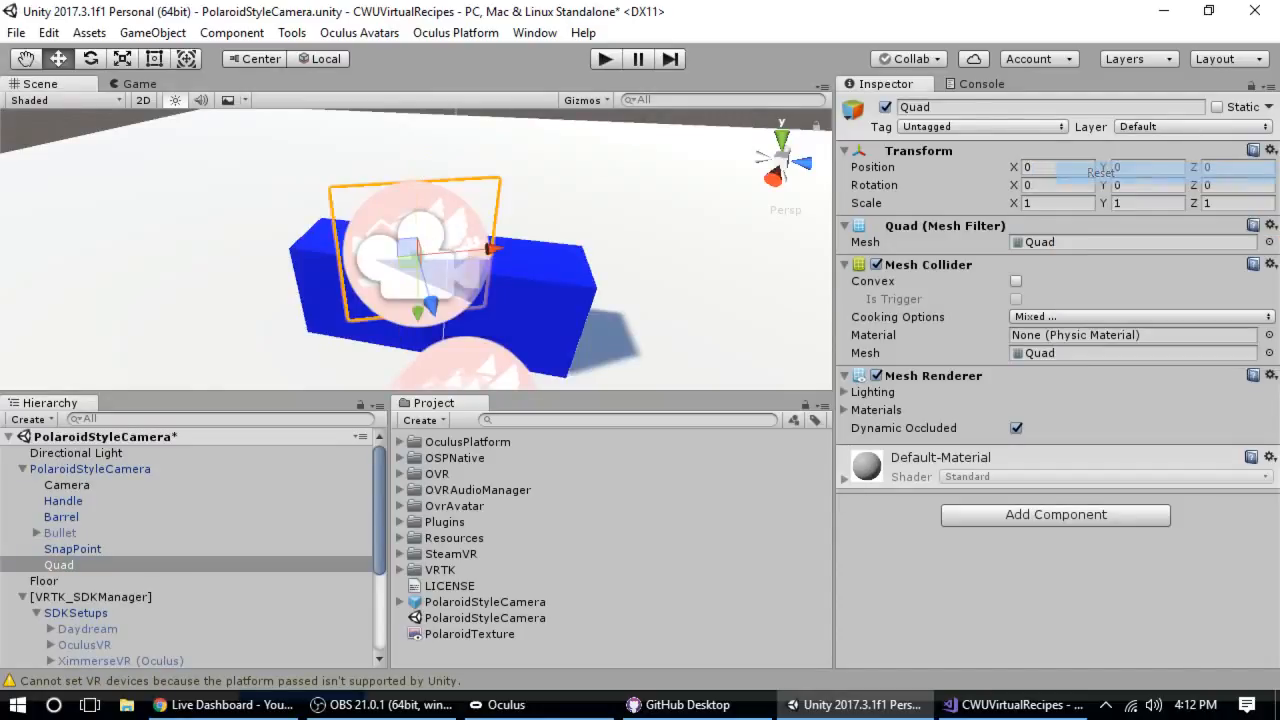
alt+drag(305, 325, 614, 145)
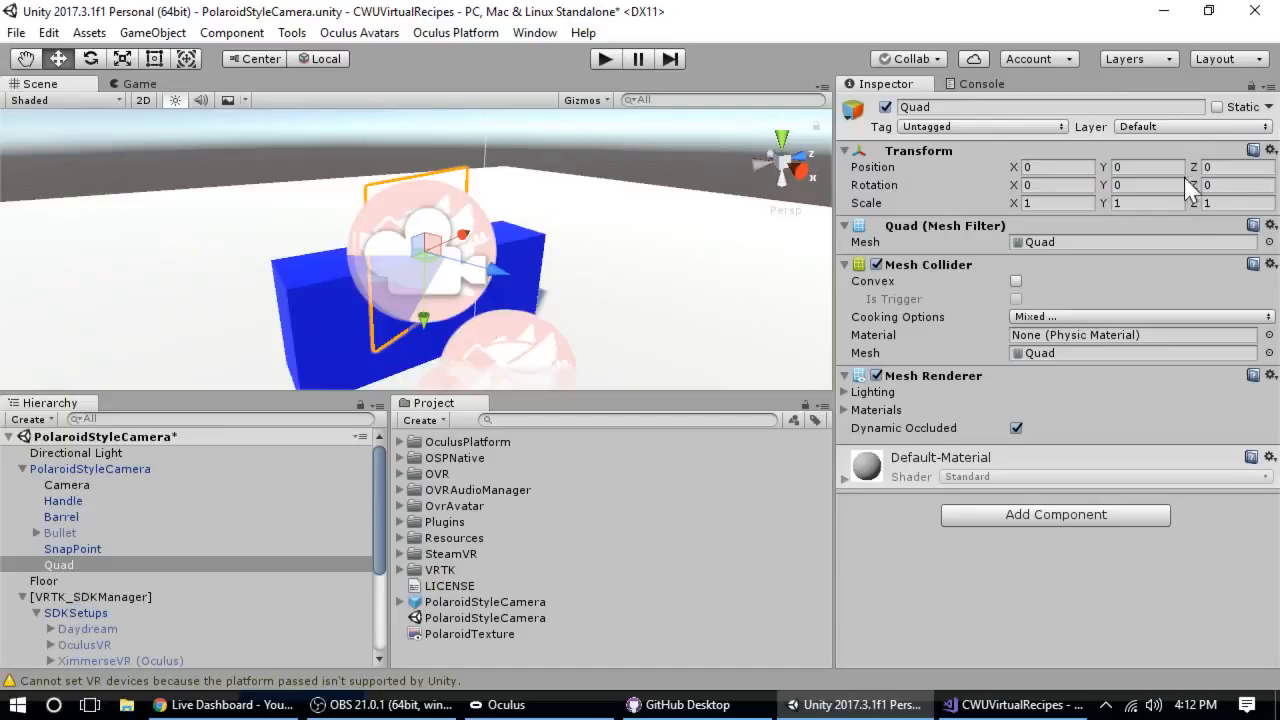
text(180)
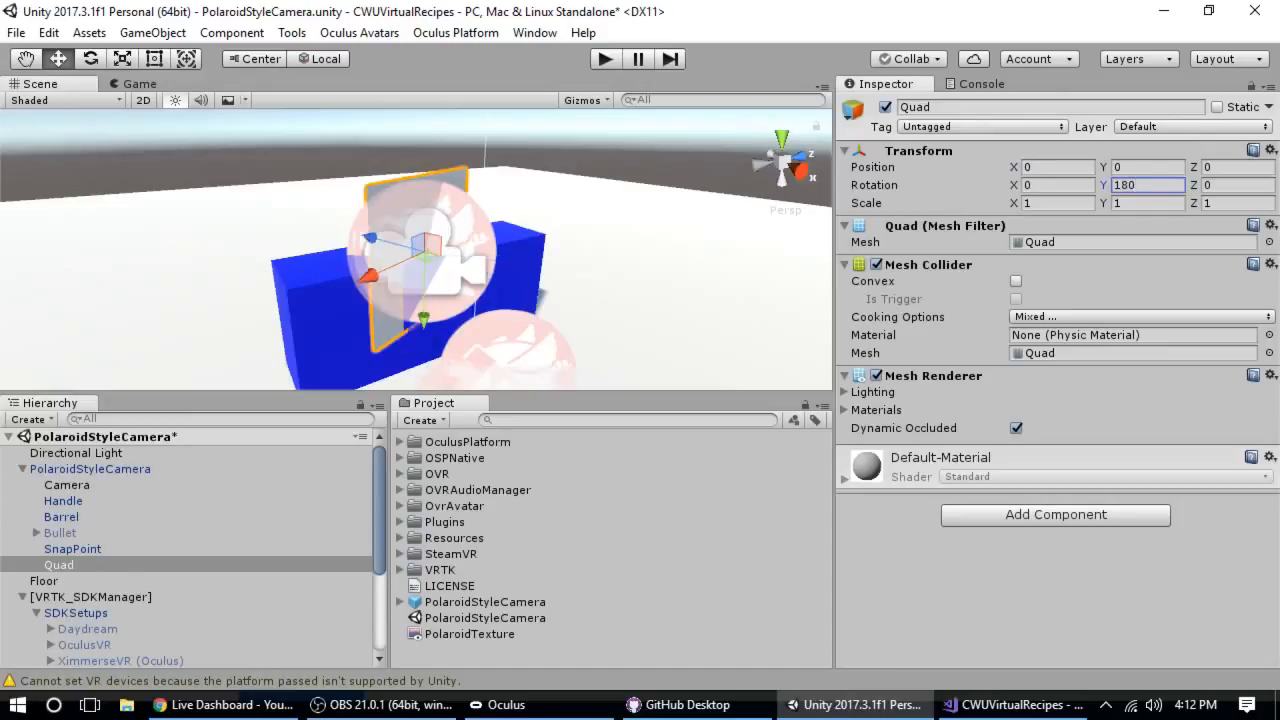
click(154, 581)
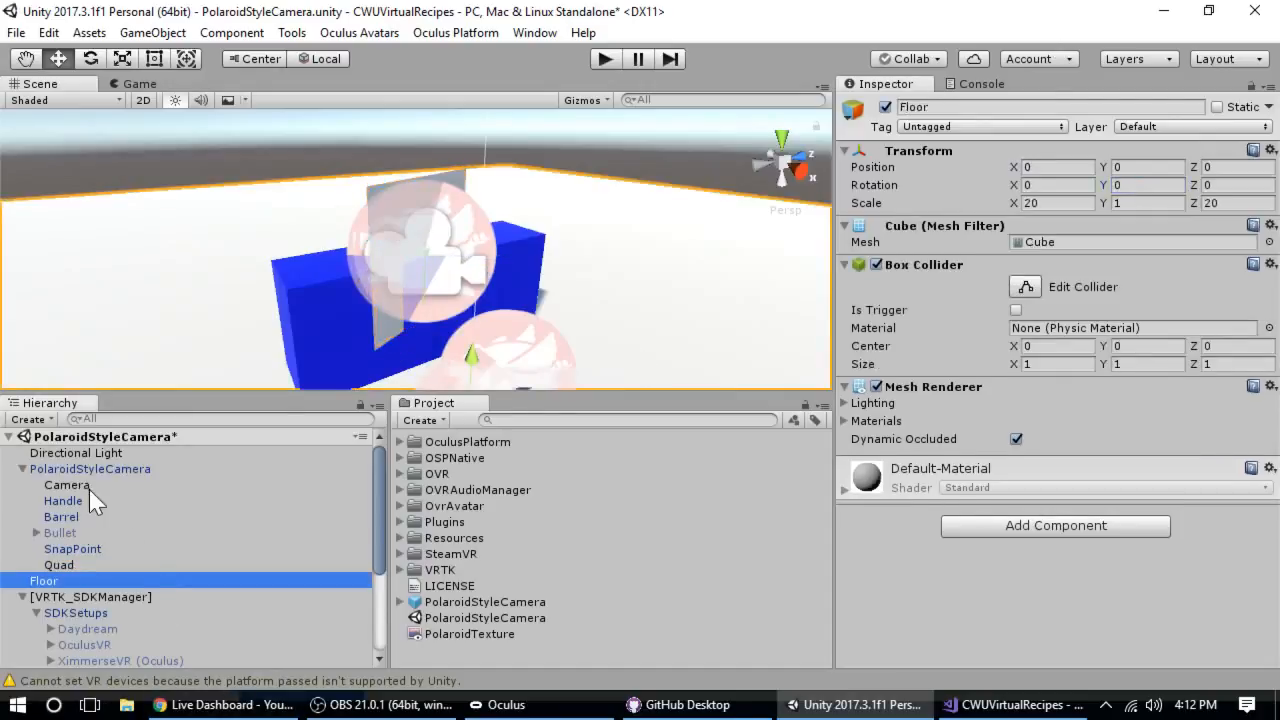
Scale the Quad to 0.1 in X and 0.1 in Y, keeping Z at 1.
click(81, 552)
click(82, 565)
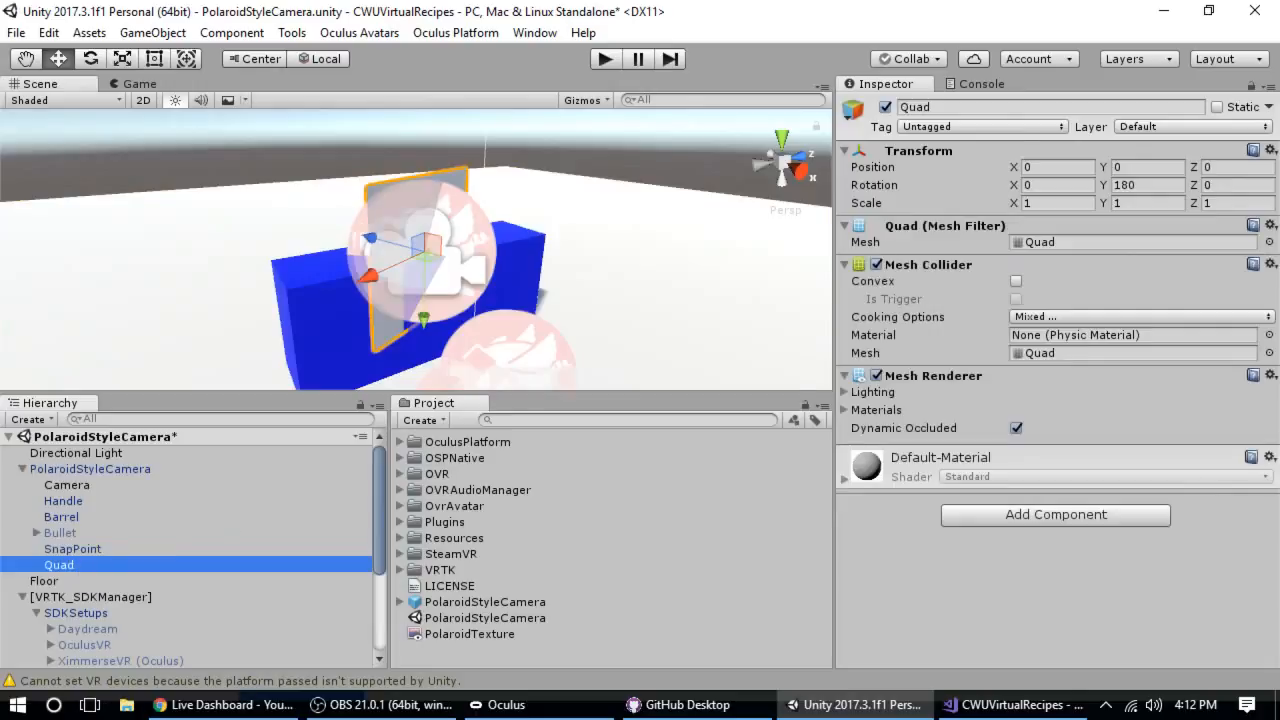
click(1055, 203)
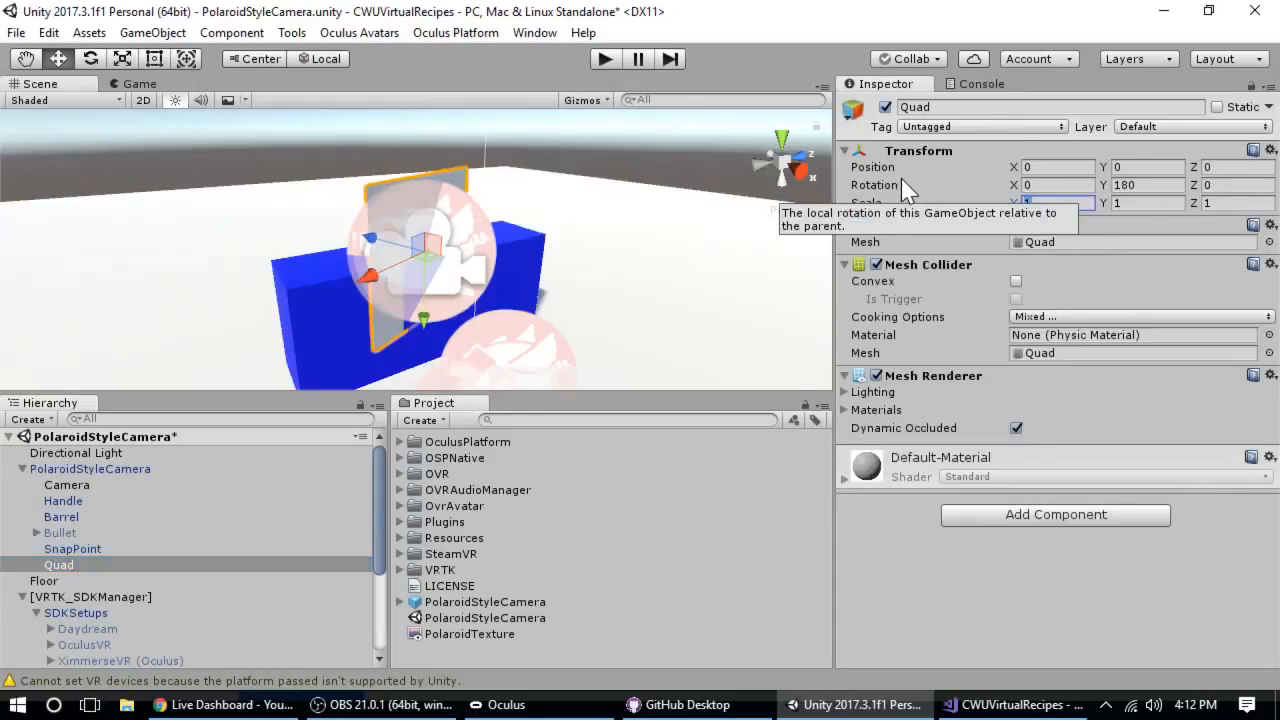
text(.1)
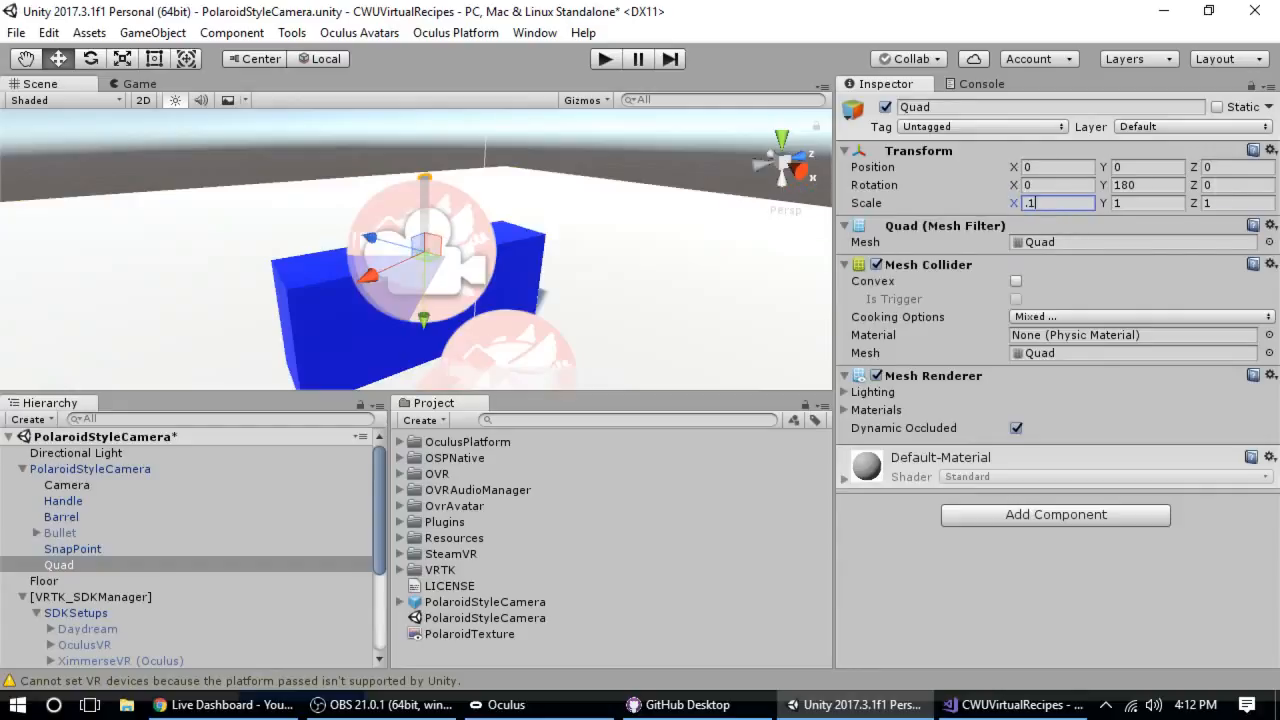
key(Tab)
text(.1)
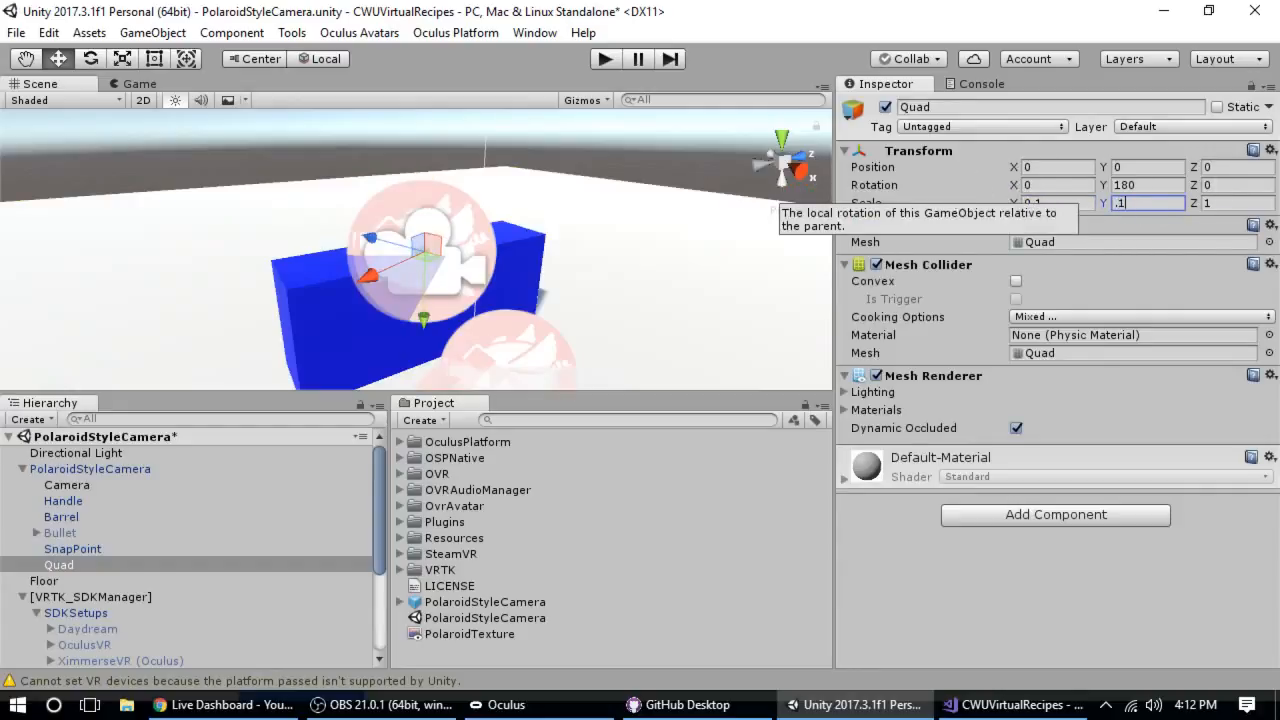
key(Tab)
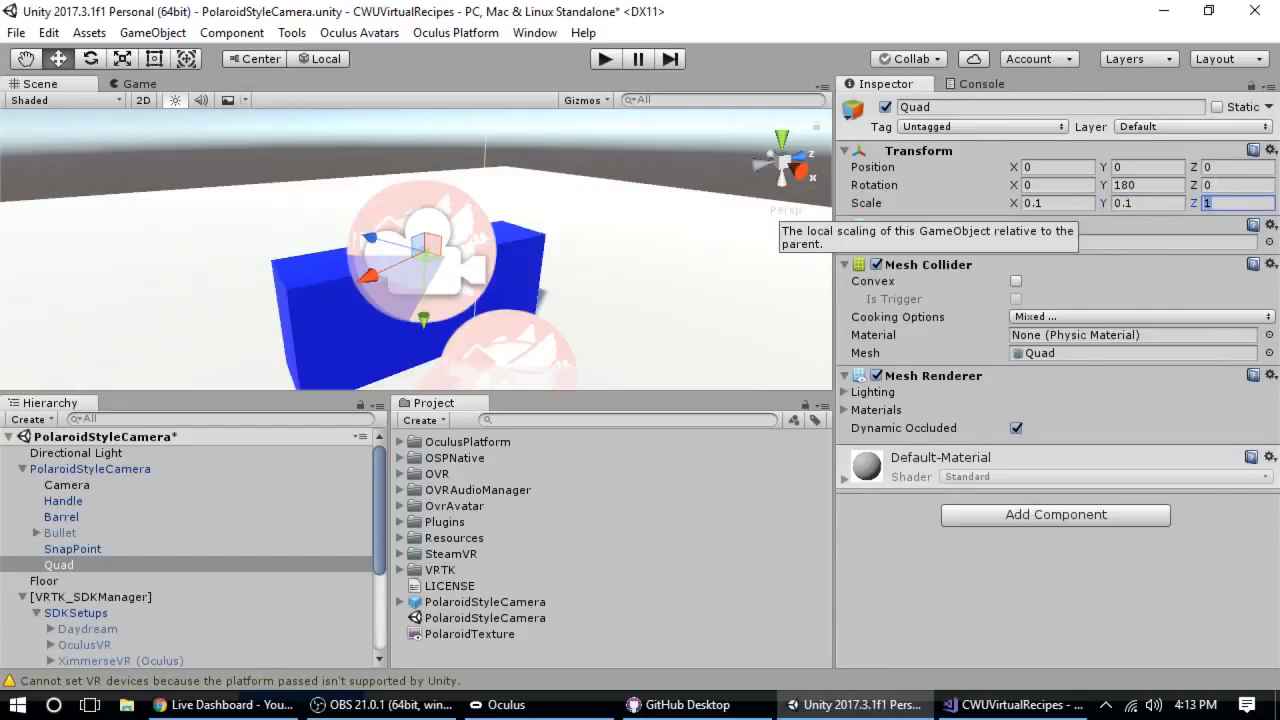
text(1)
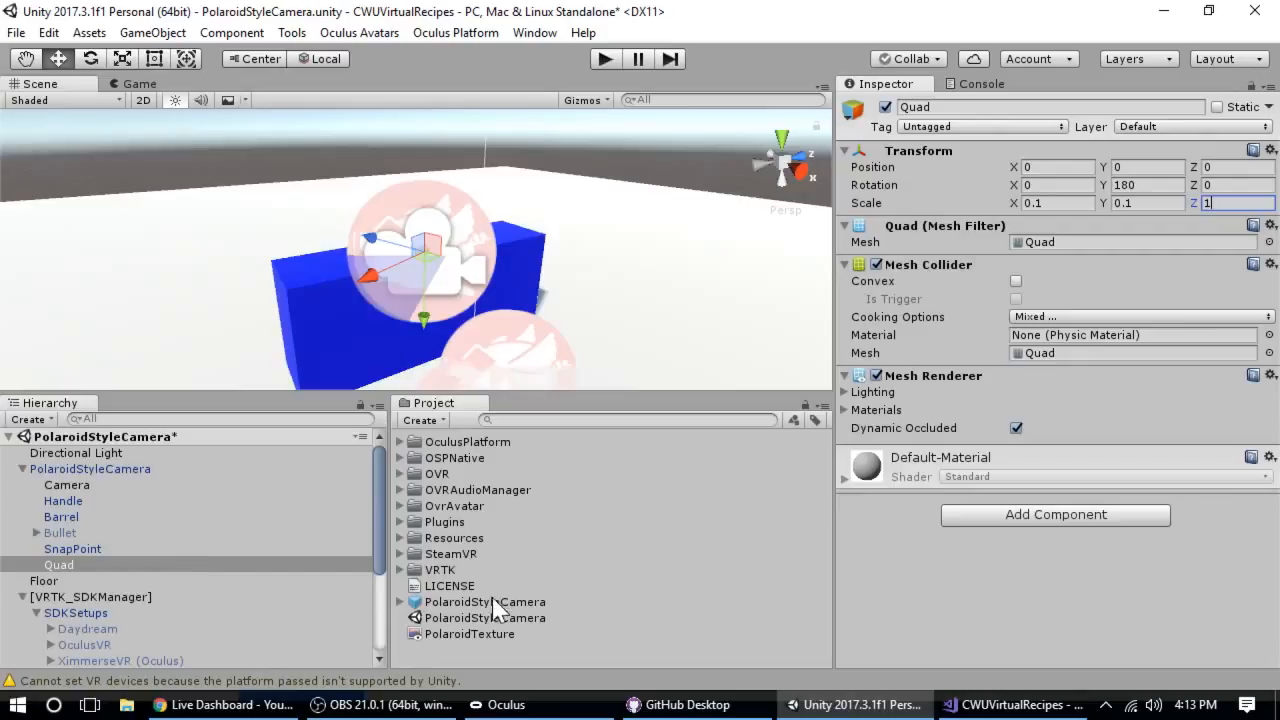
Apply PolaroidTexture to the Quad and check the generated material in the Materials folder.
drag(478, 629, 137, 570)
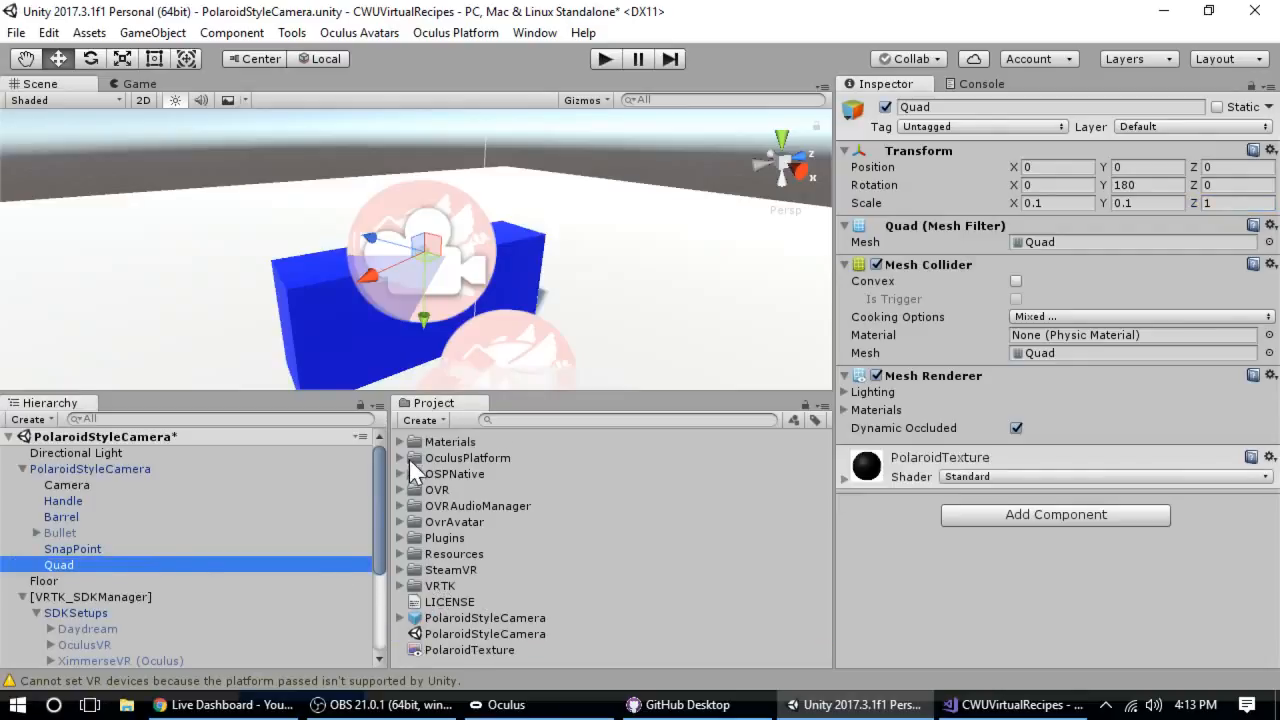
click(399, 441)
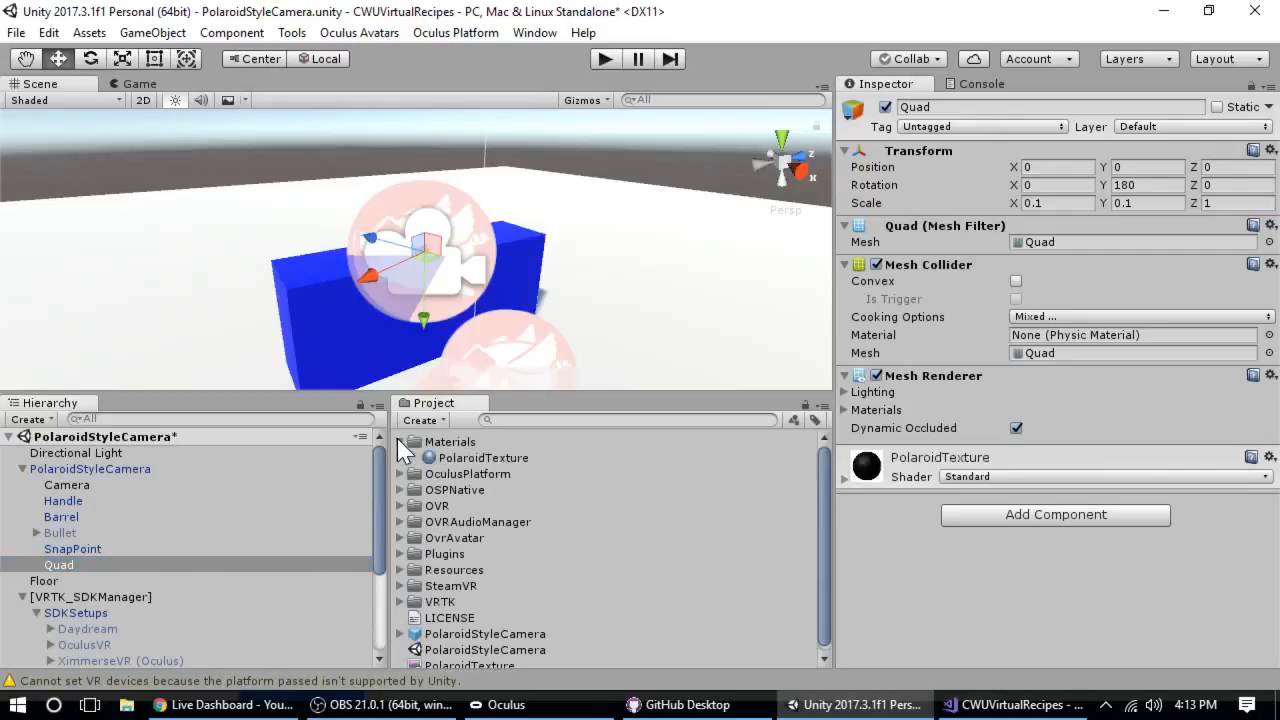
click(399, 441)
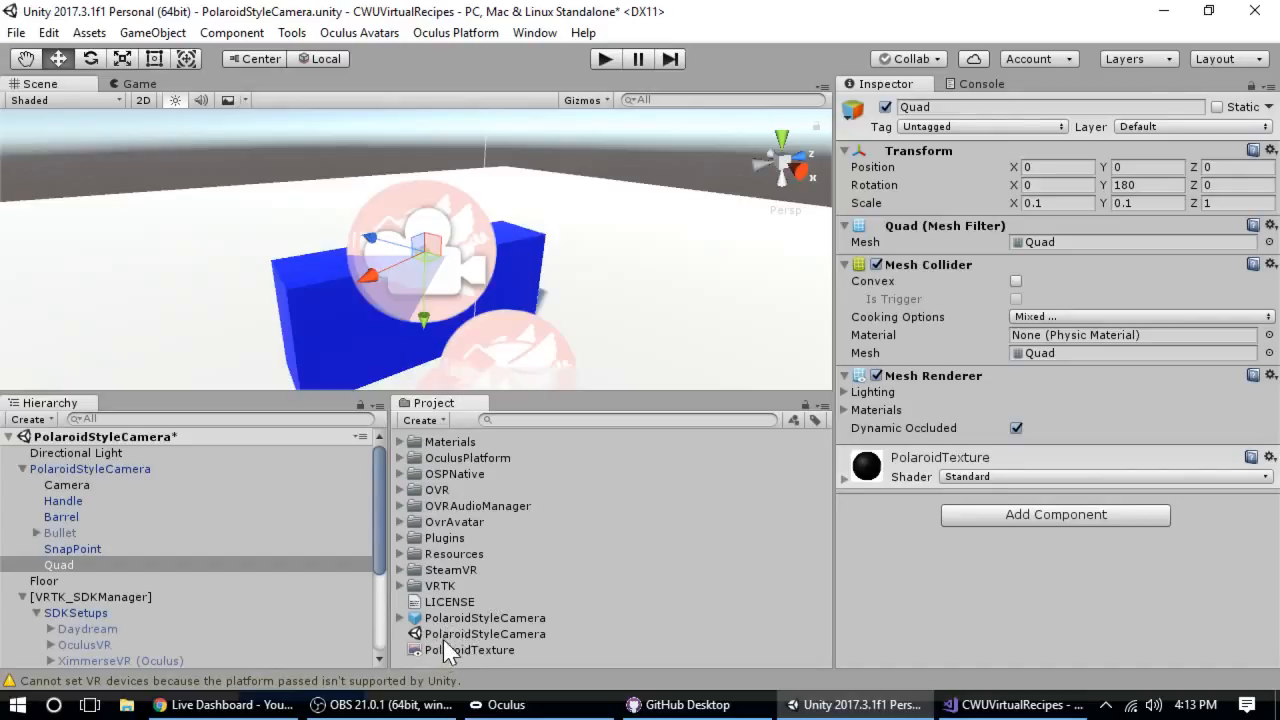
Assign PolaroidTexture as the target texture of PolaroidStyleCamera's child Camera and test the scene in play mode.
click(64, 565)
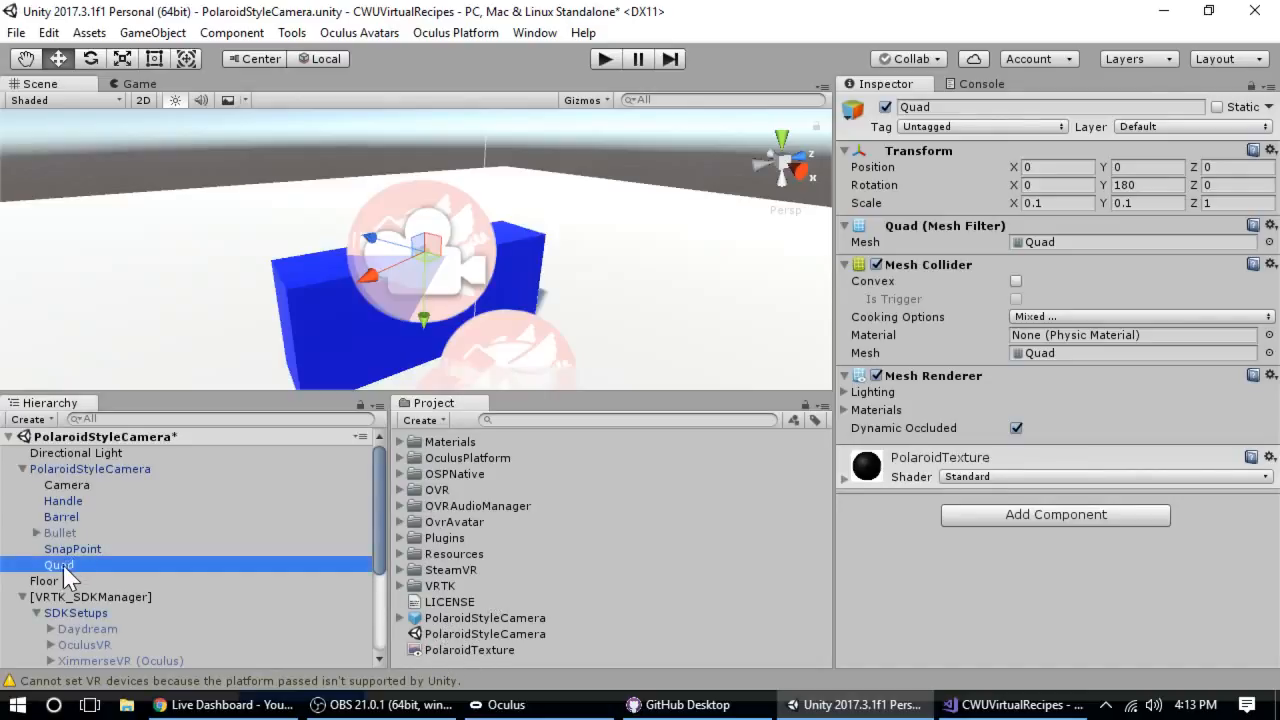
click(70, 485)
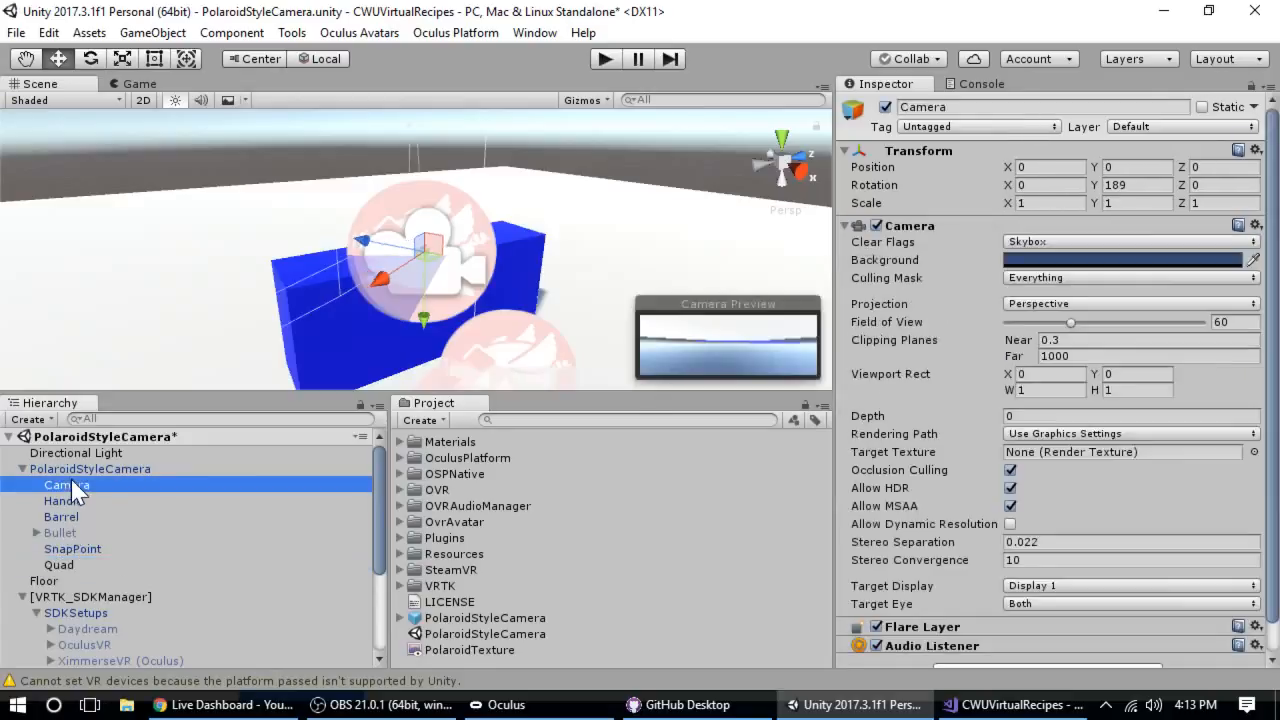
scroll(990, 311, down, 1)
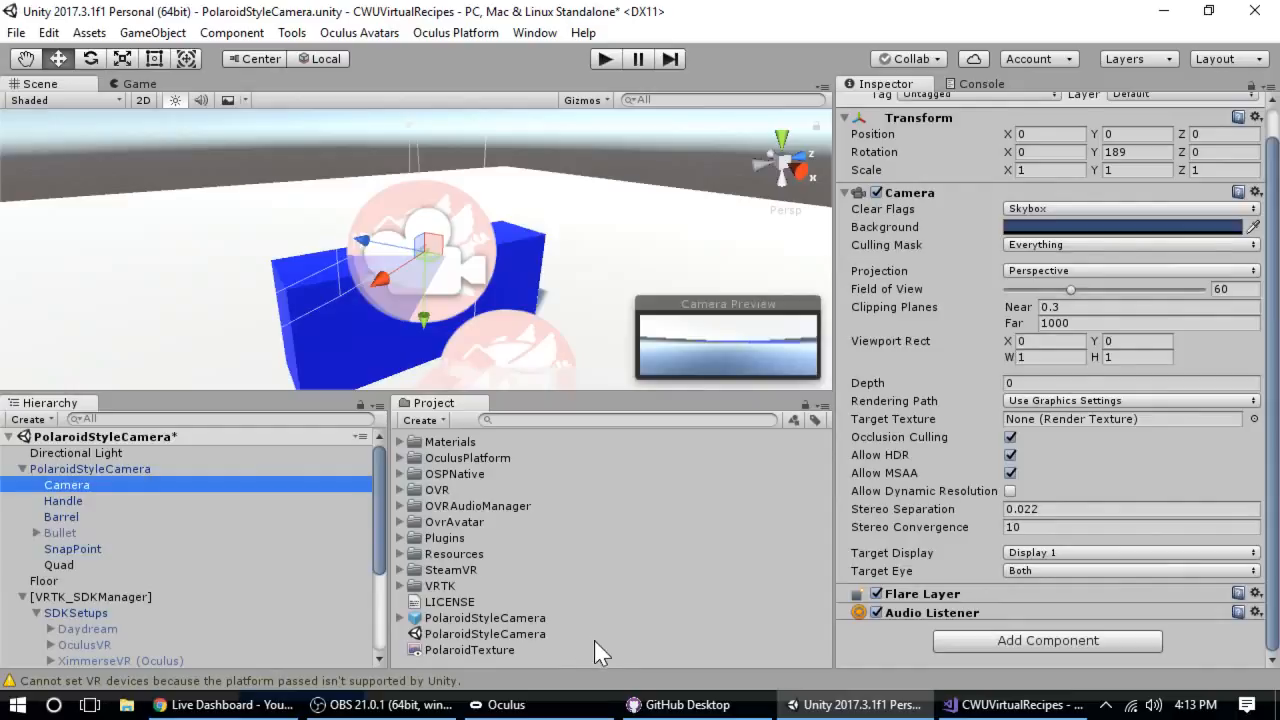
drag(458, 650, 1061, 420)
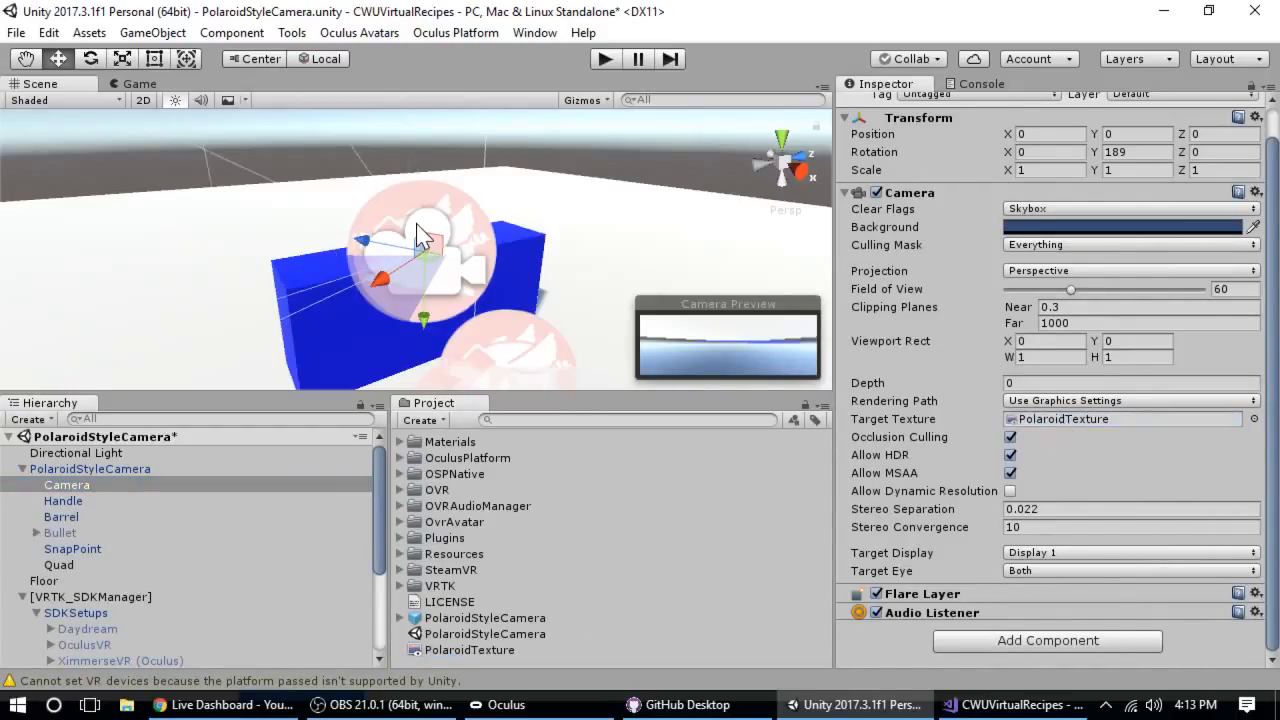
click(605, 58)
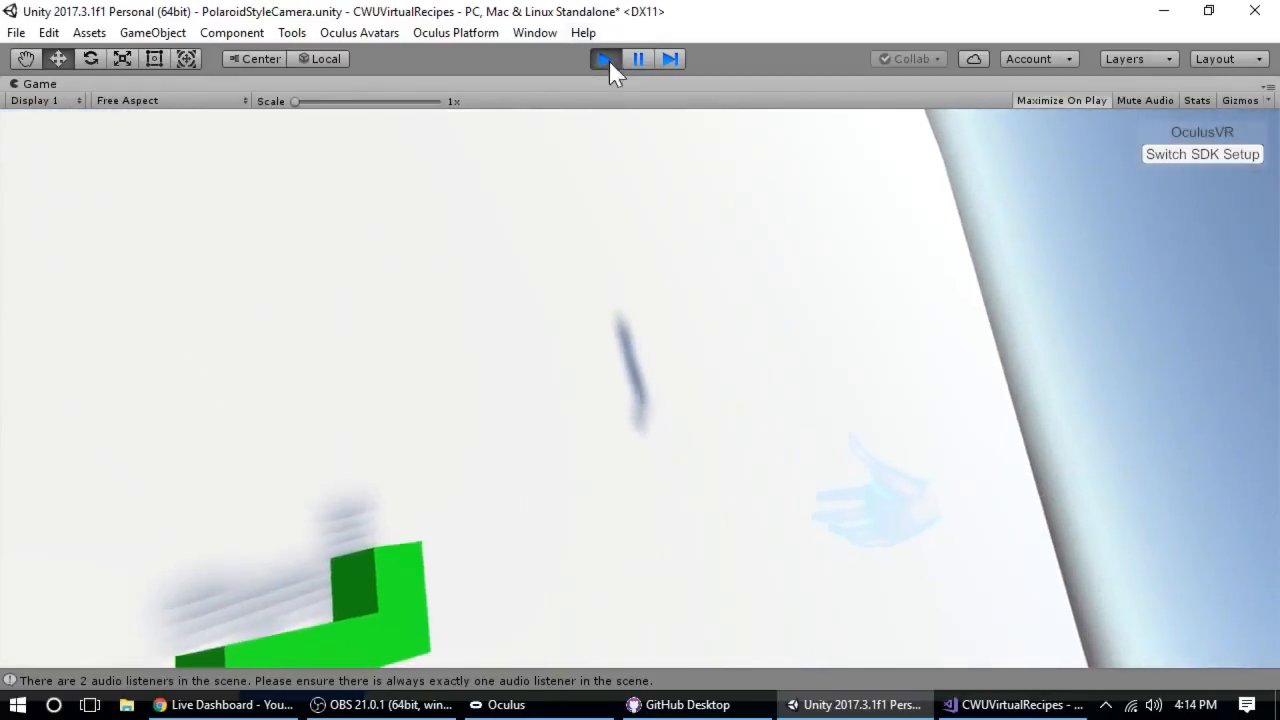
click(610, 64)
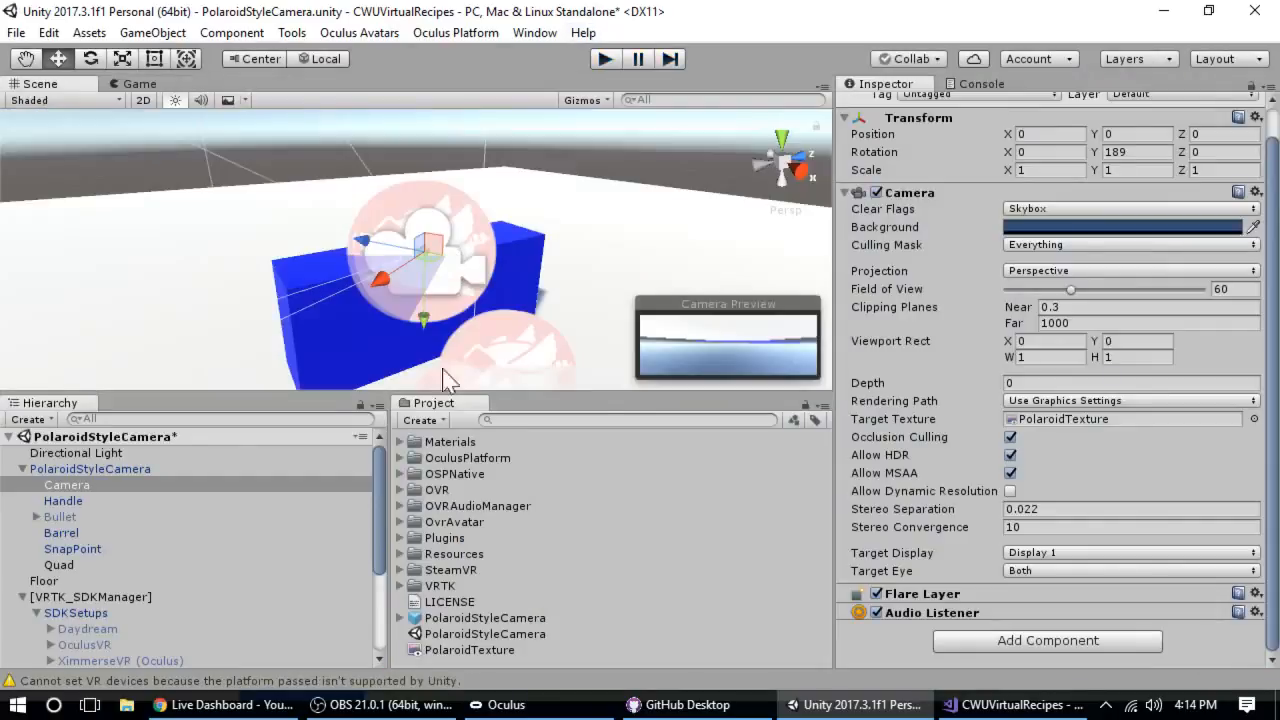
Try the Quad at a Z position of 0.2 and test the scene in play mode.
click(63, 566)
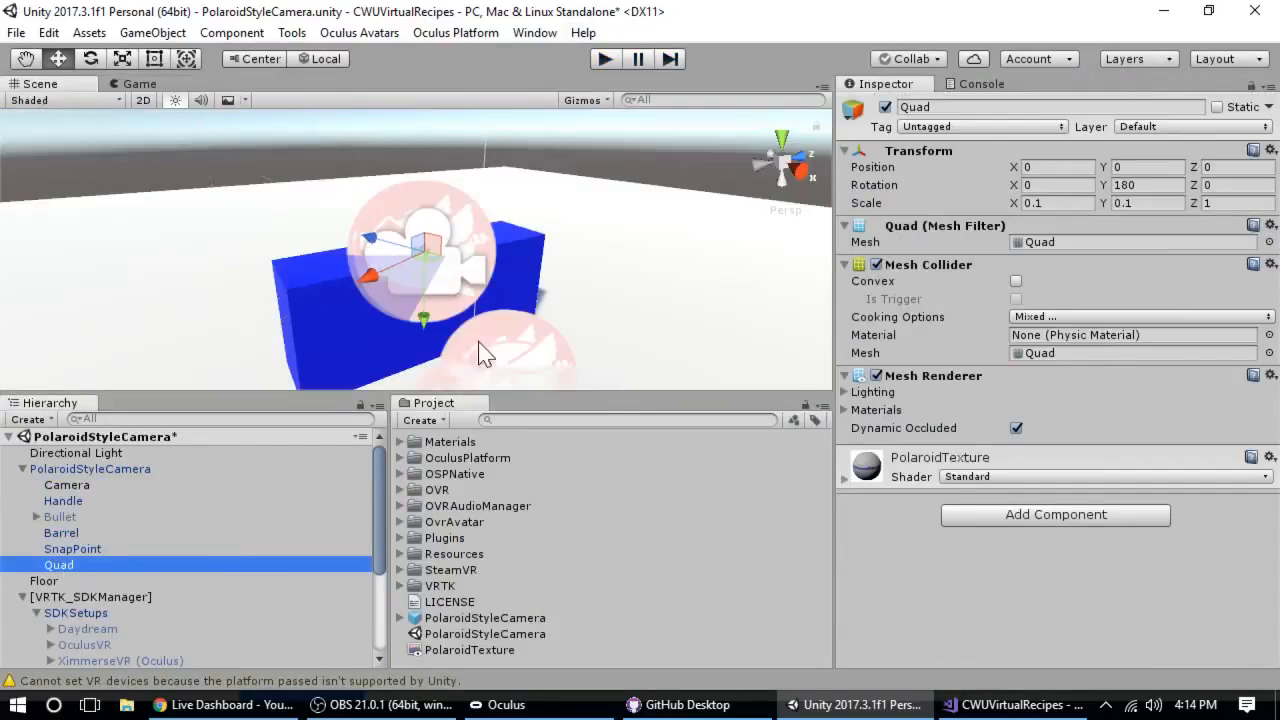
drag(385, 252, 393, 258)
click(1224, 168)
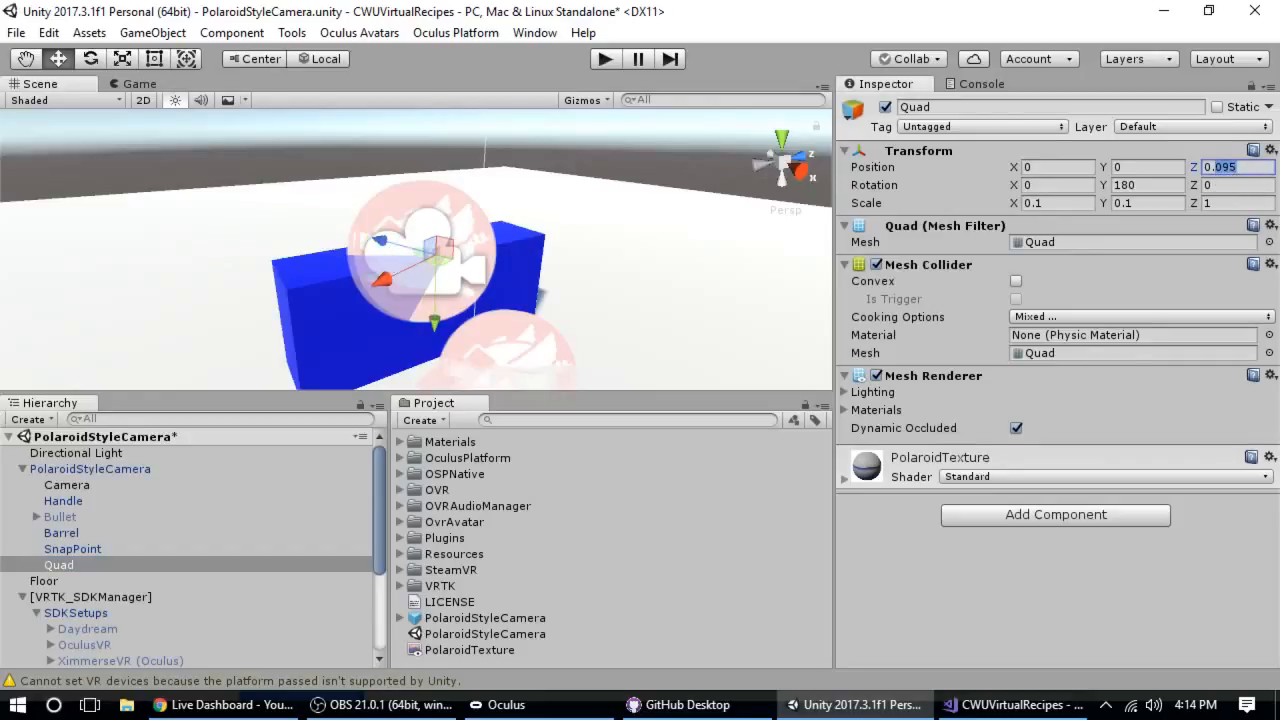
text(0.2)
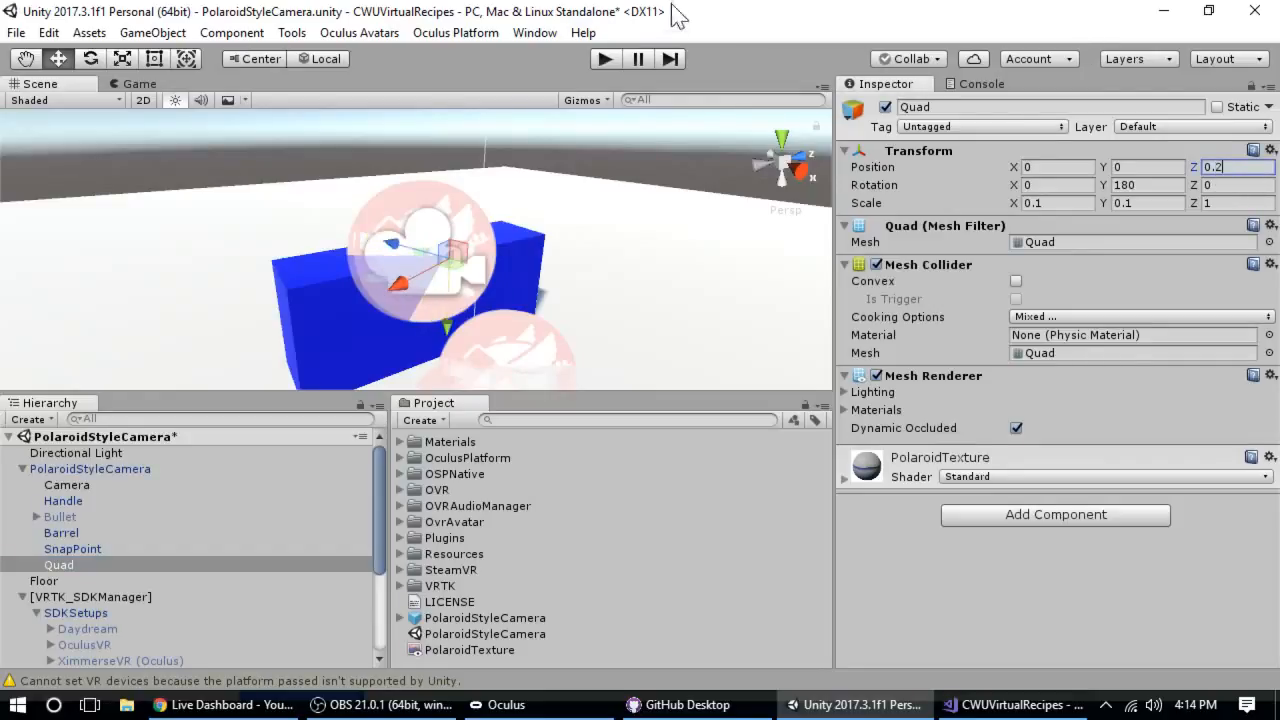
click(605, 59)
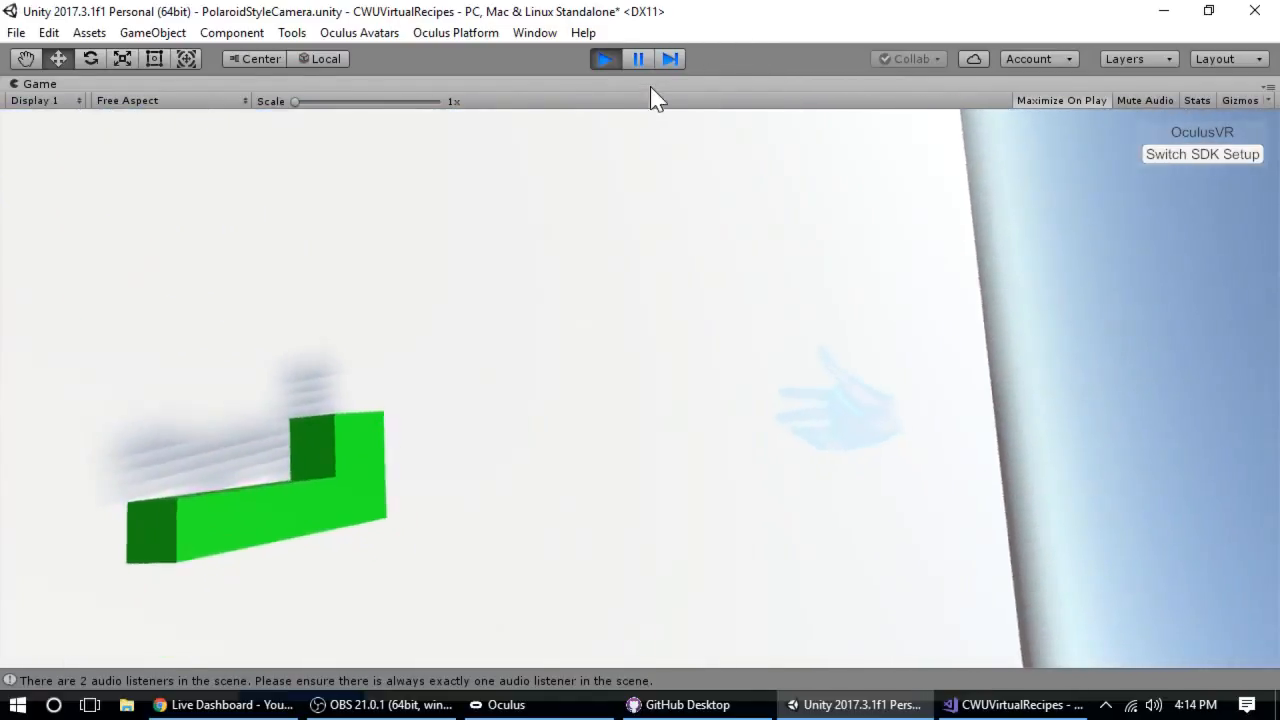
click(604, 58)
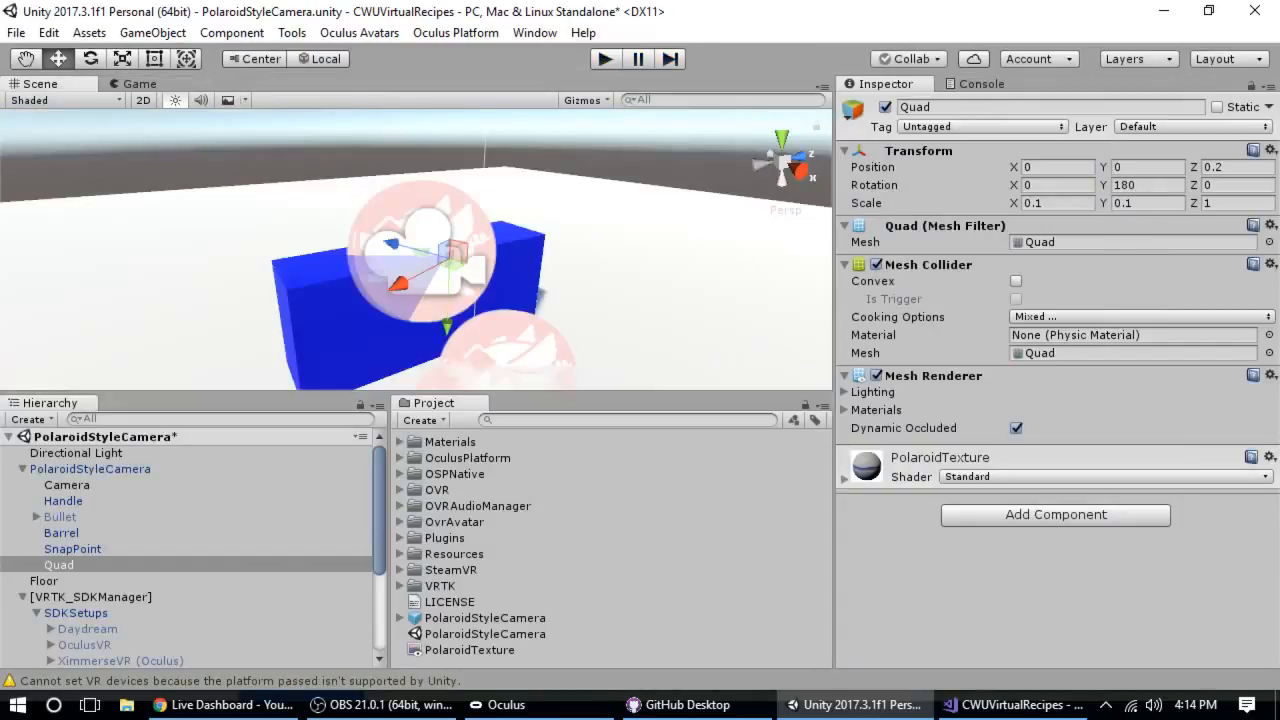
Set the Quad's Z position to 0.05 and test the scene in play mode.
click(1223, 167)
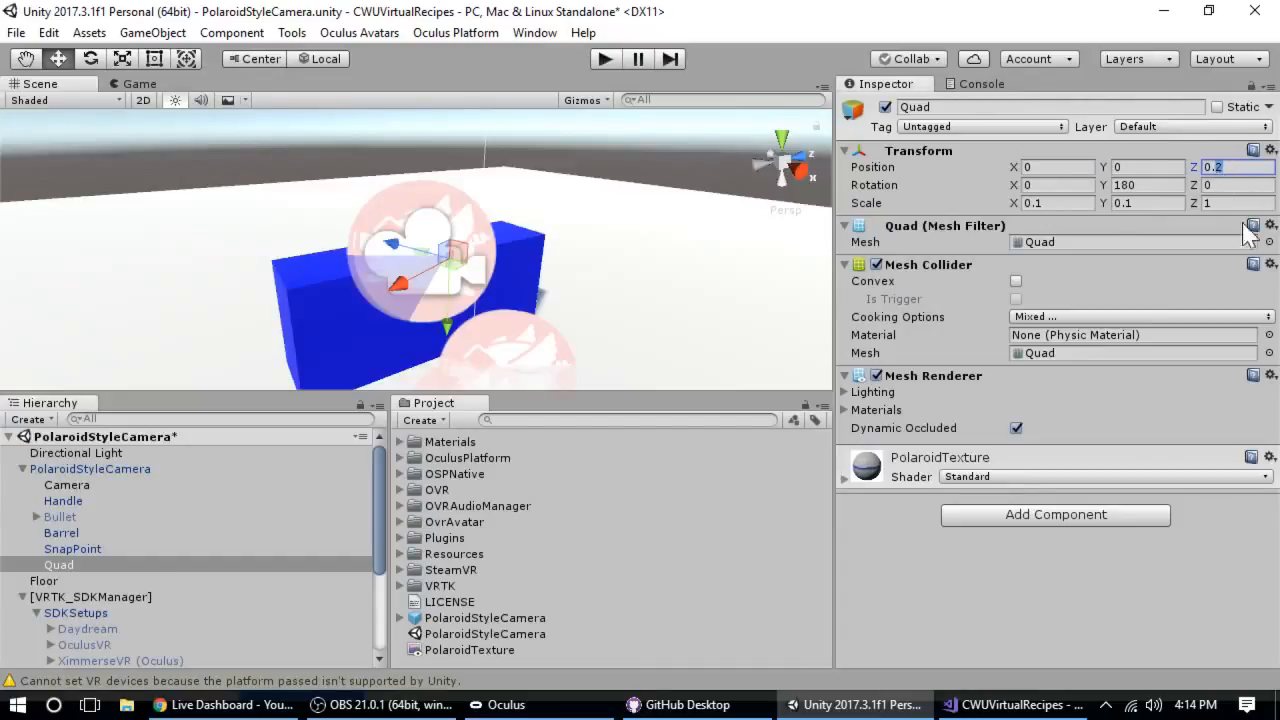
text(0.05)
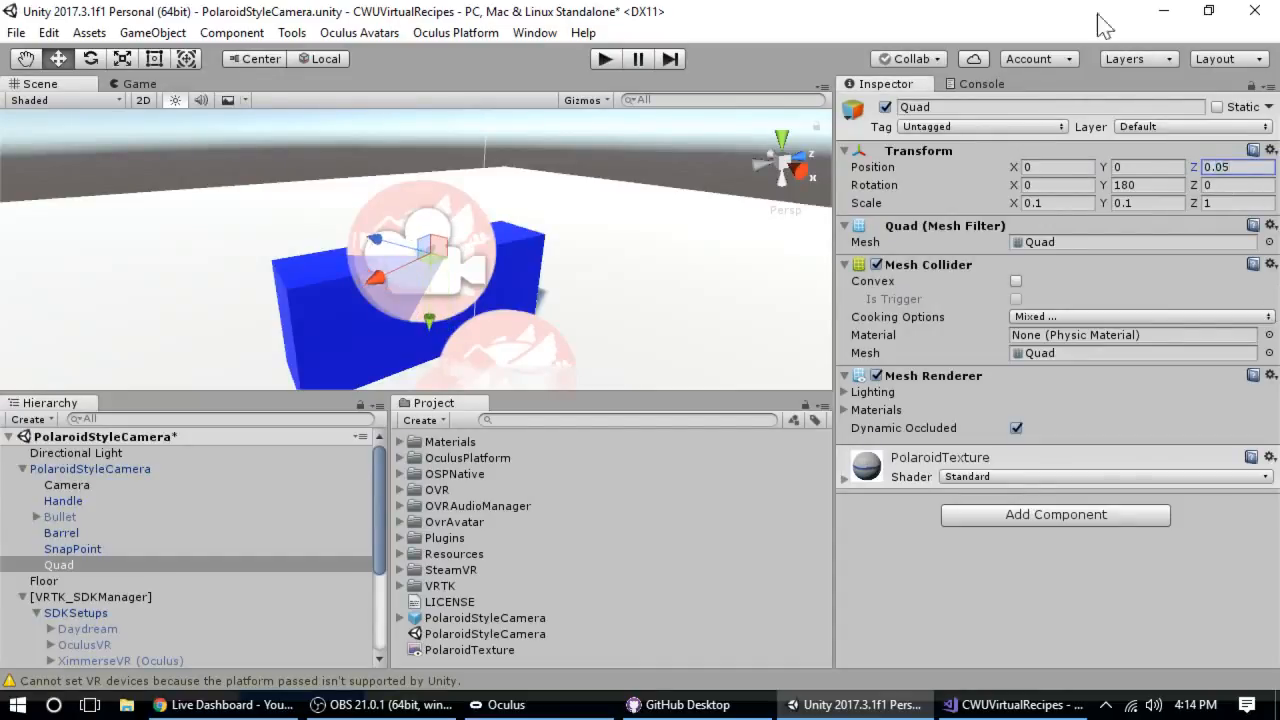
click(600, 60)
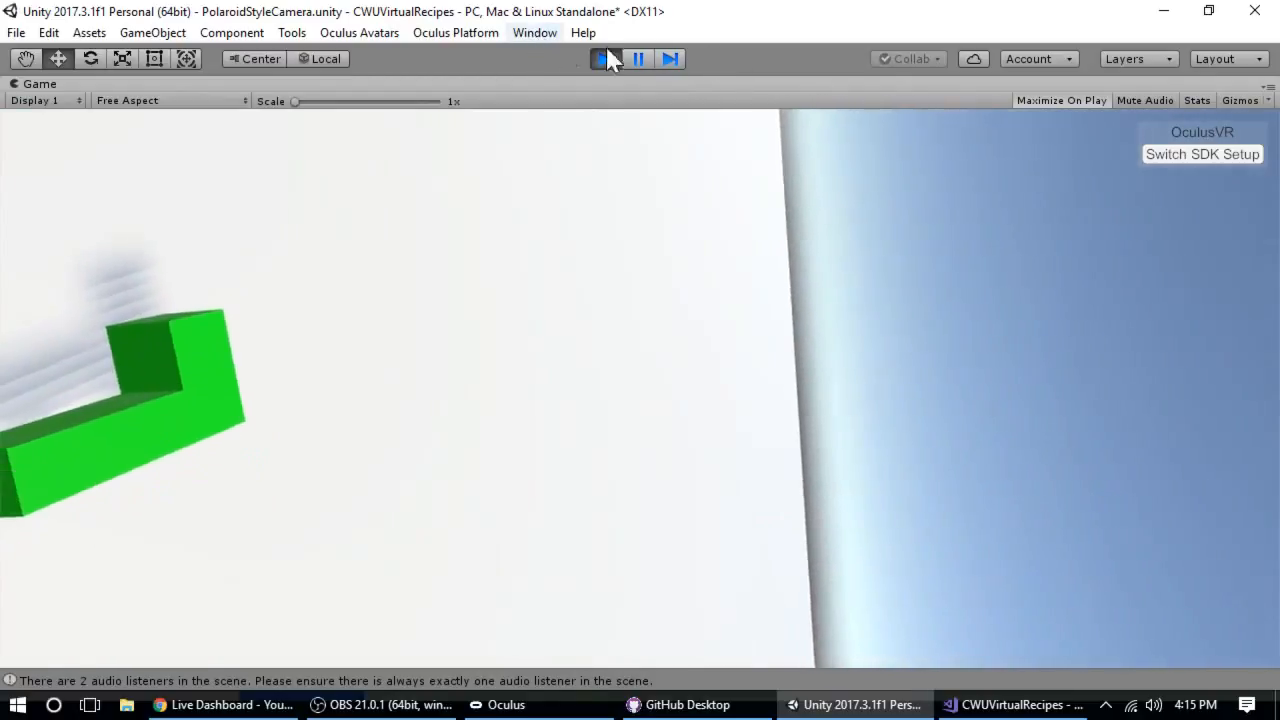
click(606, 59)
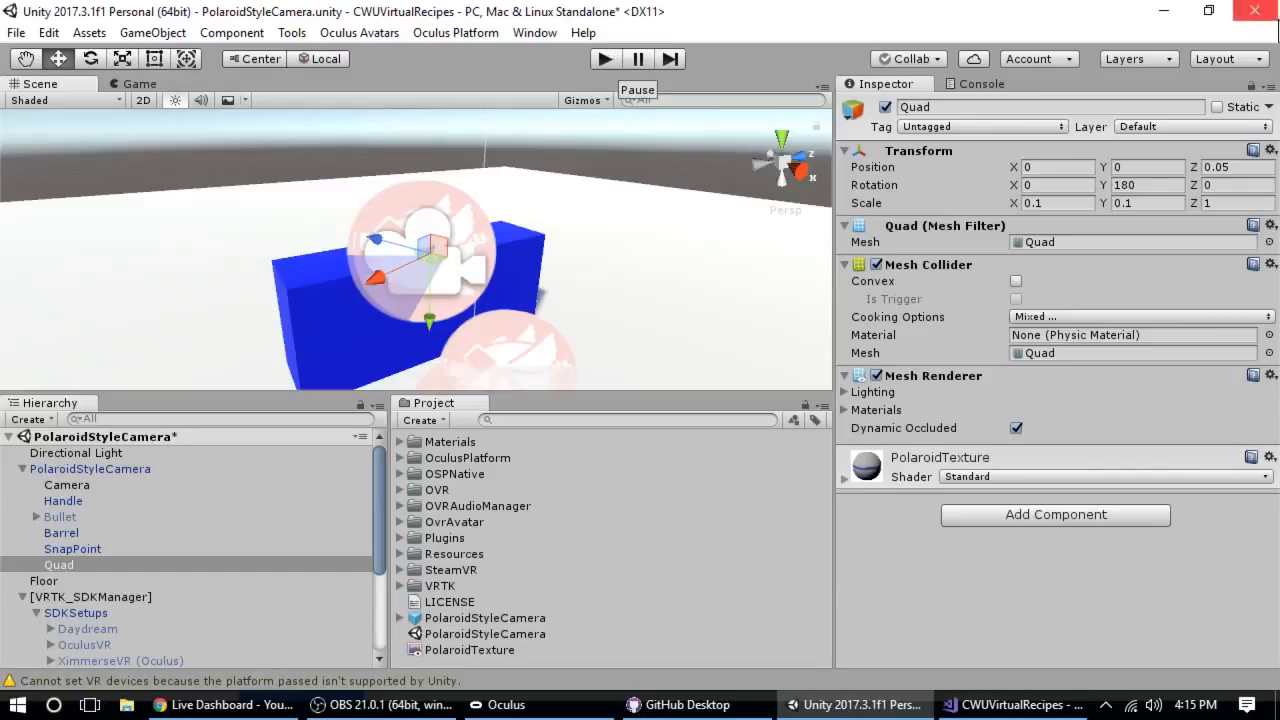
Switch to the YouTube live dashboard in Chrome to review the stream status and chat, and bring up OBS.
click(222, 704)
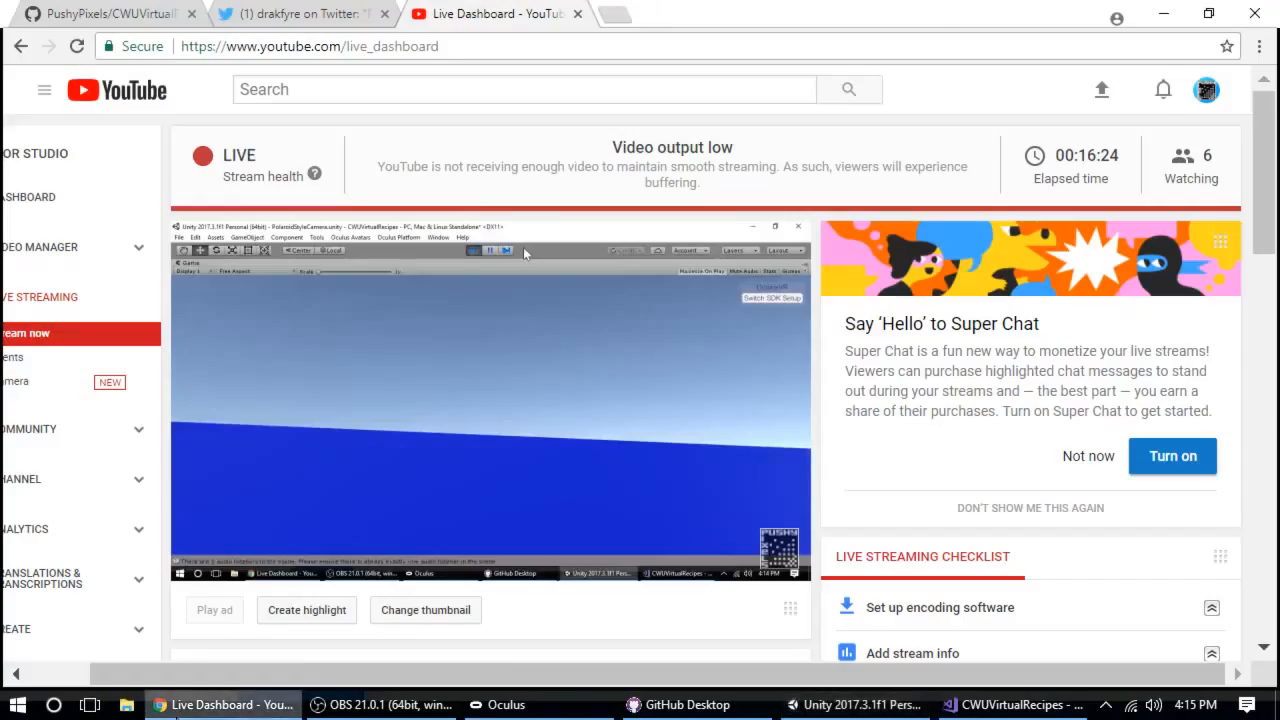
scroll(1043, 514, down, 5)
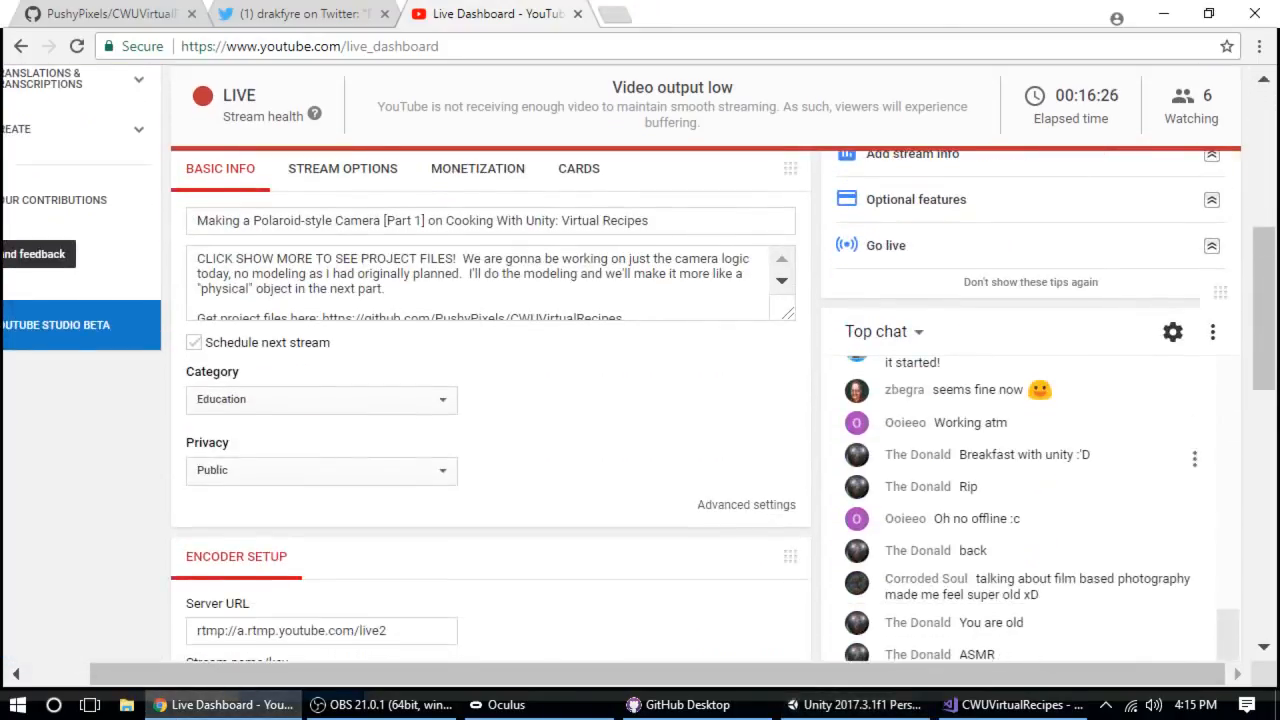
scroll(790, 600, down, 2)
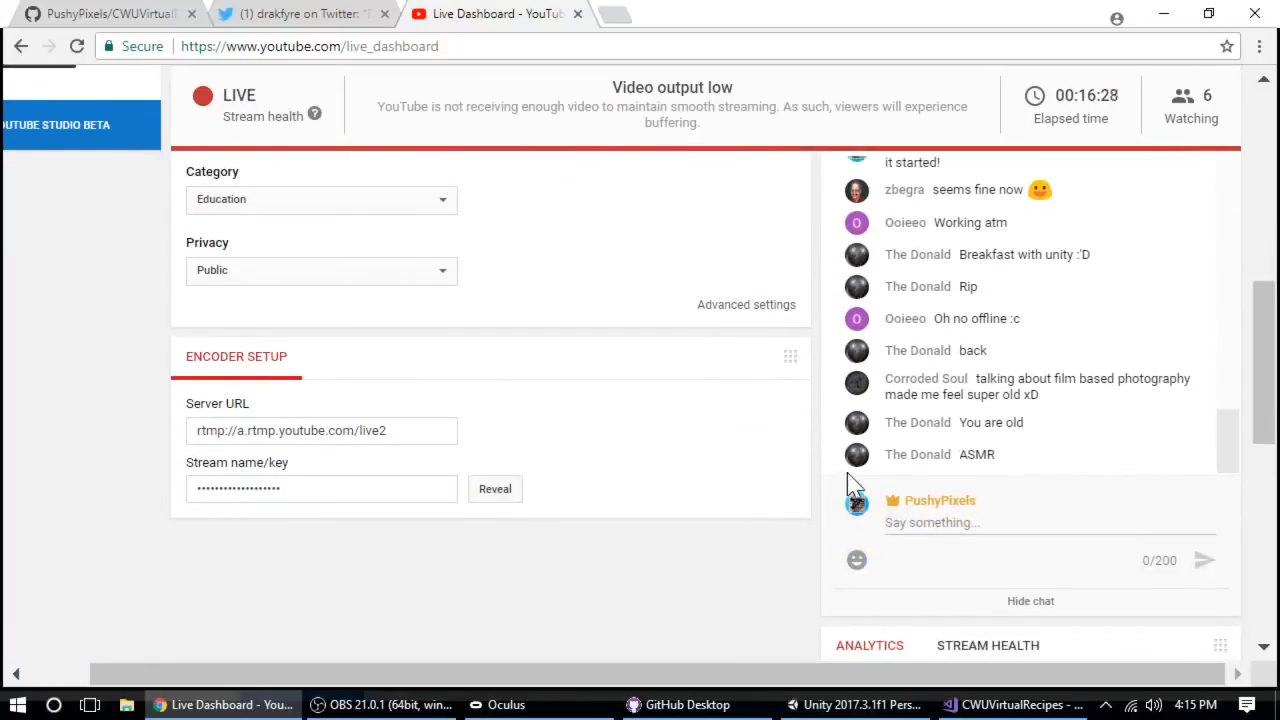
scroll(730, 382, up, 4)
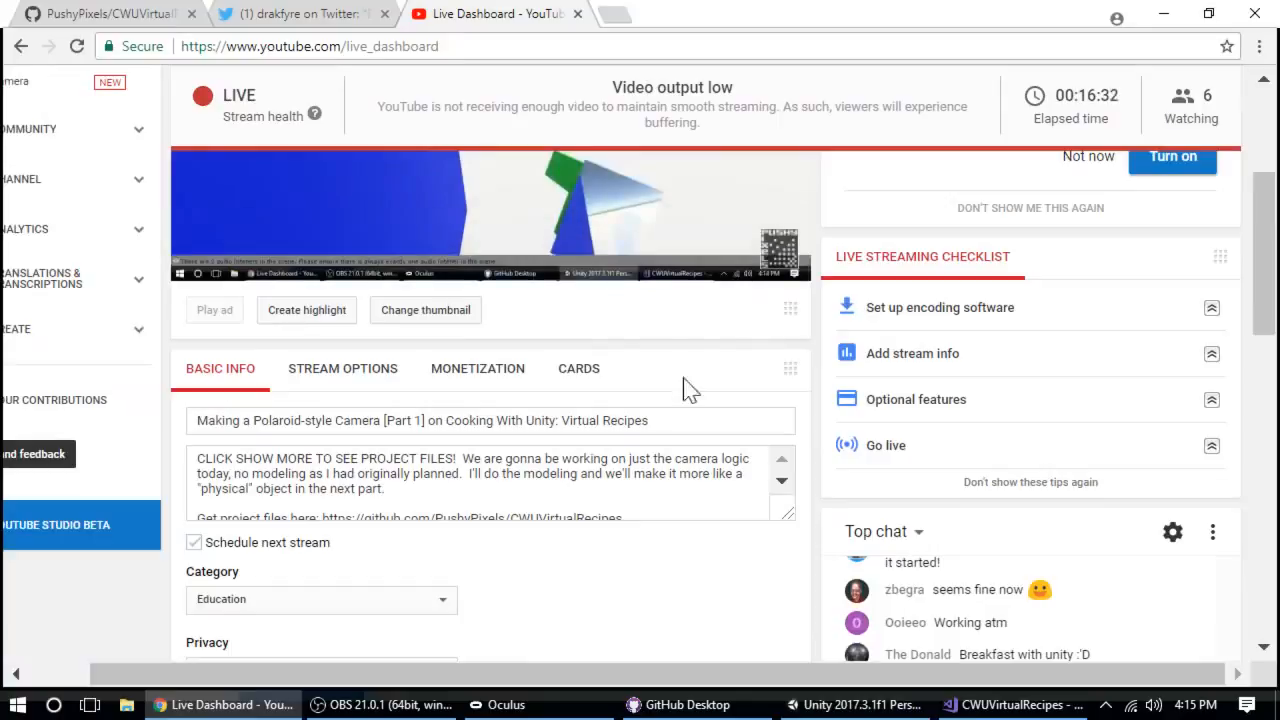
click(359, 703)
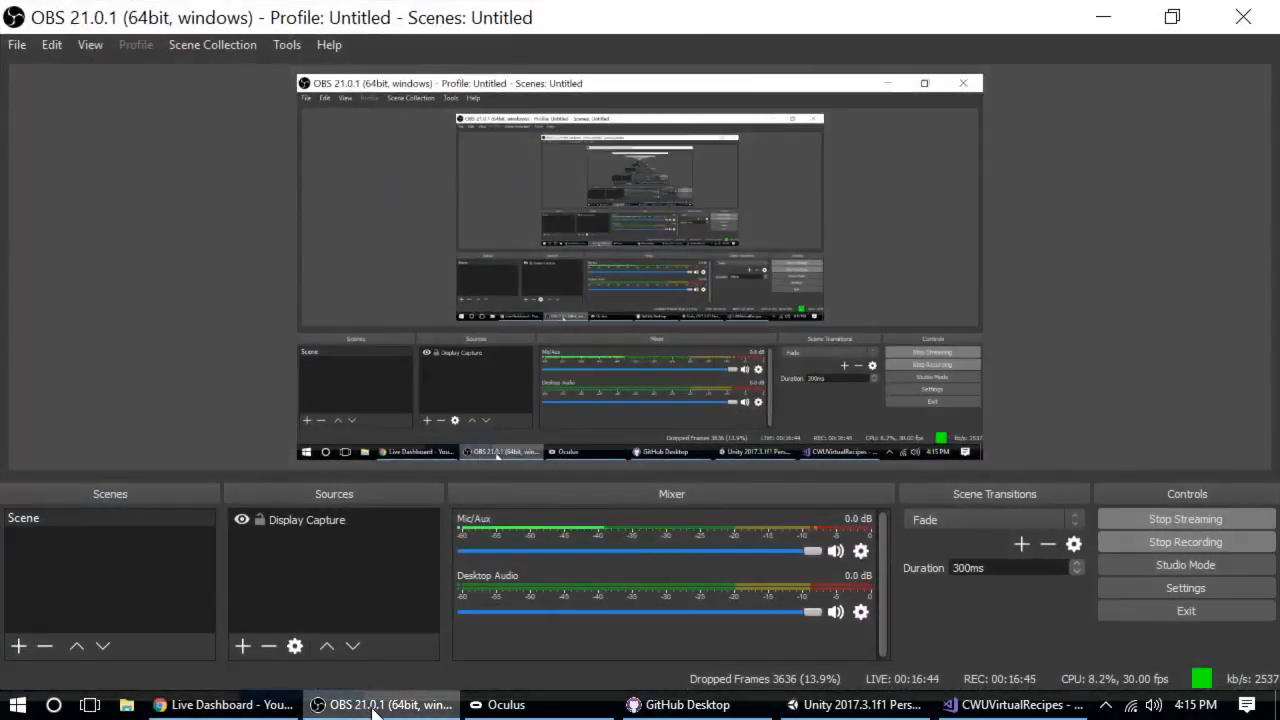
Check the live stream's status in the YouTube dashboard and OBS, pause the dashboard preview, and return to Unity.
click(372, 705)
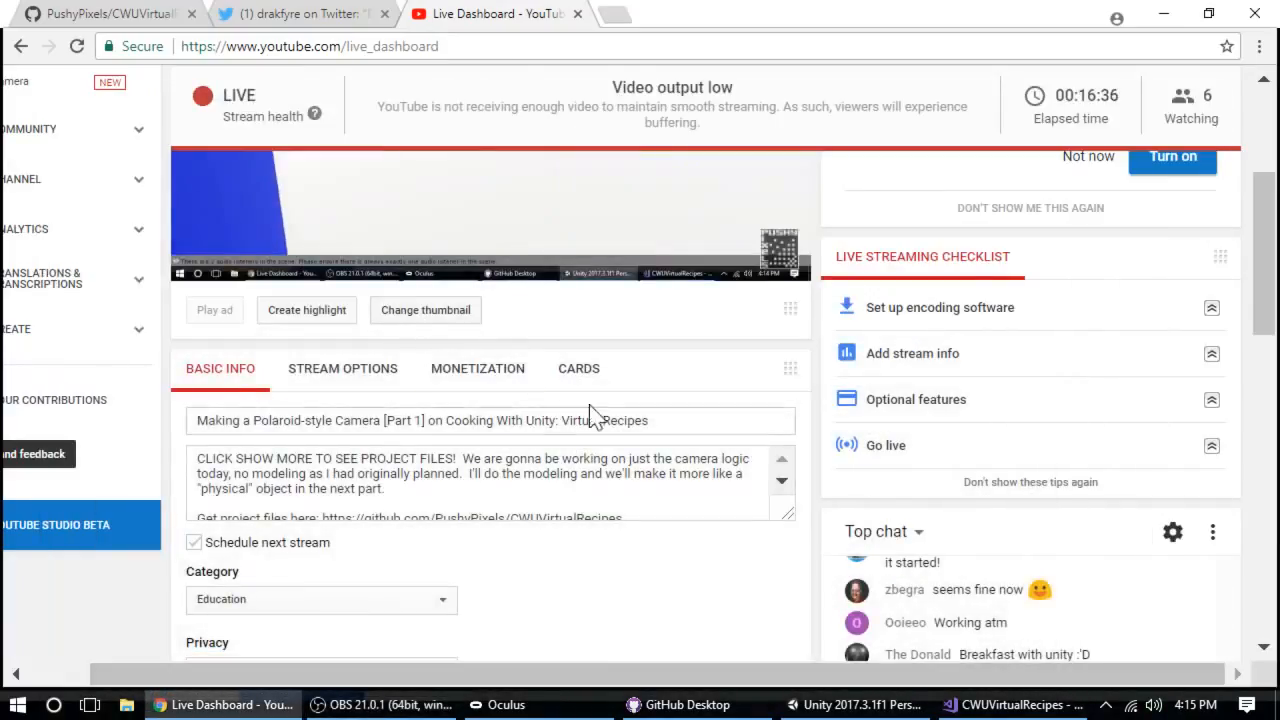
scroll(593, 415, up, 3)
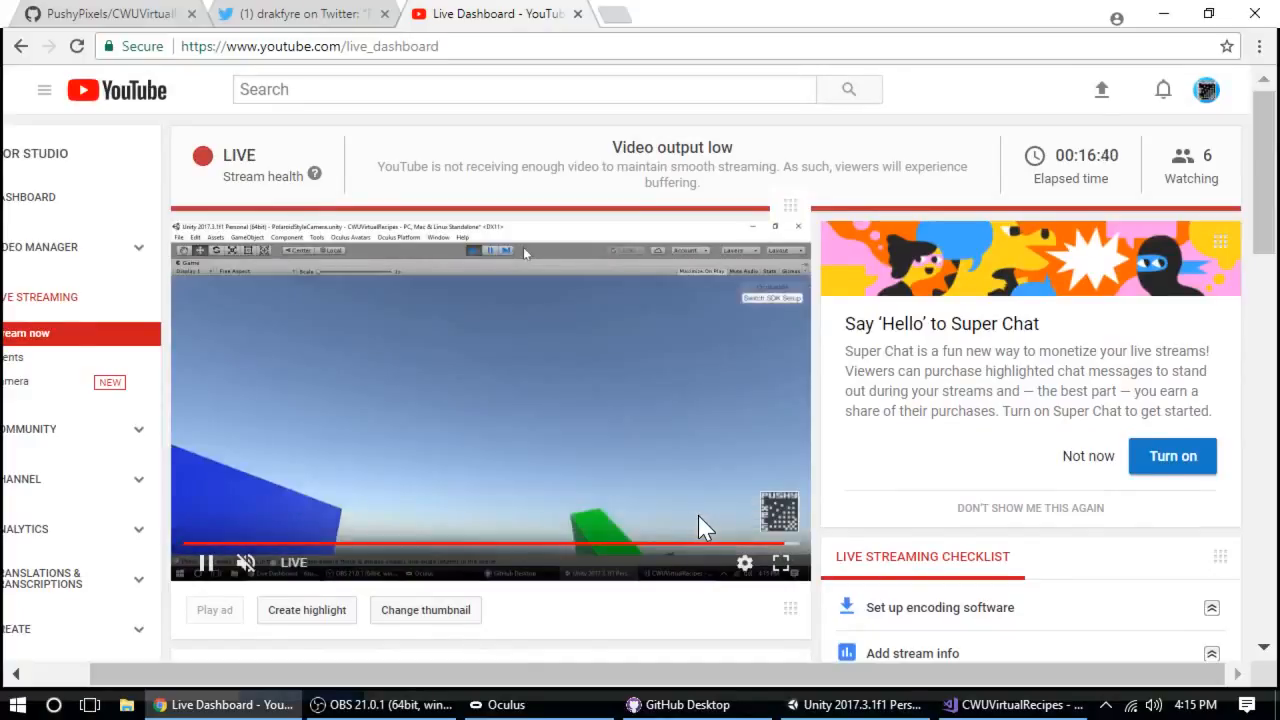
click(208, 564)
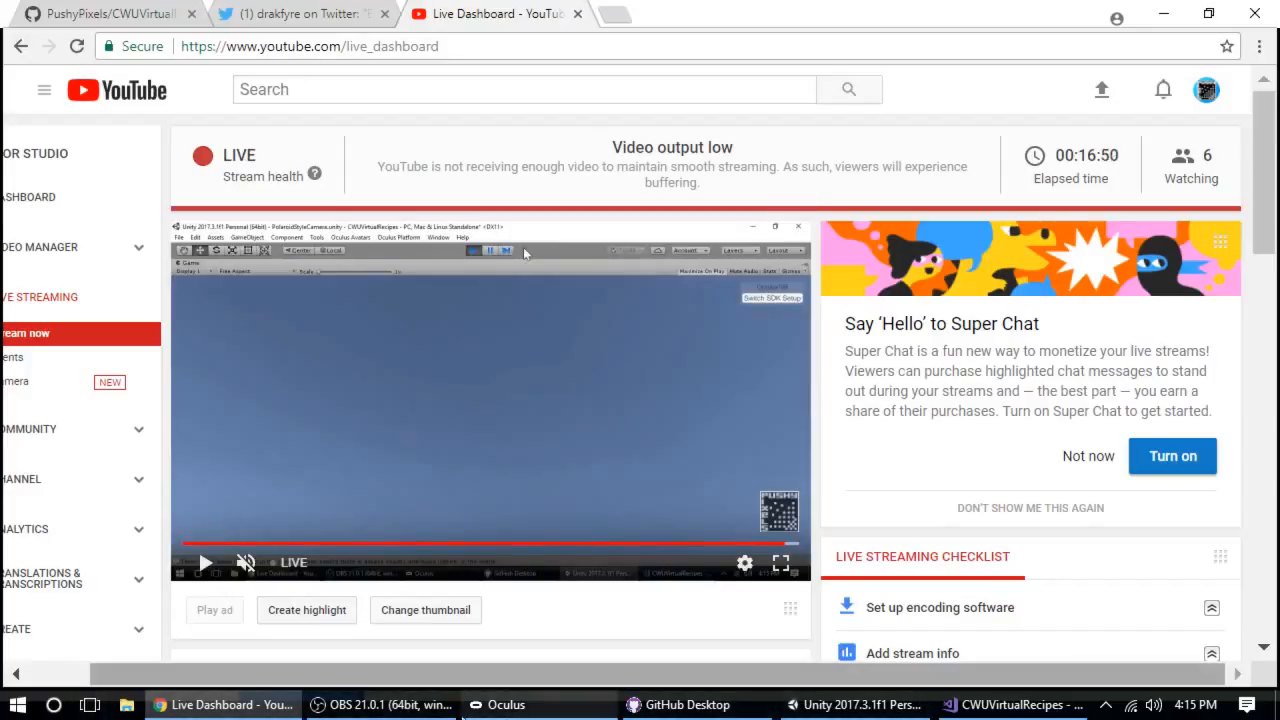
click(424, 708)
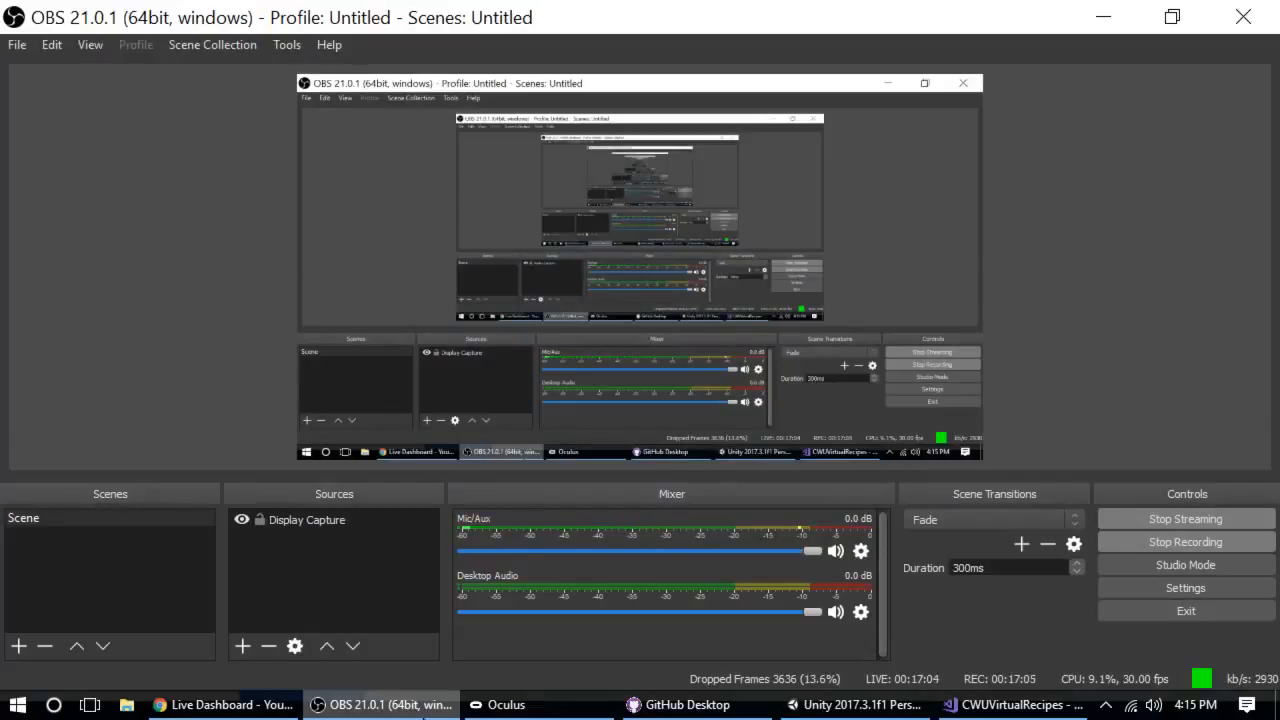
key(alt+Tab)
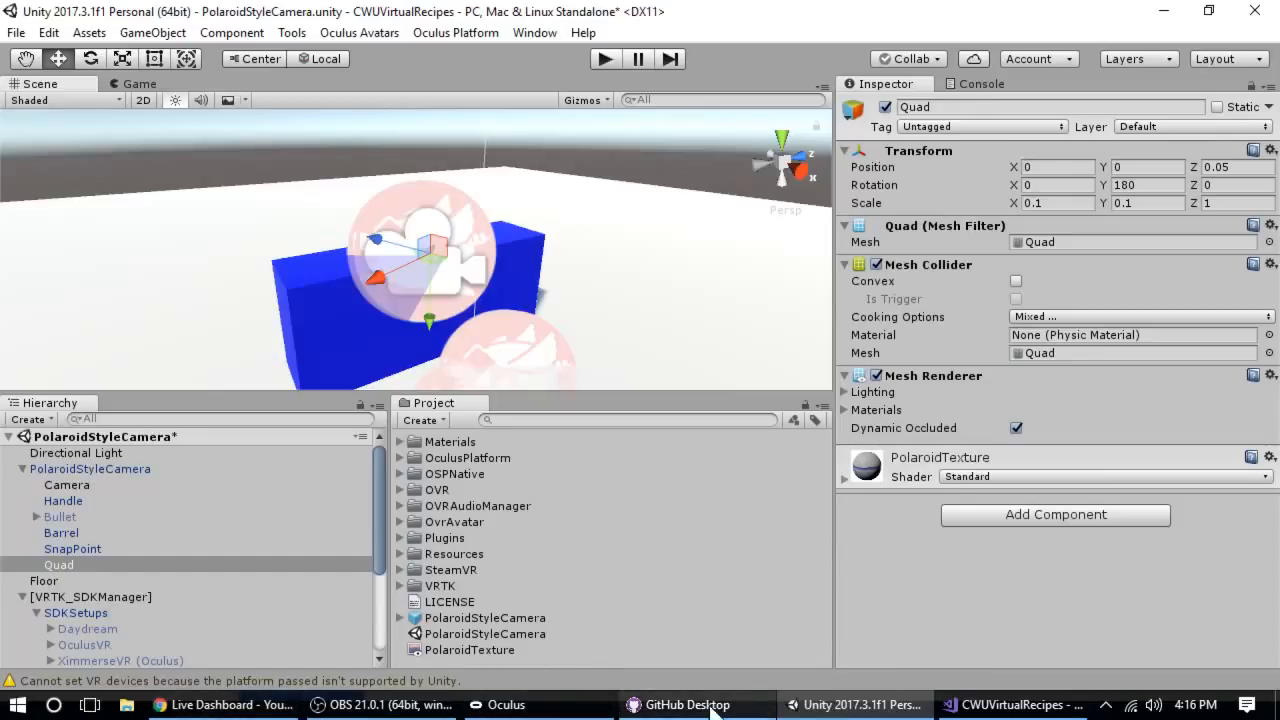
click(433, 706)
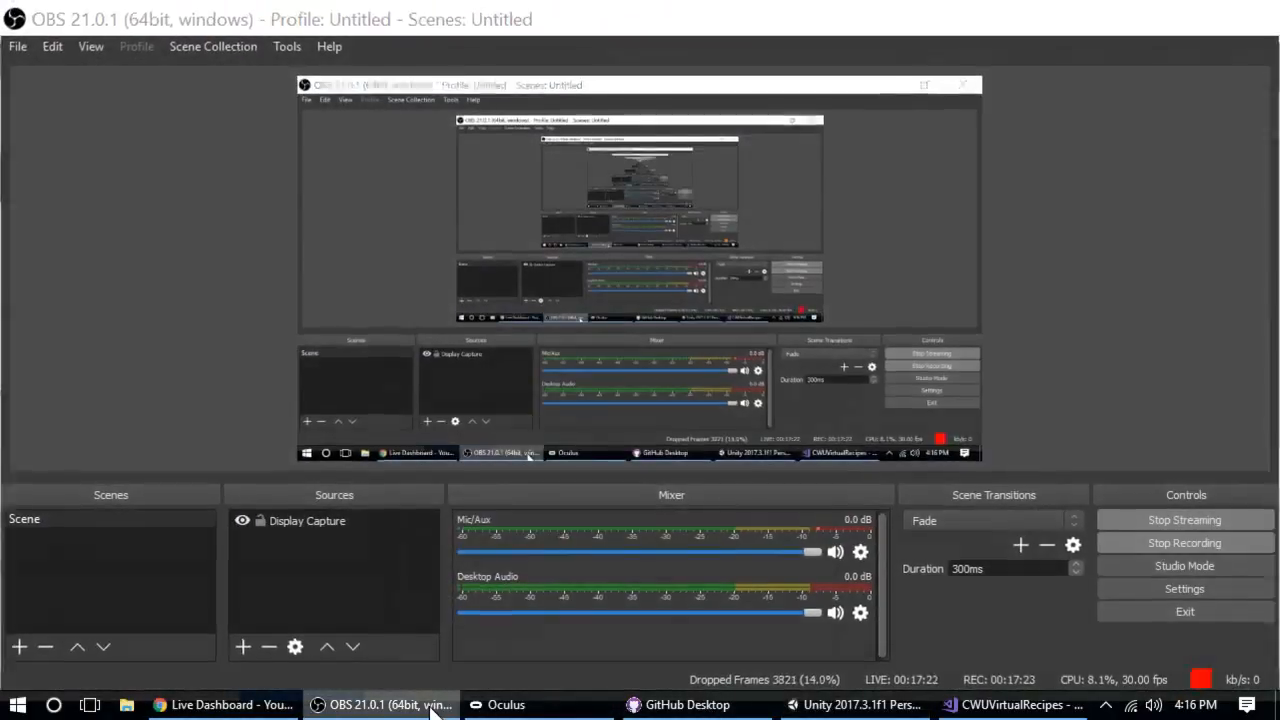
click(433, 706)
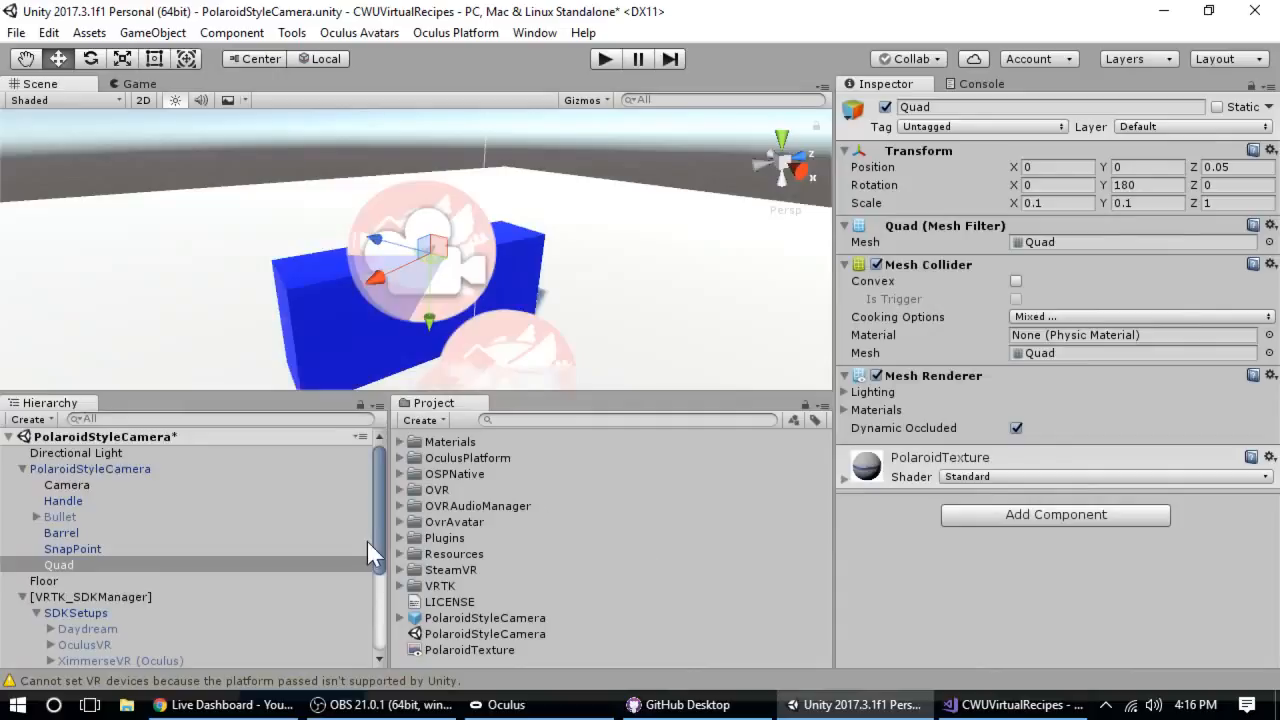
Open the Gun script attached to the PolaroidStyleCamera object for editing in Visual Studio.
click(91, 470)
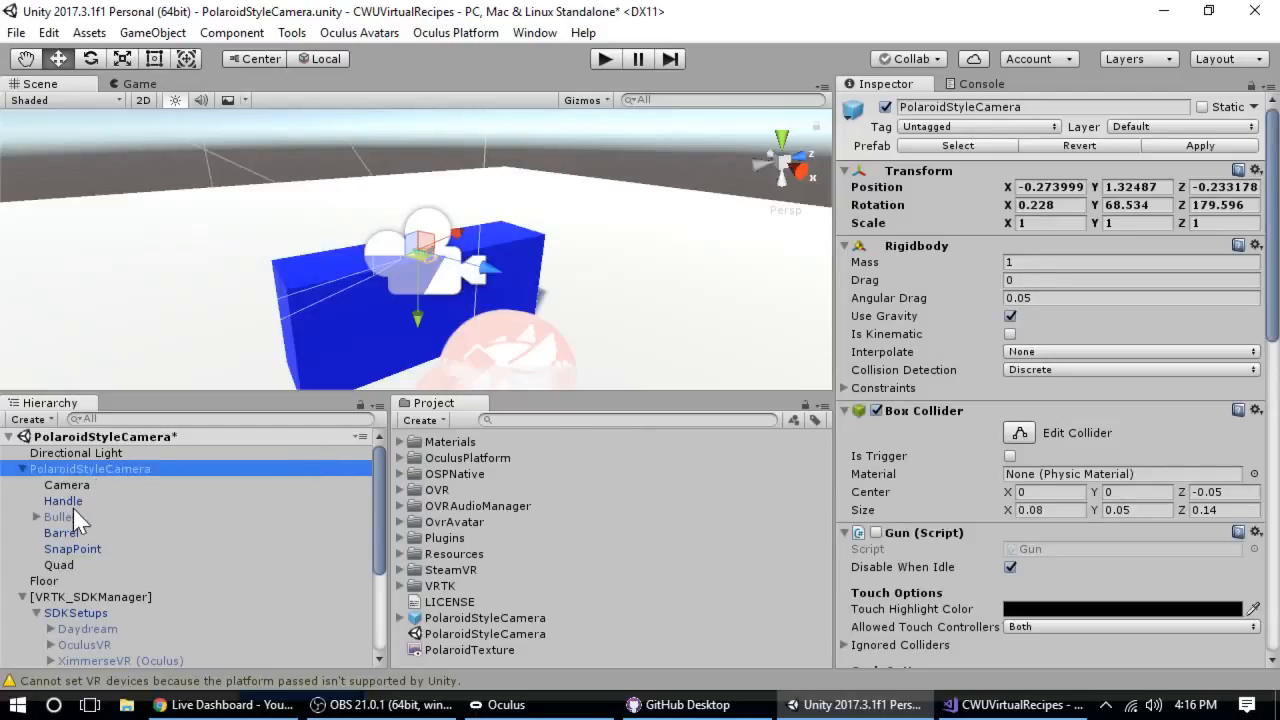
scroll(1050, 360, down, 5)
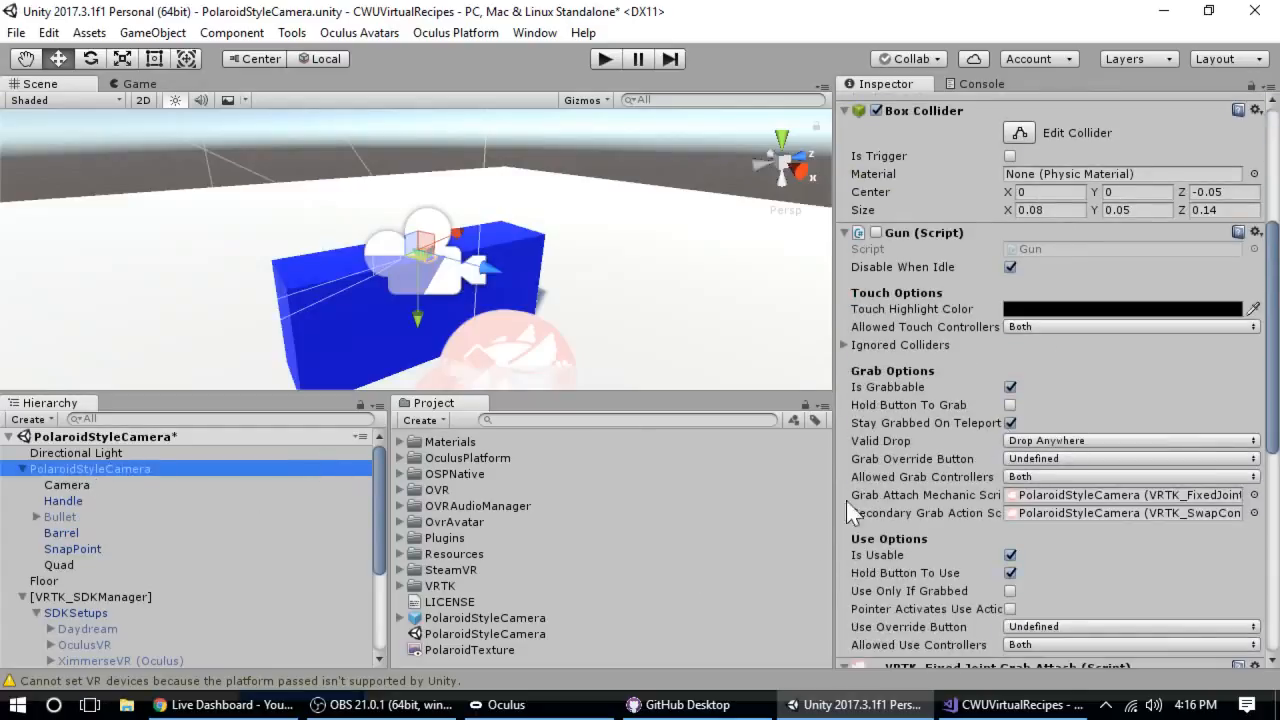
scroll(975, 493, down, 1)
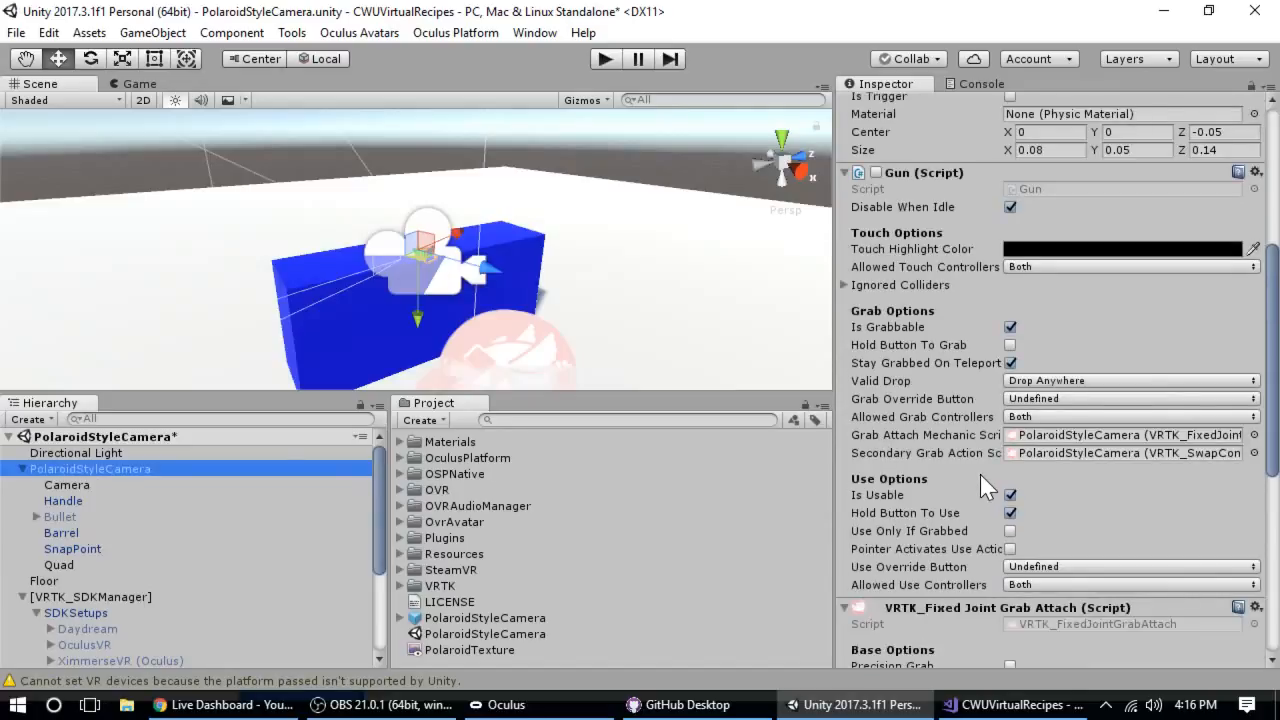
click(1256, 173)
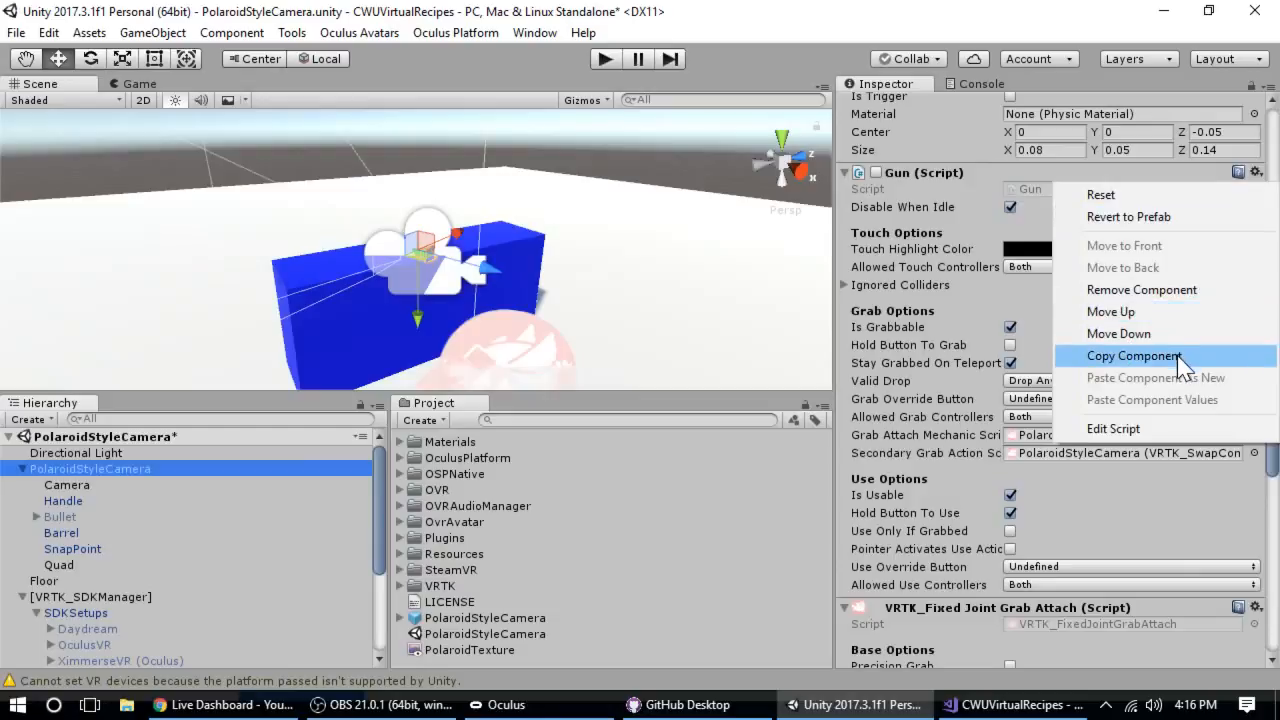
click(1168, 428)
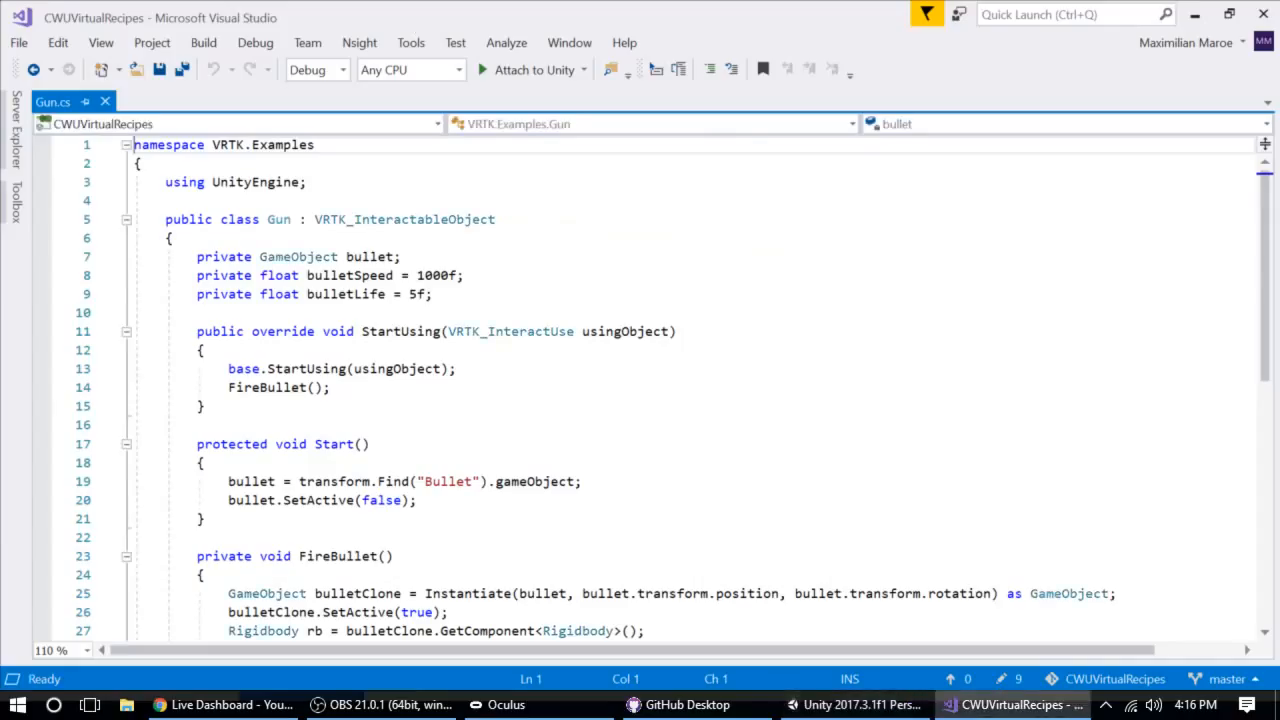
Review the StartUsing and FireBullet methods in Gun.cs, copy the script's entire code, and return to Unity.
scroll(672, 388, down, 1)
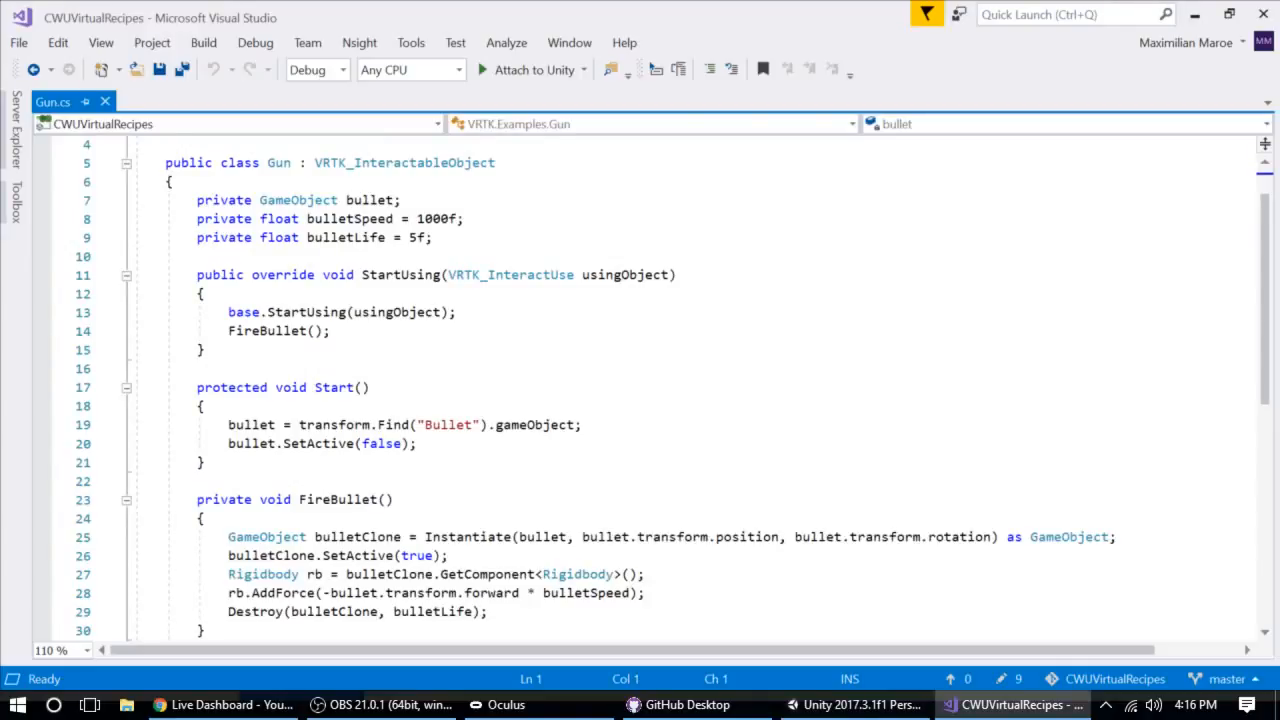
drag(362, 275, 441, 275)
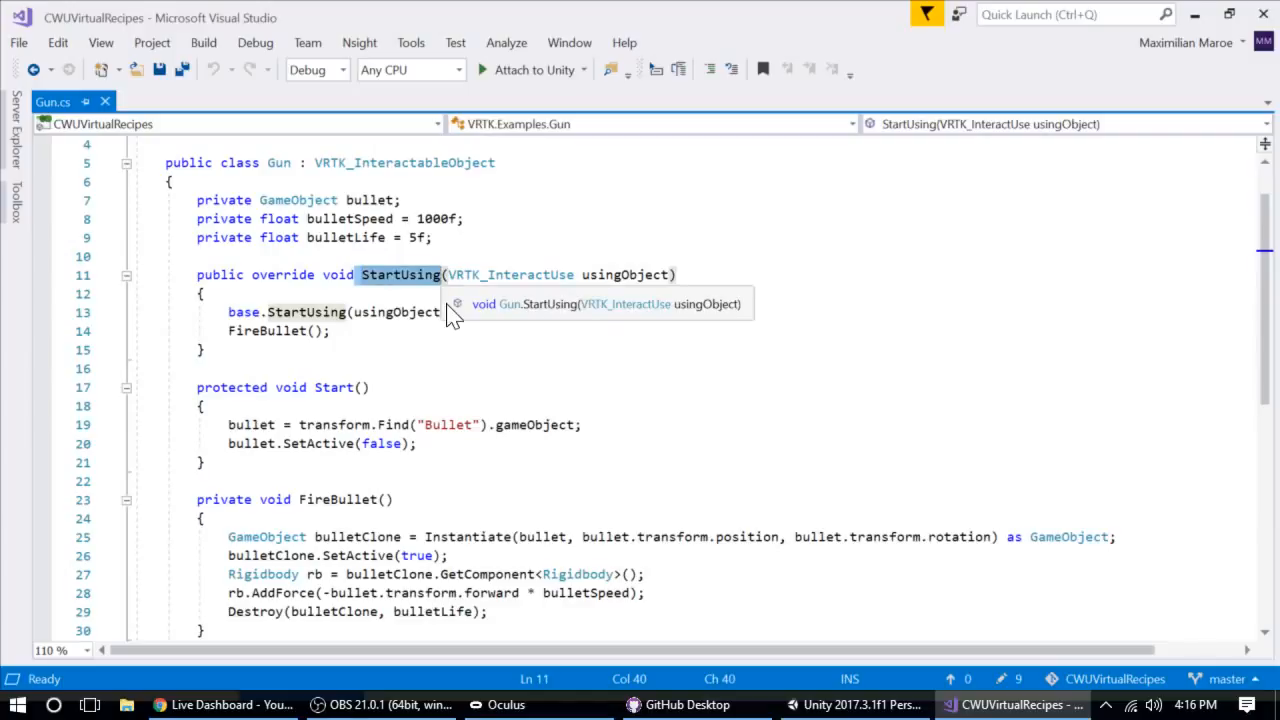
click(340, 331)
scroll(340, 331, down, 3)
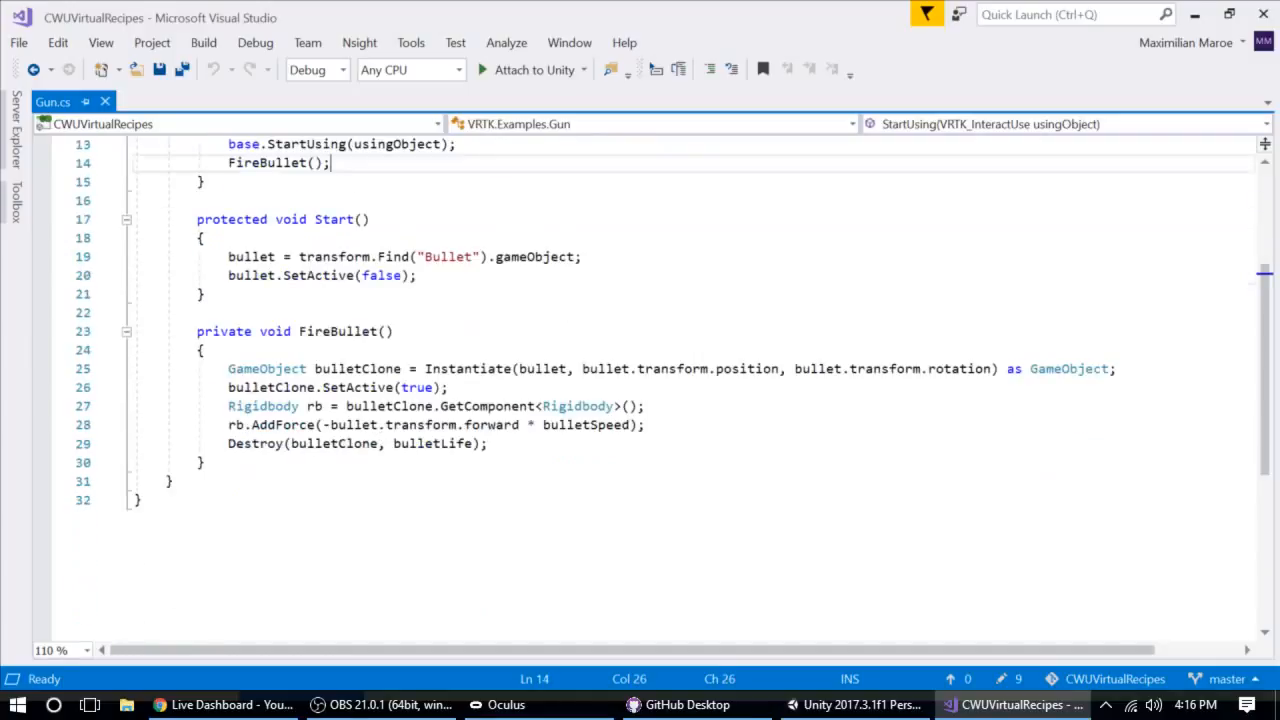
scroll(640, 390, up, 3)
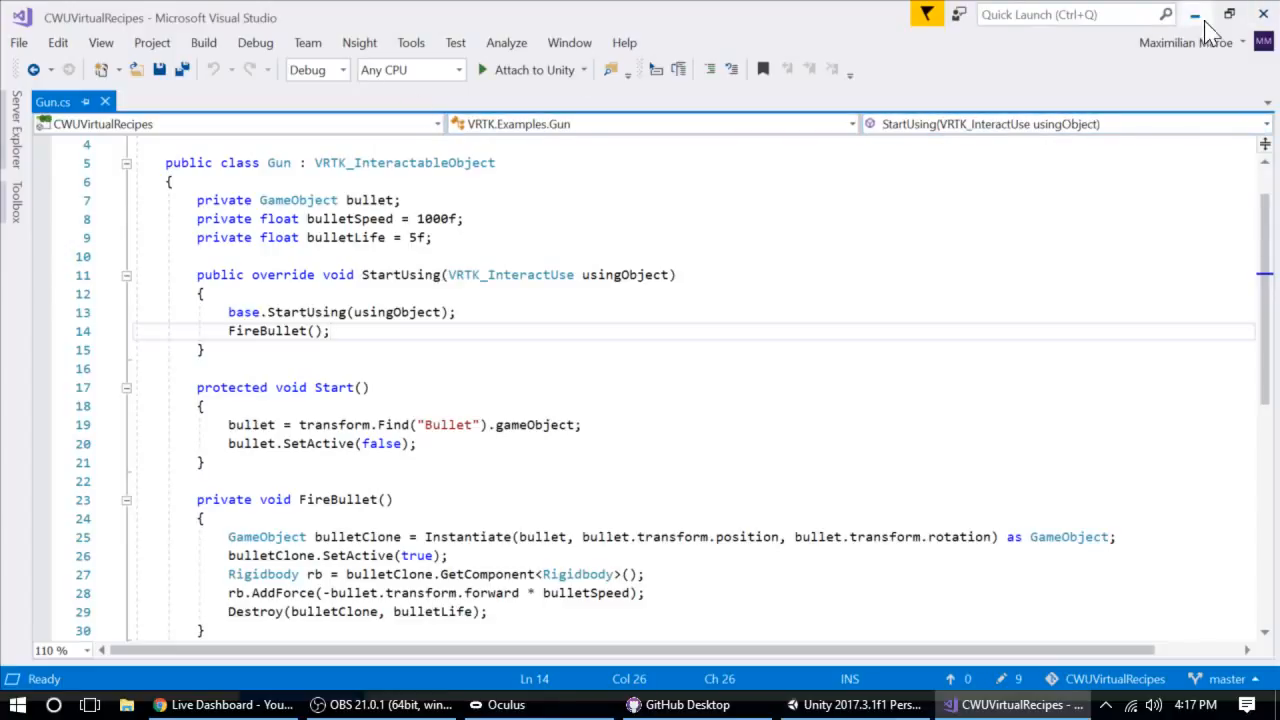
scroll(1050, 170, up, 1)
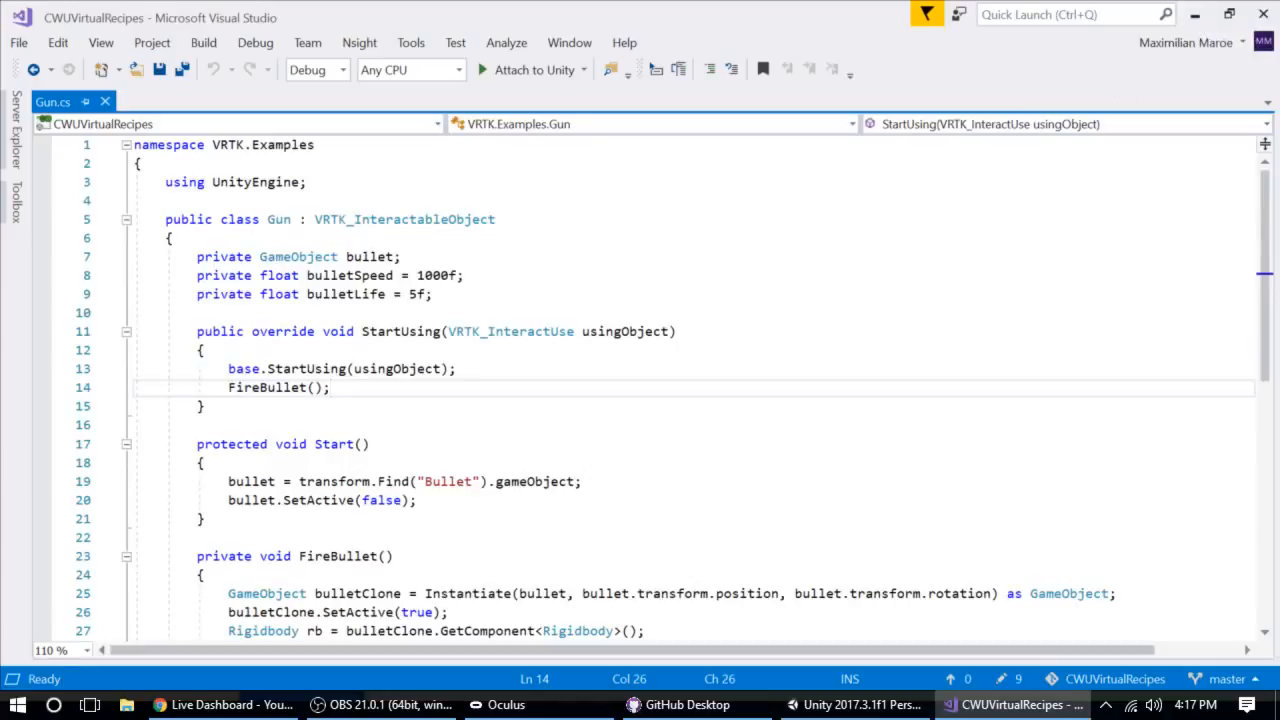
key(ctrl+a)
key(ctrl+c)
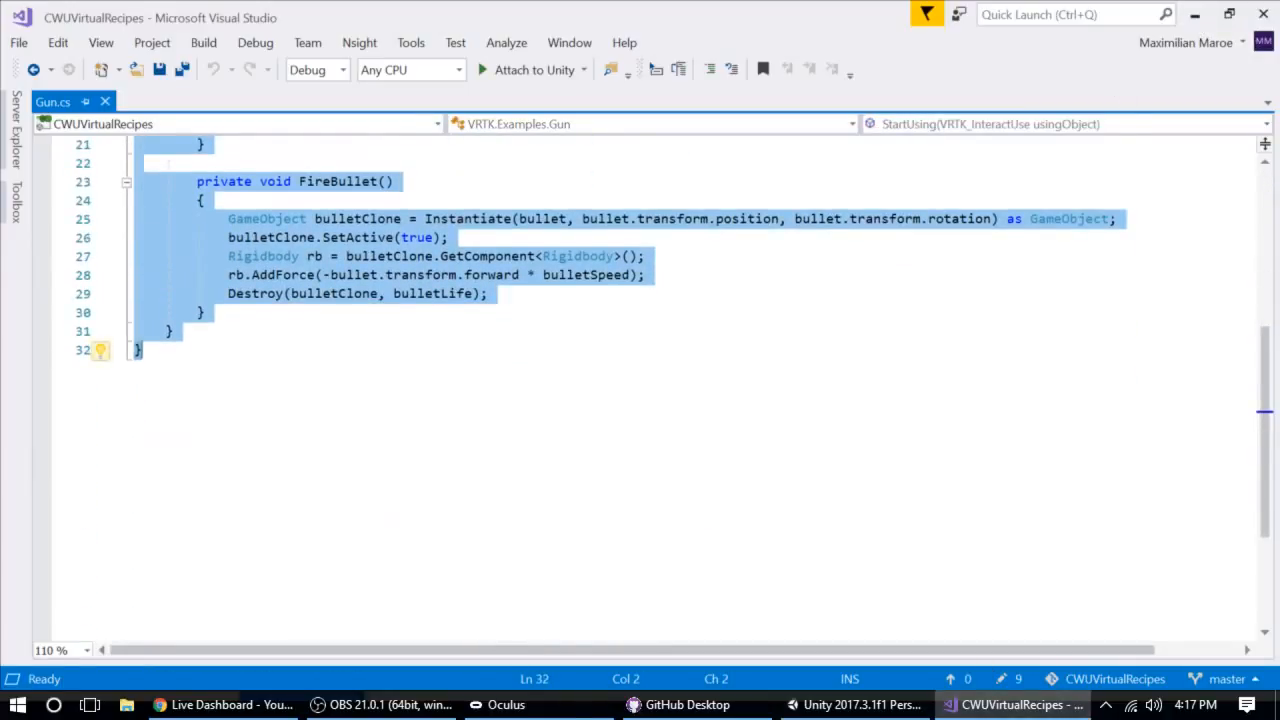
click(1195, 14)
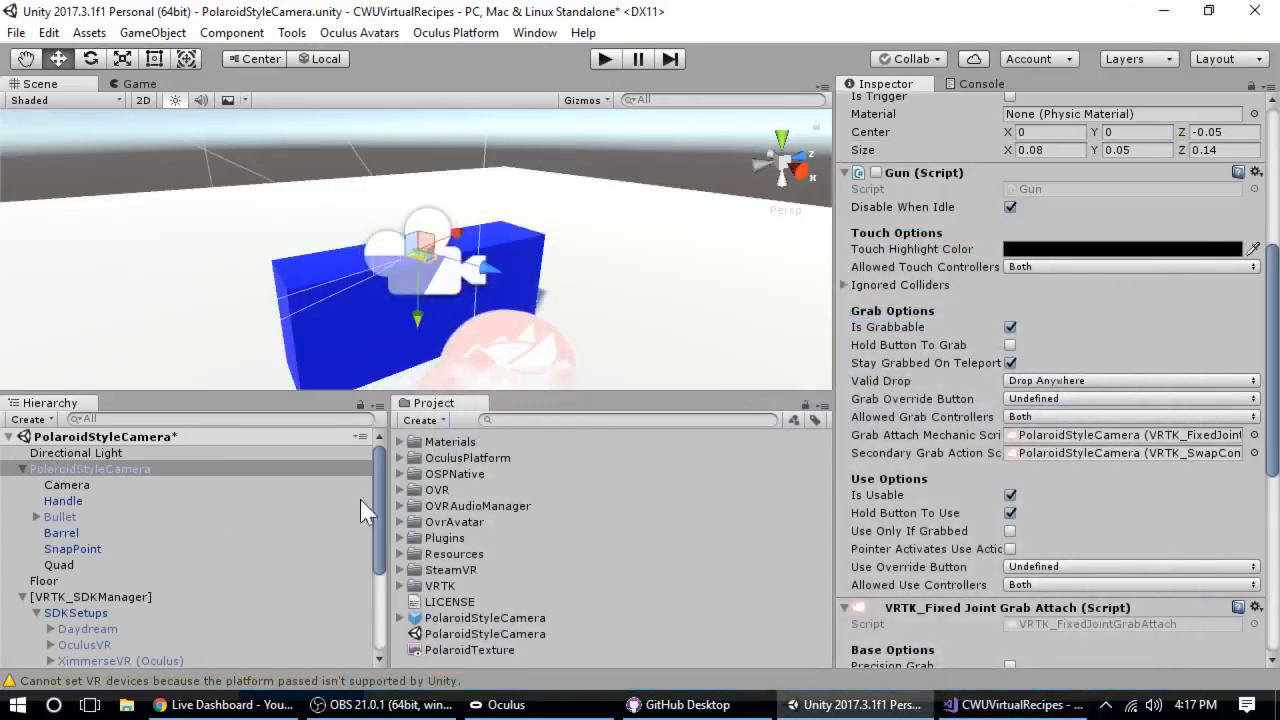
Create a C# script named VRTKUsable in the project assets and open it in Visual Studio.
click(425, 420)
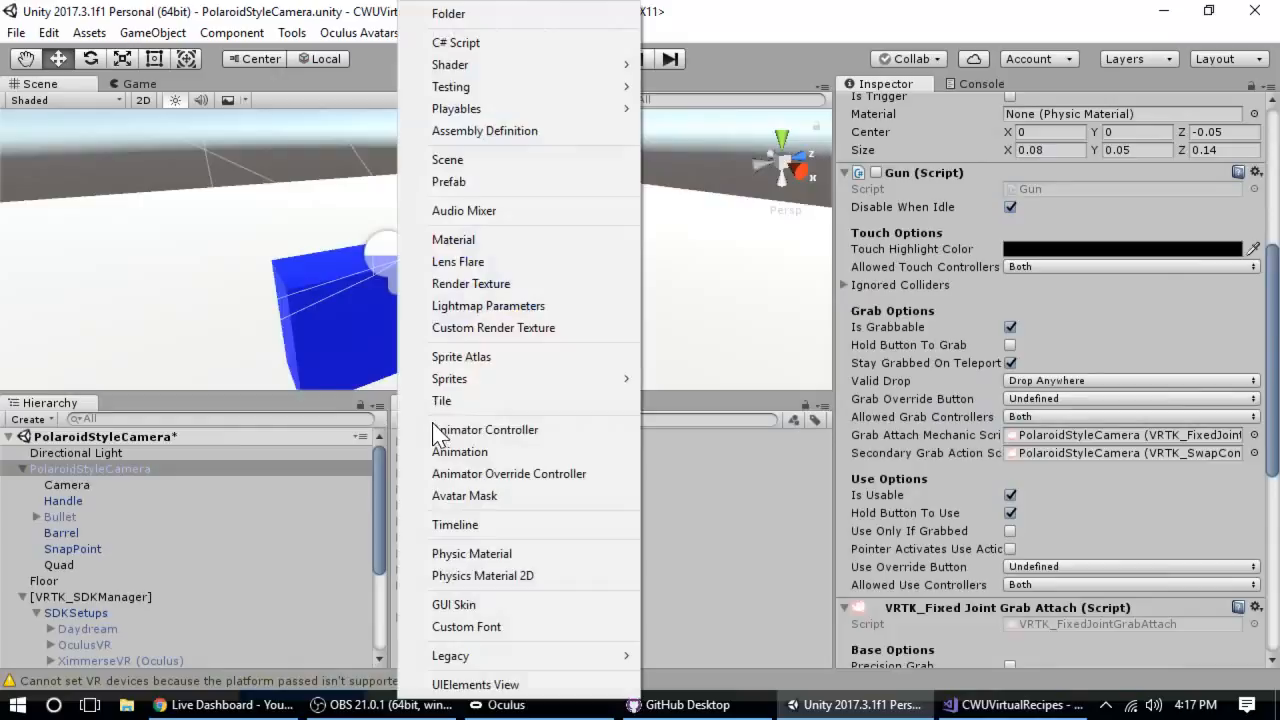
click(521, 42)
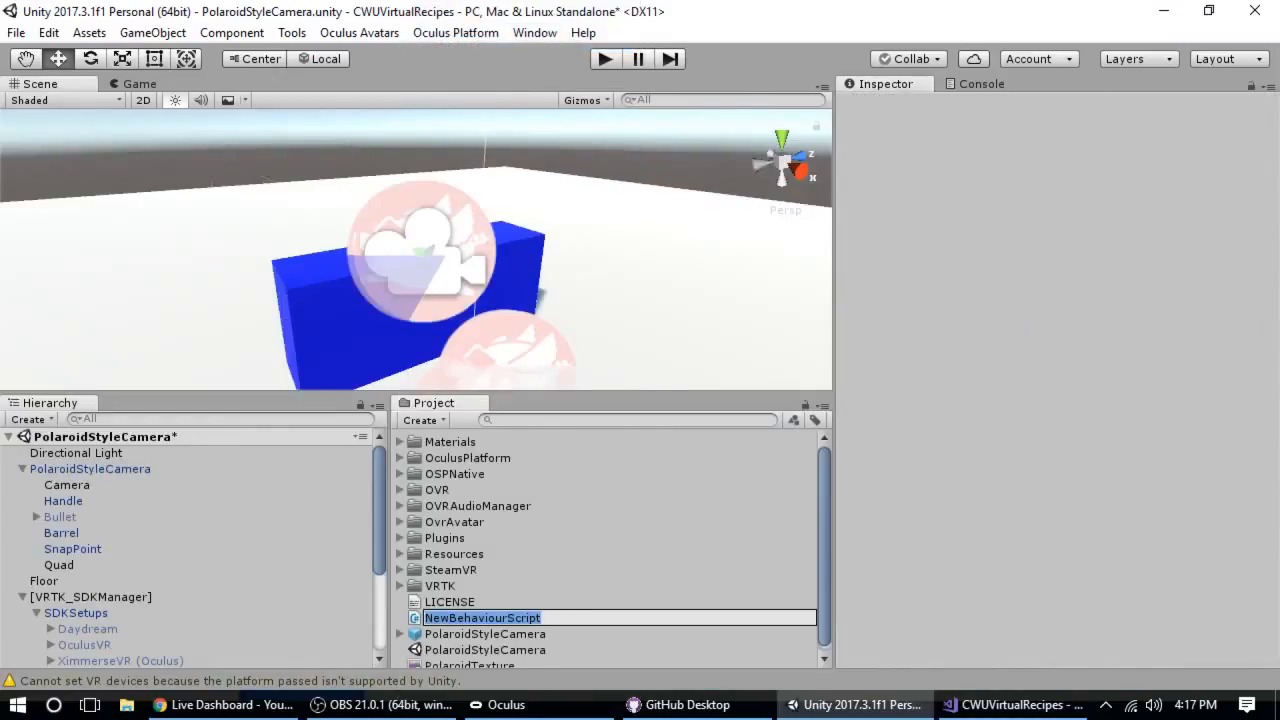
text(VRTK)
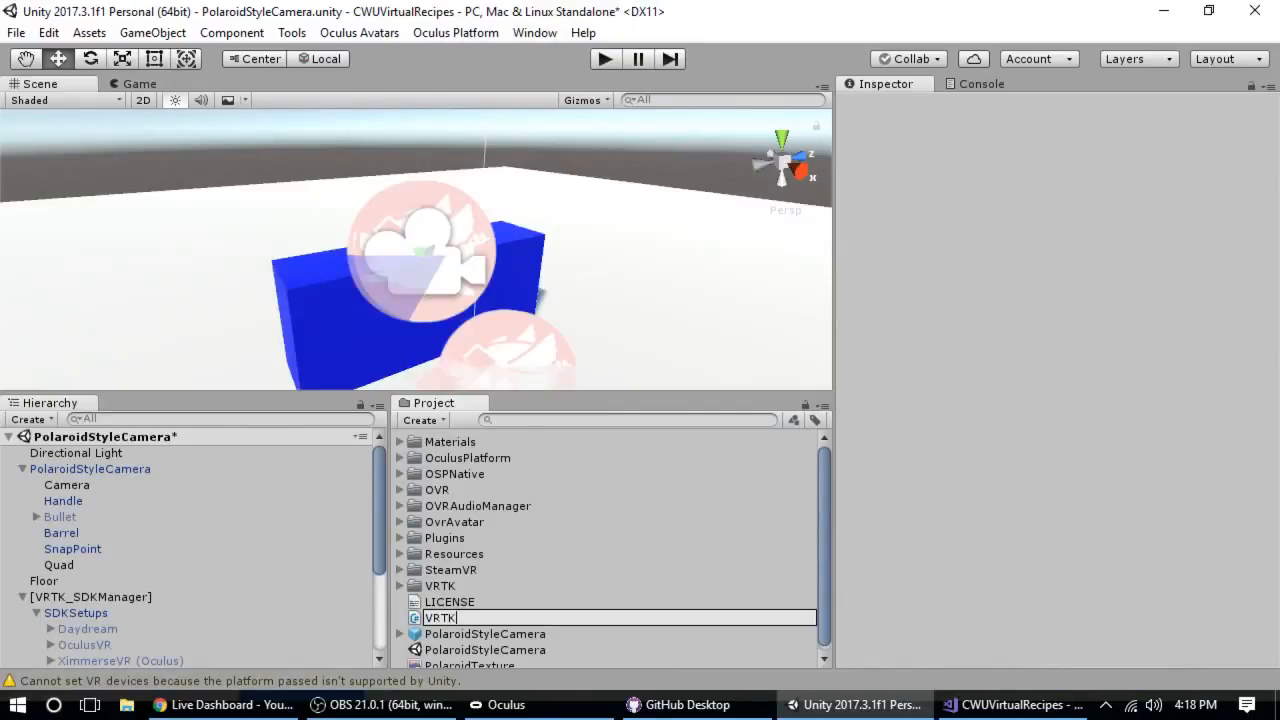
text(Usable)
key(Return)
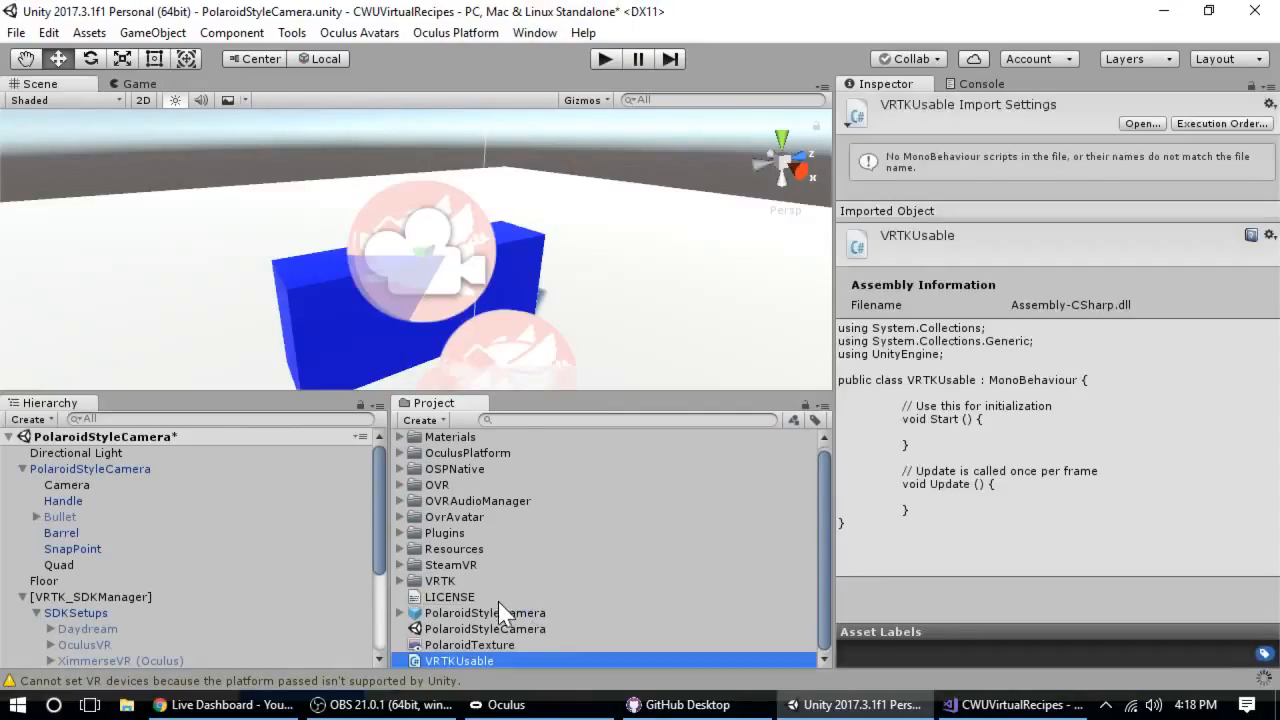
double_click(458, 662)
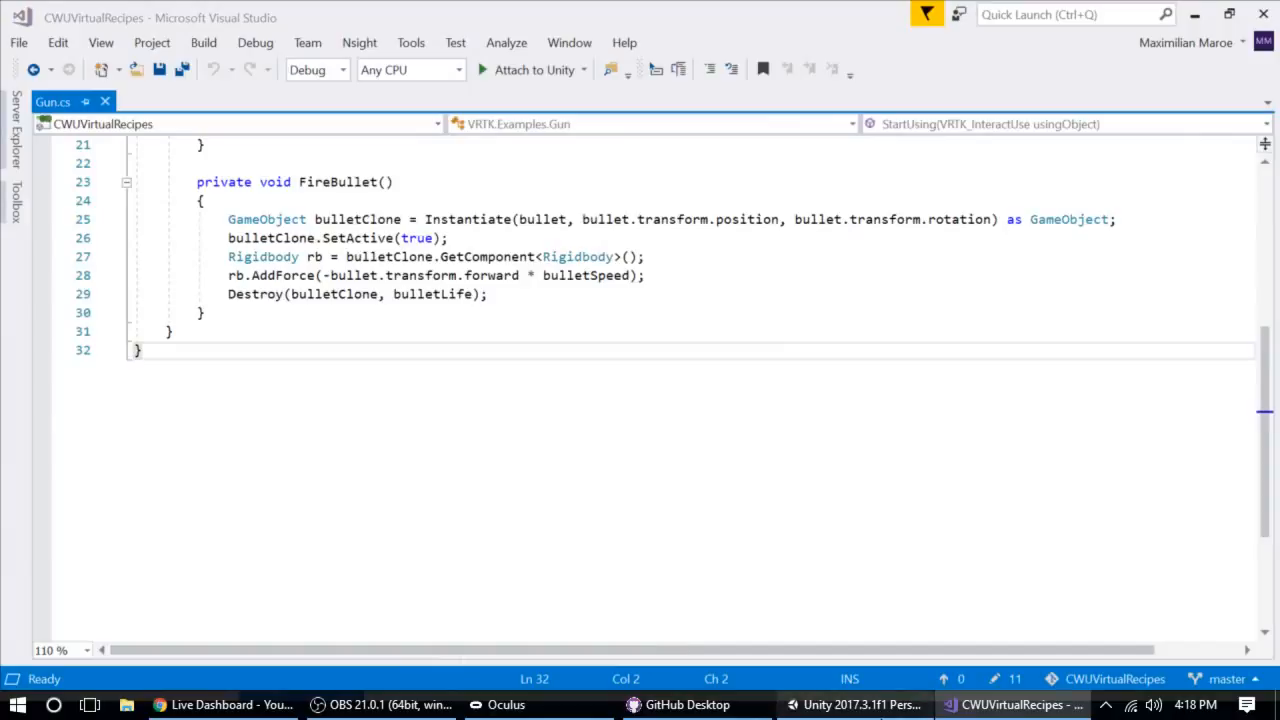
click(880, 714)
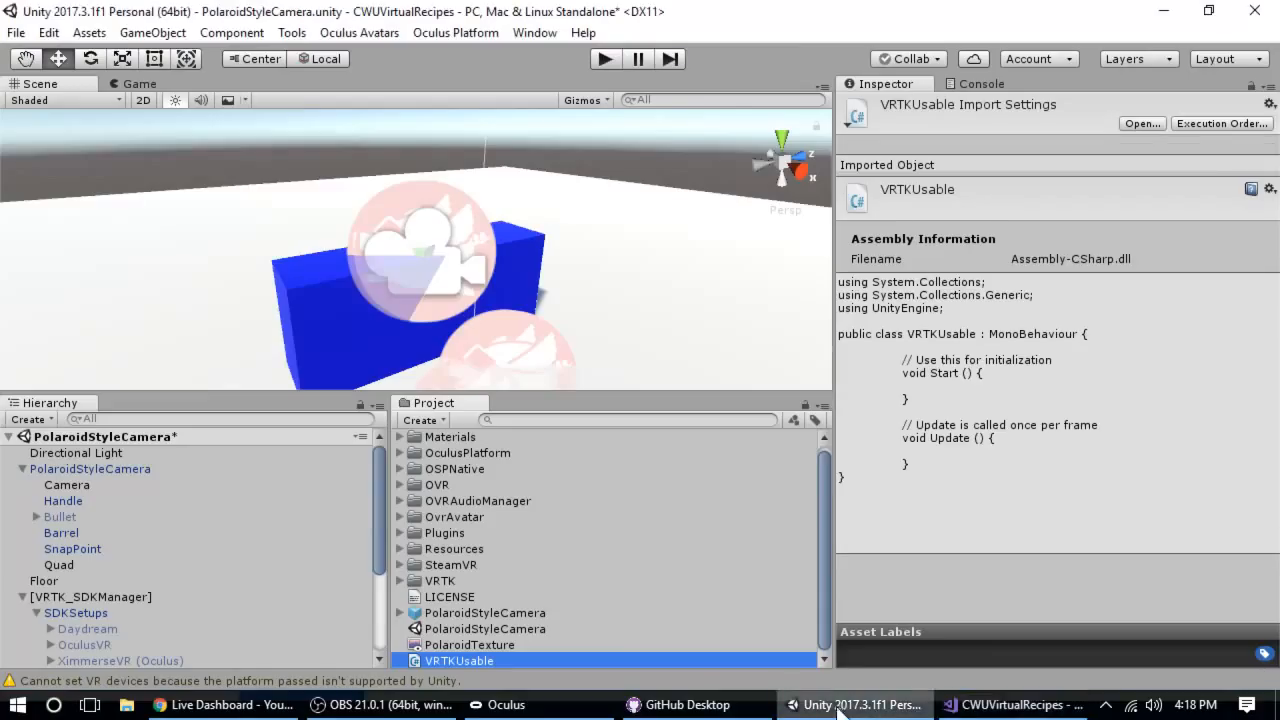
double_click(462, 661)
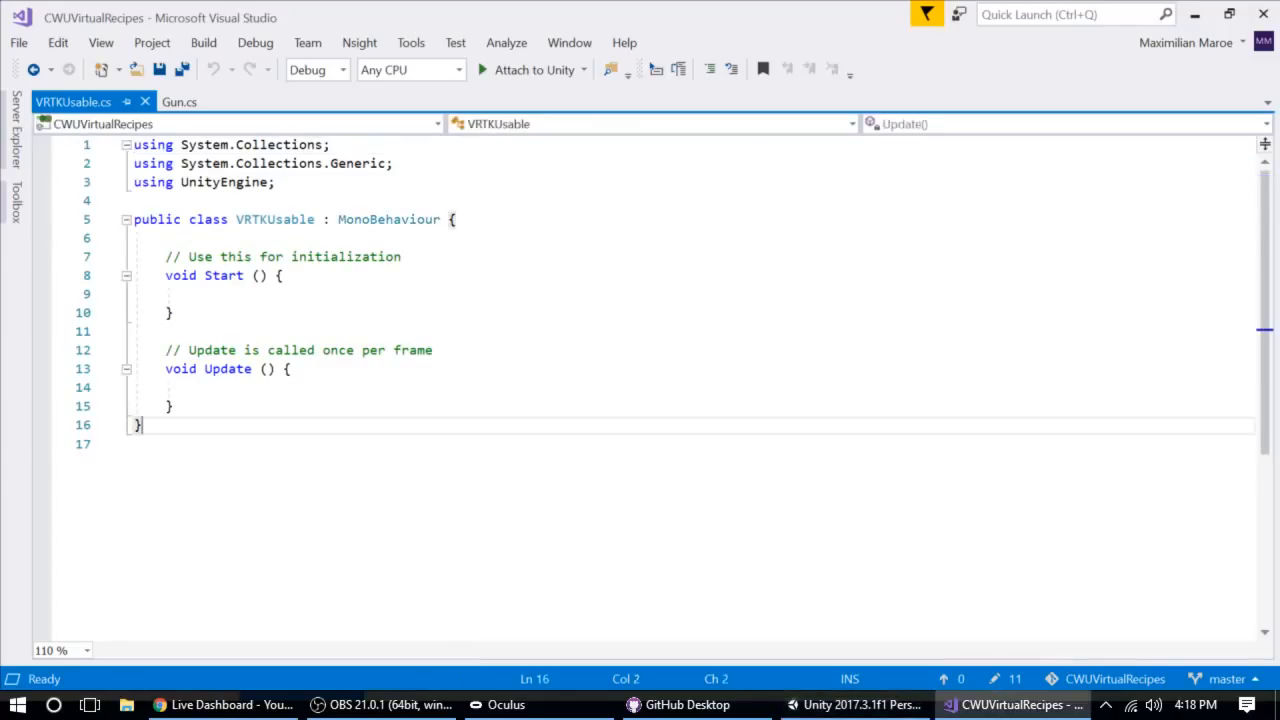
Move the opening brace of the VRTKUsable class onto its own line.
click(440, 219)
key(Right)
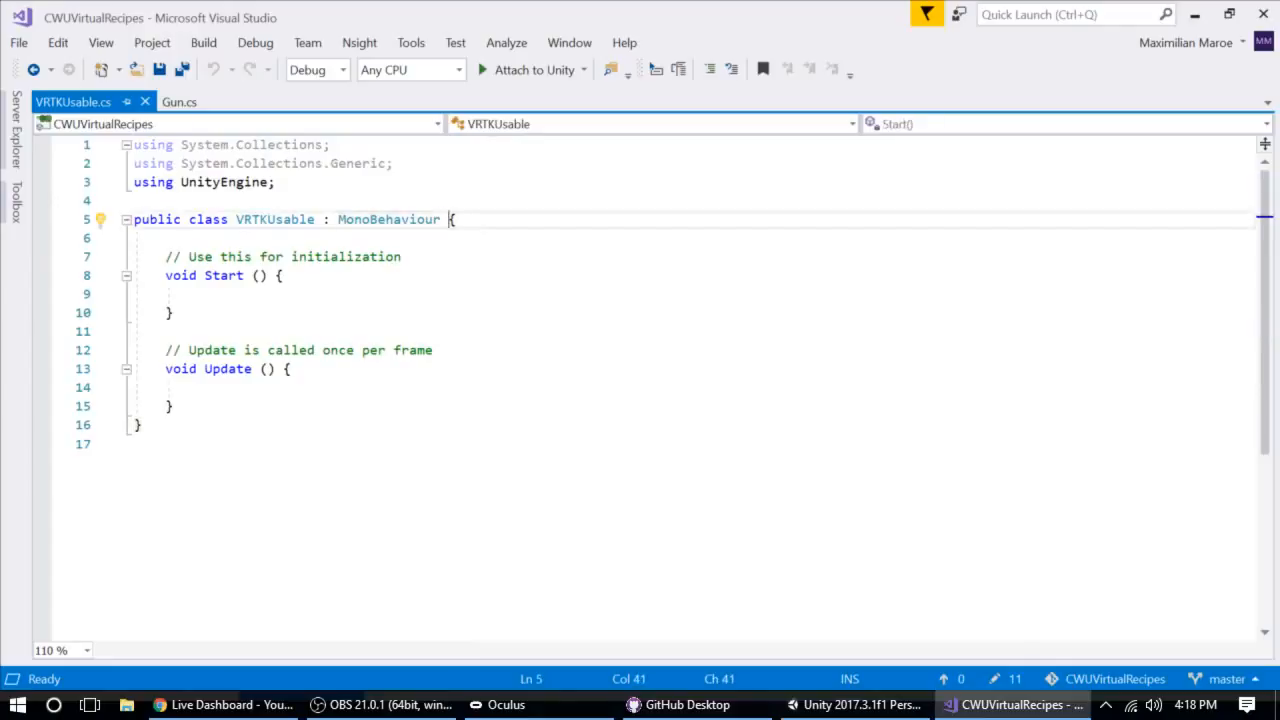
key(BackSpace)
key(Return)
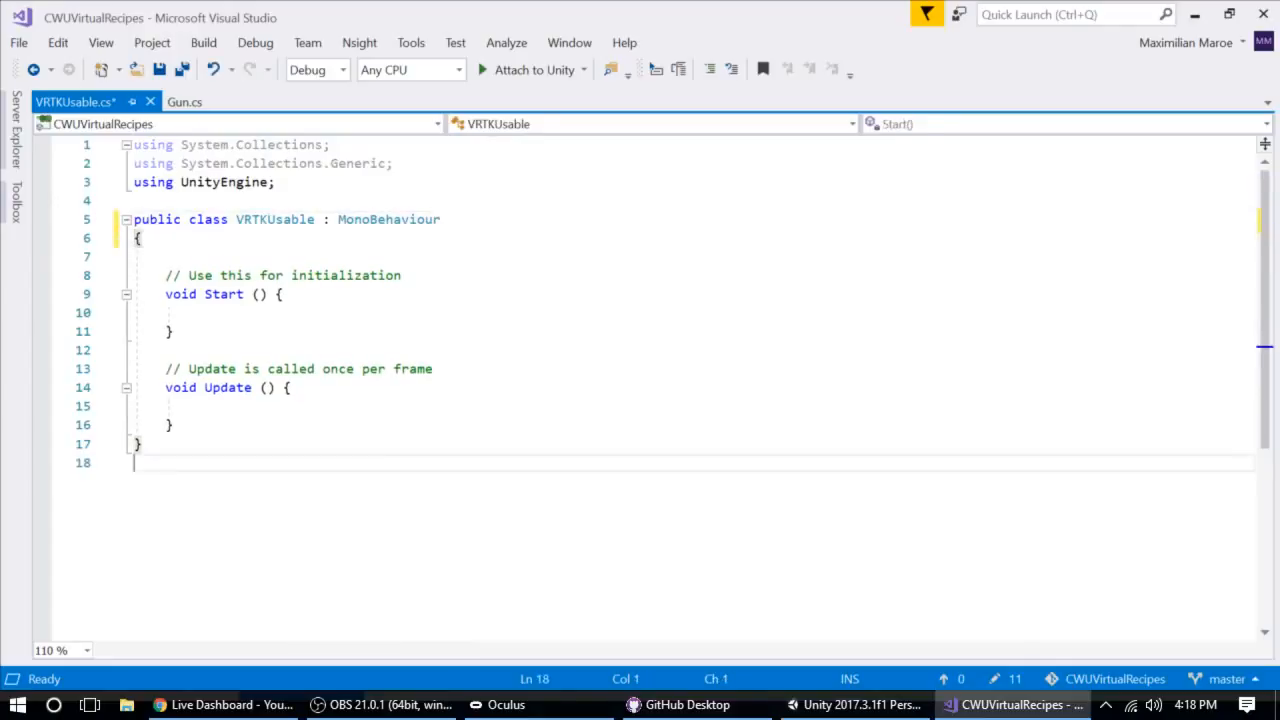
Replace all of VRTKUsable.cs with the copied Gun code and remove the VRTK.Examples namespace wrapper with its braces.
key(ctrl+a)
key(ctrl+v)
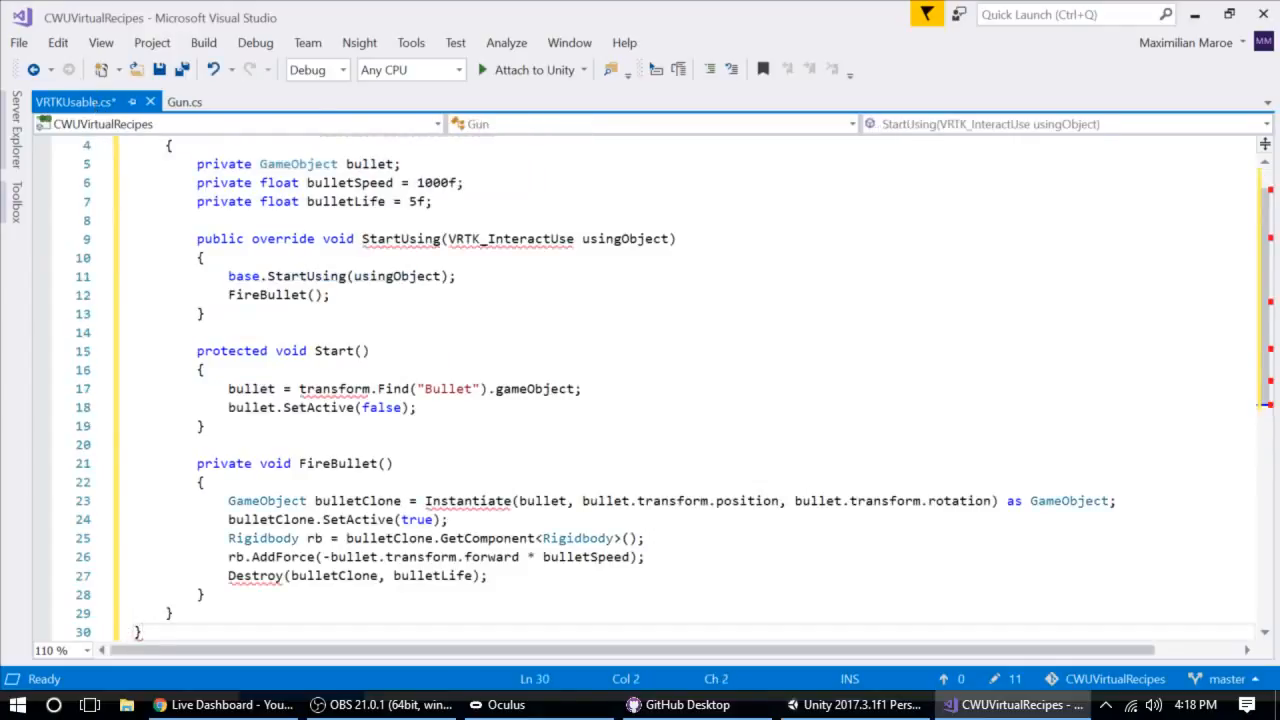
scroll(674, 388, up, 2)
scroll(674, 388, down, 5)
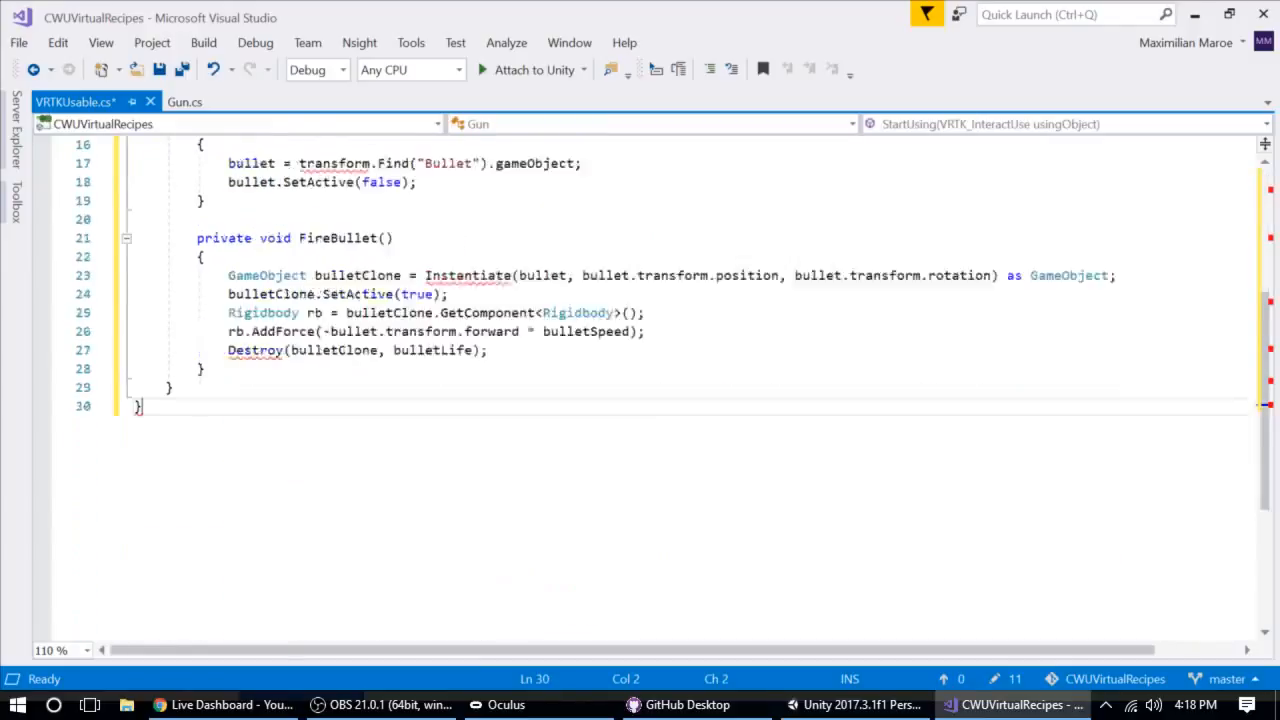
scroll(674, 388, up, 5)
scroll(640, 388, down, 4)
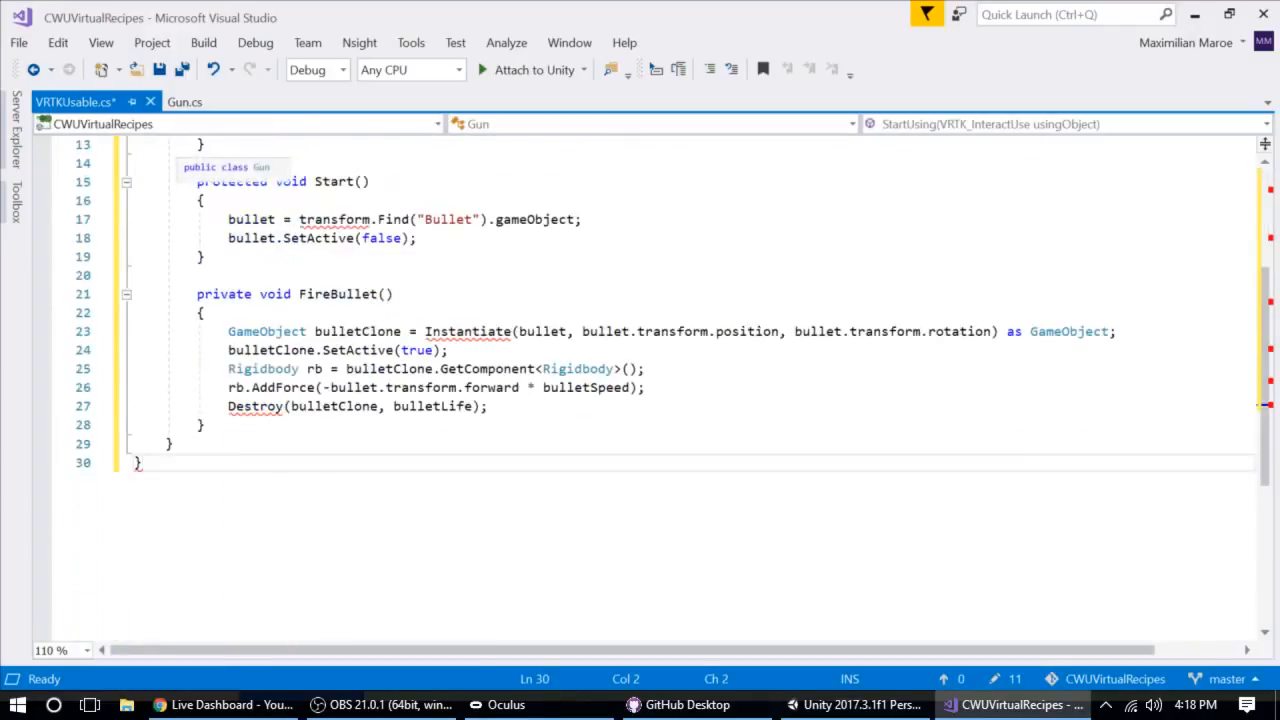
scroll(640, 388, up, 4)
scroll(640, 388, down, 6)
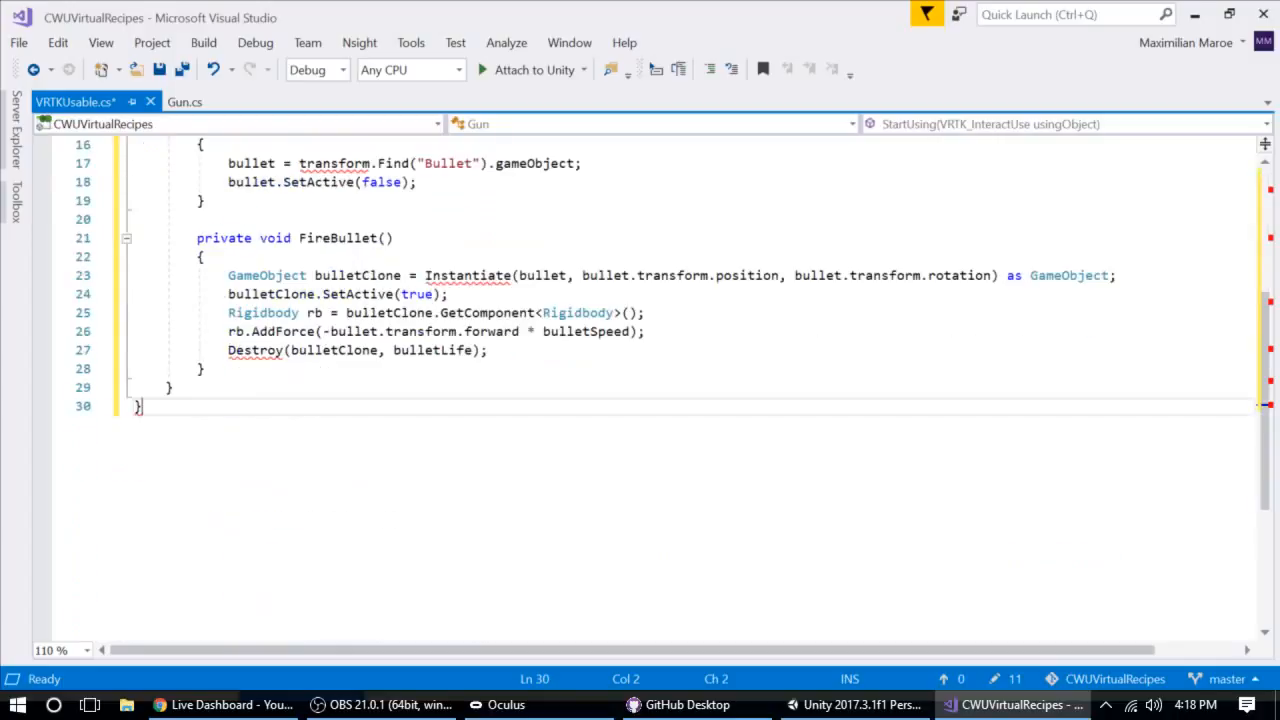
key(BackSpace)
key(BackSpace)
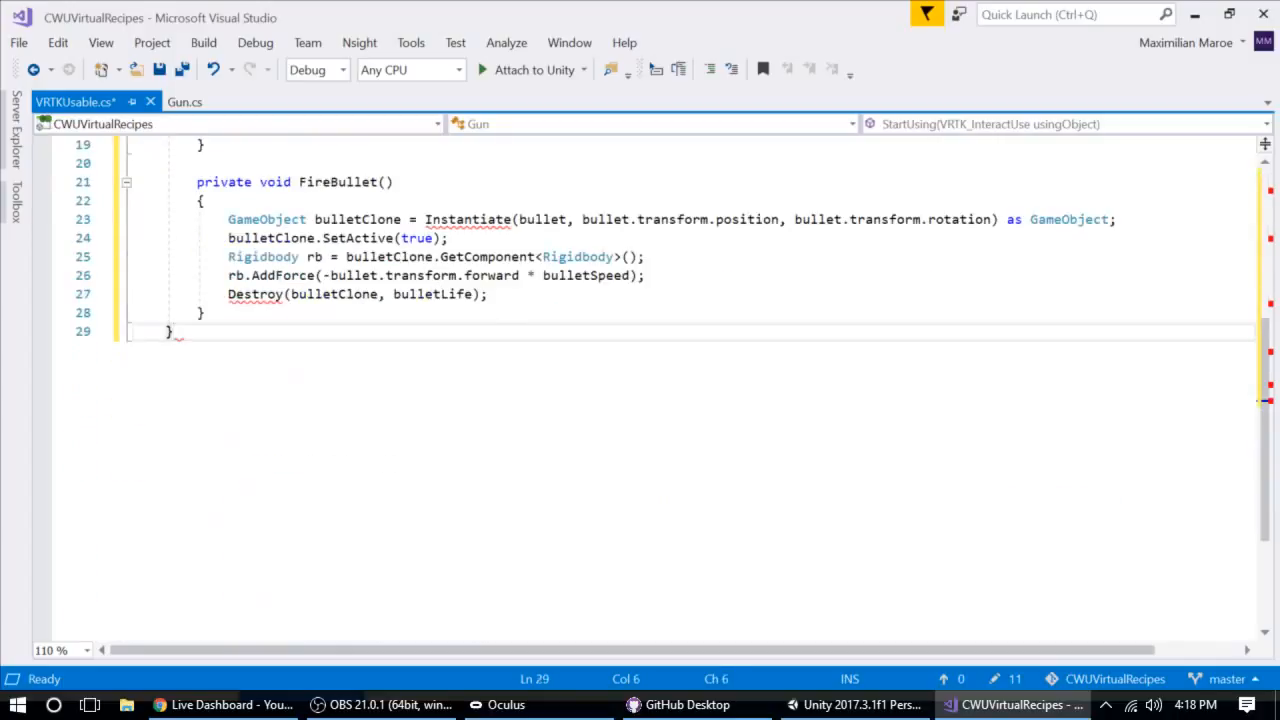
scroll(640, 388, up, 6)
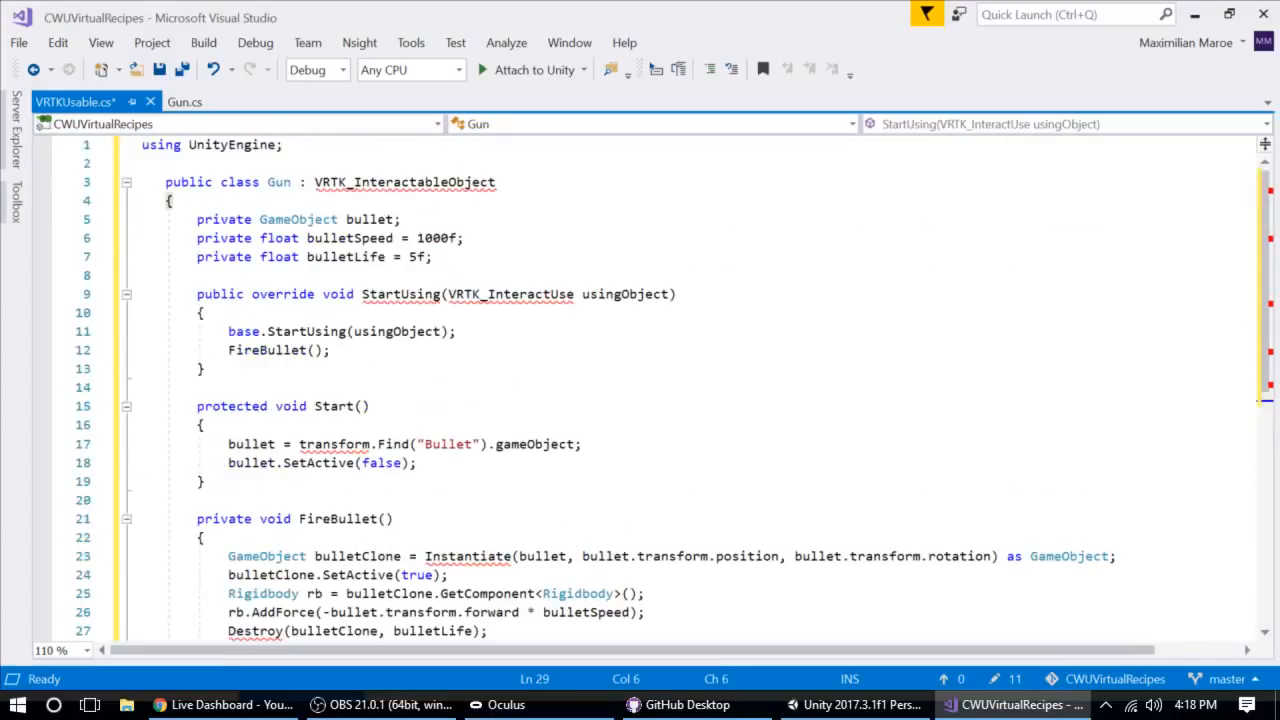
Unindent the whole class block by one level and remove the leading space before the using UnityEngine line.
key(shift+Up)
key(shift+Up)
key(shift+Up)
key(shift+Up)
key(shift+Up)
key(shift+Up)
key(shift+Up)
key(shift+Up)
key(shift+Up)
key(shift+Up)
key(shift+Up)
key(shift+Up)
key(shift+Up)
key(shift+Up)
key(shift+Up)
key(shift+Up)
key(shift+Up)
key(shift+Up)
key(shift+Up)
key(shift+Up)
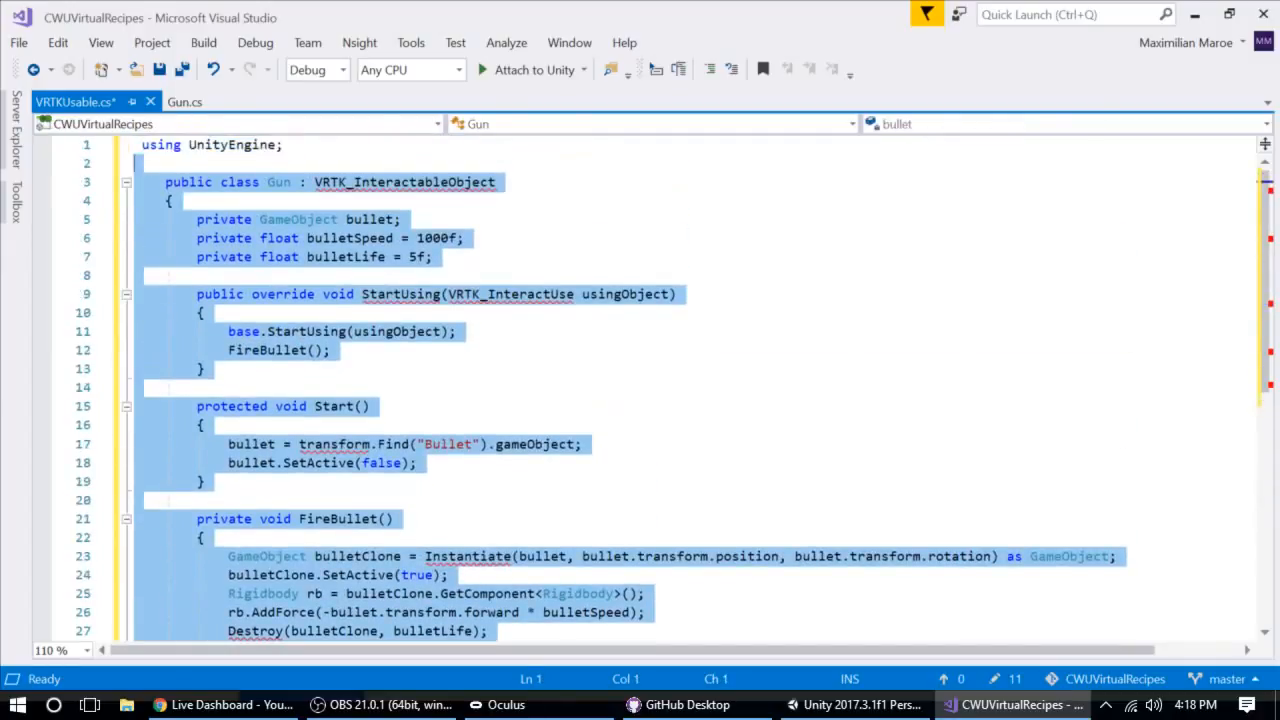
key(shift+Down)
key(shift+Tab)
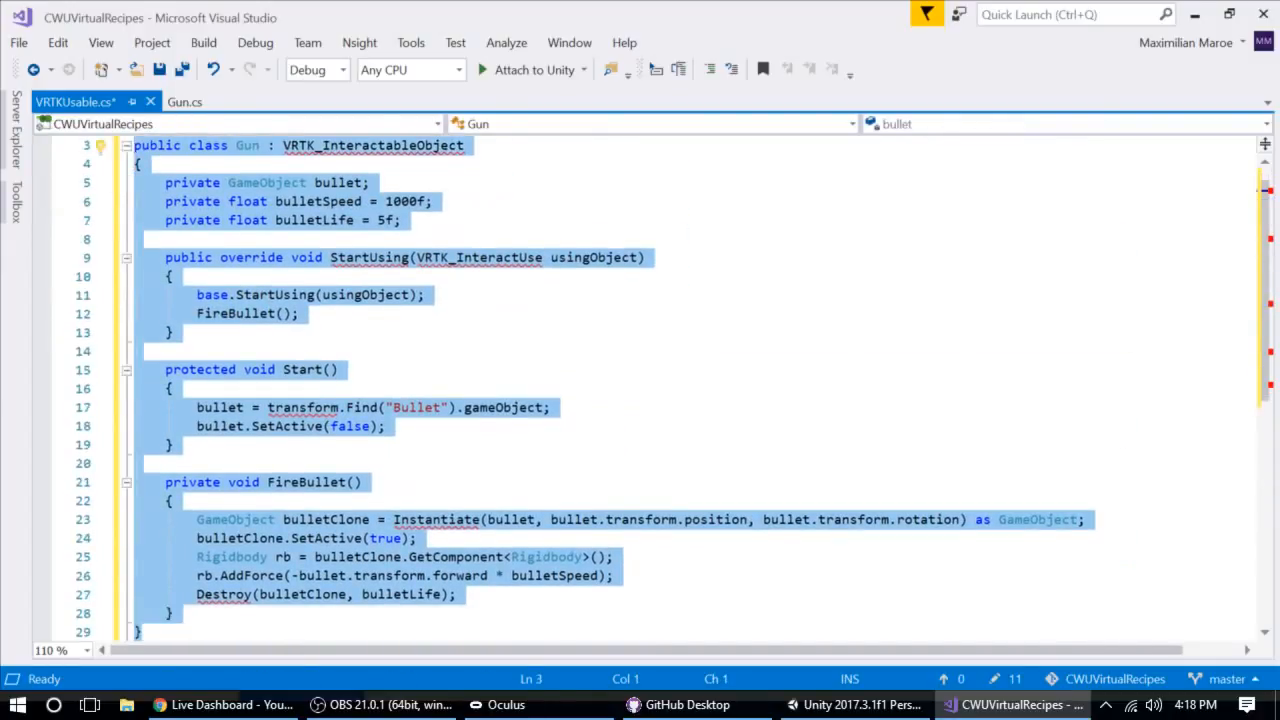
scroll(640, 388, up, 1)
click(141, 145)
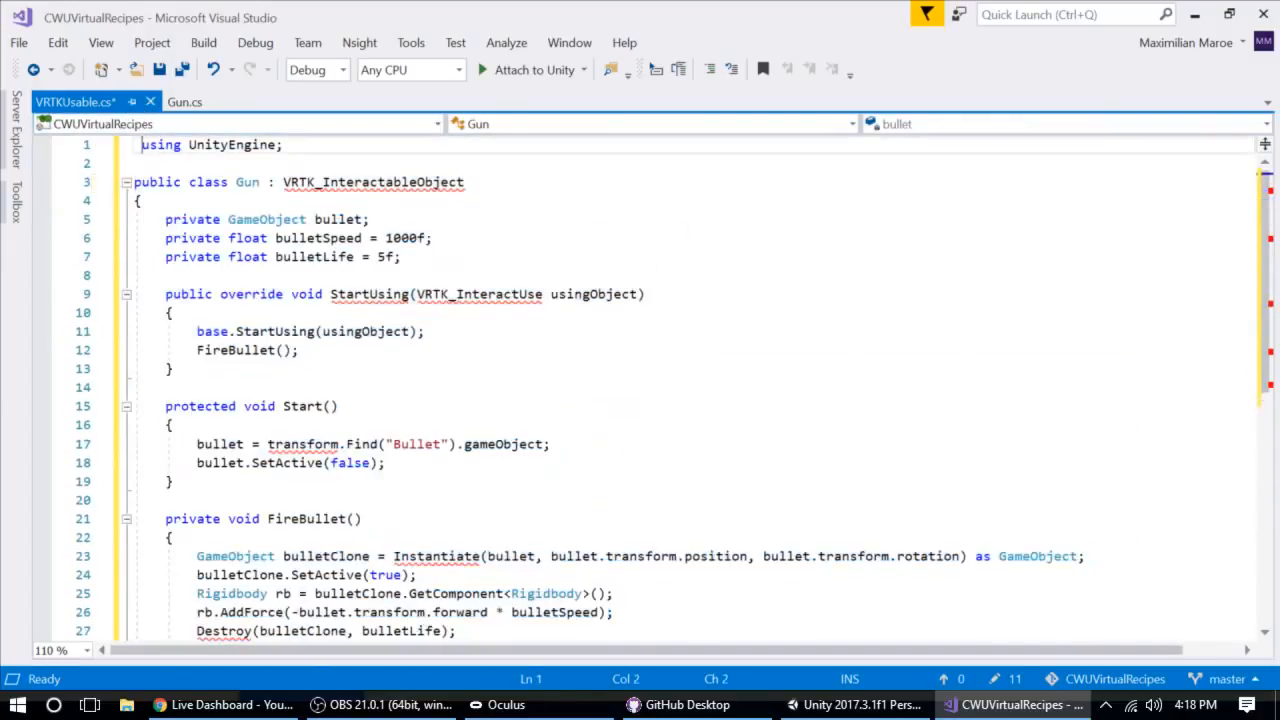
key(BackSpace)
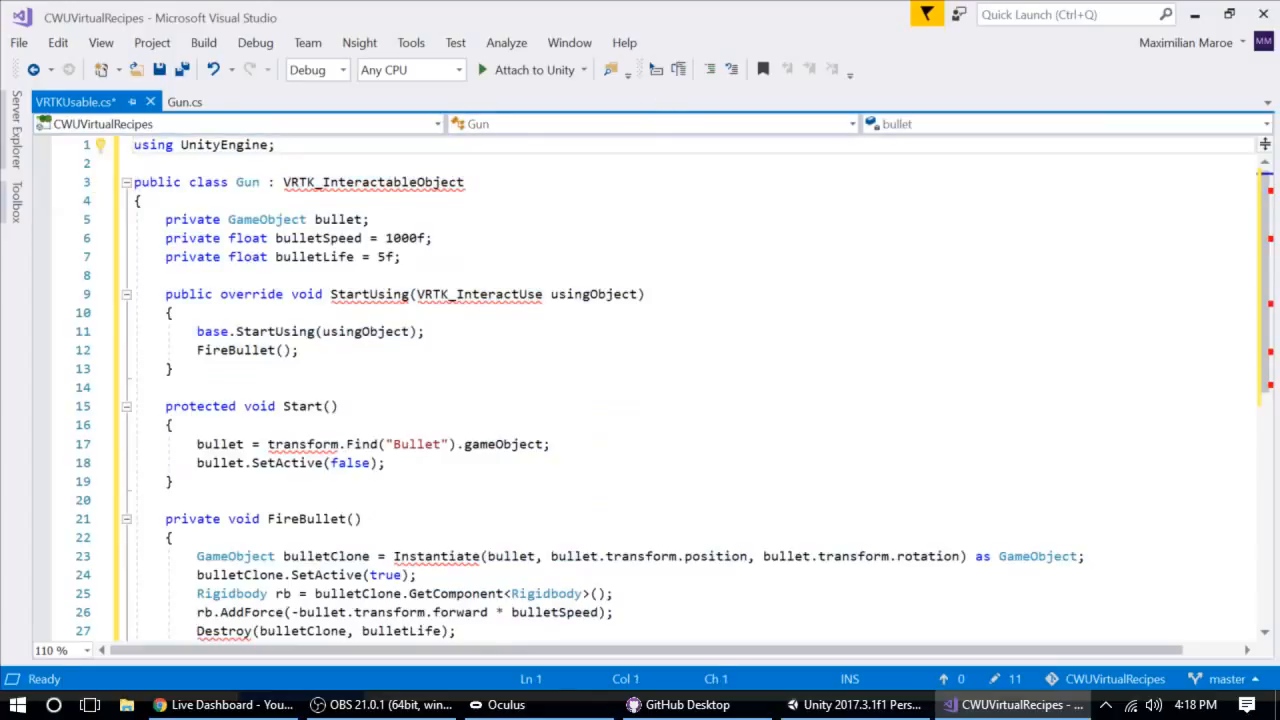
Delete the bullet, bulletSpeed and bulletLife field declarations from the class.
click(165, 219)
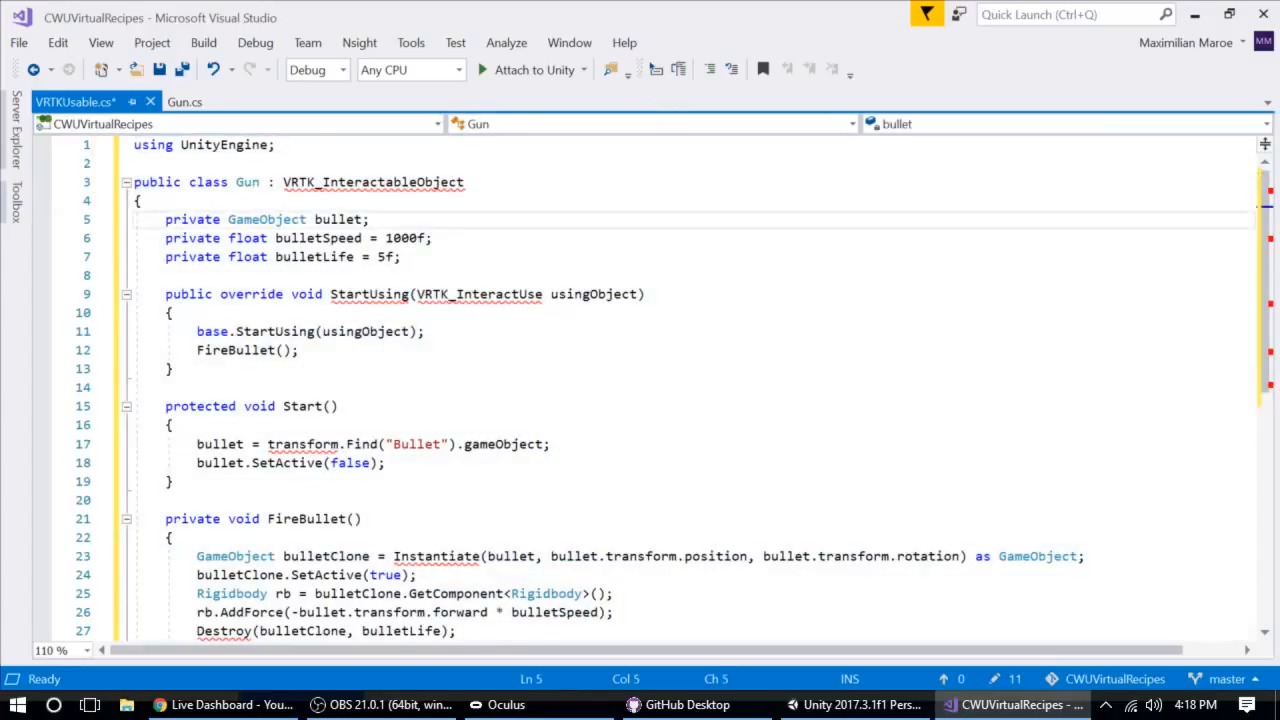
drag(401, 257, 120, 222)
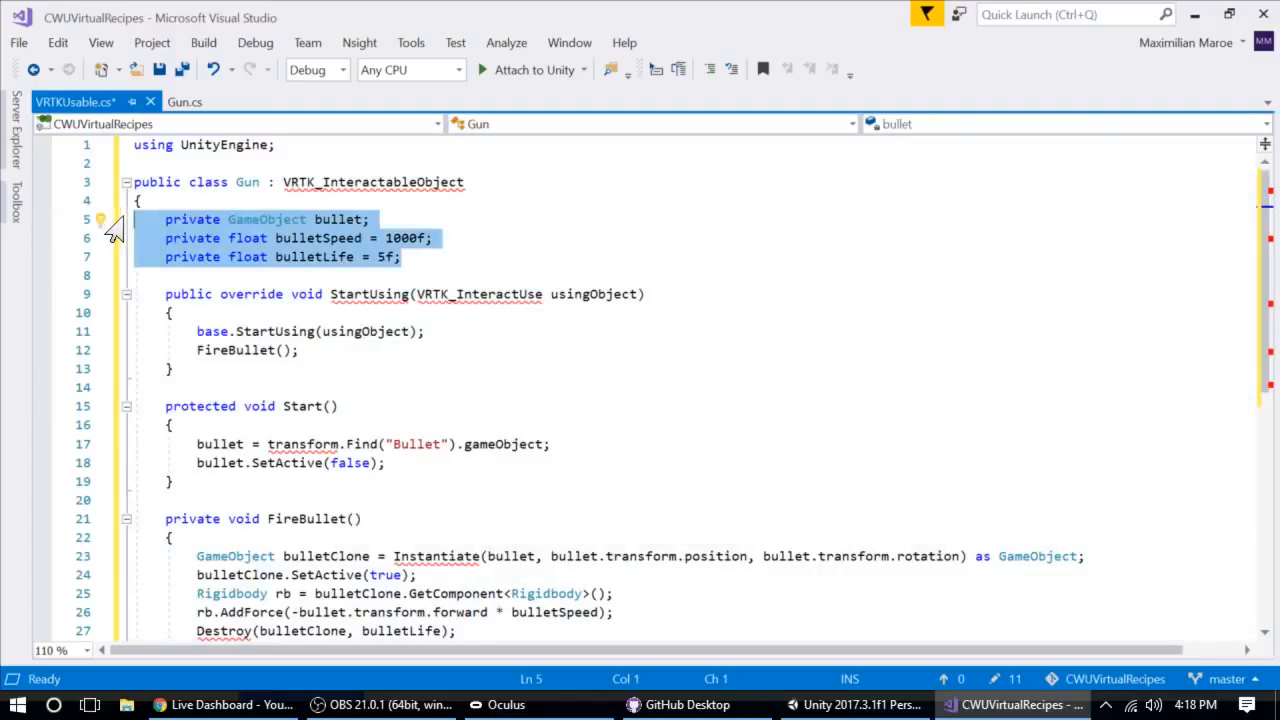
key(Delete)
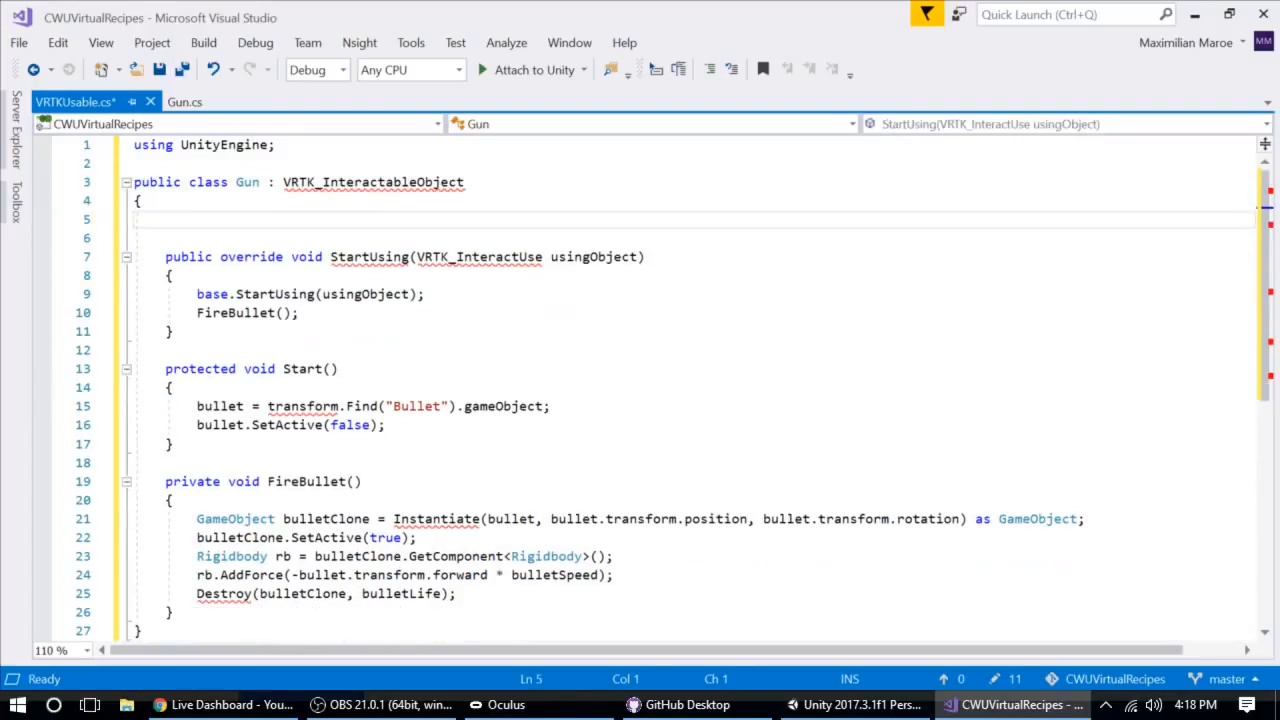
Delete the entire FireBullet method from the class.
scroll(640, 380, down, 1)
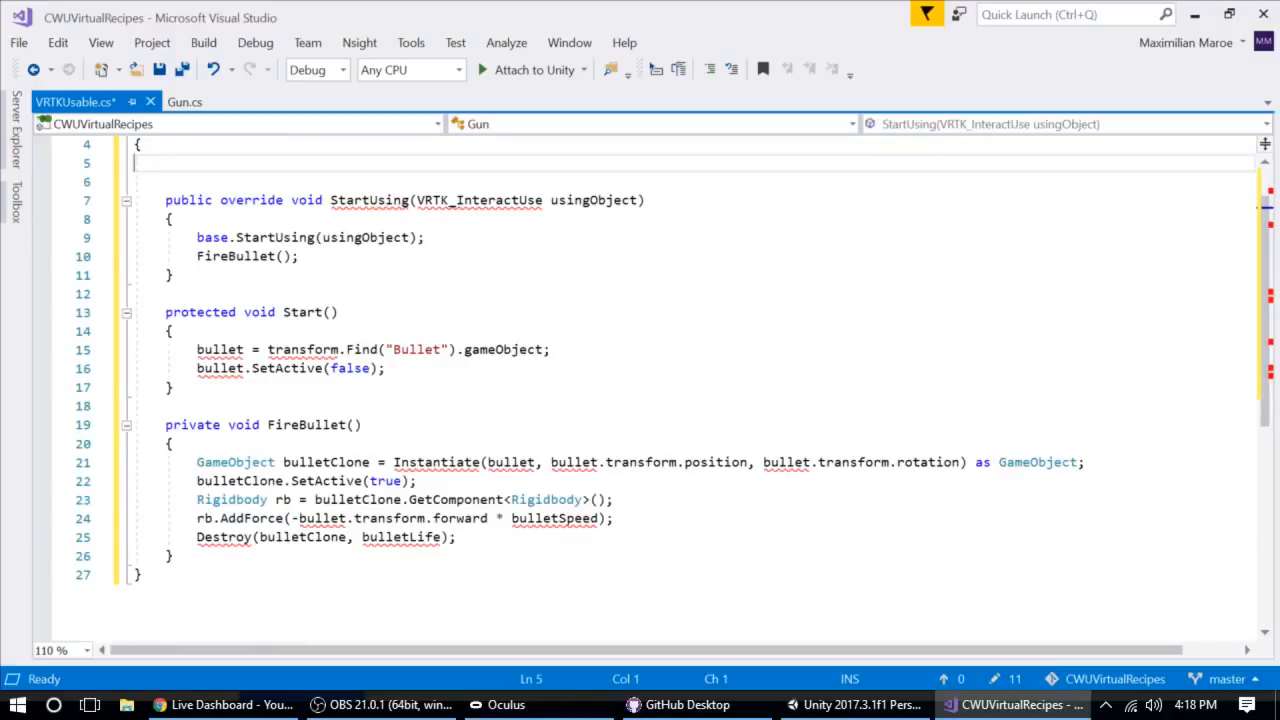
drag(178, 556, 100, 430)
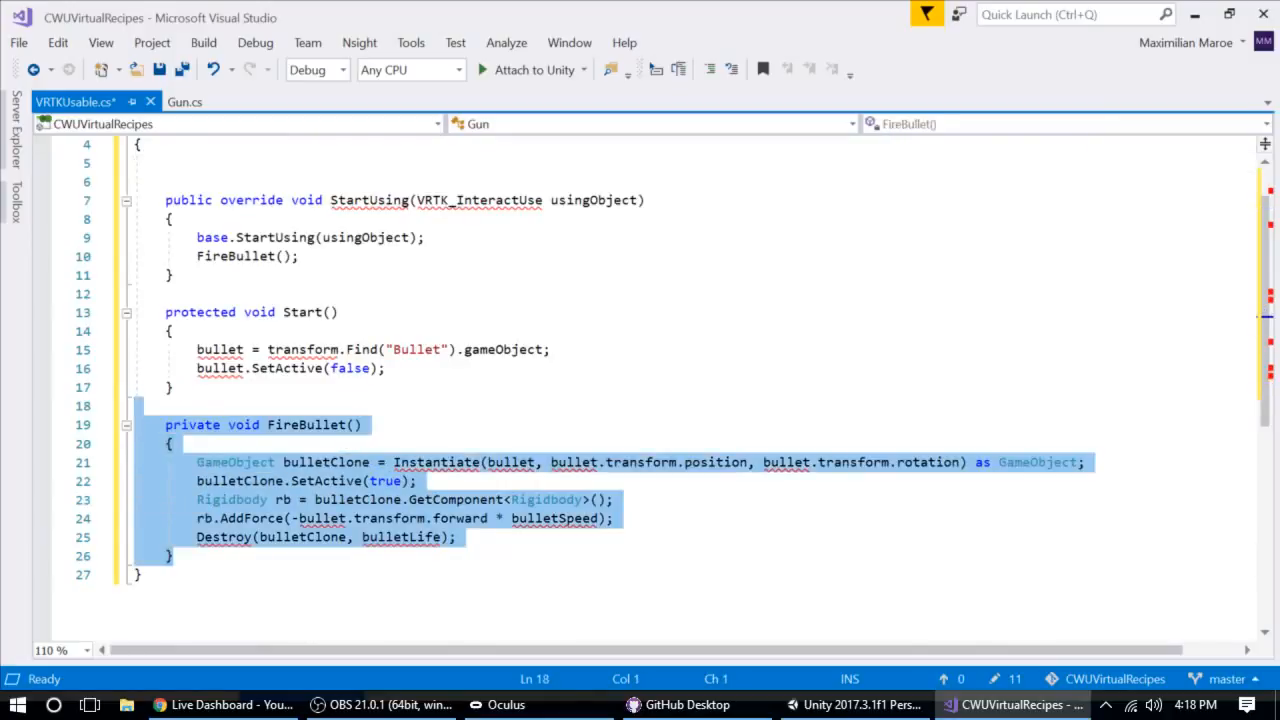
key(Delete)
key(Delete)
Empty the body of the Start method and remove the blank line below it.
drag(385, 368, 134, 349)
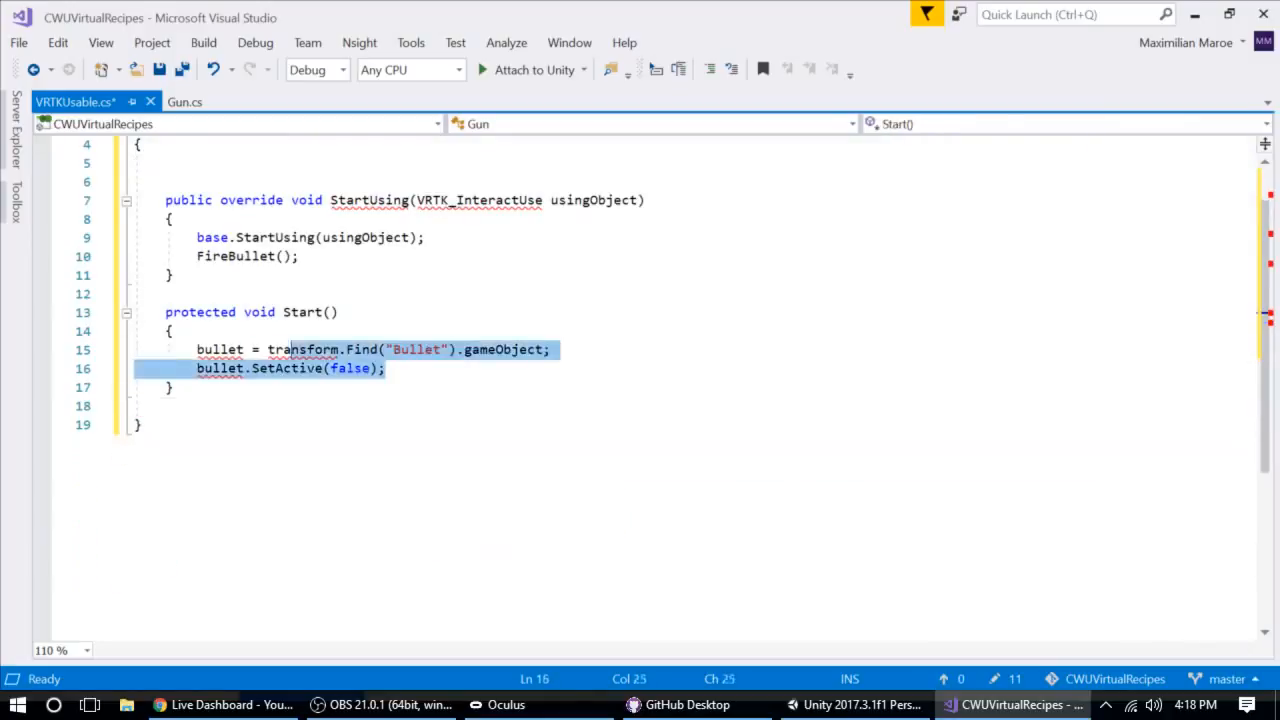
key(Delete)
key(Down)
key(End)
key(Delete)
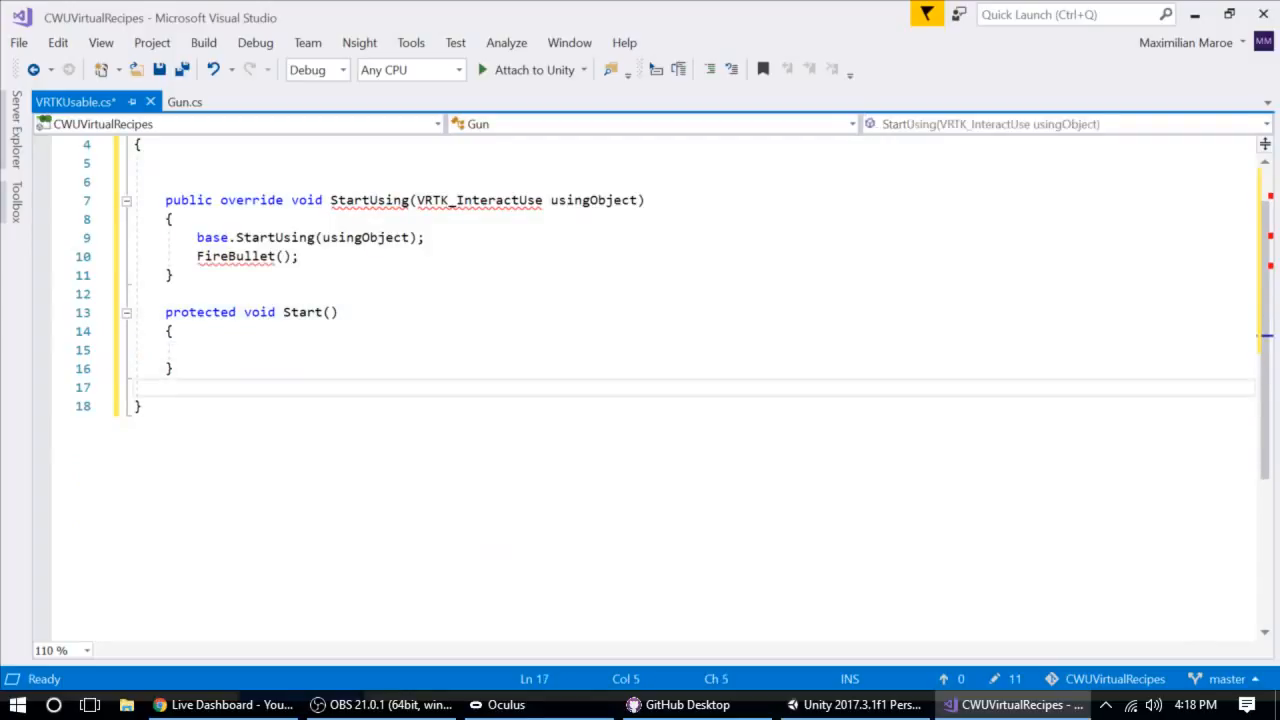
scroll(640, 388, up, 1)
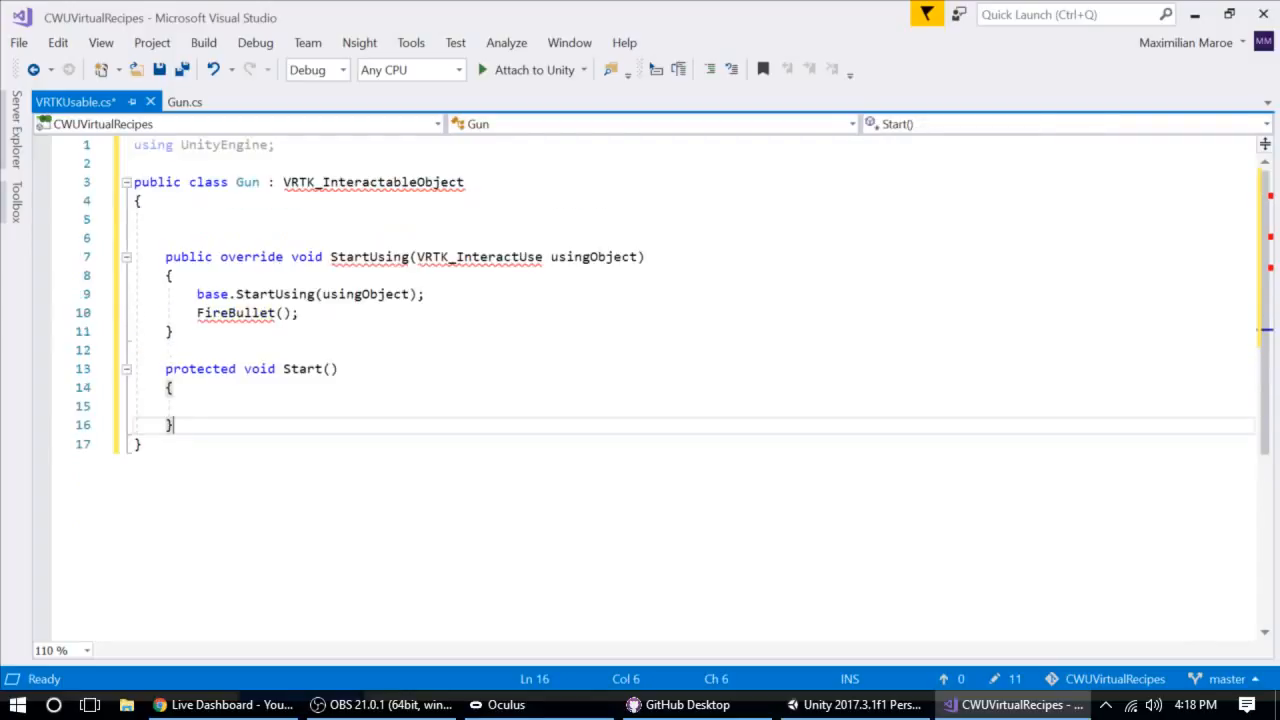
Rename the Gun class to VRTKUsable in its declaration.
click(299, 313)
key(shift+Home)
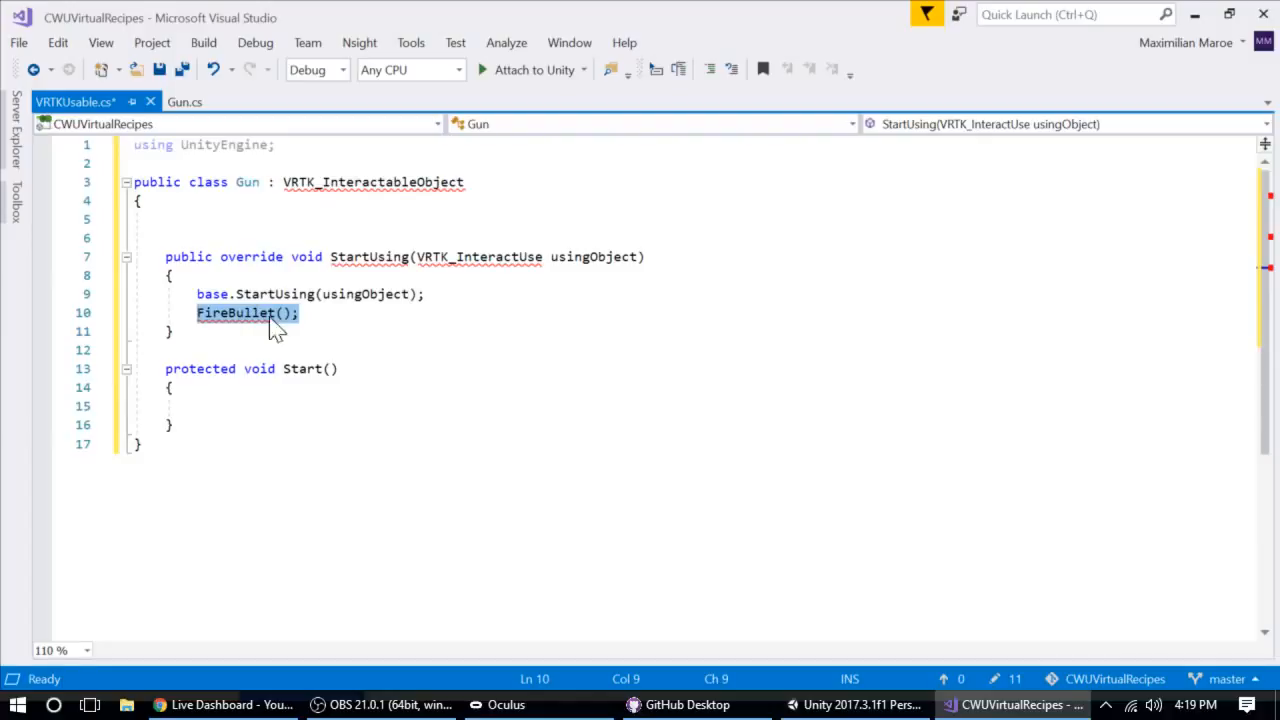
double_click(250, 183)
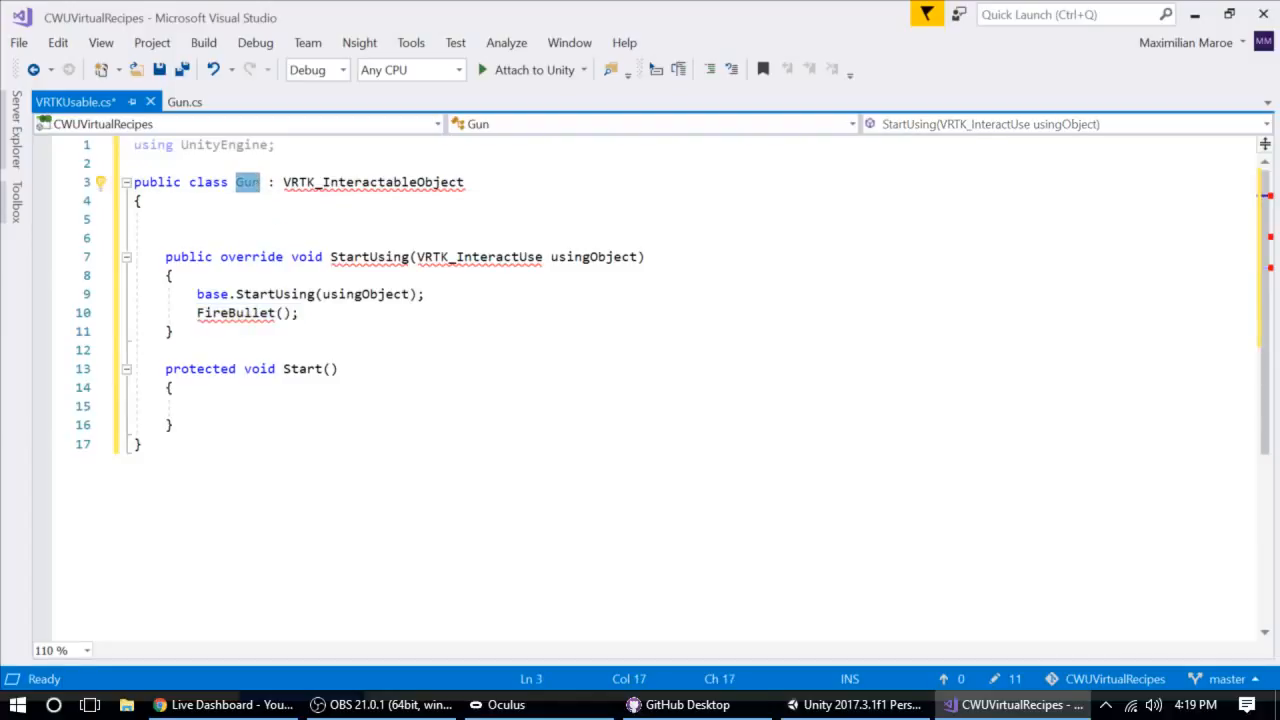
text(Usable)
key(BackSpace)
key(BackSpace)
key(BackSpace)
key(BackSpace)
key(BackSpace)
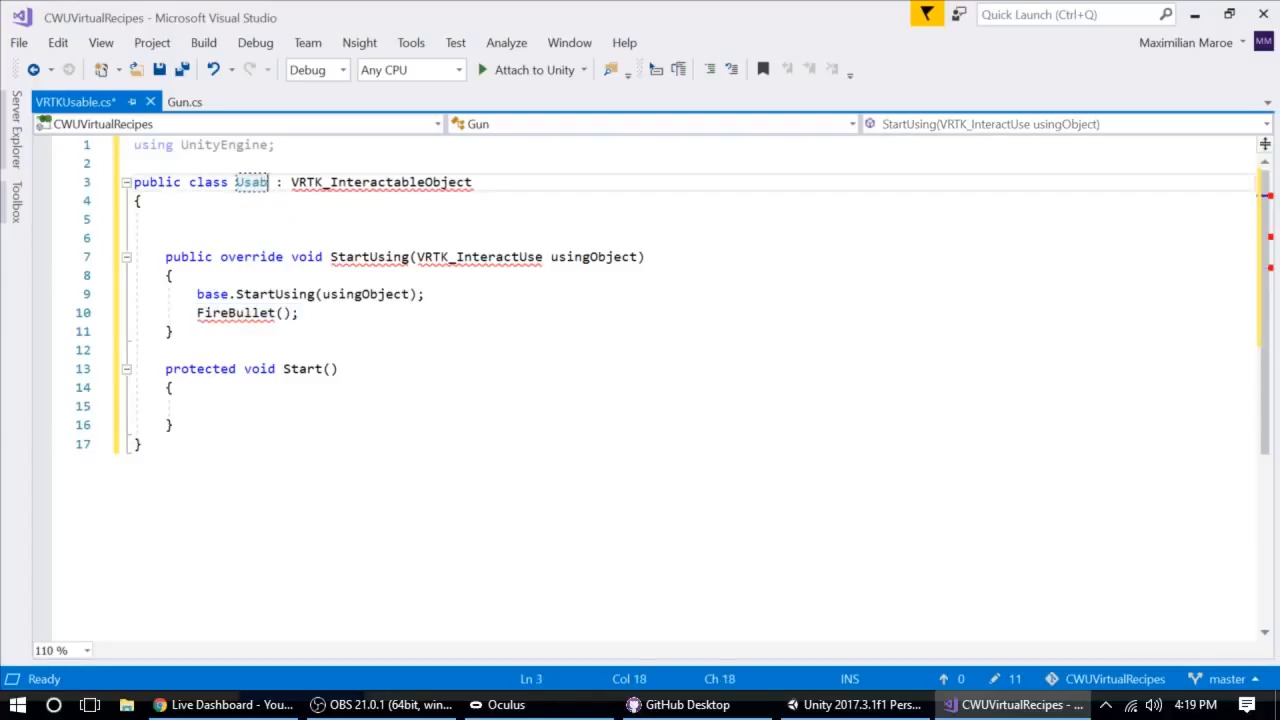
key(BackSpace)
text(VRTKUsa)
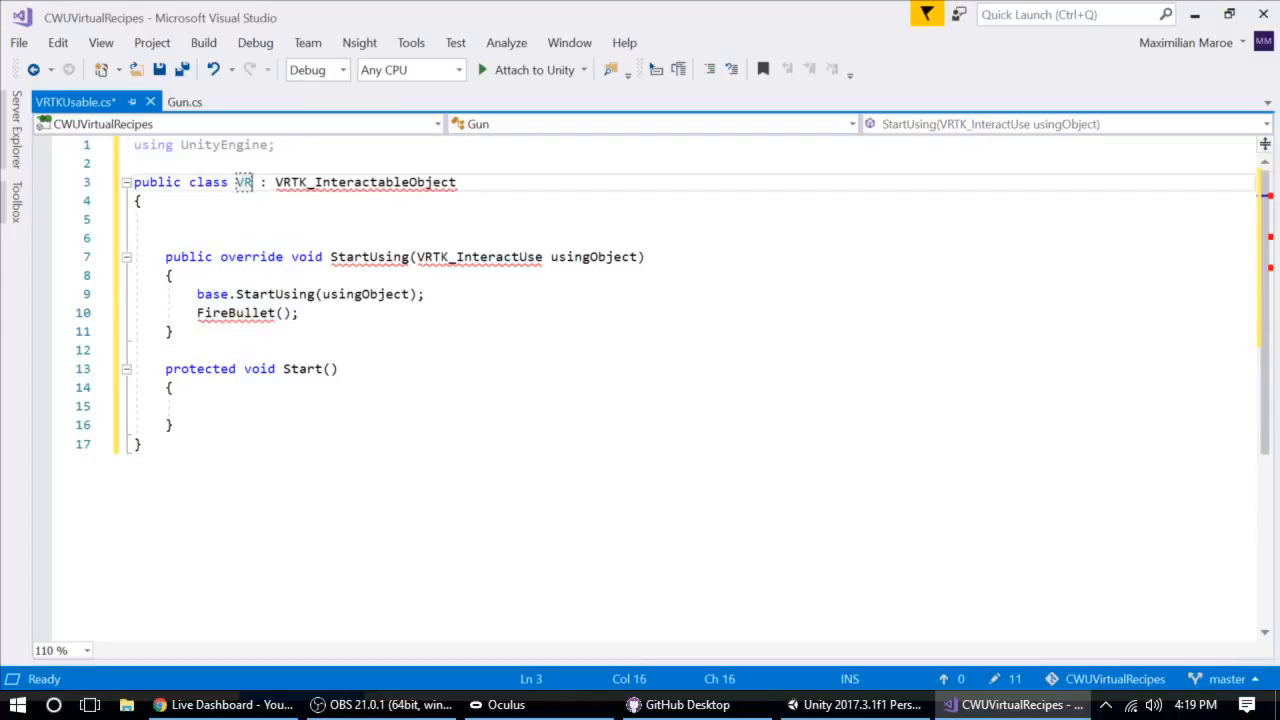
text(ble)
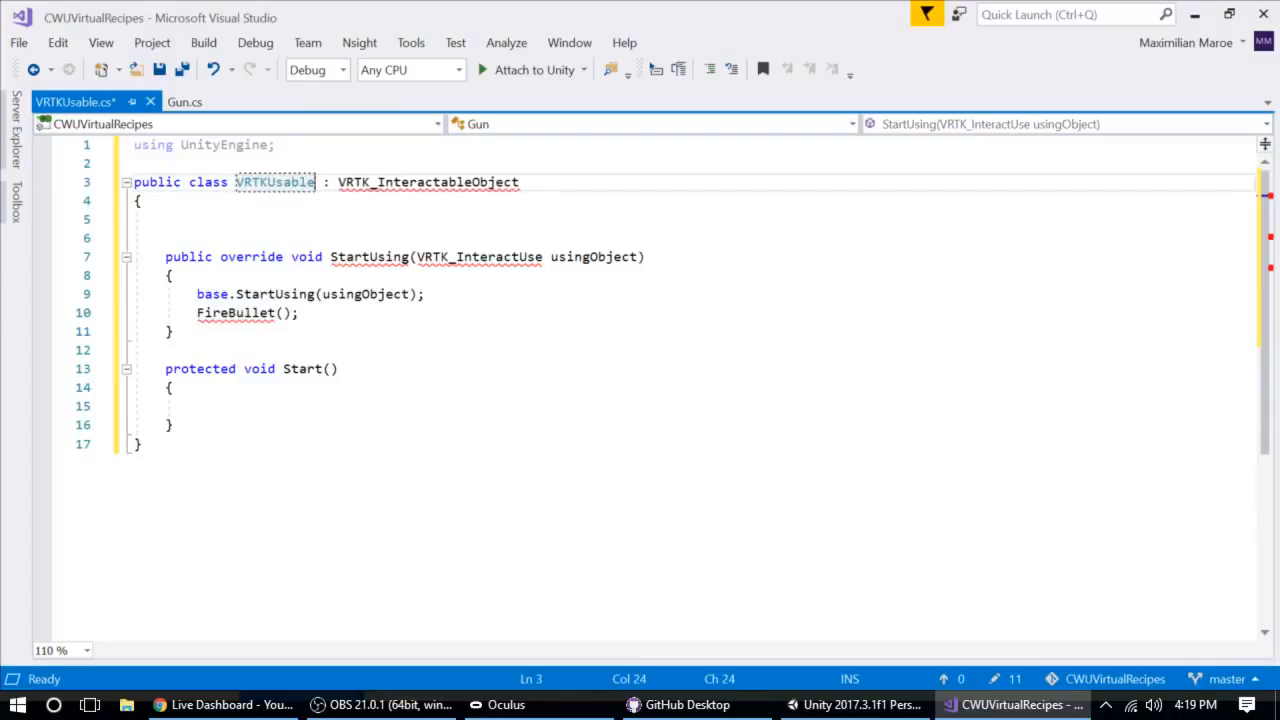
Add a using VRTK; directive below using UnityEngine; and save VRTKUsable.cs.
click(432, 182)
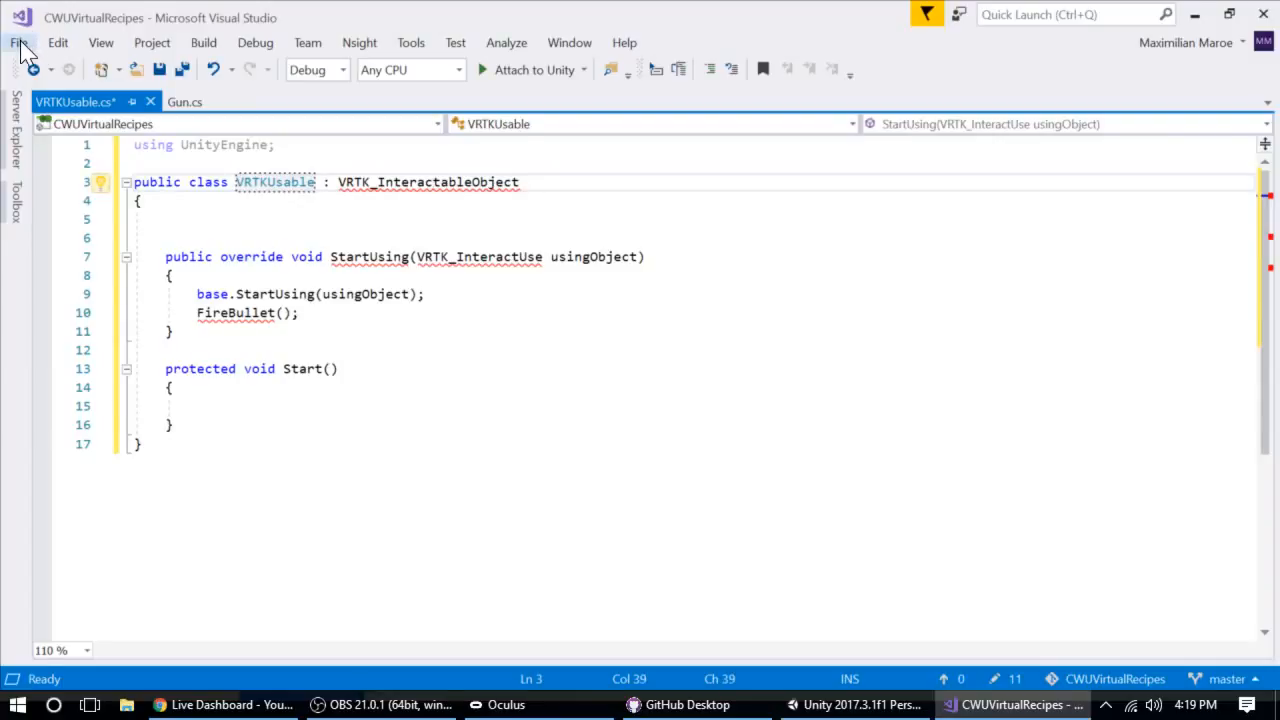
mouse_move(450, 183)
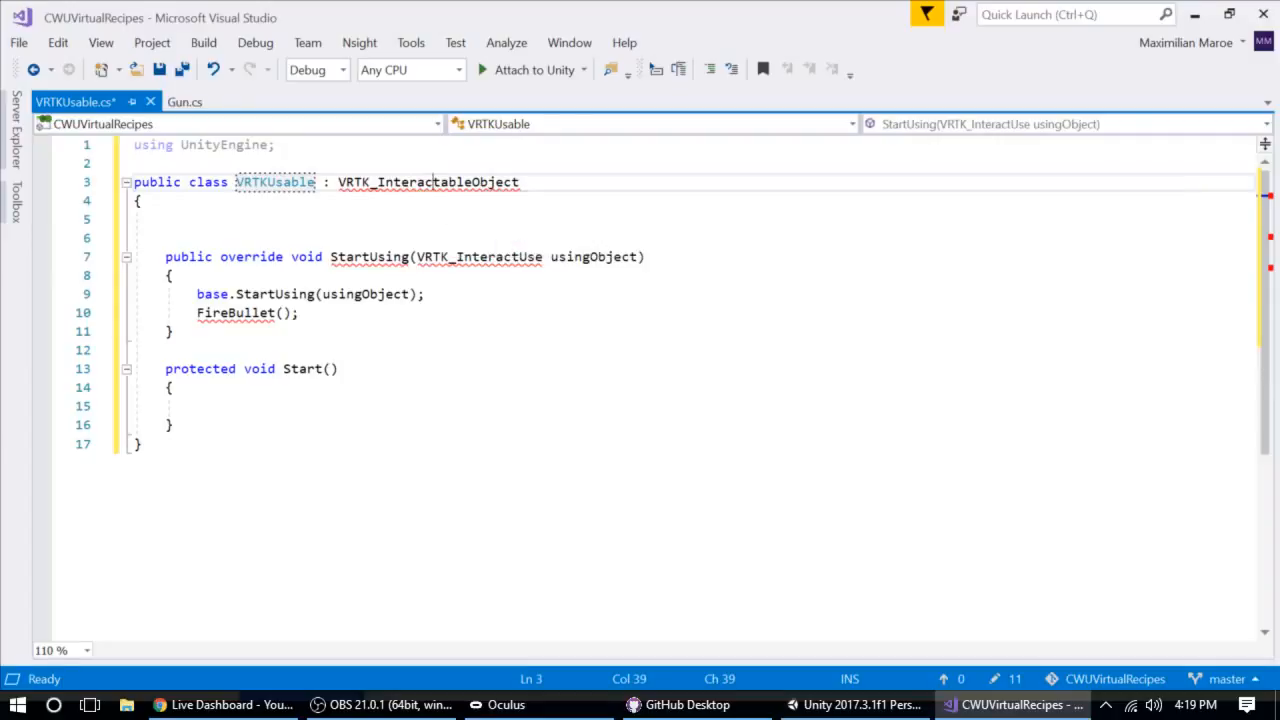
click(275, 145)
text(sing)
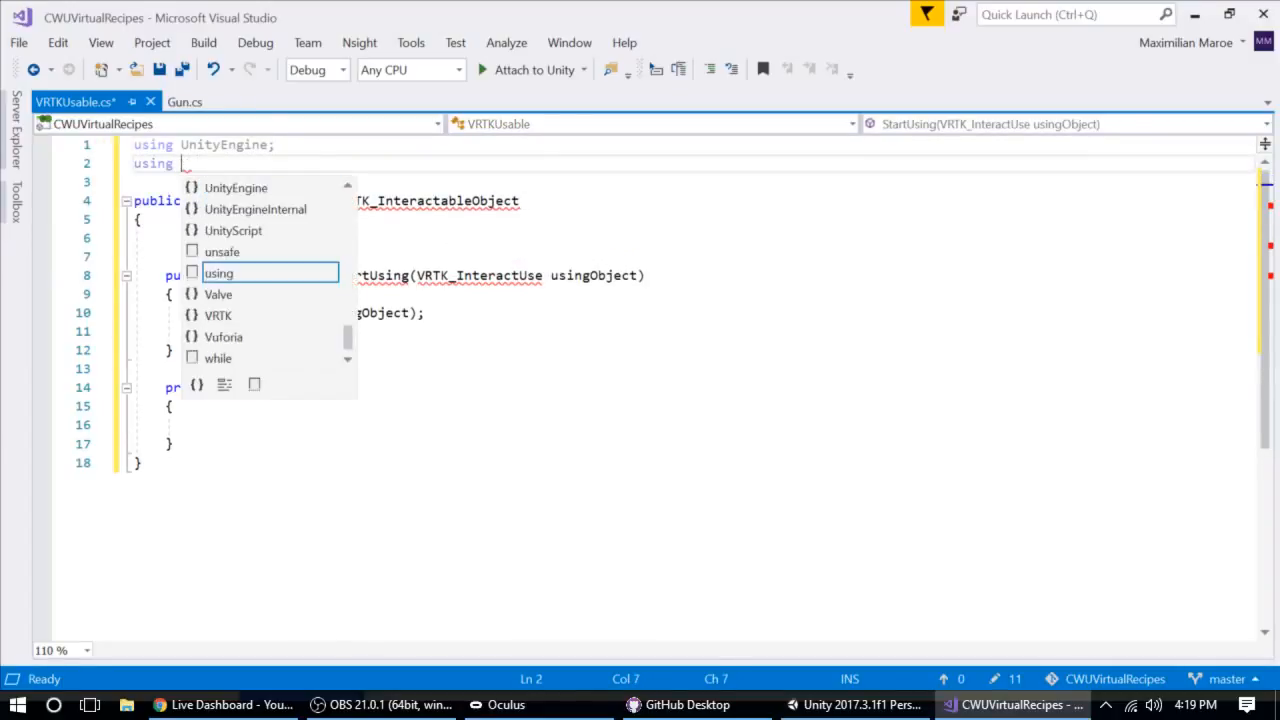
text( VRT)
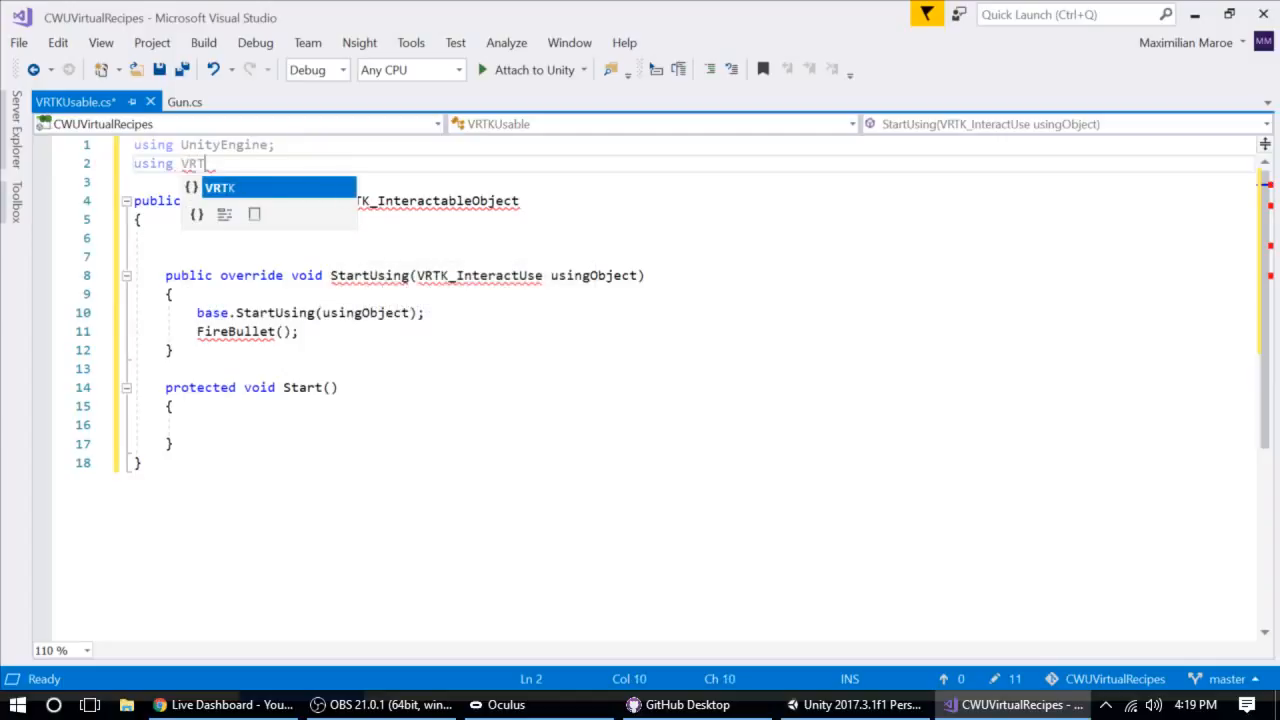
text(K;)
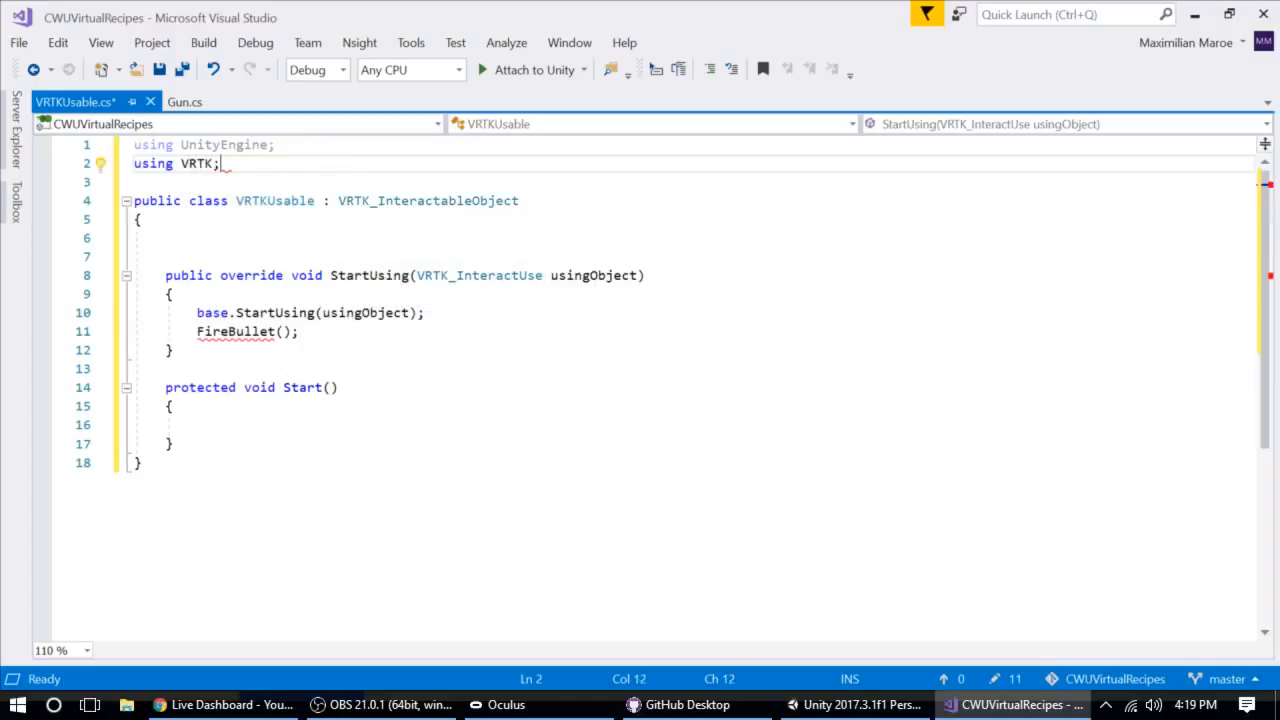
click(19, 42)
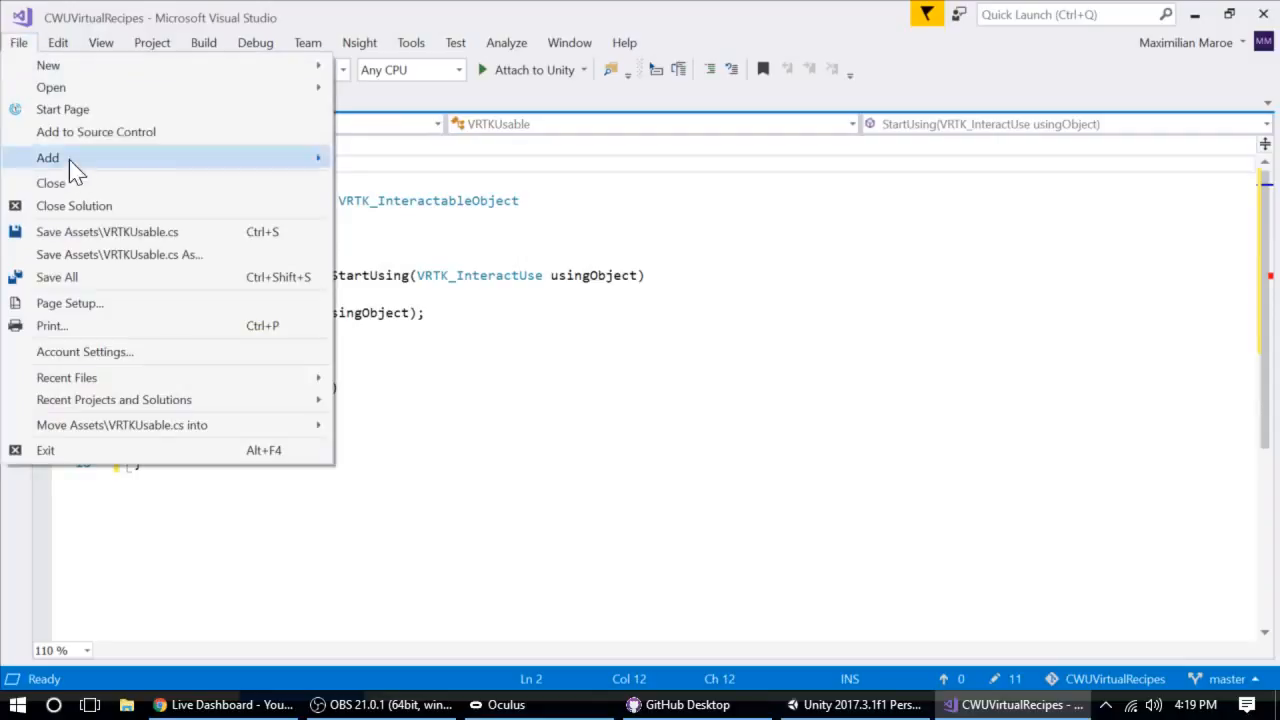
click(107, 231)
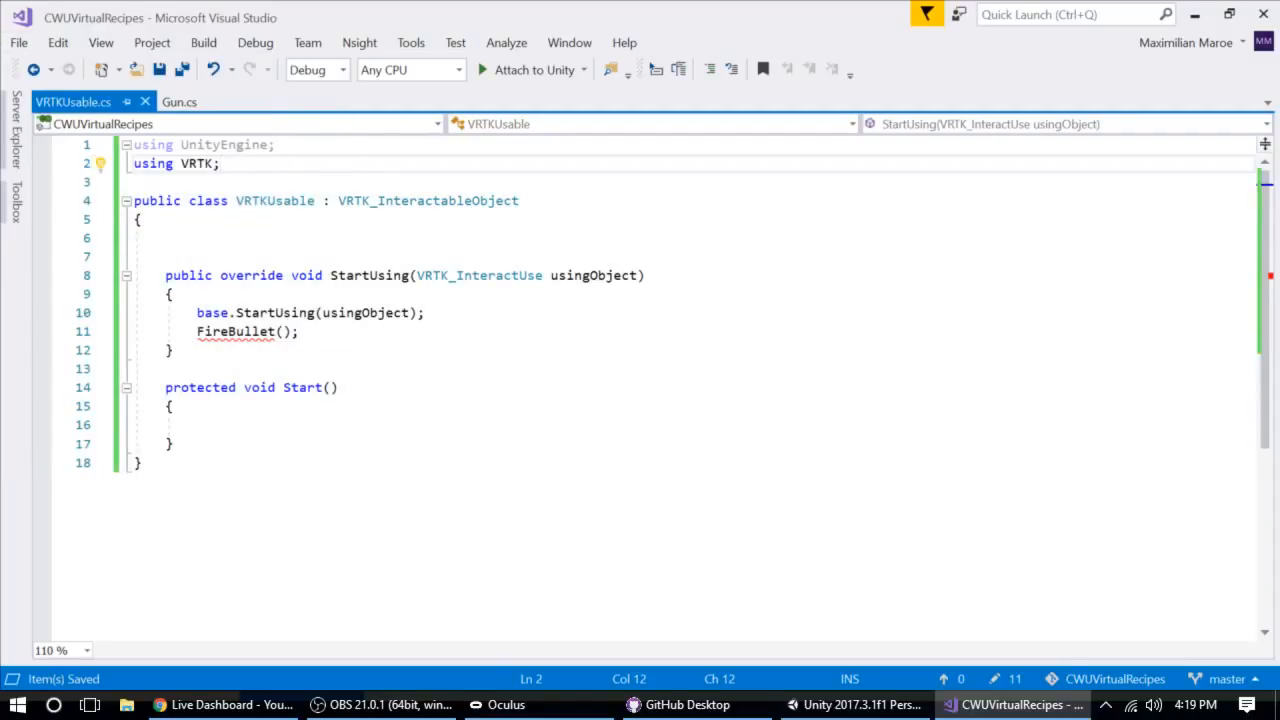
Rename the class to VRTK_Usable in its declaration and save the script.
click(268, 200)
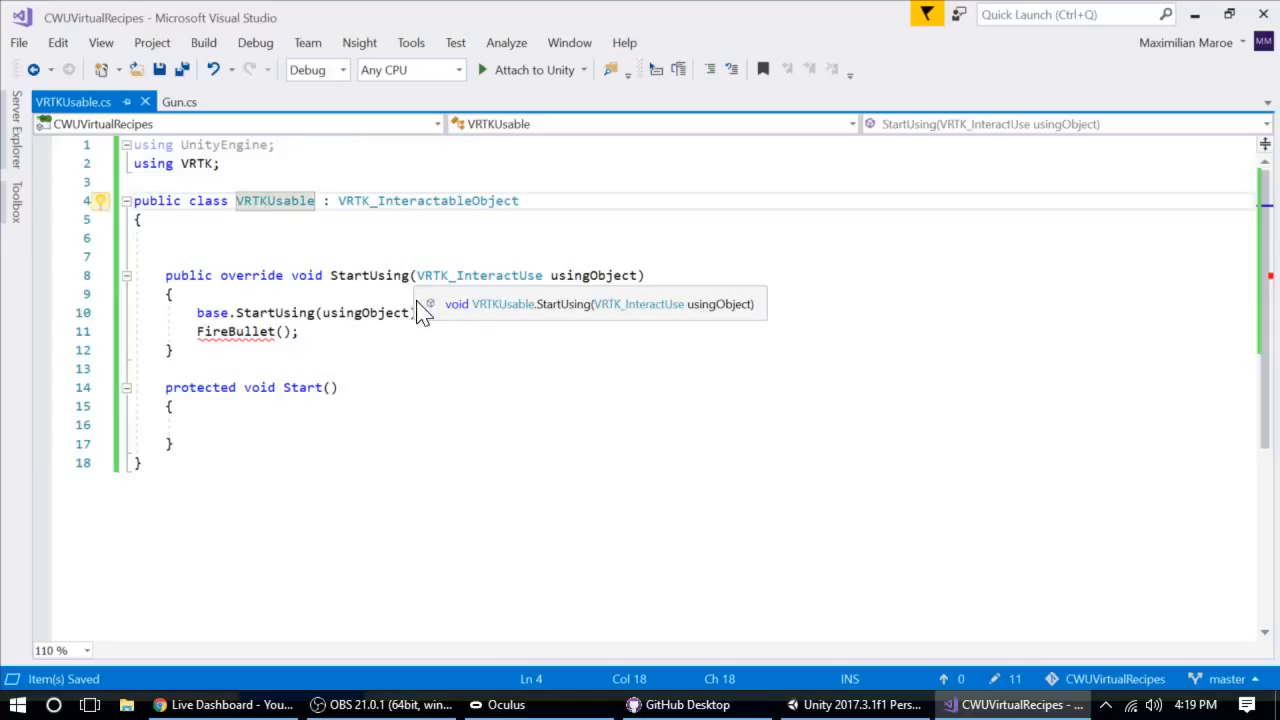
text(_)
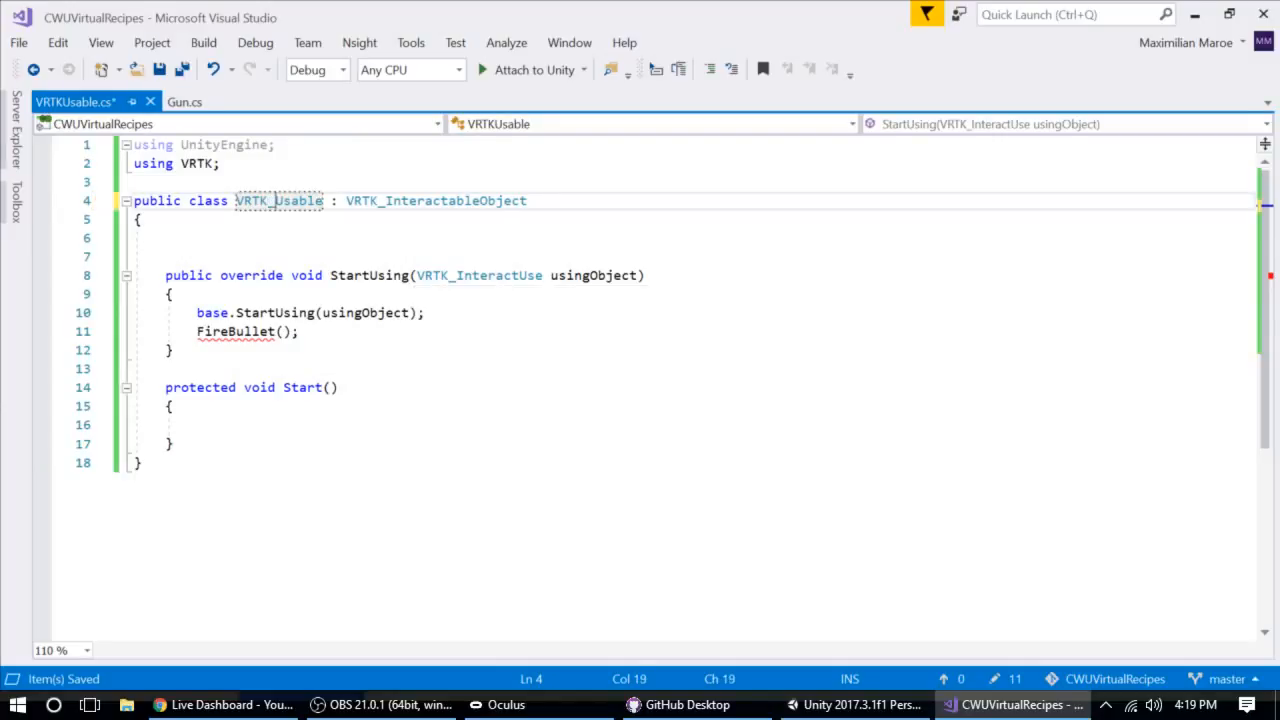
click(20, 45)
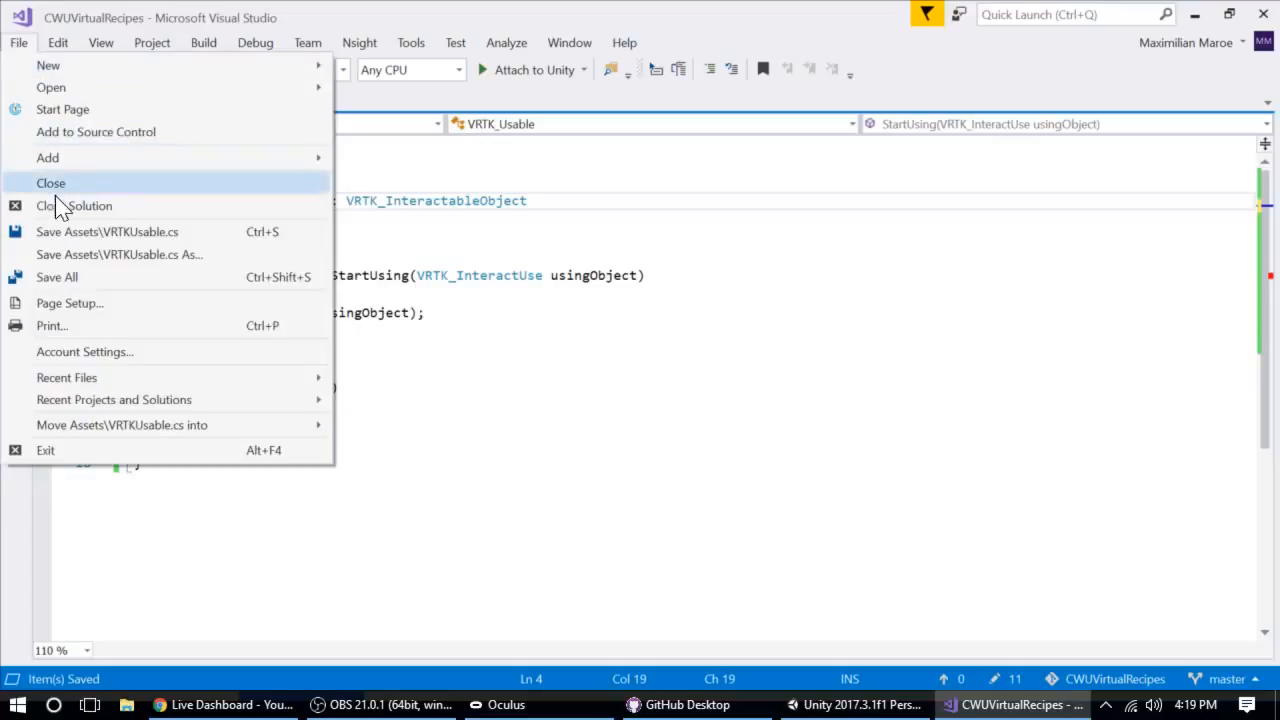
click(84, 239)
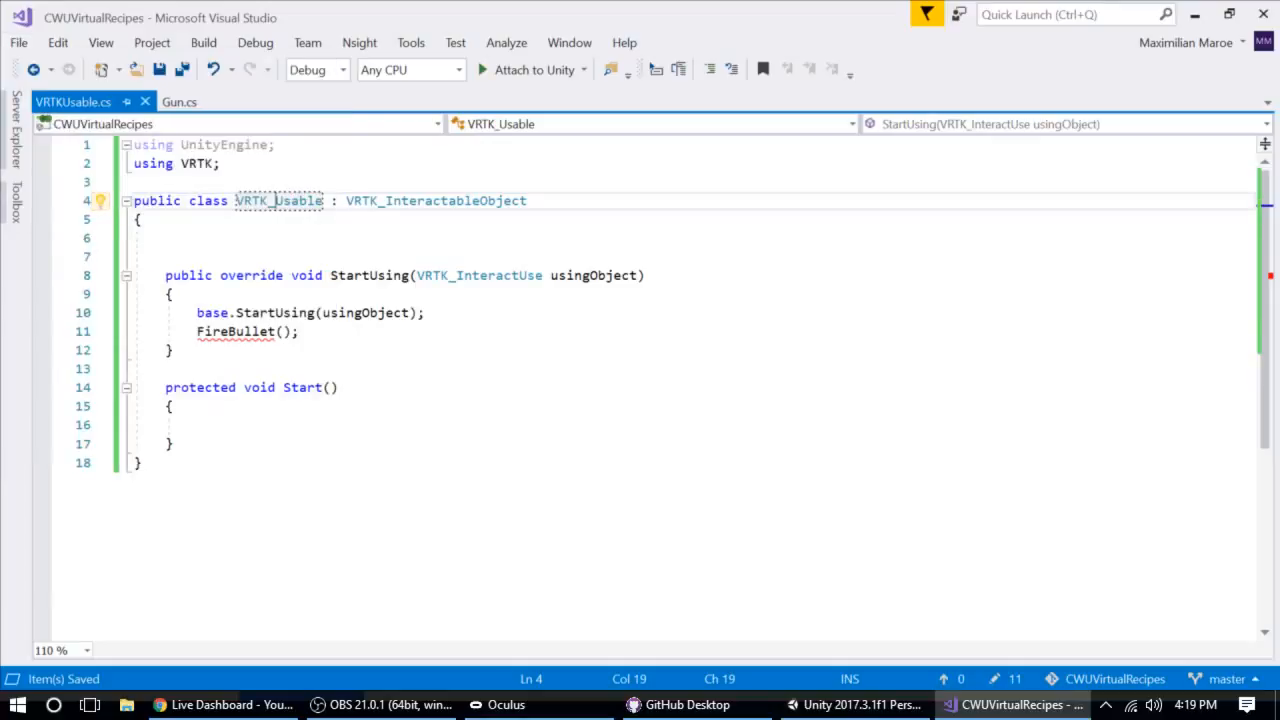
Remove the FireBullet() call from the StartUsing method.
click(299, 331)
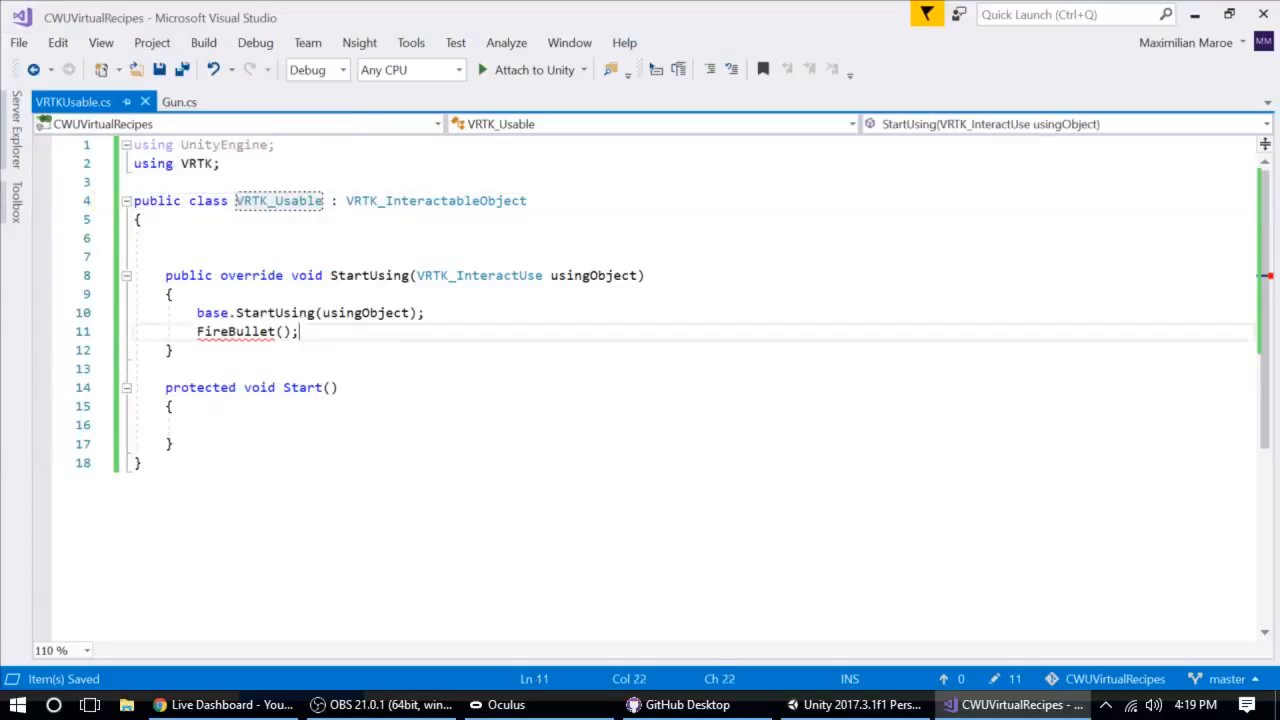
drag(299, 331, 197, 331)
key(BackSpace)
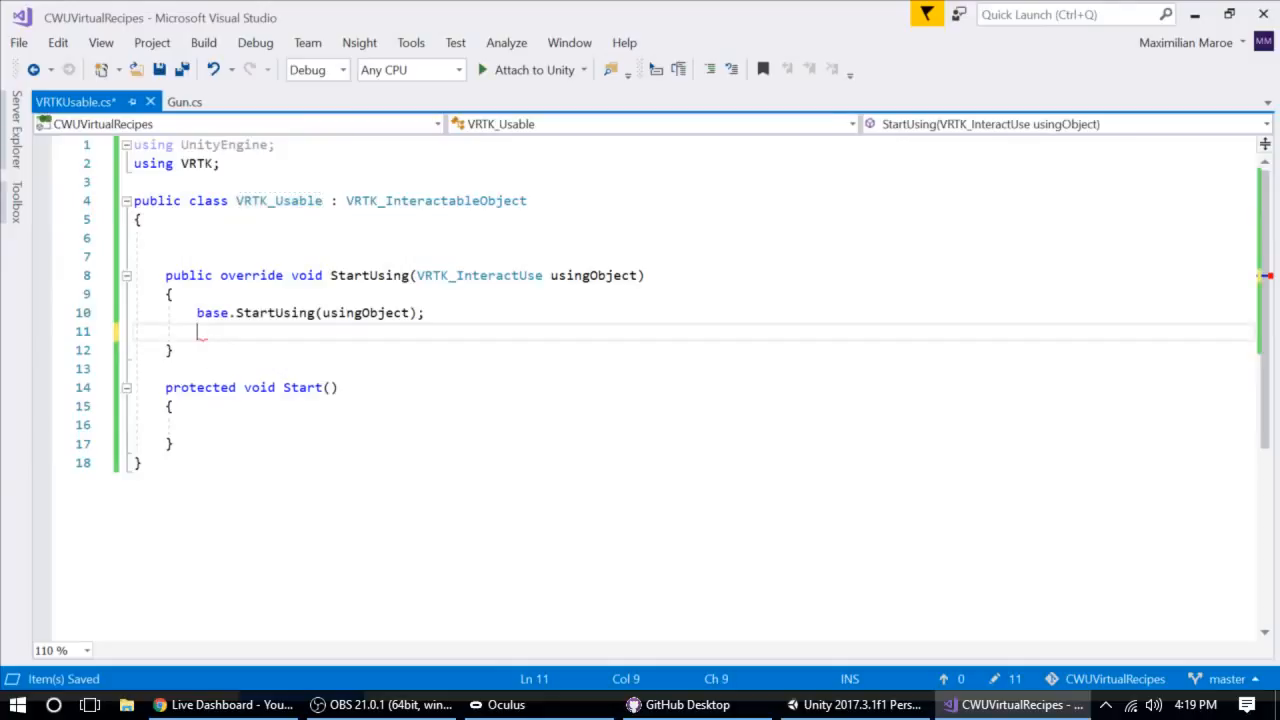
click(166, 238)
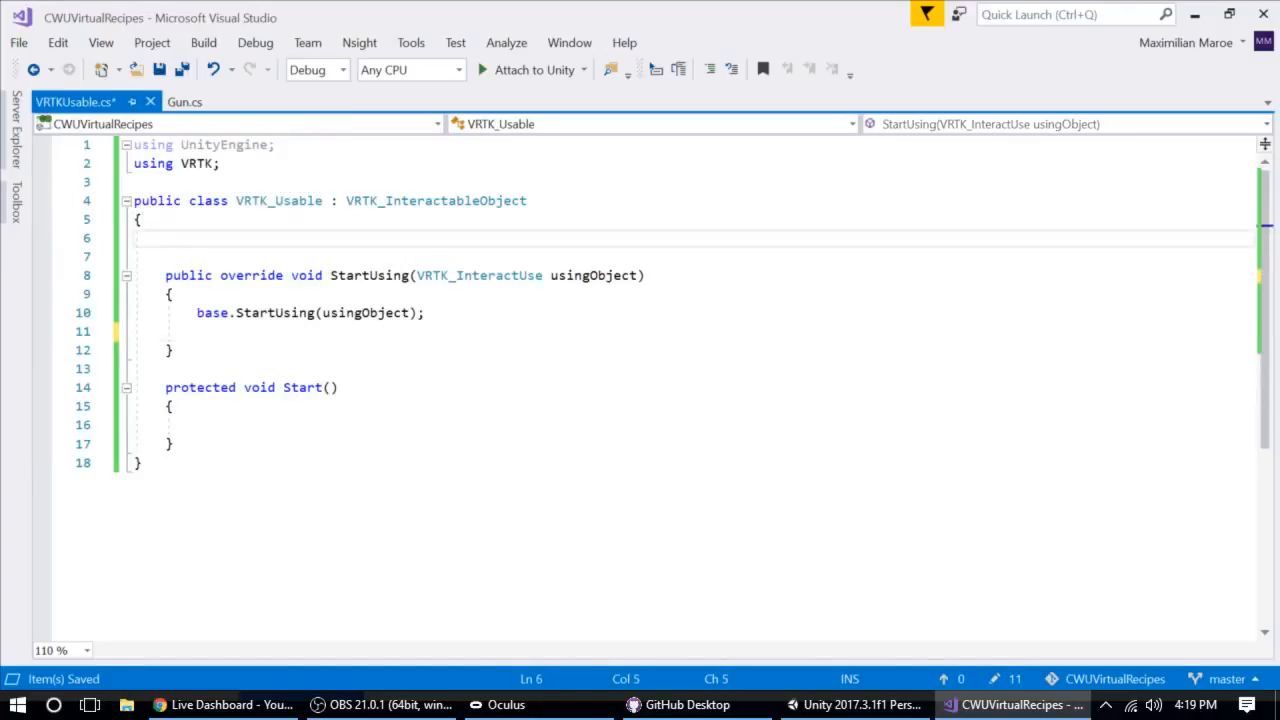
text(public)
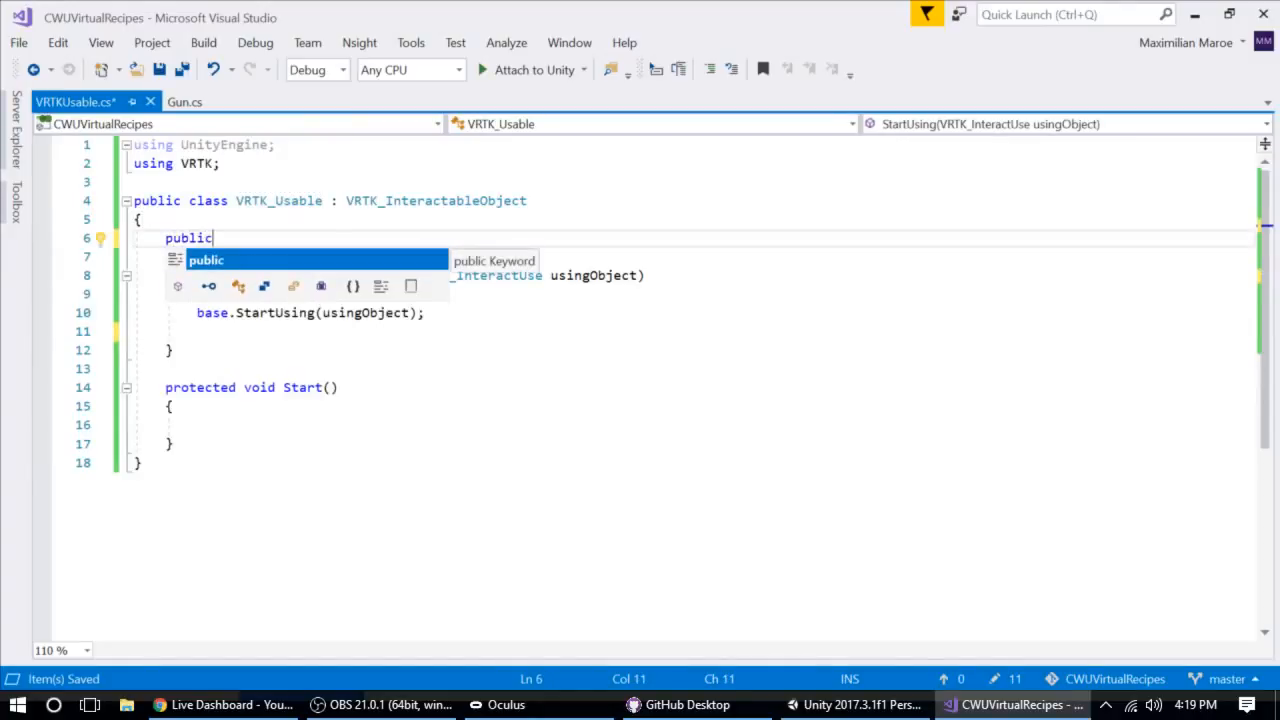
key(BackSpace)
key(BackSpace)
key(BackSpace)
key(BackSpace)
key(BackSpace)
key(BackSpace)
Add a using UnityEngine.Events; directive directly below using UnityEngine; in VRTKUsable.cs.
click(276, 145)
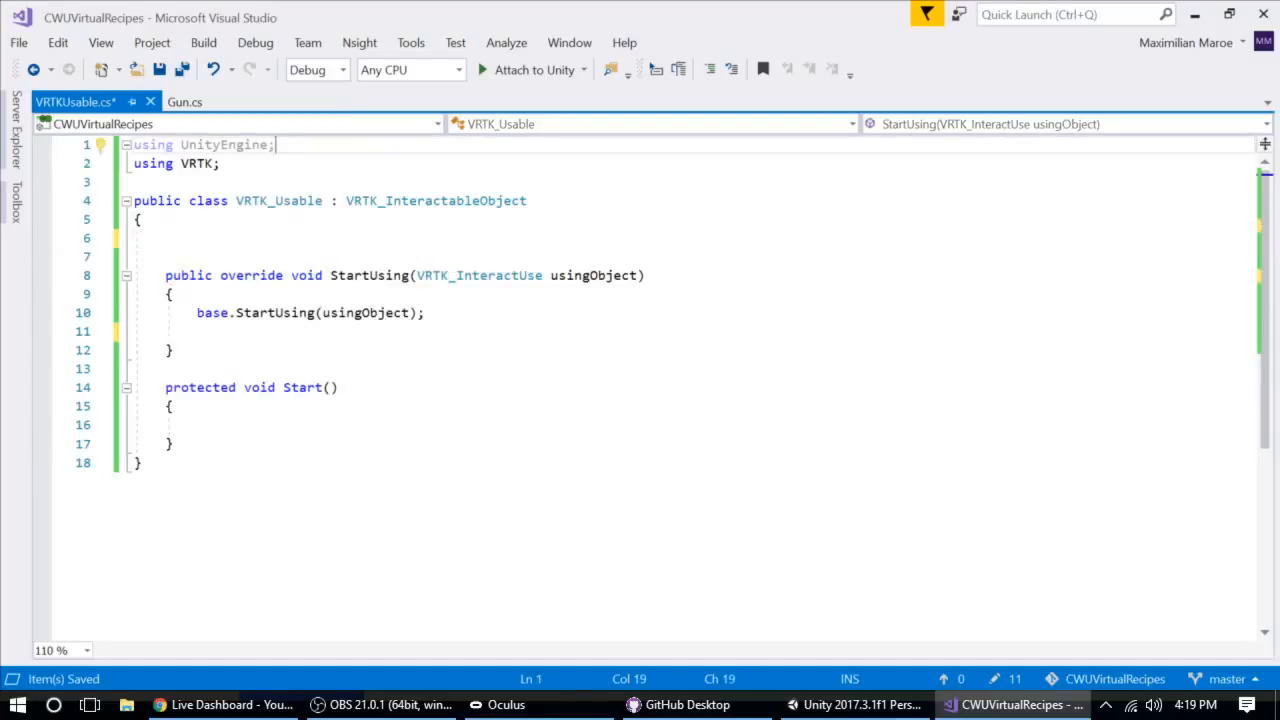
key(Return)
text(')
key(BackSpace)
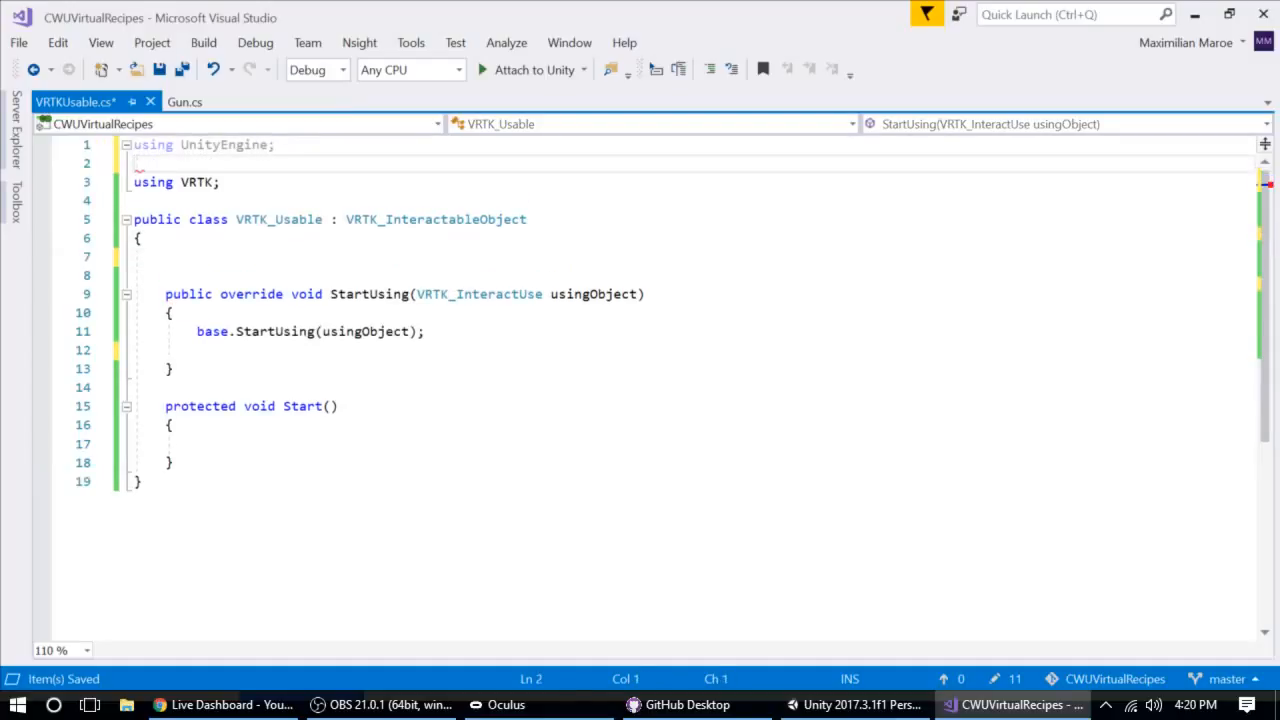
text(using u)
key(BackSpace)
text(Unien)
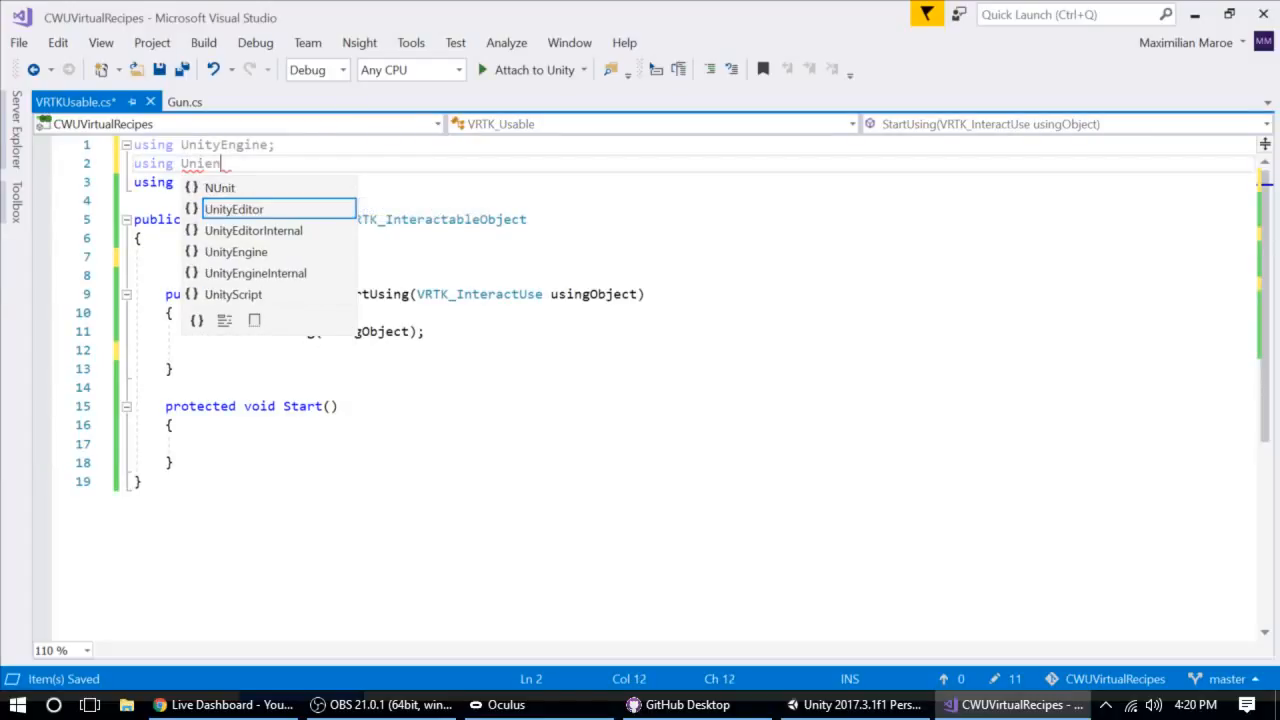
key(BackSpace)
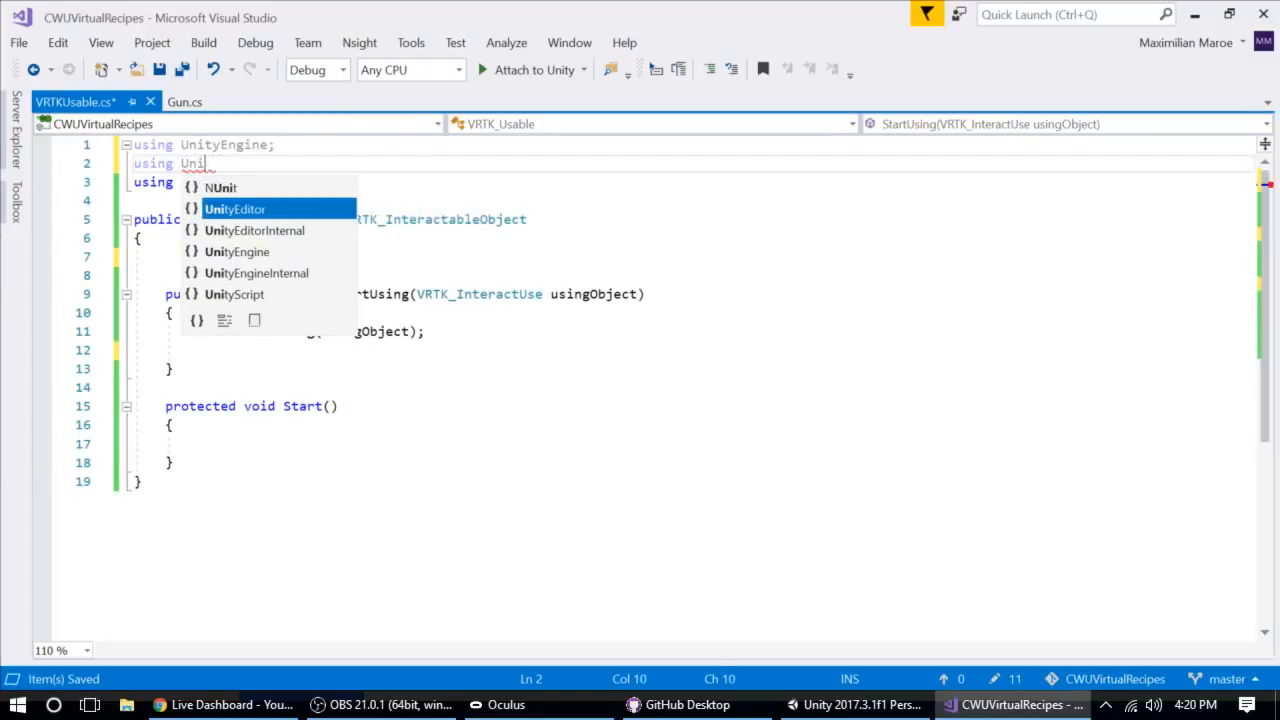
text(nit)
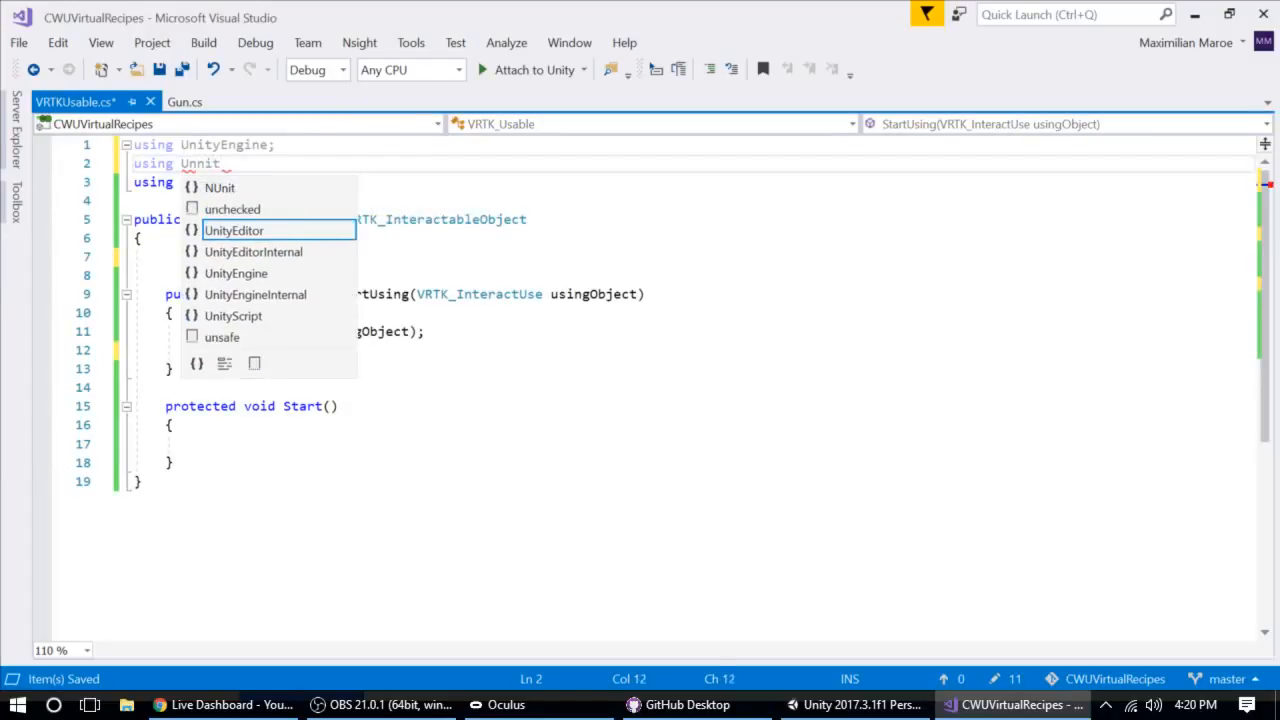
key(BackSpace)
key(BackSpace)
key(BackSpace)
text(ityEn)
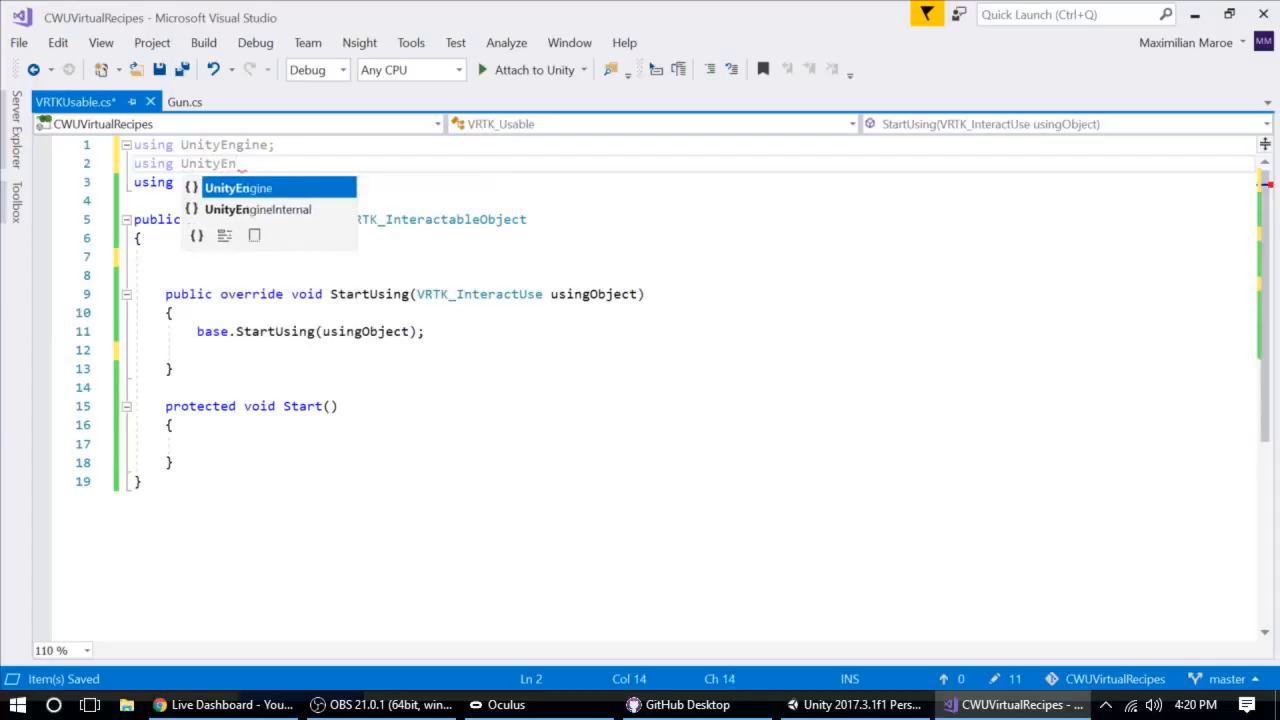
text(gine.)
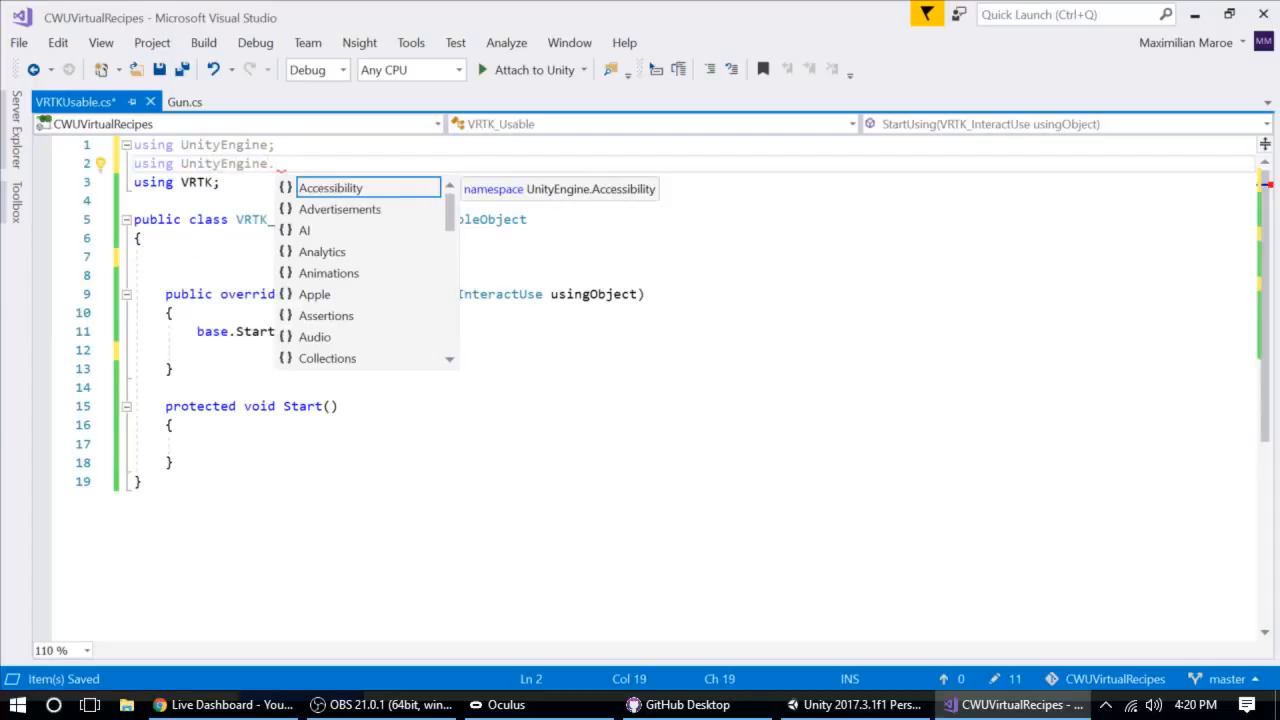
text(Events;)
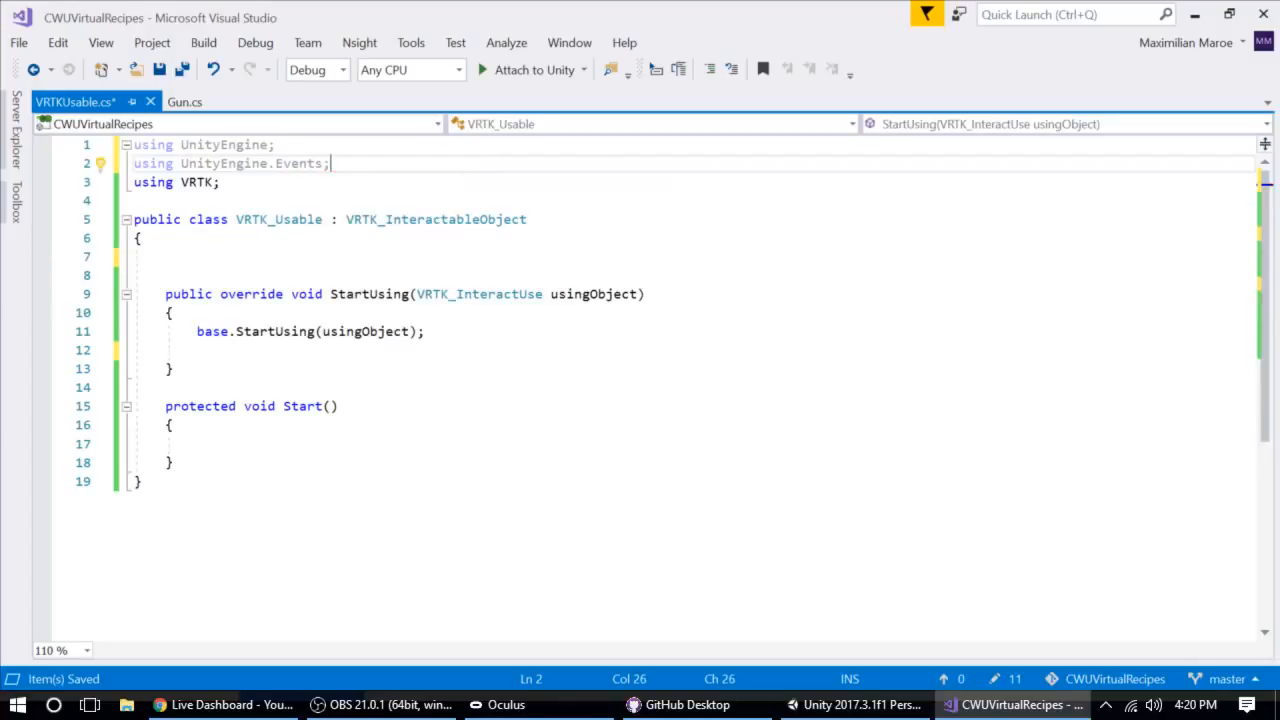
Declare a public UnityEvent field named eventsToTrigger at the start of the VRTK_Usable class and save the script.
click(166, 256)
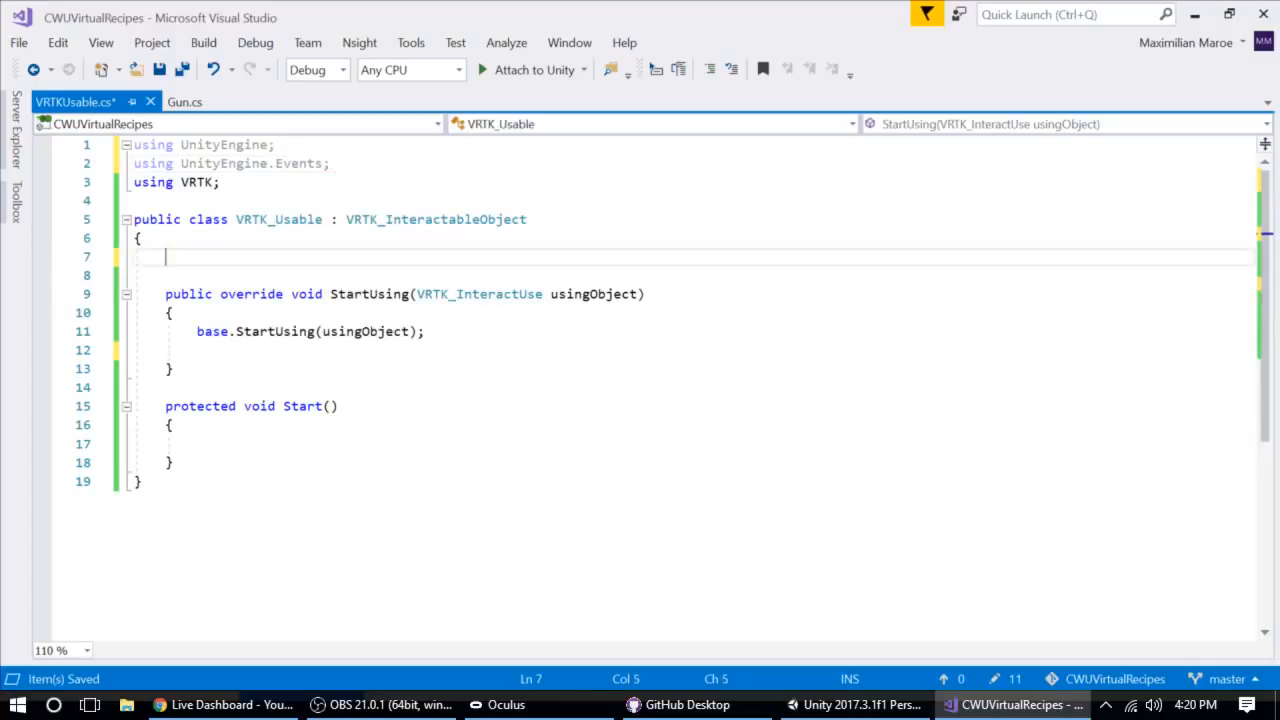
text(publ)
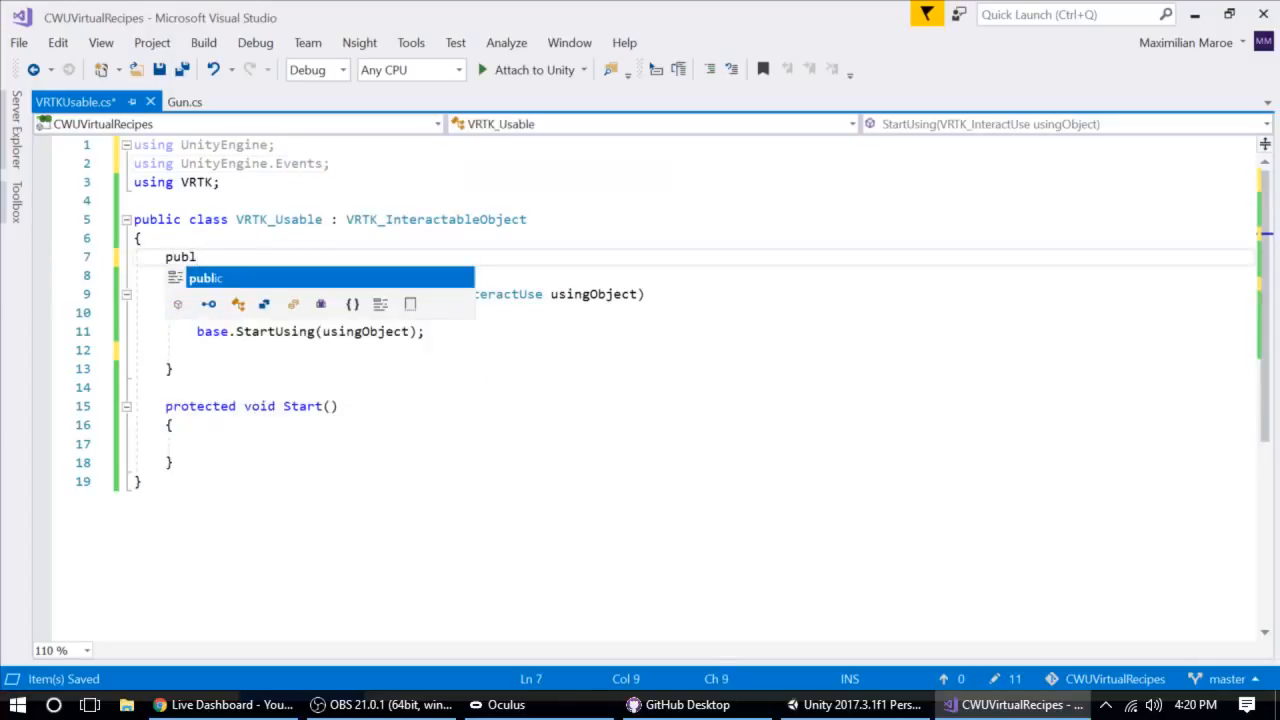
text(ic Unity)
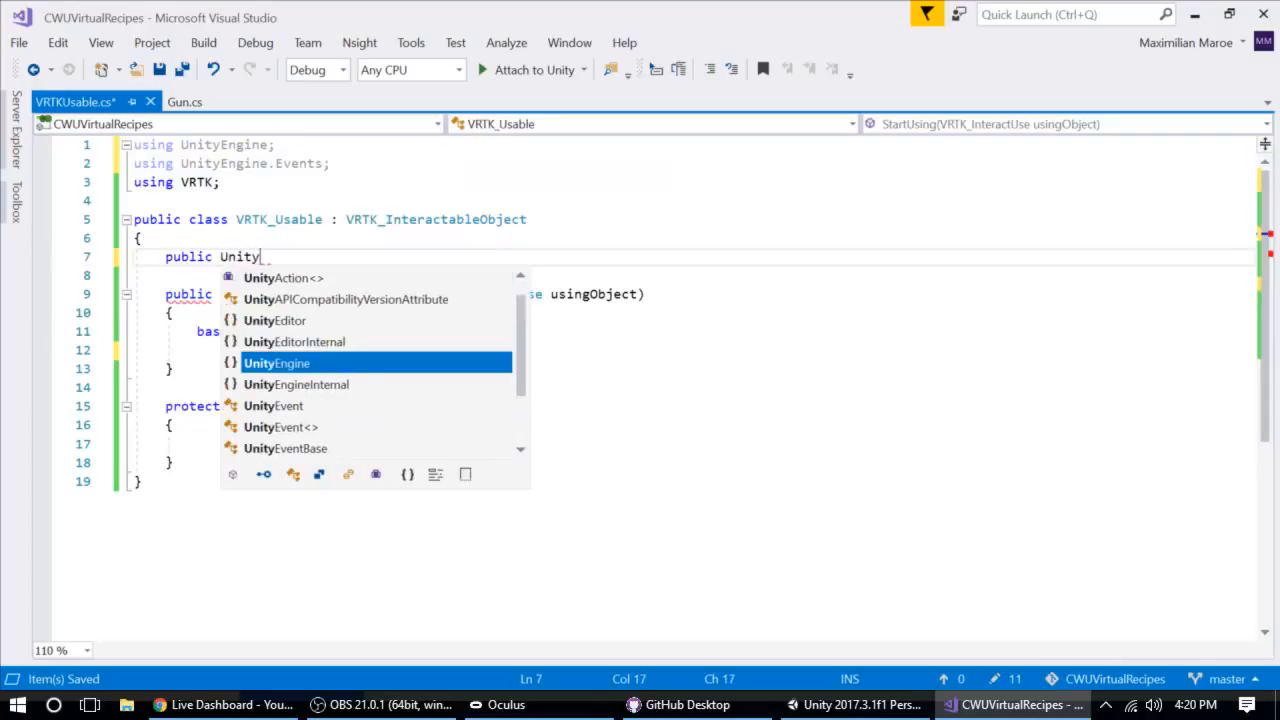
text(Eve)
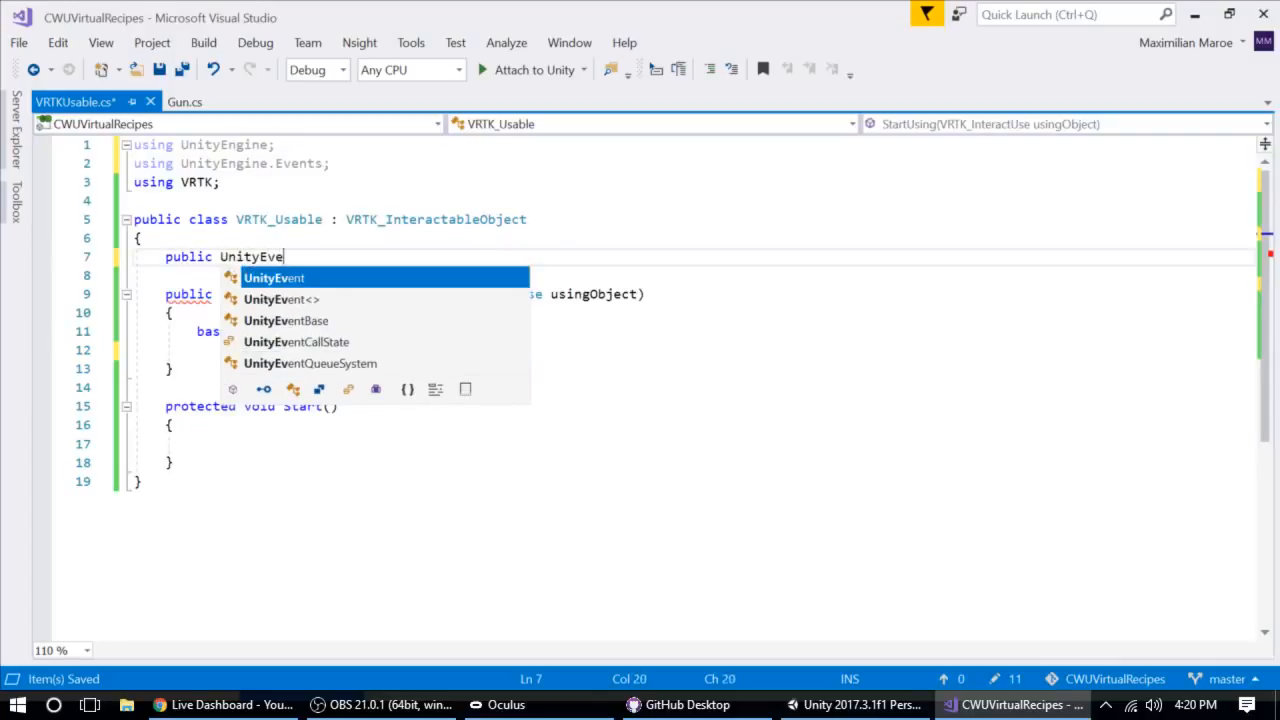
text(nt)
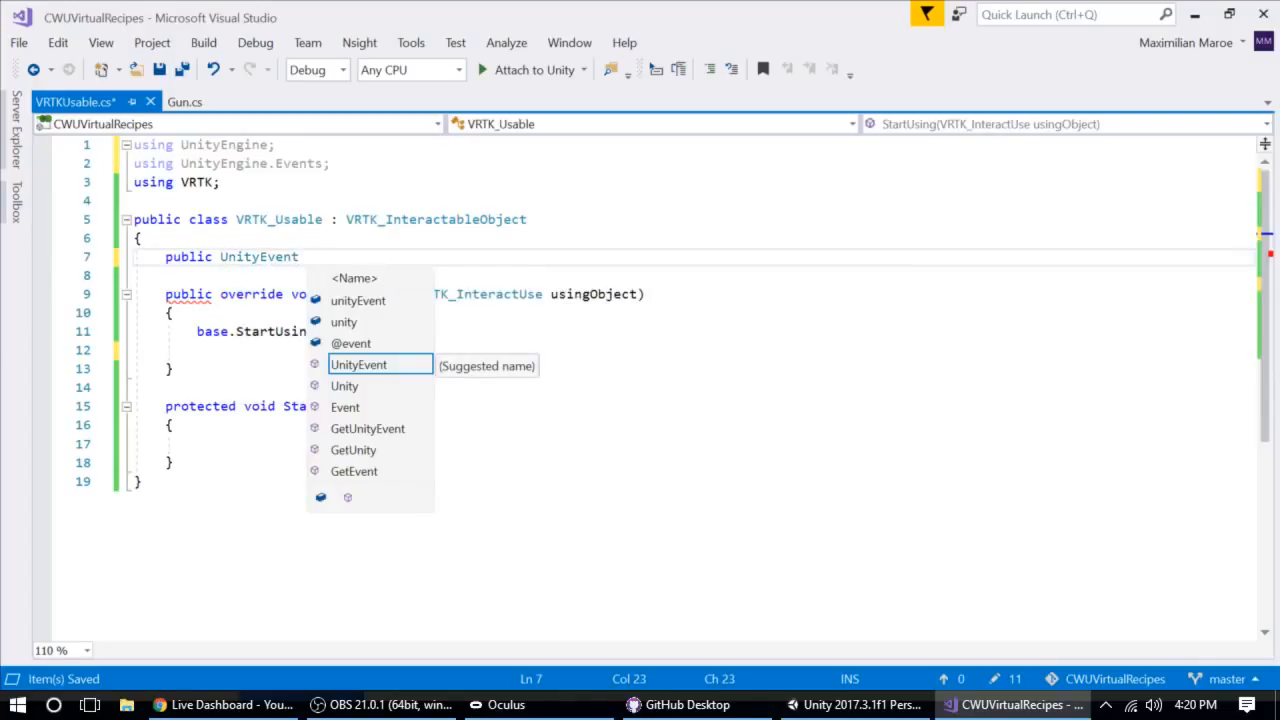
text( event)
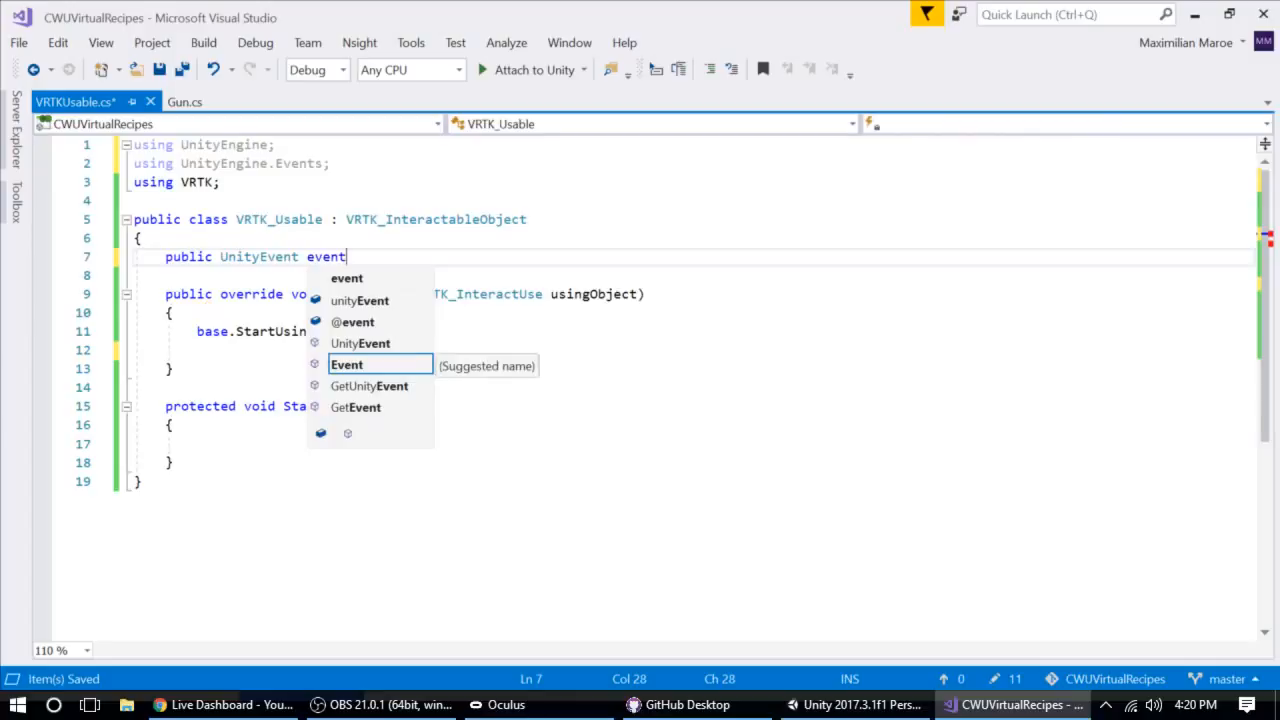
text(sToTrigg)
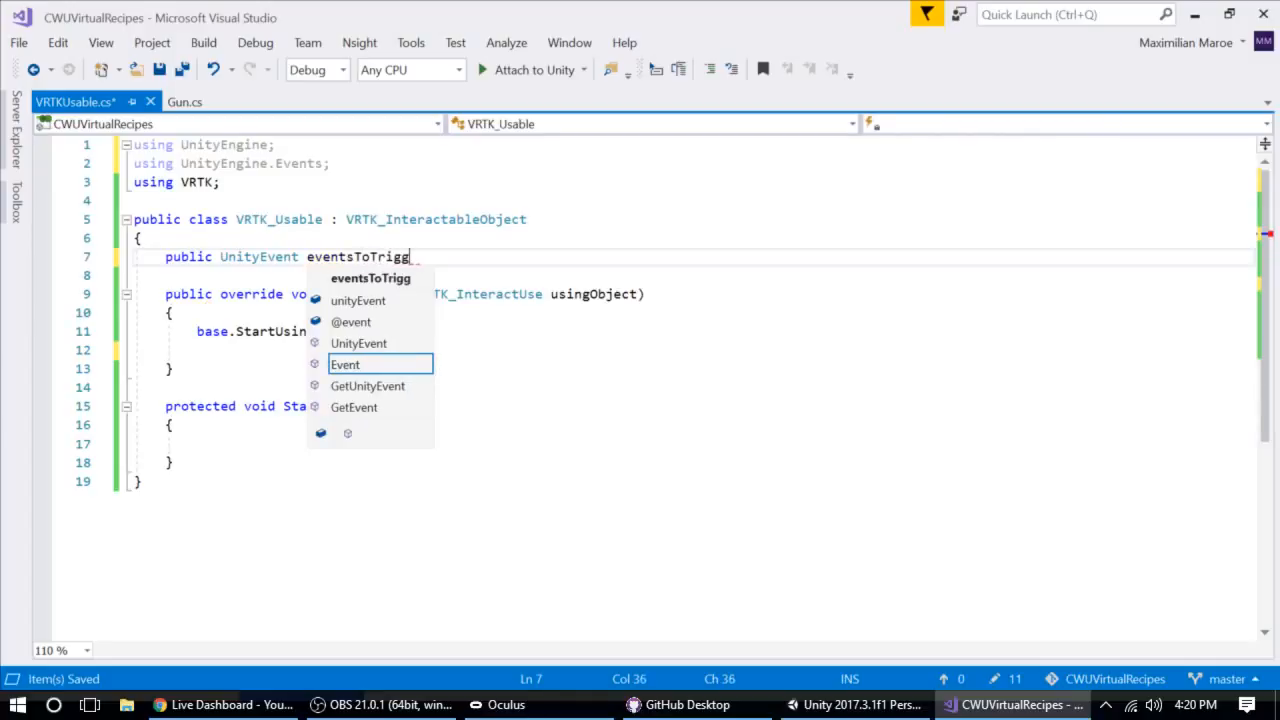
text(er;)
click(19, 42)
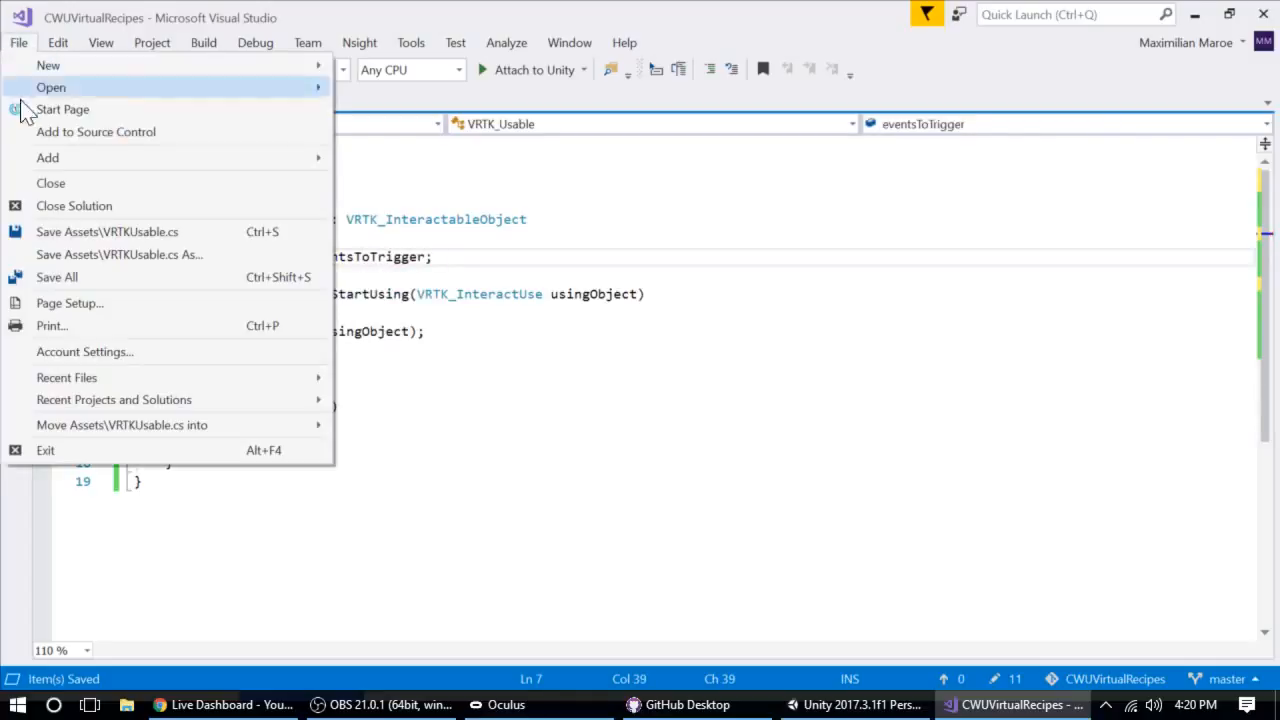
click(60, 232)
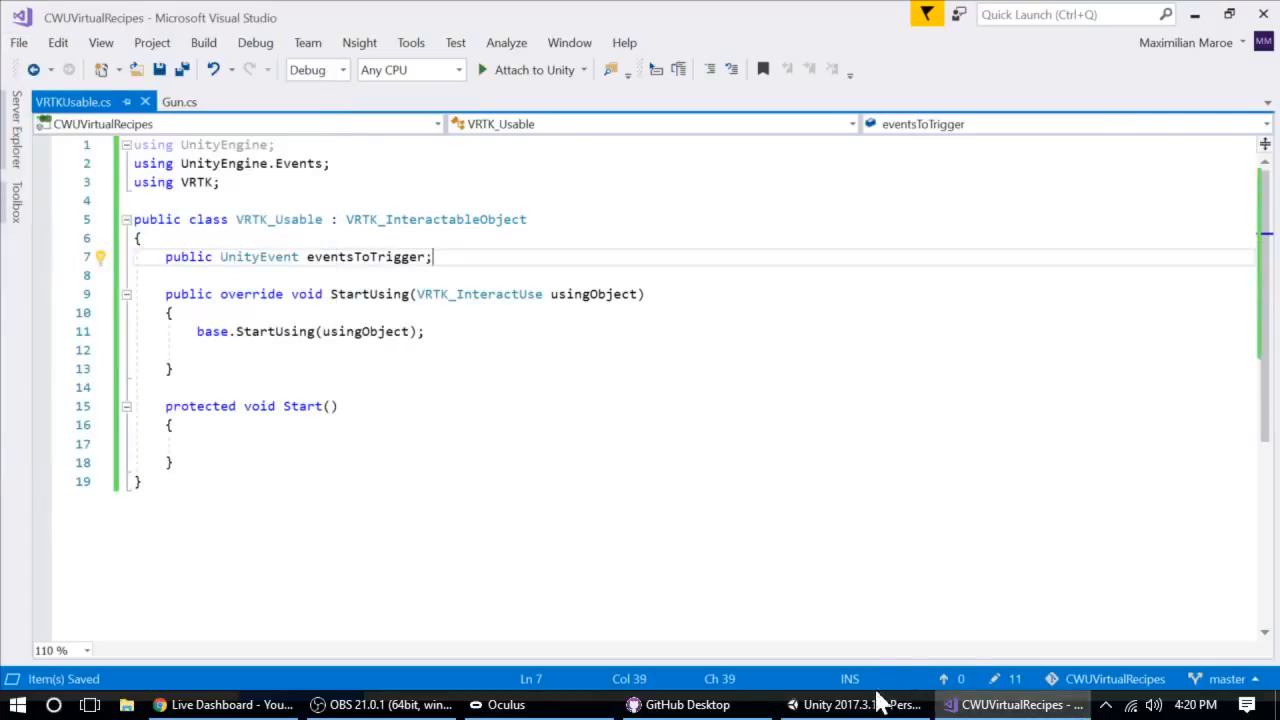
Switch to Unity and try to attach the VRTKUsable script to the PolaroidStyleCamera object.
click(878, 702)
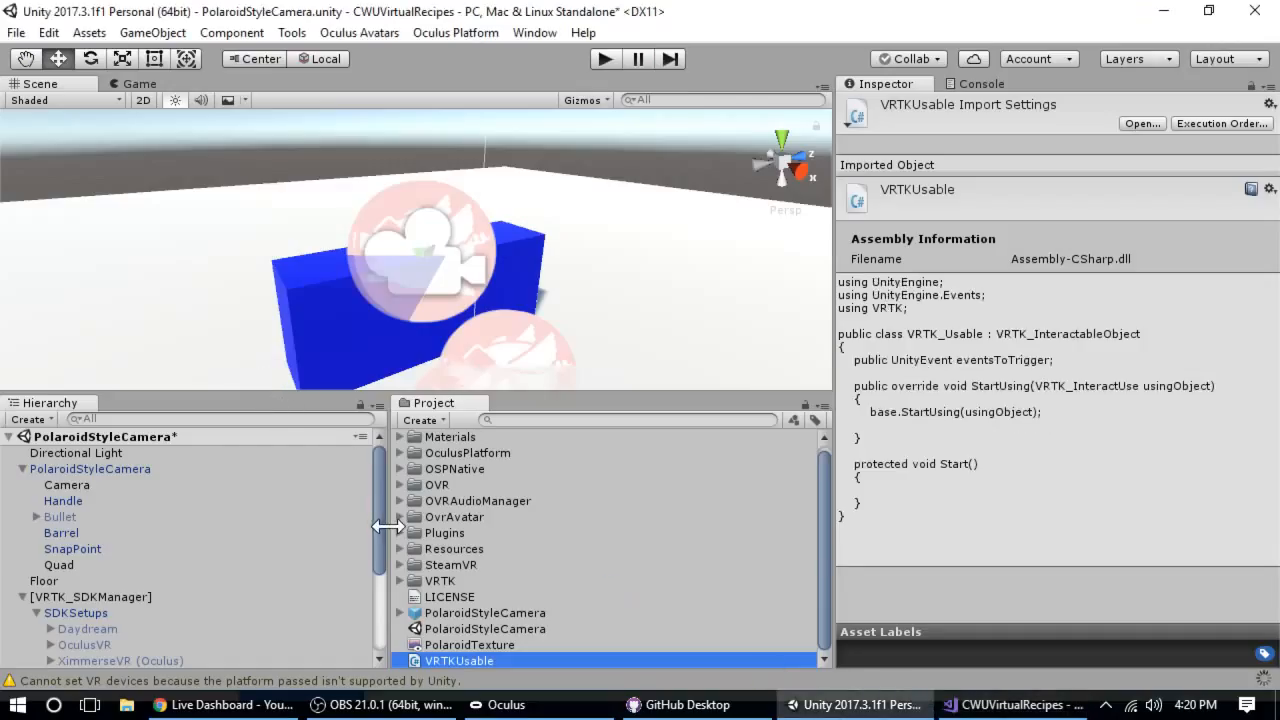
click(67, 470)
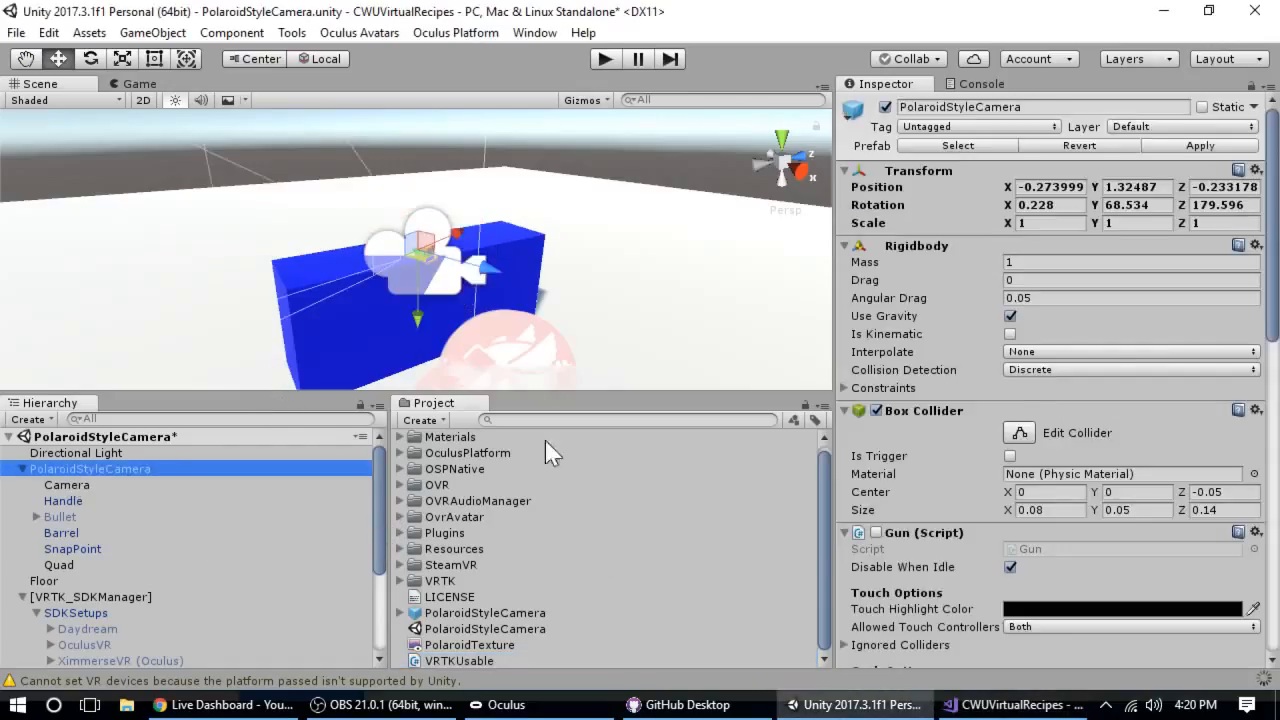
scroll(951, 379, down, 6)
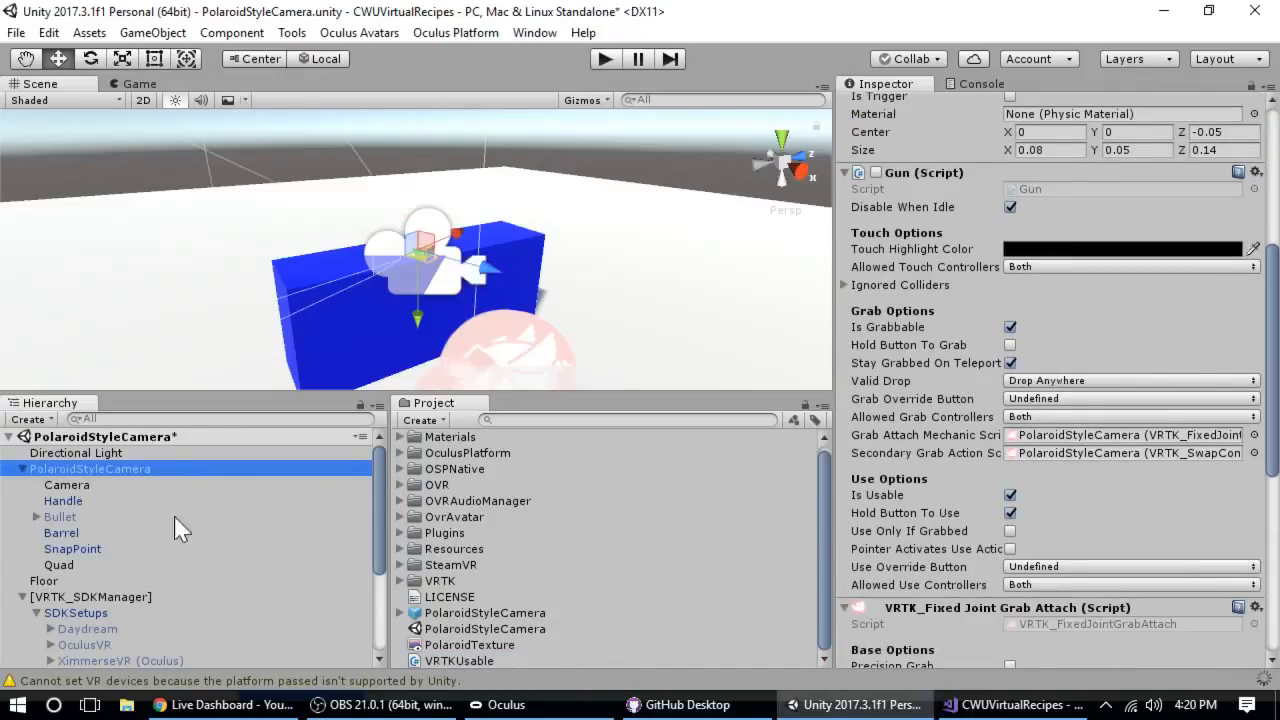
right_click(131, 471)
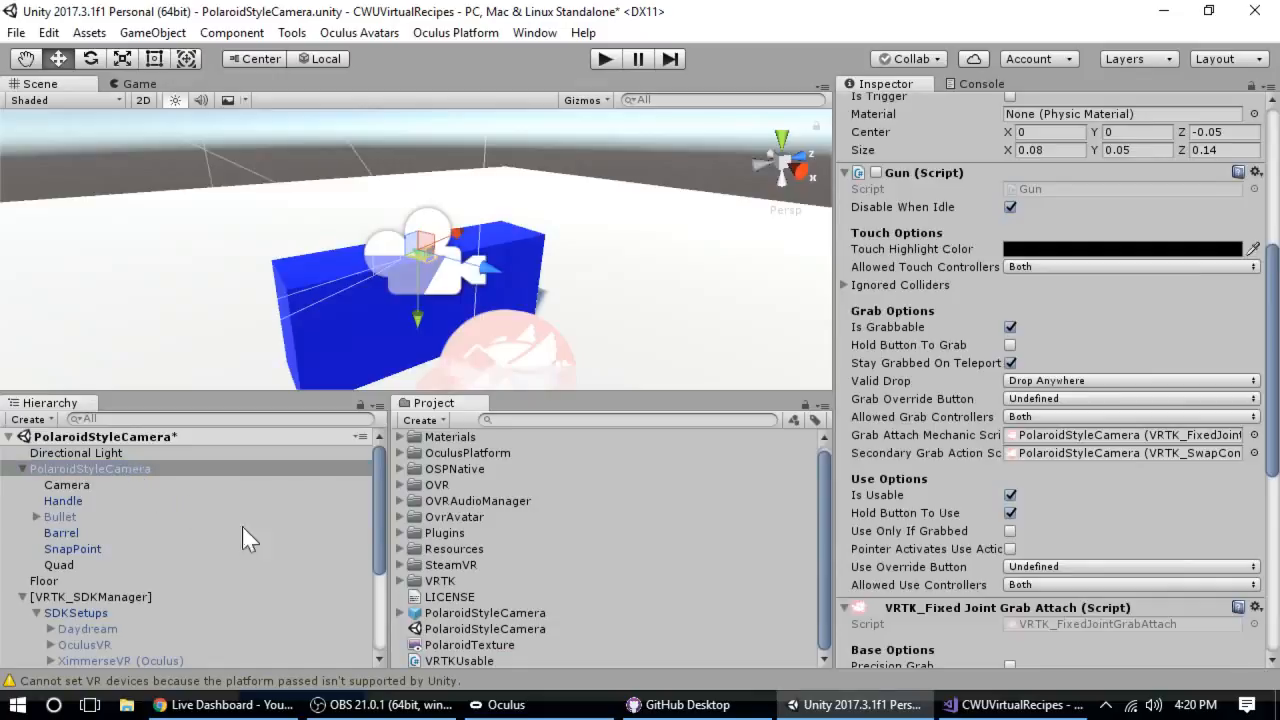
scroll(945, 567, down, 10)
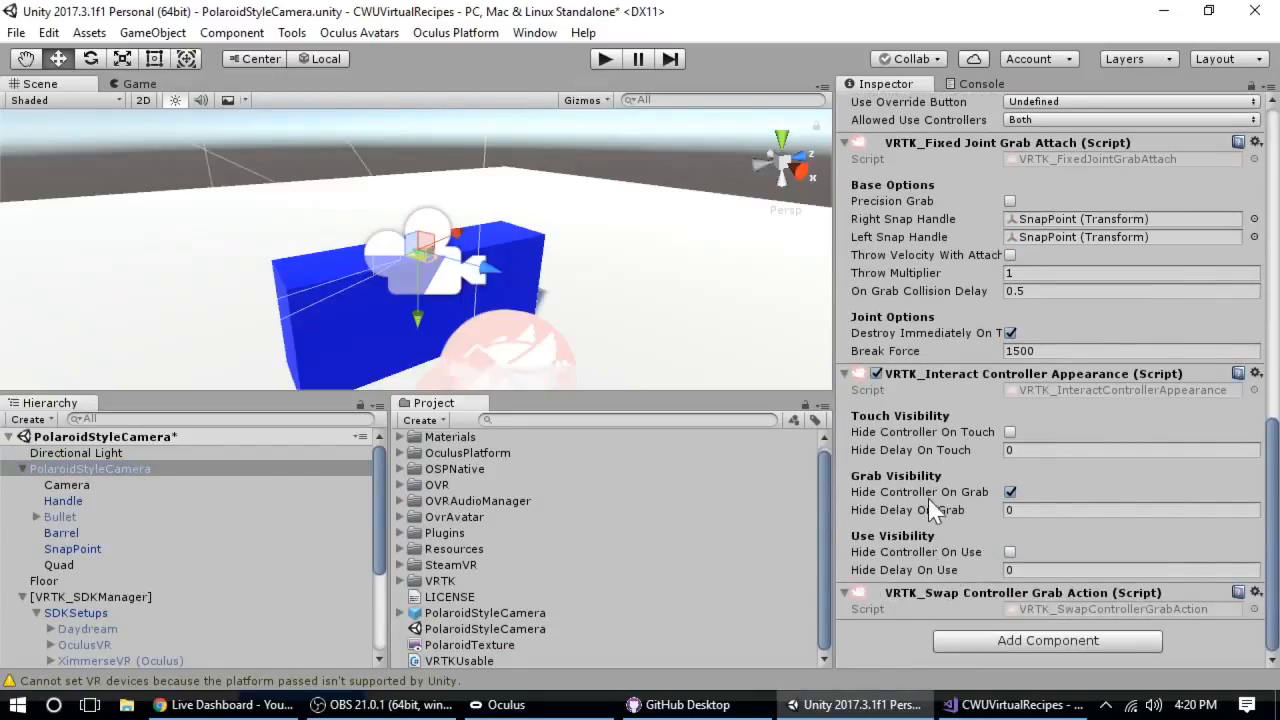
scroll(868, 445, up, 14)
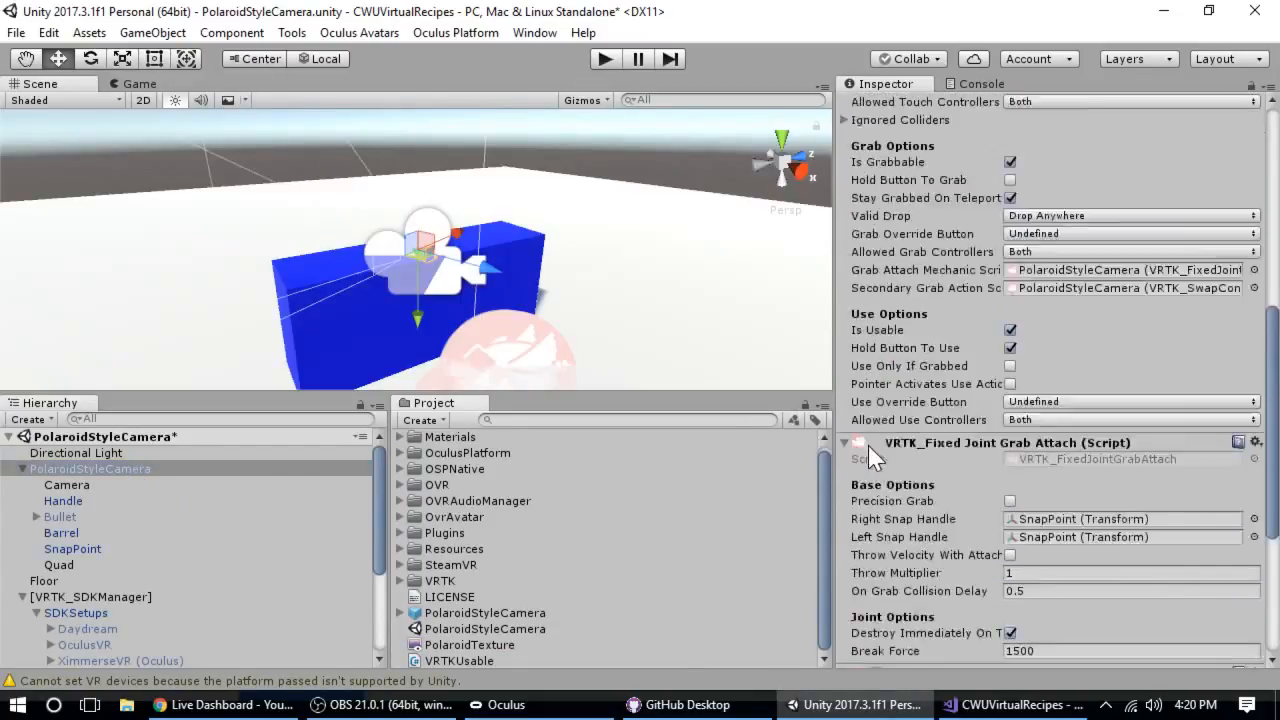
drag(450, 660, 103, 470)
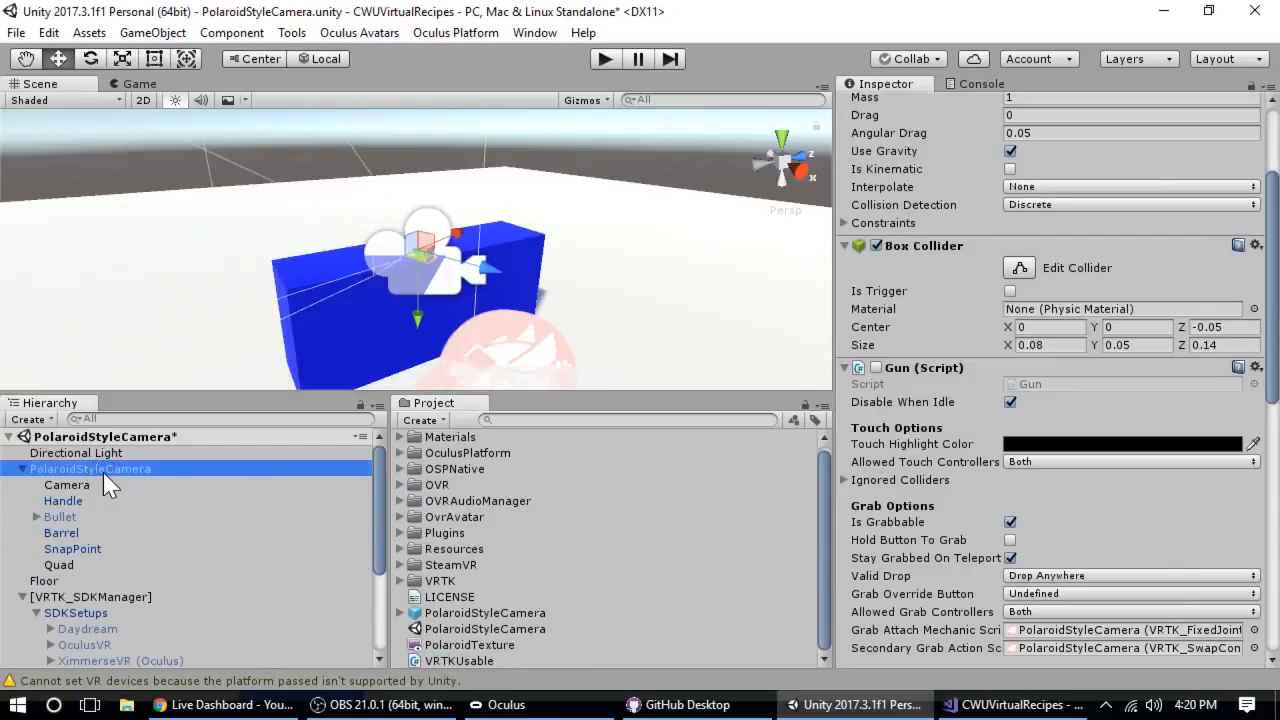
Remove the Gun script component from the PolaroidStyleCamera object.
scroll(976, 480, down, 4)
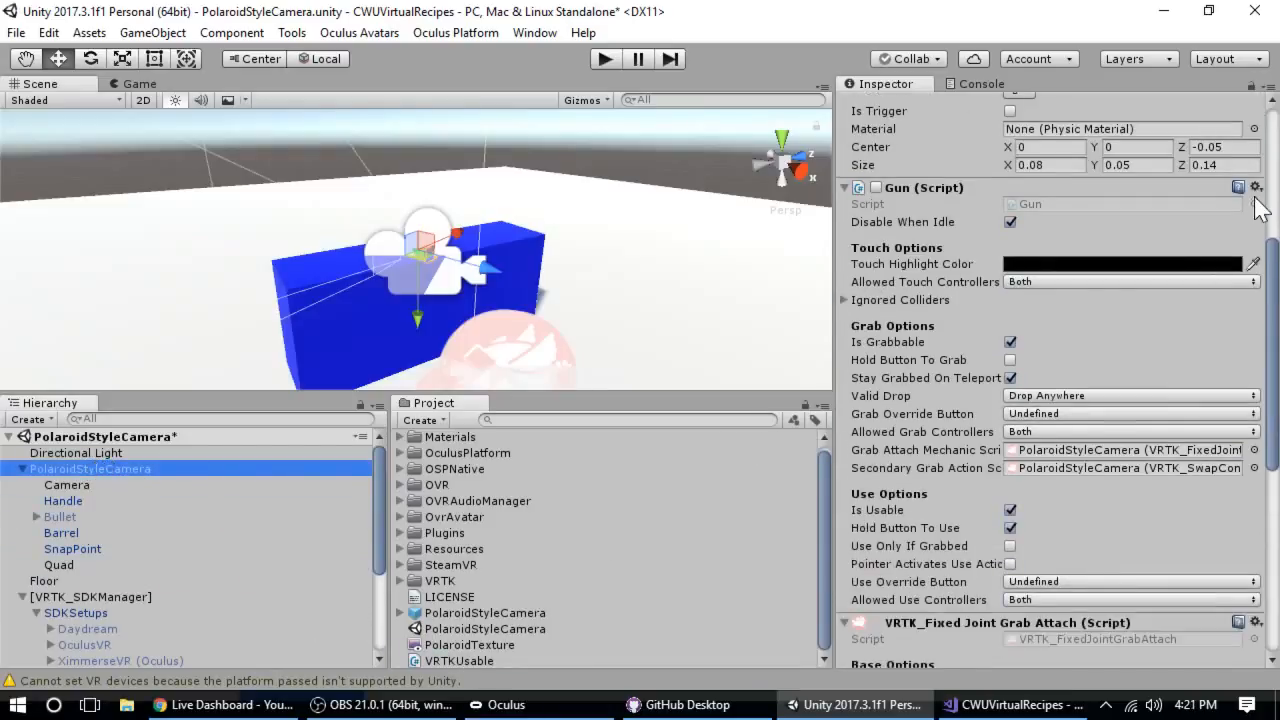
click(1256, 187)
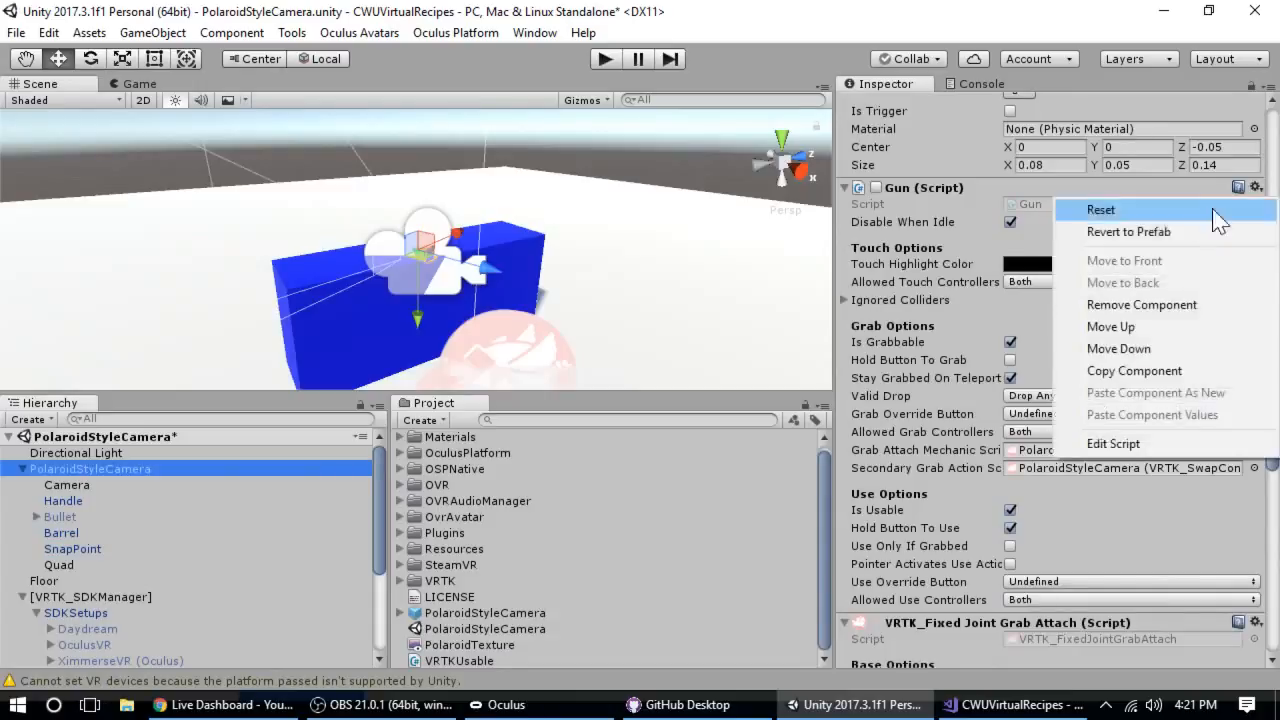
click(1137, 314)
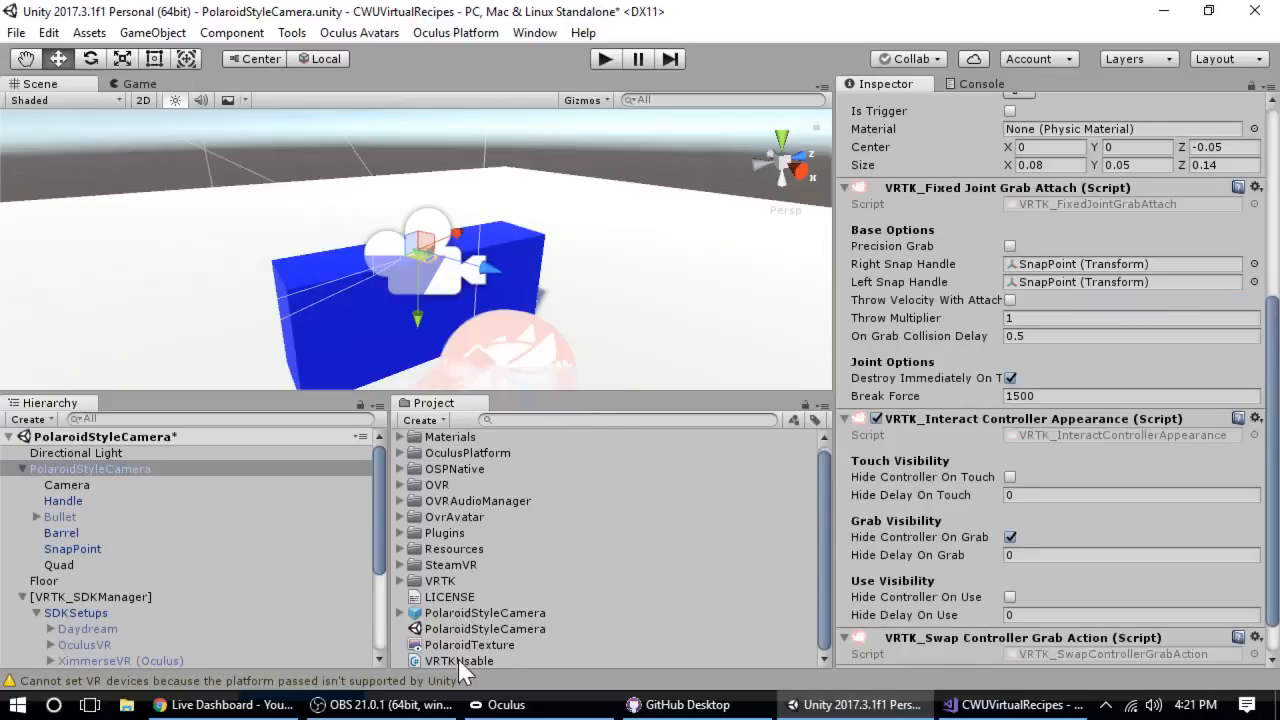
Try to attach VRTKUsable to PolaroidStyleCamera again, and rename the script file to VRTK_Usable to match its class name.
drag(4, 410, 108, 468)
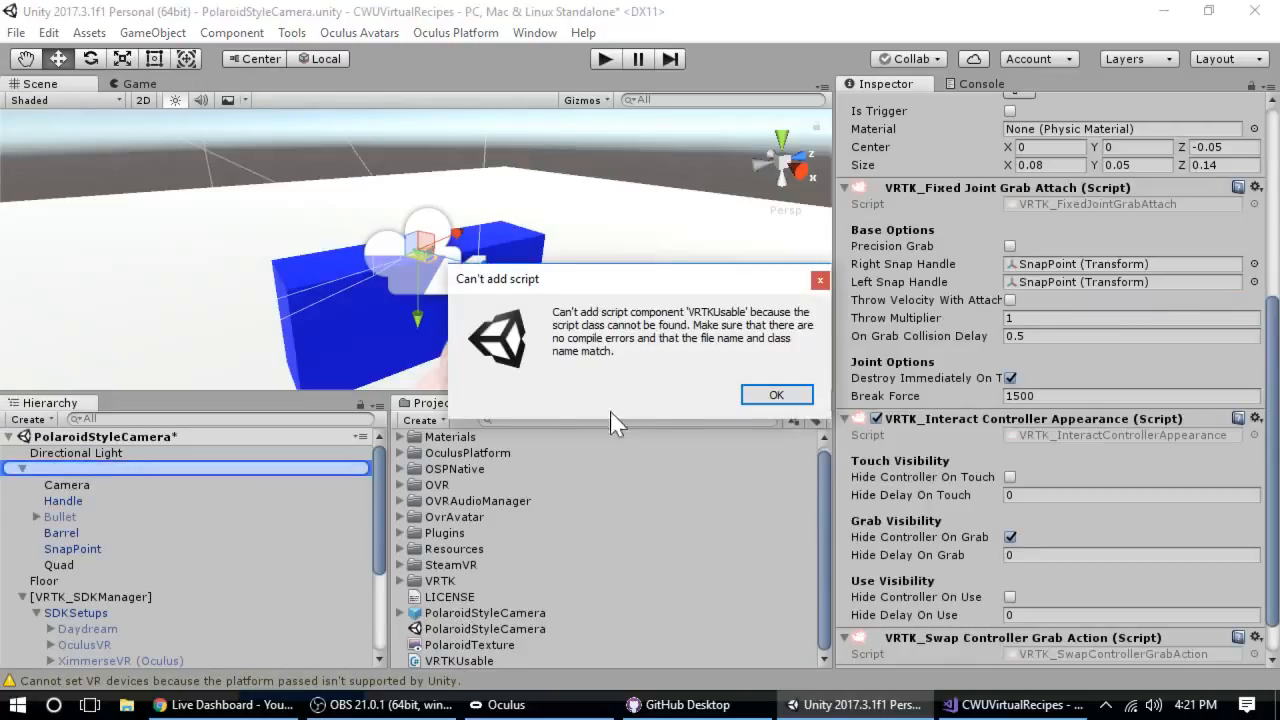
click(787, 397)
click(460, 661)
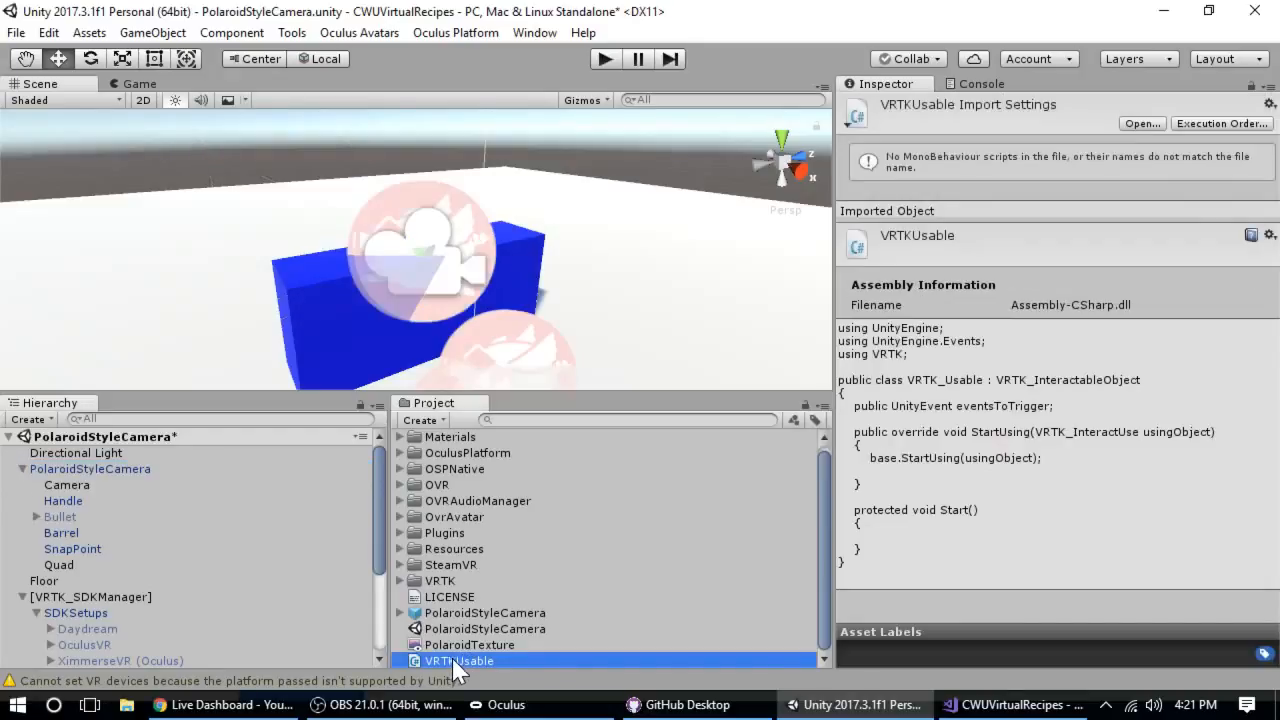
click(452, 660)
text(_)
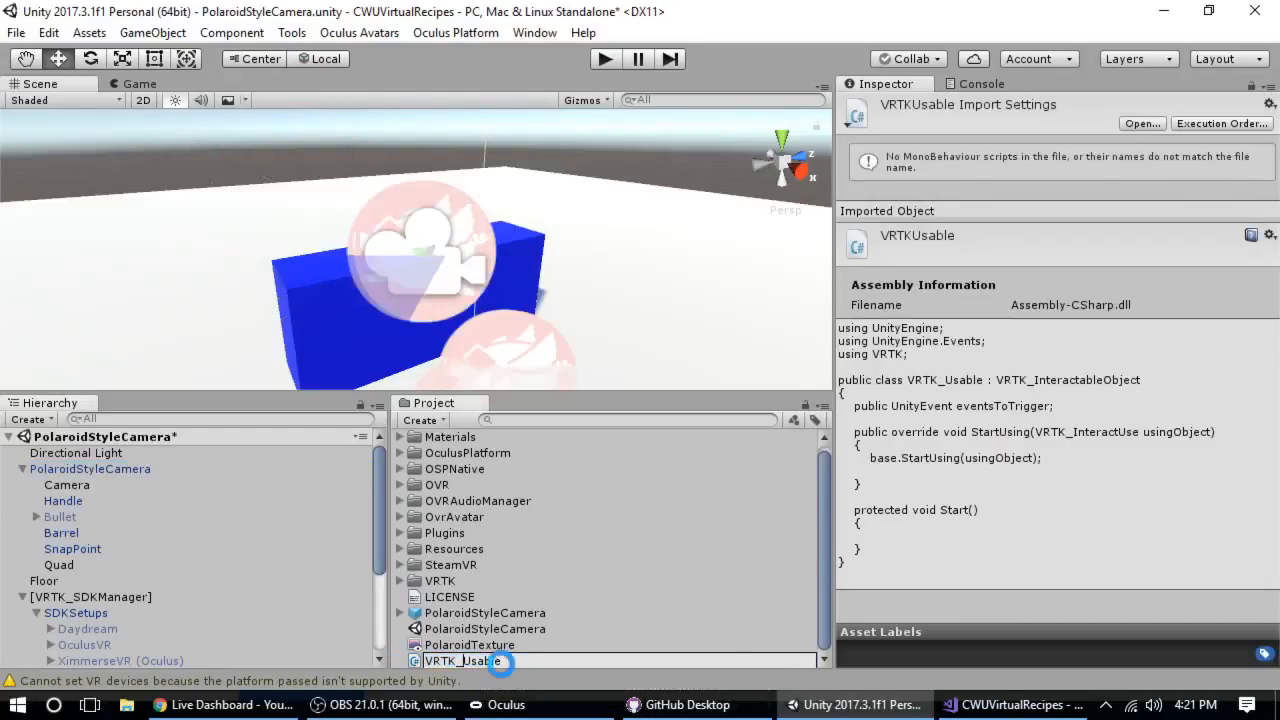
key(Return)
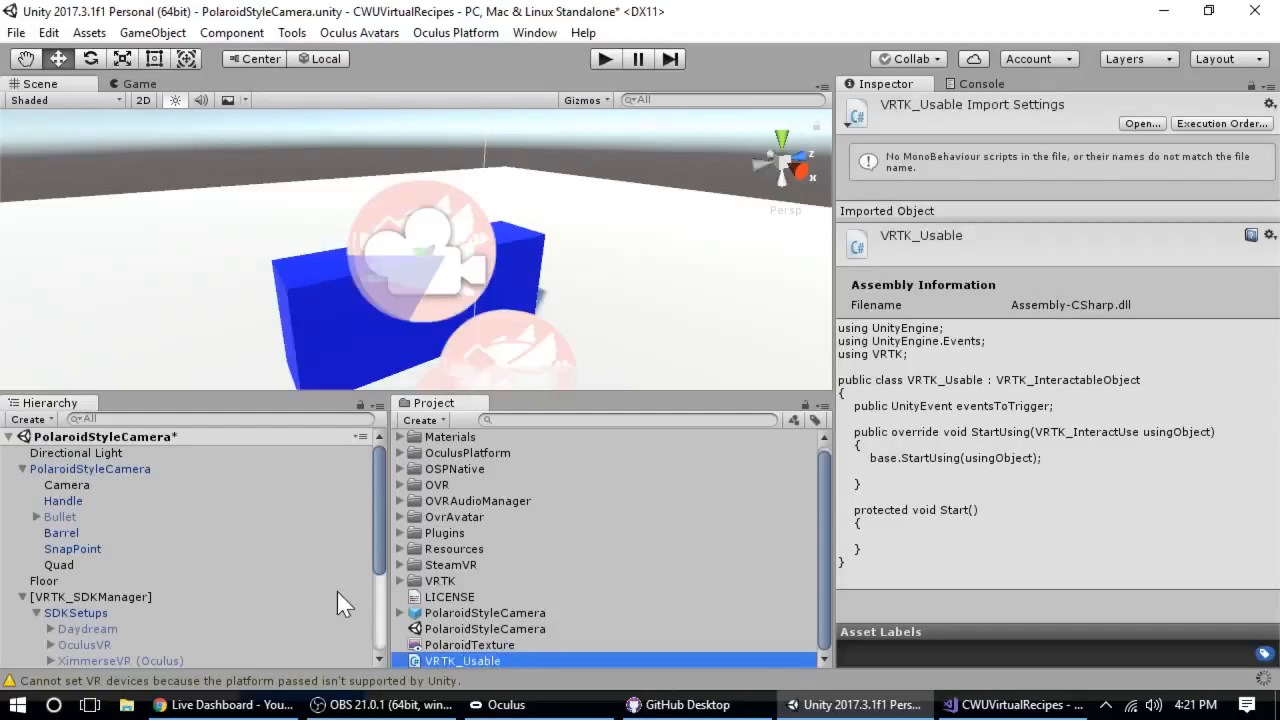
Attach the VRTK_Usable script to the PolaroidStyleCamera object.
click(60, 470)
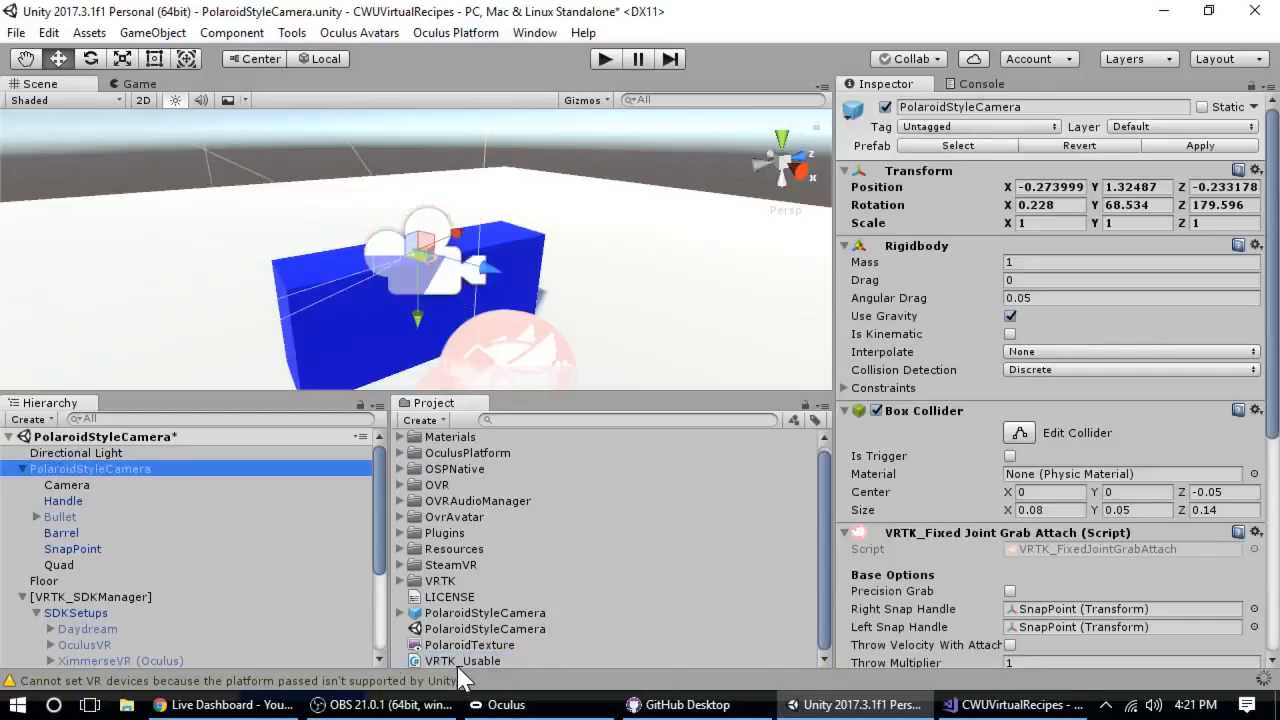
drag(462, 662, 157, 472)
scroll(1077, 418, down, 5)
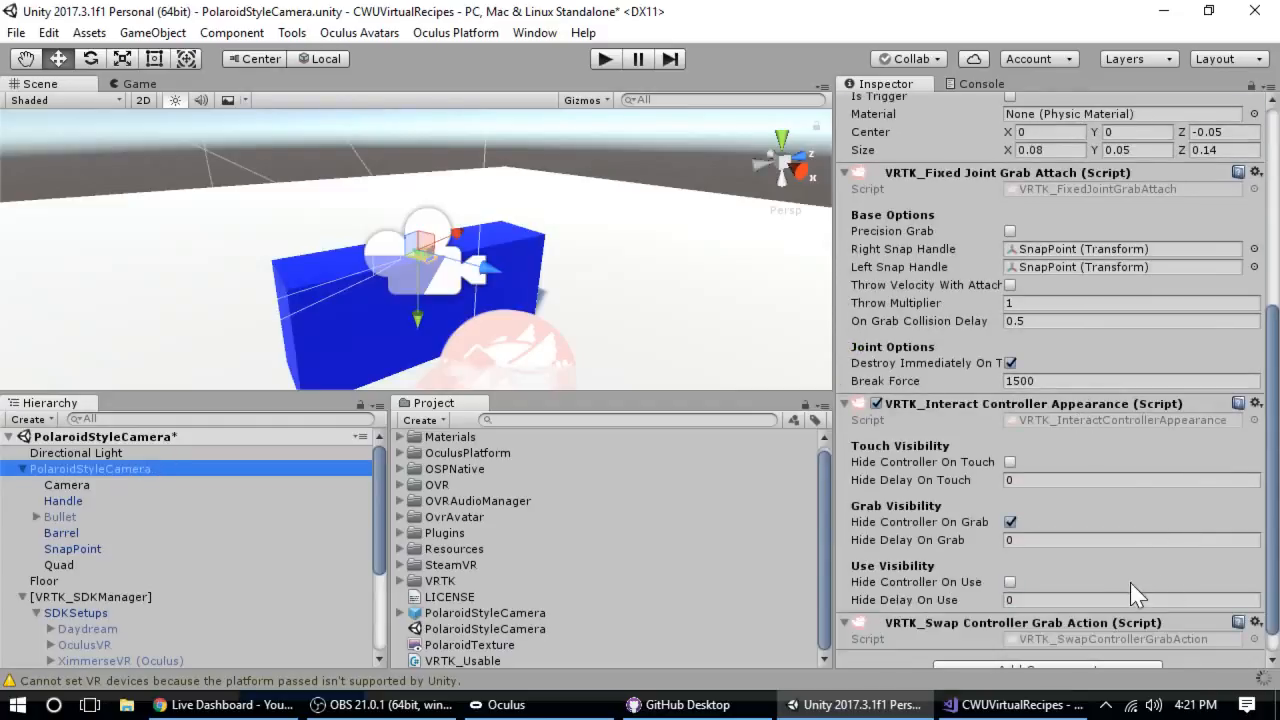
scroll(1120, 540, up, 4)
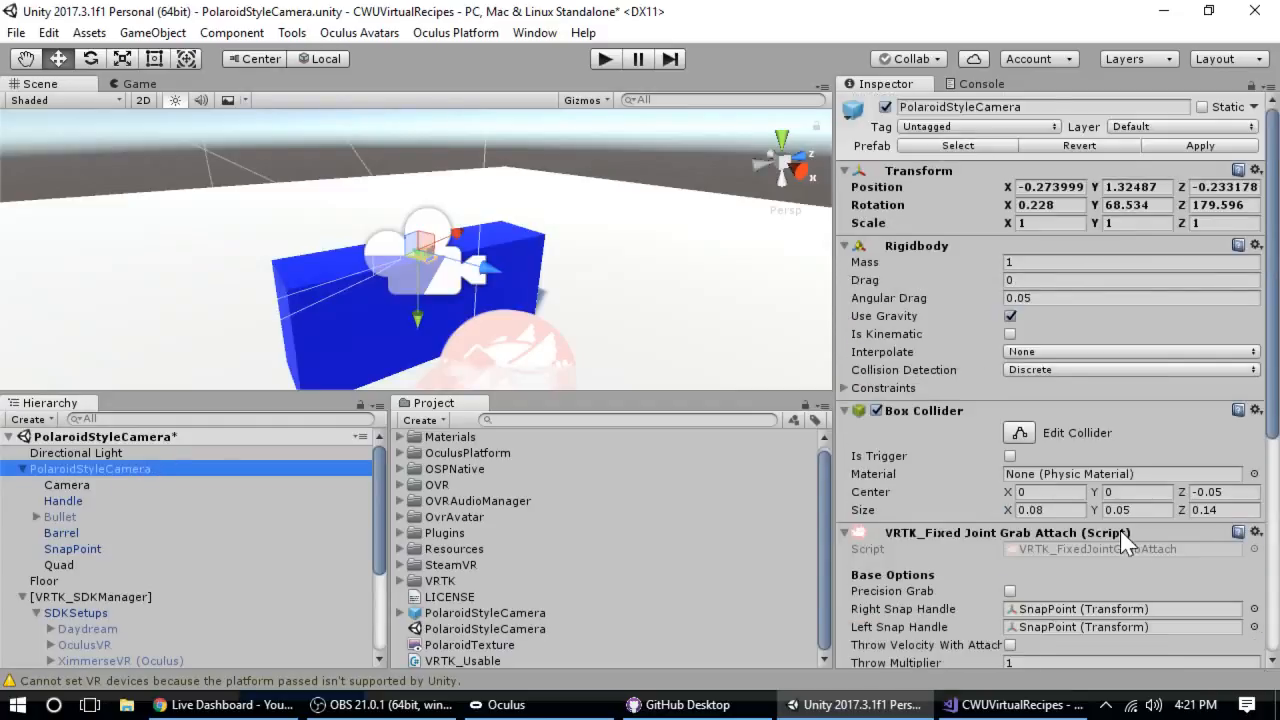
scroll(1120, 540, down, 3)
scroll(1121, 529, down, 2)
scroll(1121, 530, up, 5)
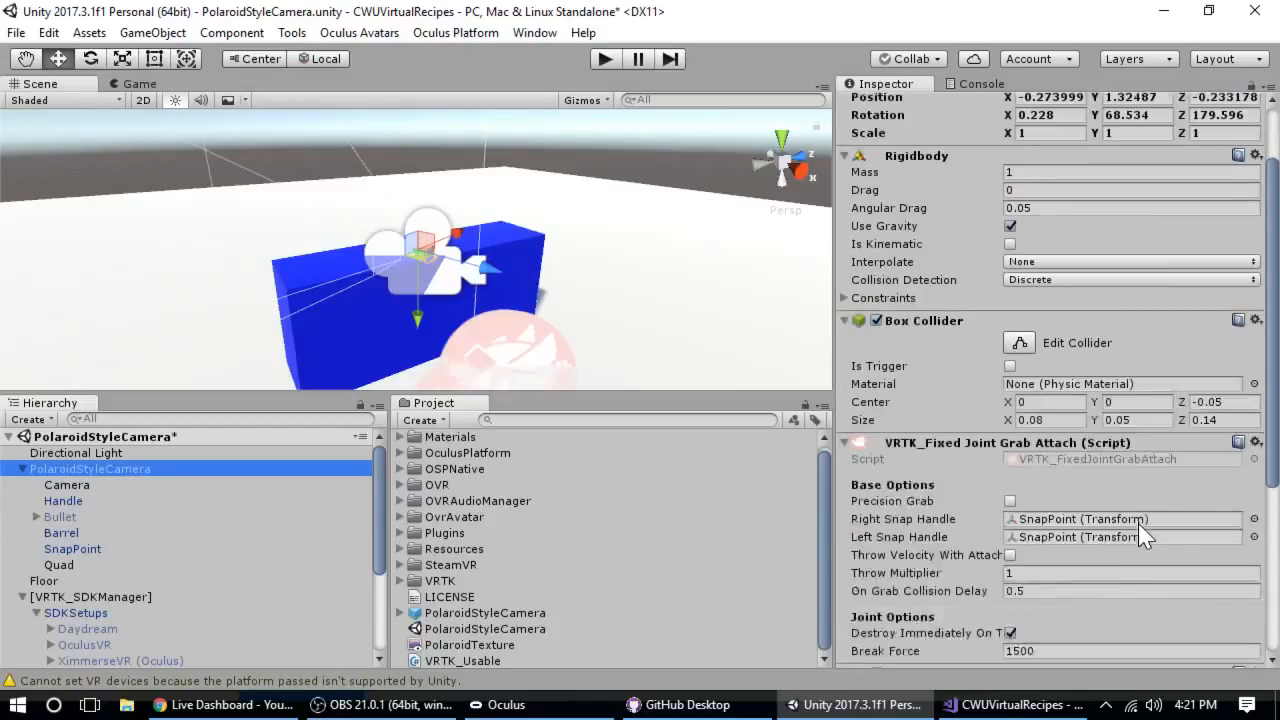
scroll(1147, 535, down, 5)
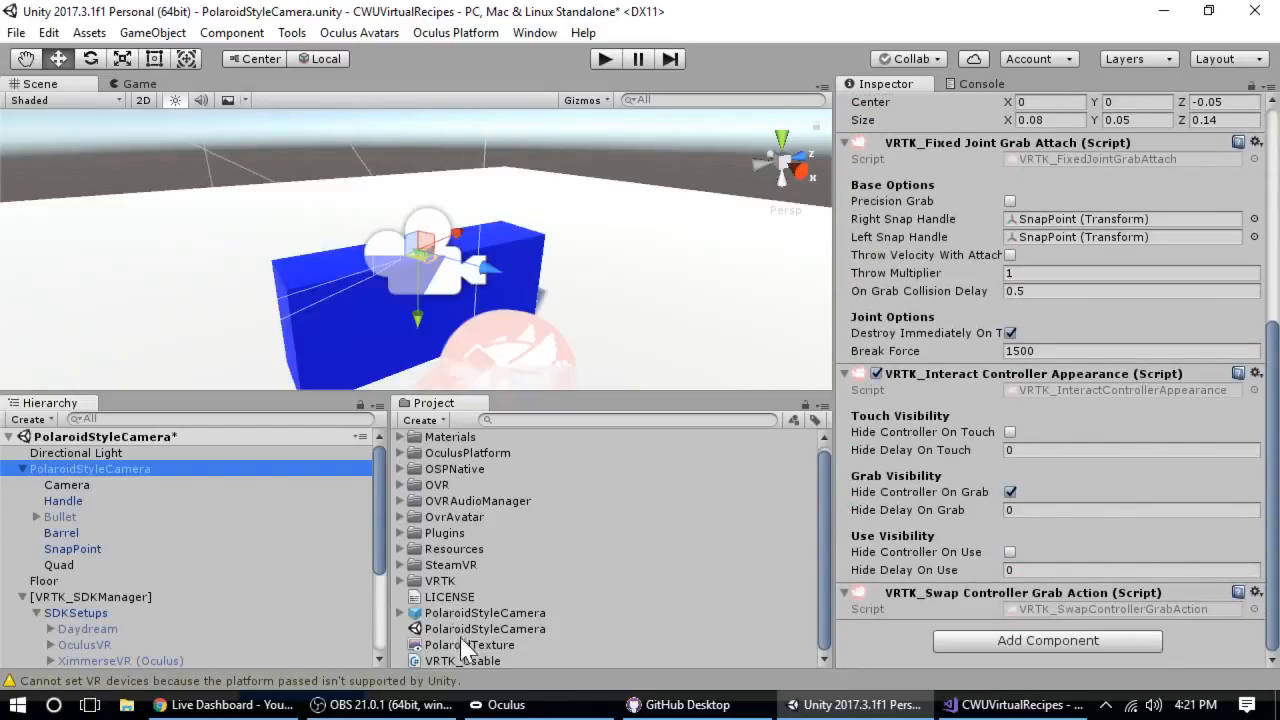
drag(462, 660, 258, 469)
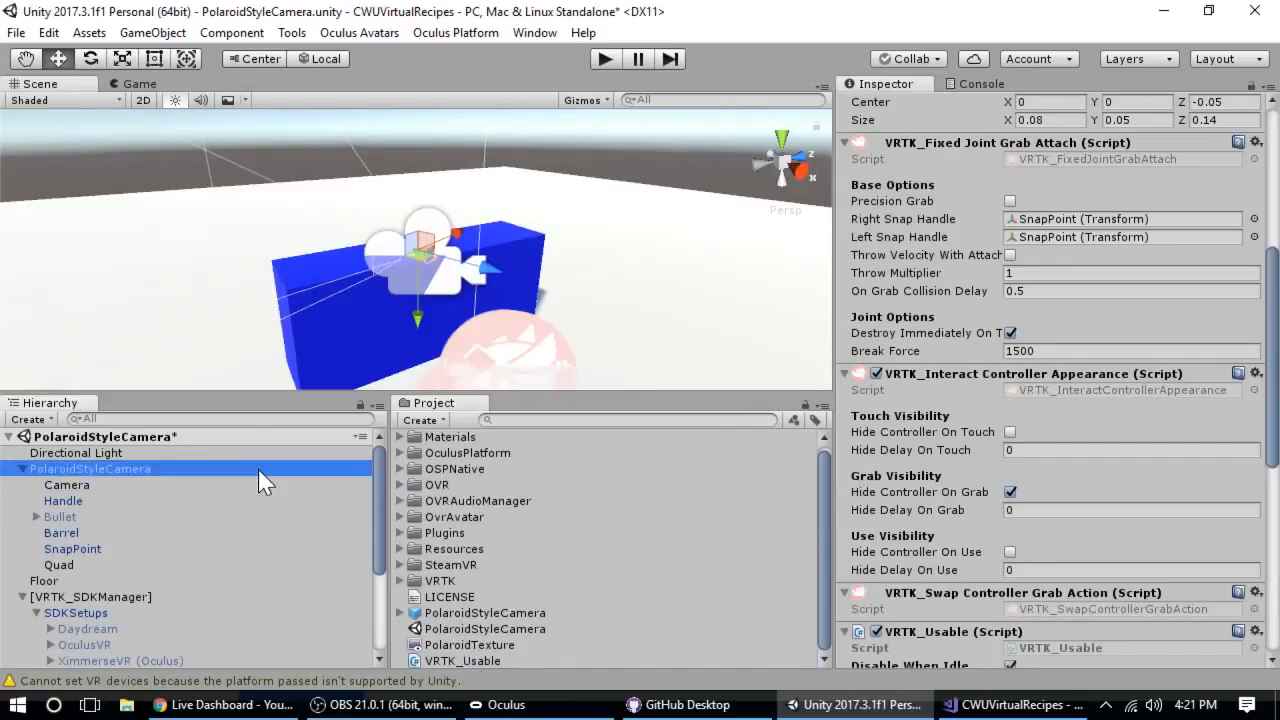
scroll(990, 490, down, 5)
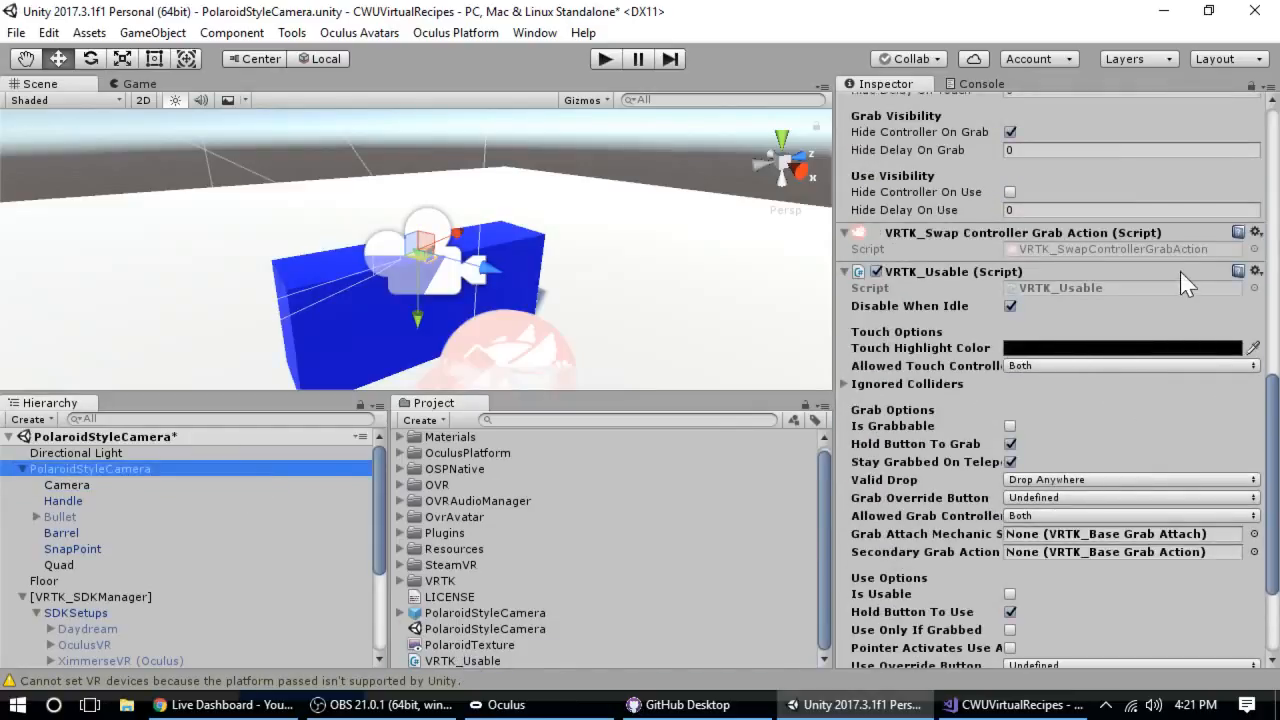
Move the VRTK_Usable component up to directly below PolaroidStyleCamera's Box Collider, allowing the prefab instance to break.
click(1256, 273)
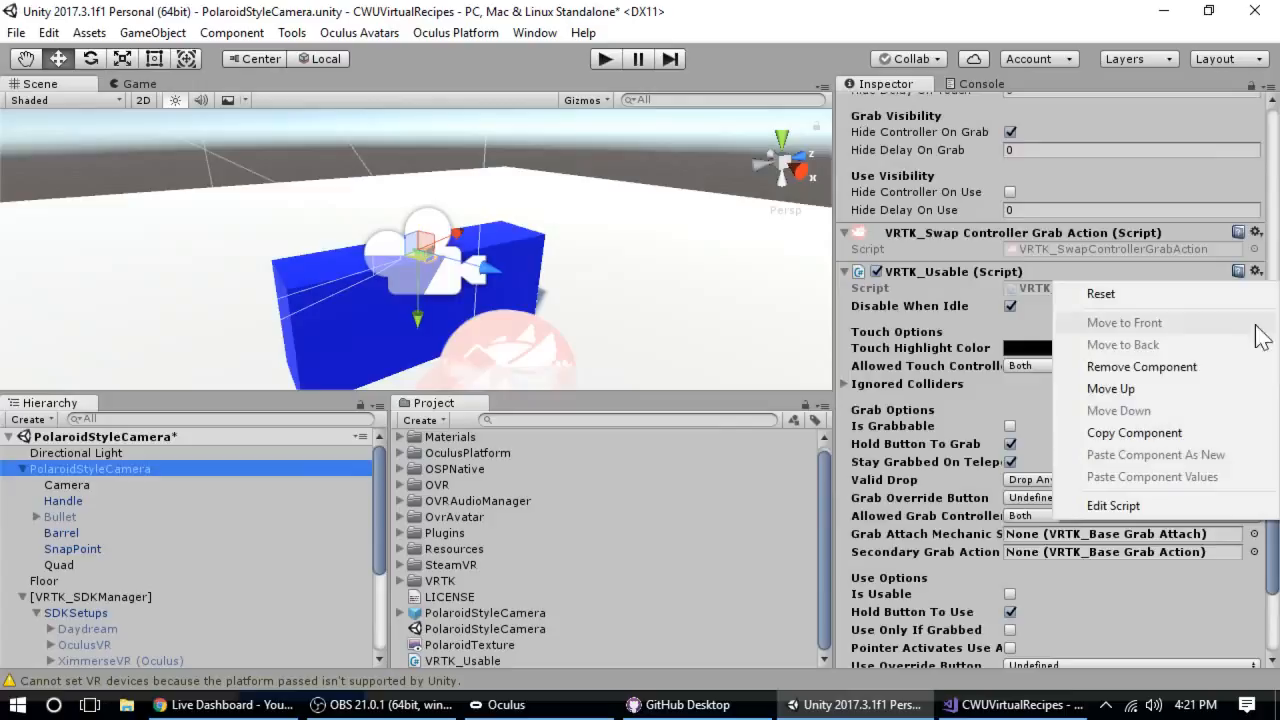
click(1205, 382)
click(695, 395)
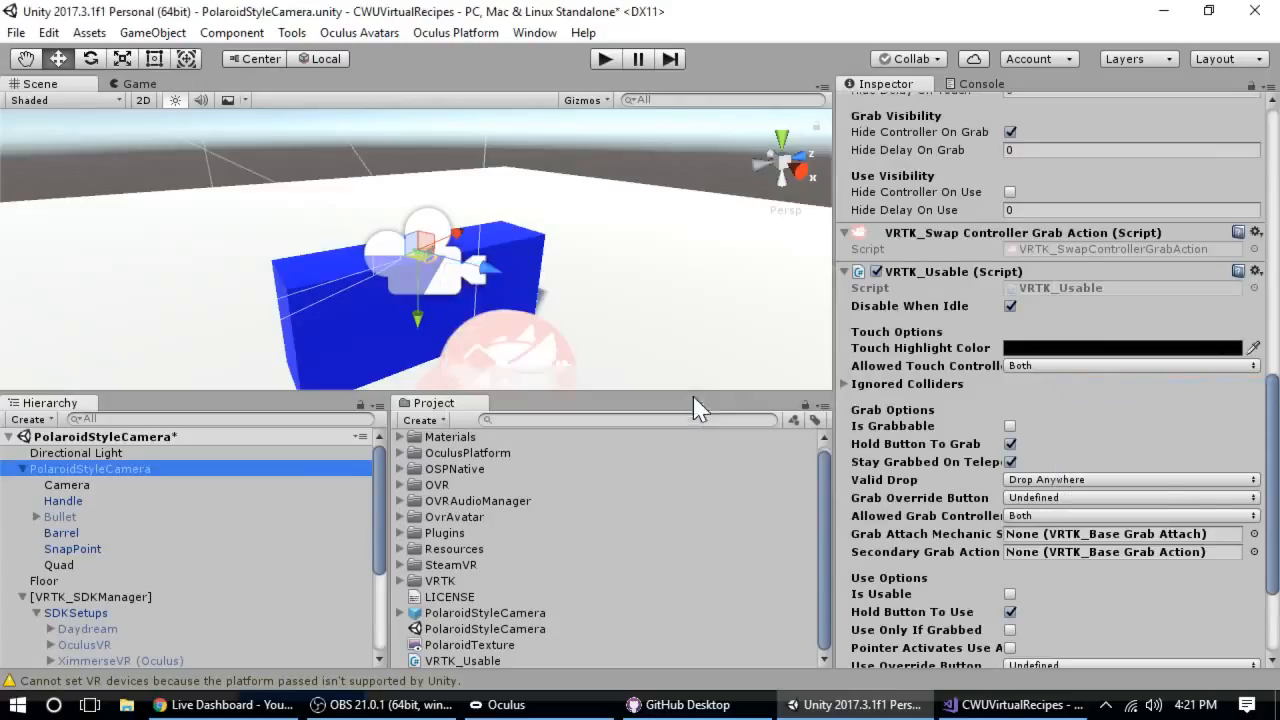
click(1256, 232)
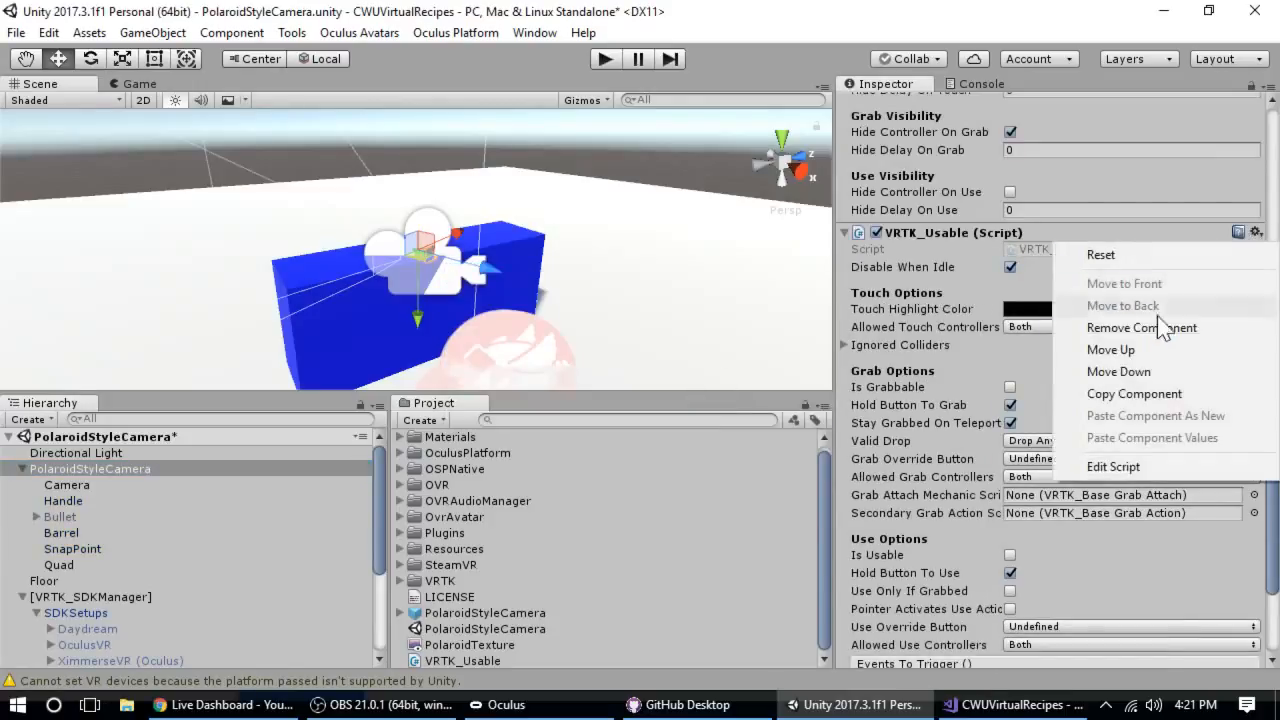
click(1148, 348)
scroll(1134, 320, up, 6)
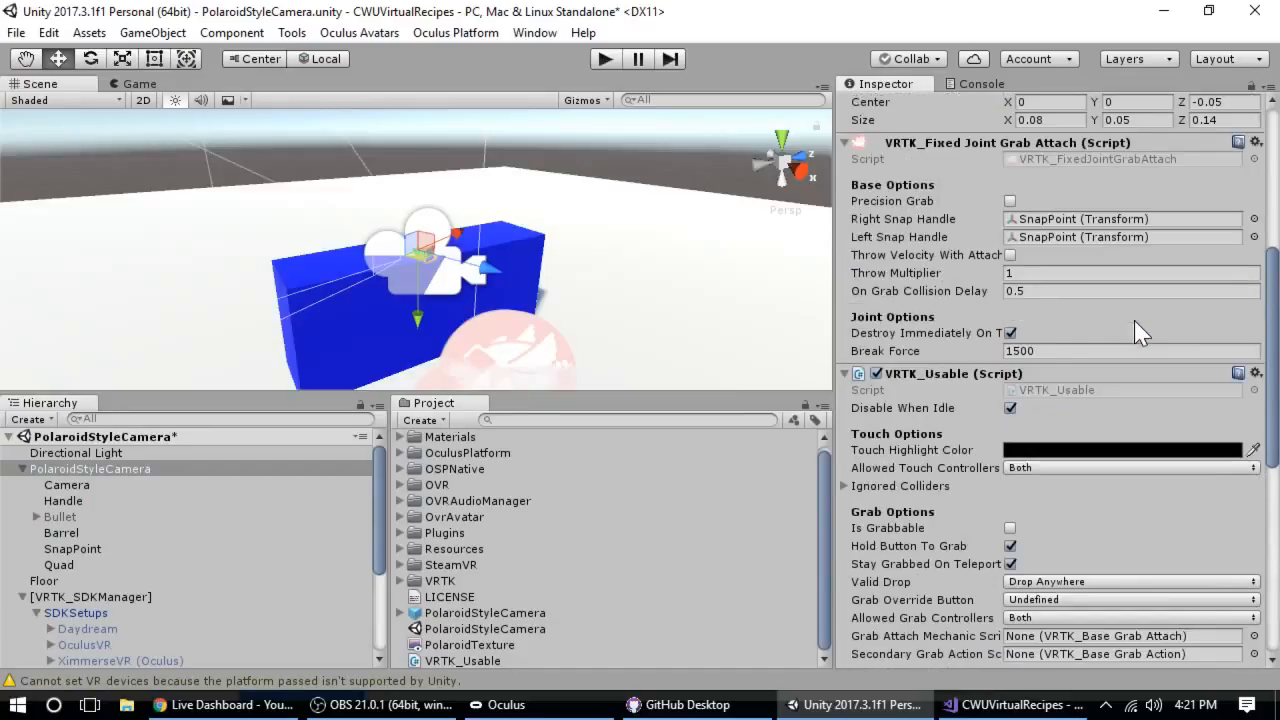
click(1256, 373)
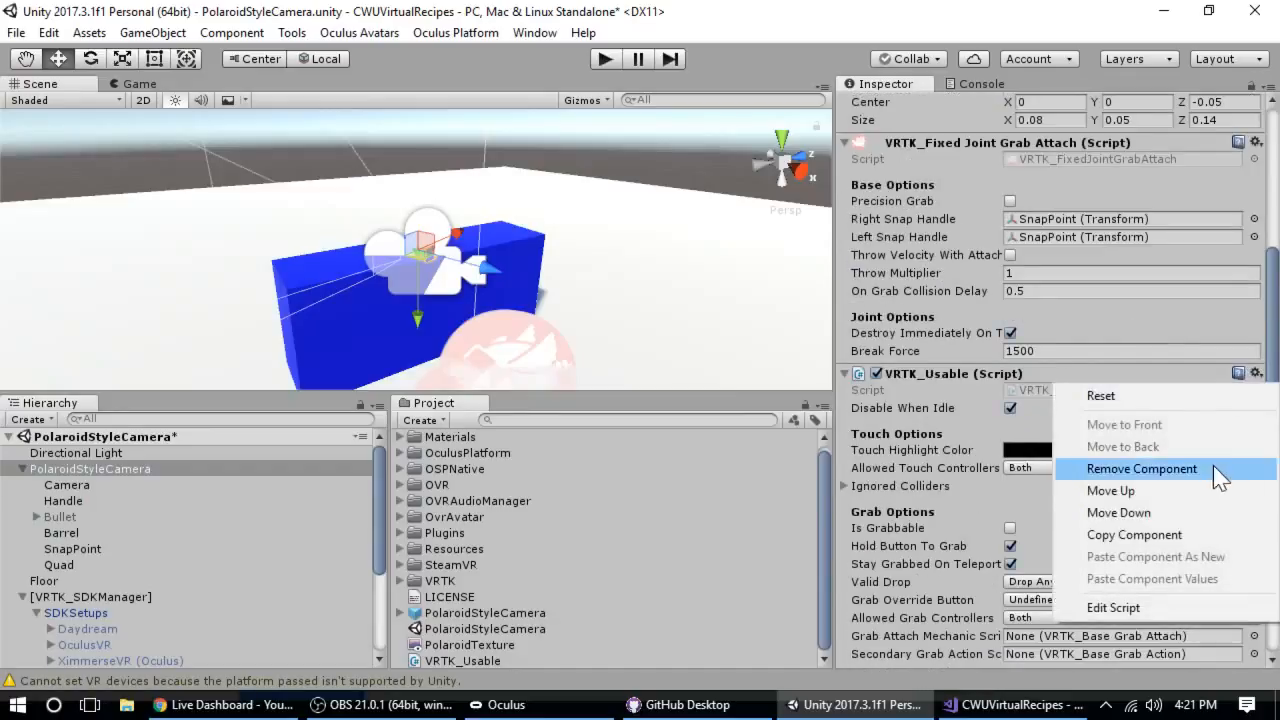
click(1208, 491)
scroll(1208, 491, up, 6)
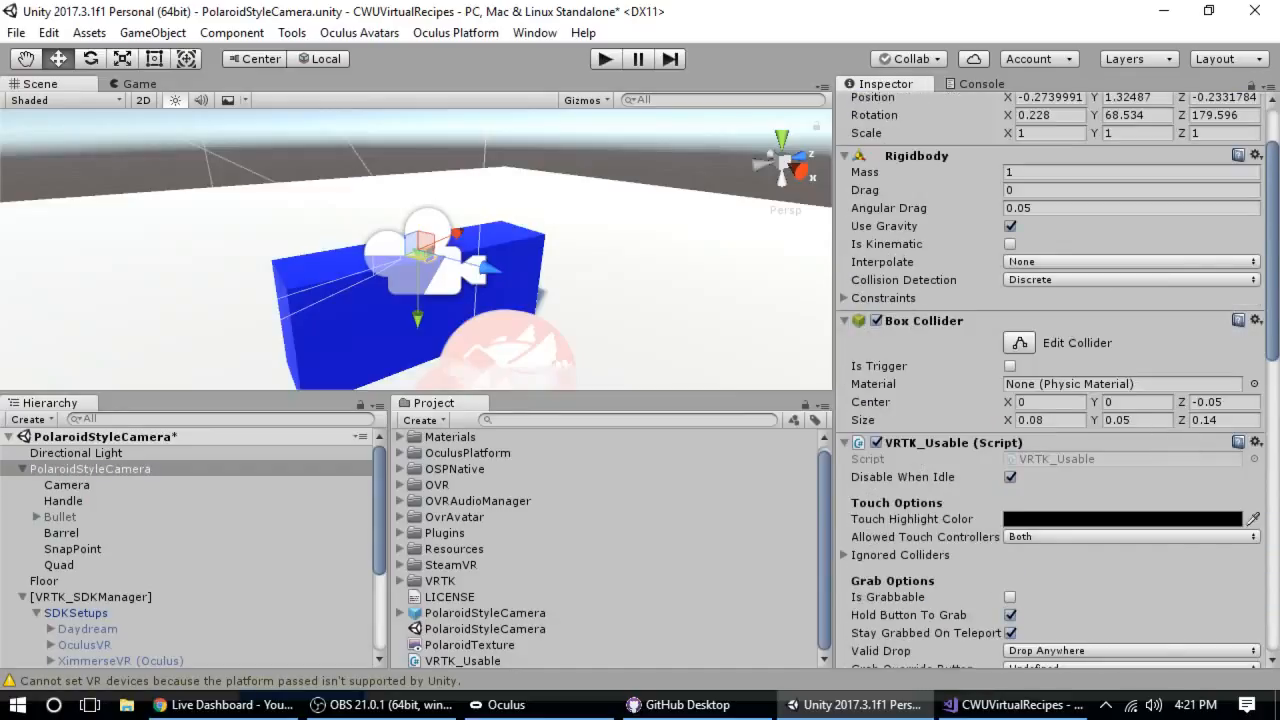
scroll(1098, 432, down, 1)
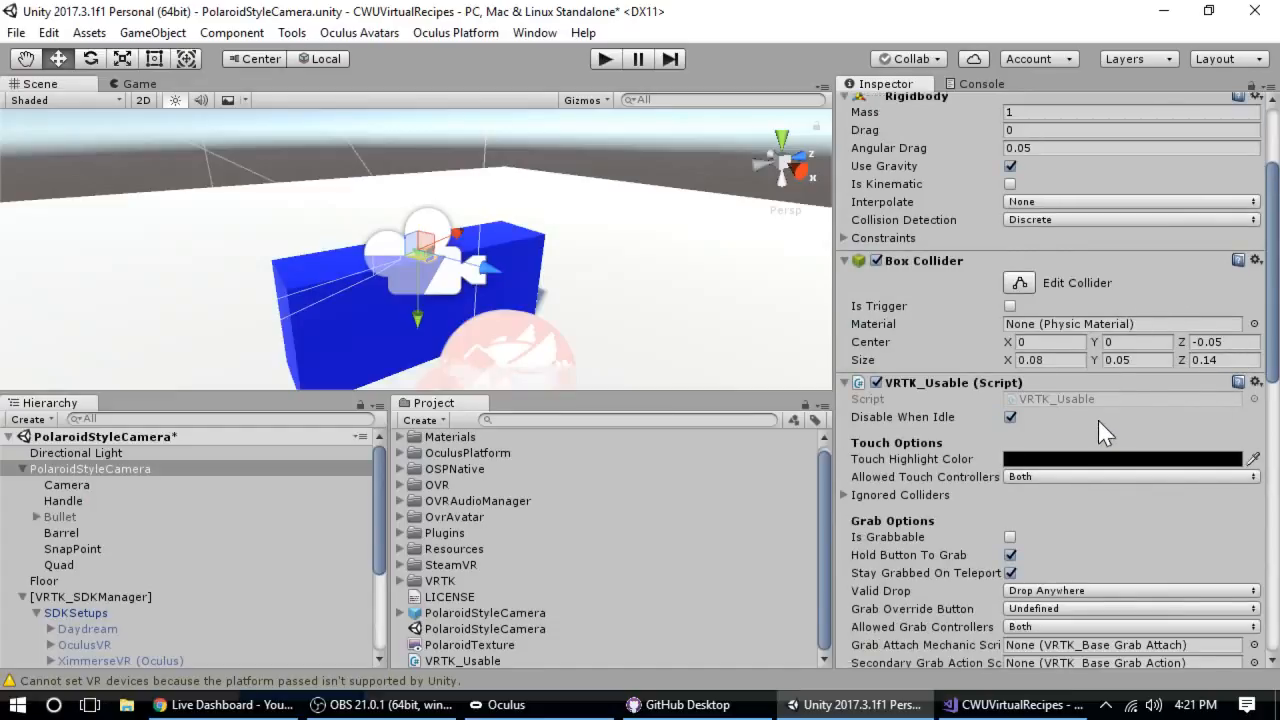
scroll(1075, 420, down, 2)
scroll(1078, 456, down, 2)
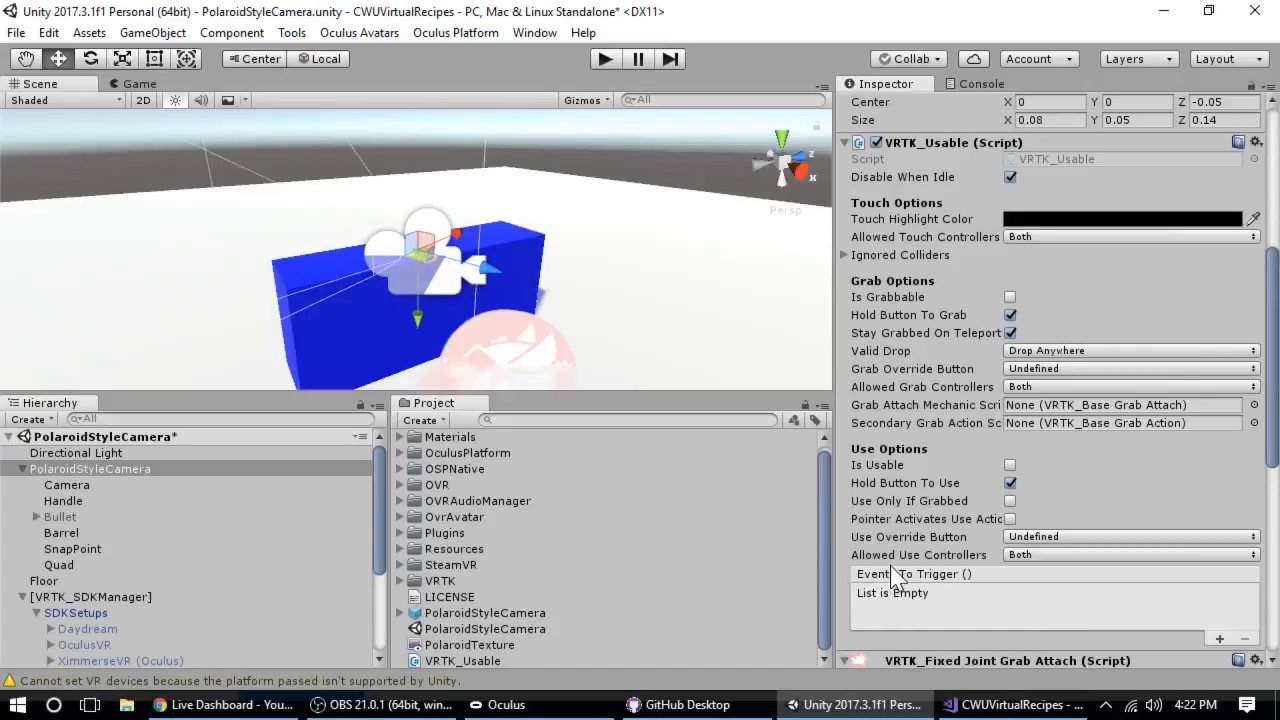
Undo the recent changes back to before the Gun script's removal from PolaroidStyleCamera, keeping the Quad's Z position at 0.05.
mouse_move(866, 526)
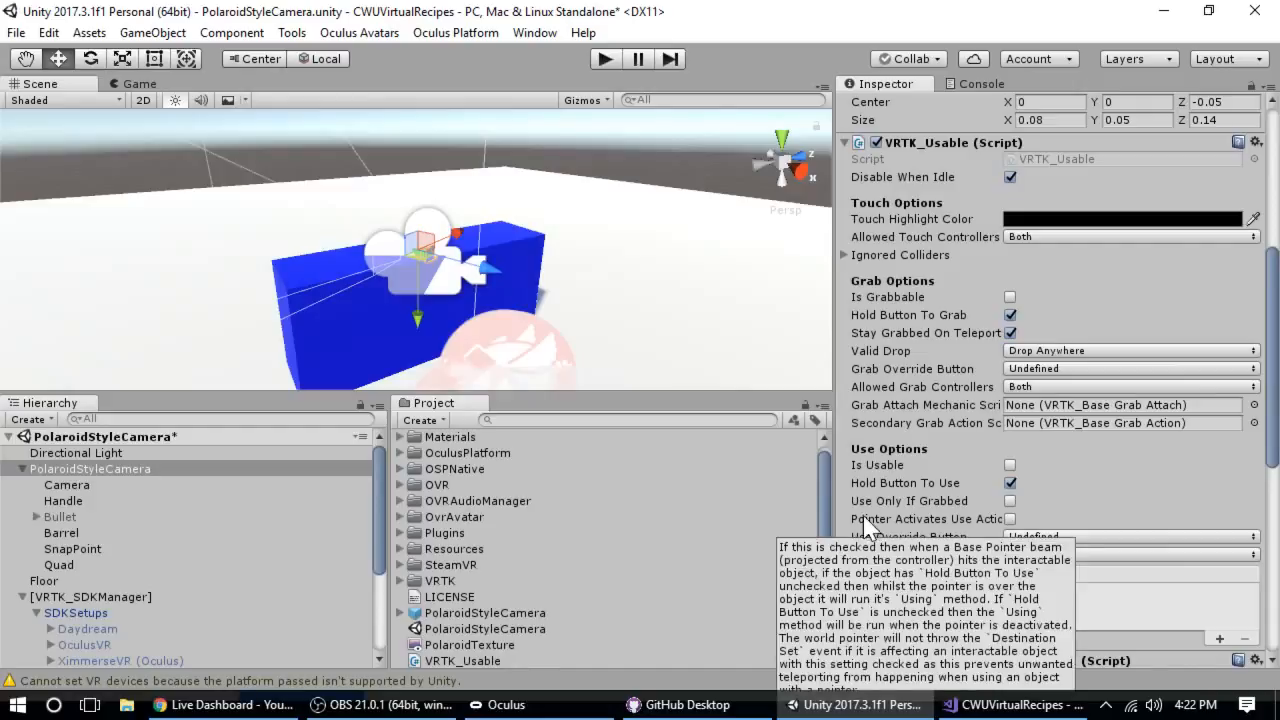
key(super)
click(925, 251)
click(923, 251)
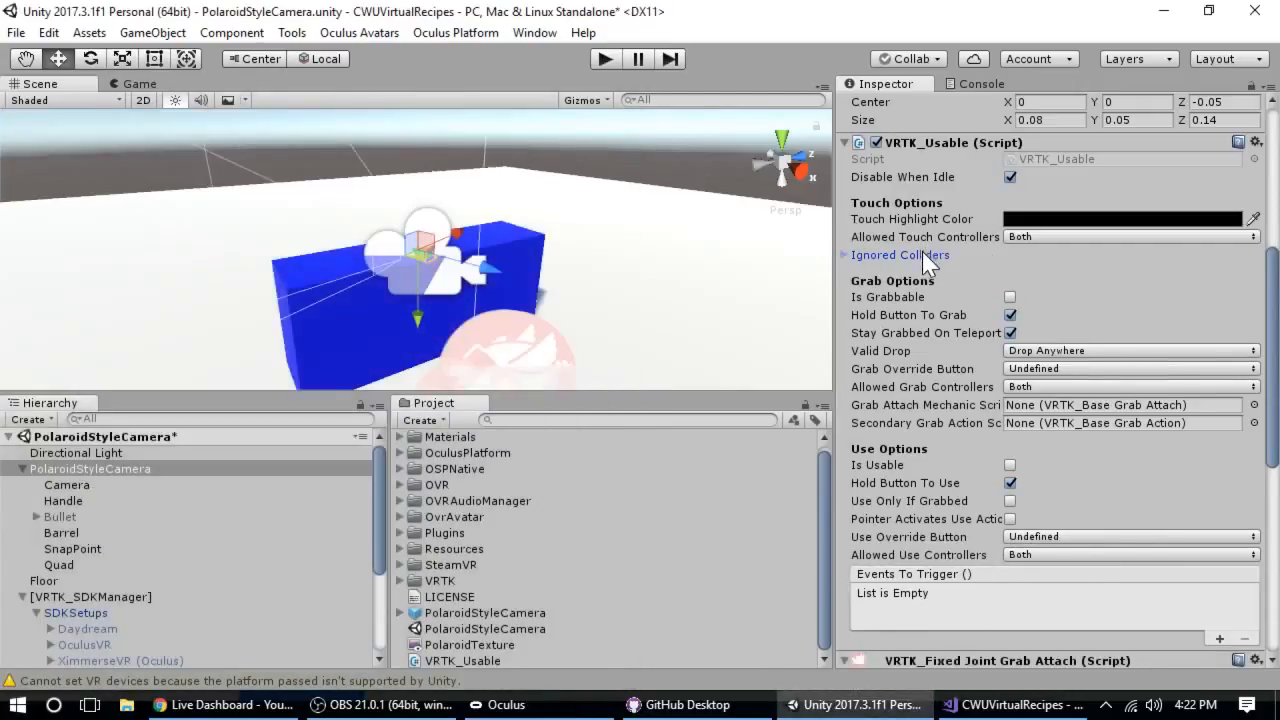
key(ctrl+z)
key(ctrl+z)
key(ctrl+z)
key(ctrl+z)
key(ctrl+z)
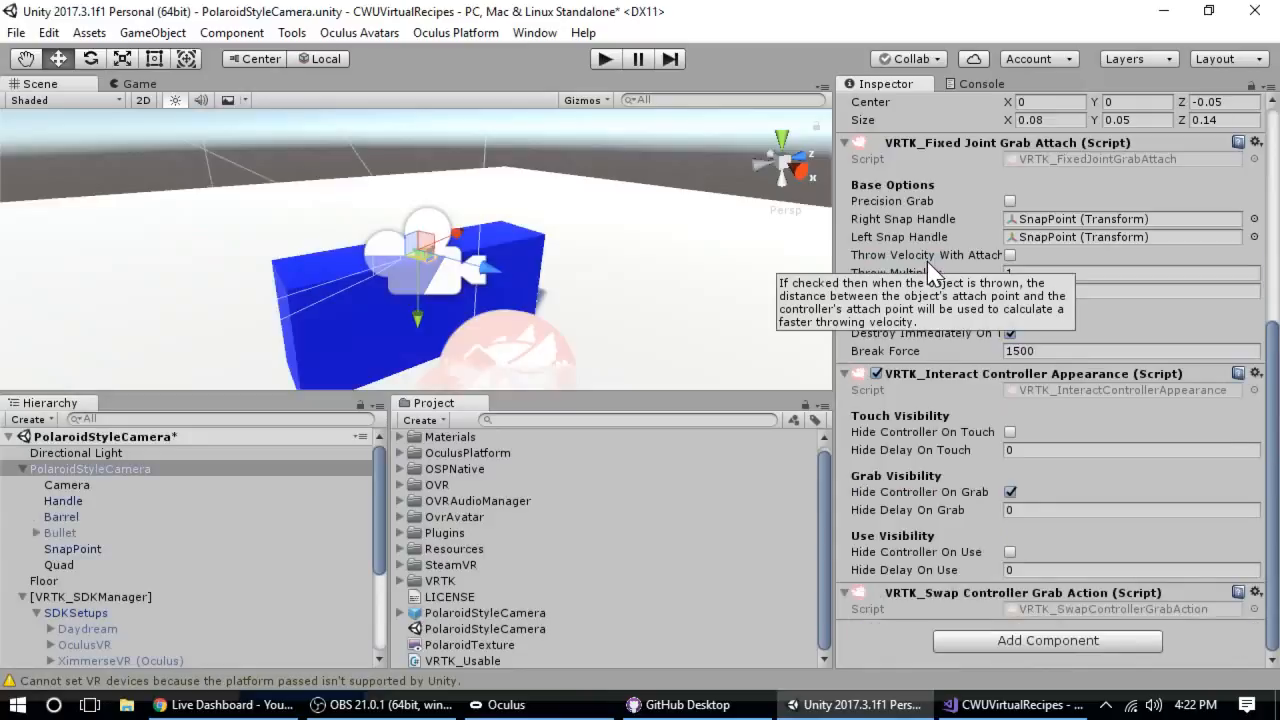
key(ctrl+z)
key(ctrl+z)
key(ctrl+z)
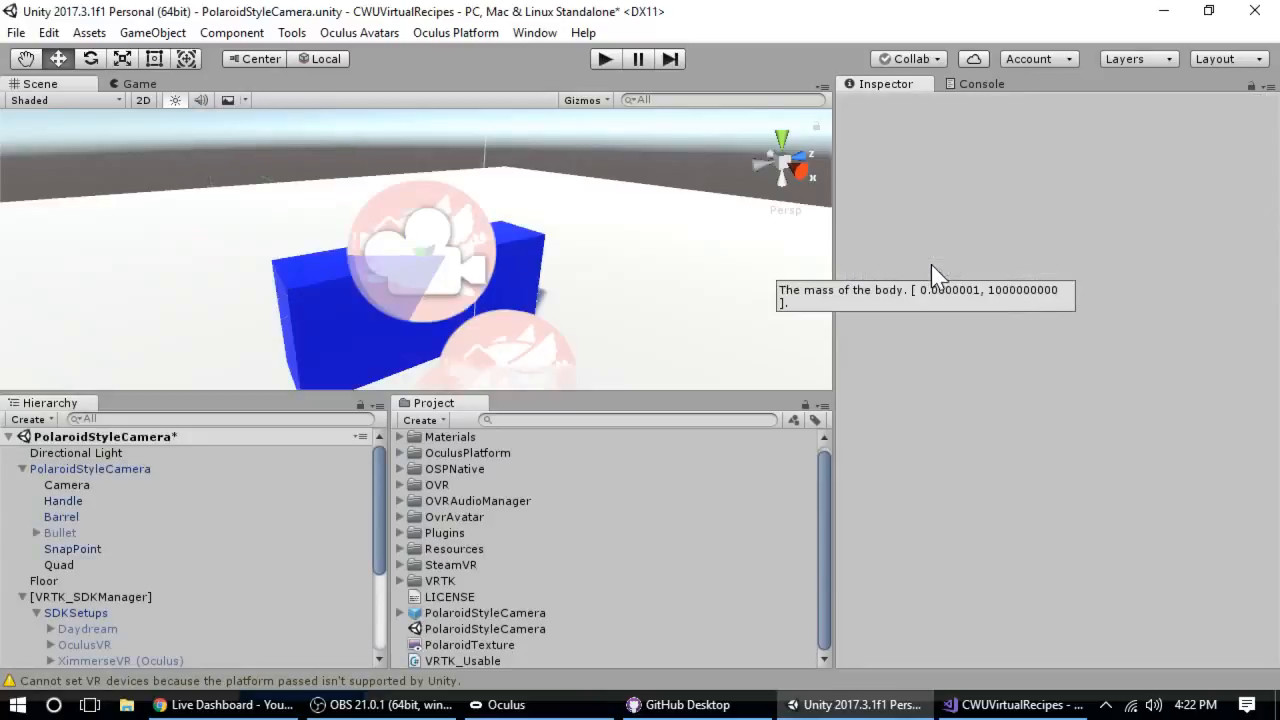
key(ctrl+z)
key(ctrl+z)
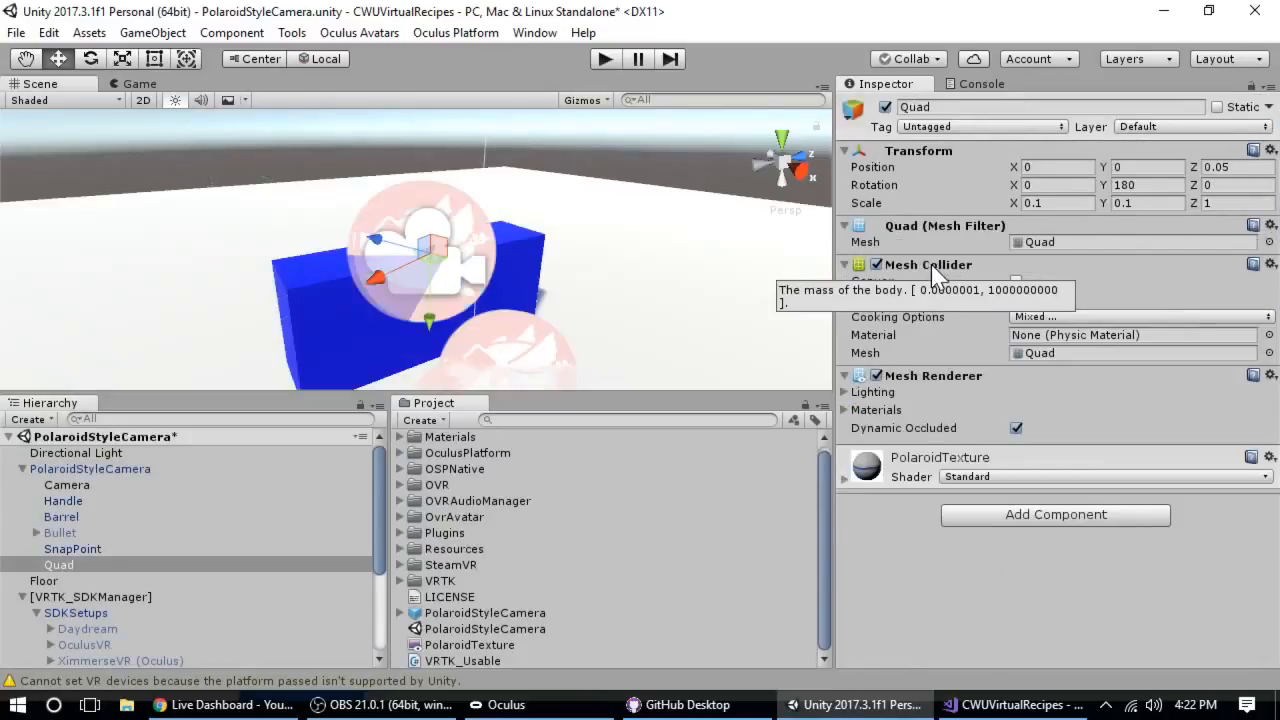
key(ctrl+z)
key(ctrl+z)
key(ctrl+z)
key(ctrl+z)
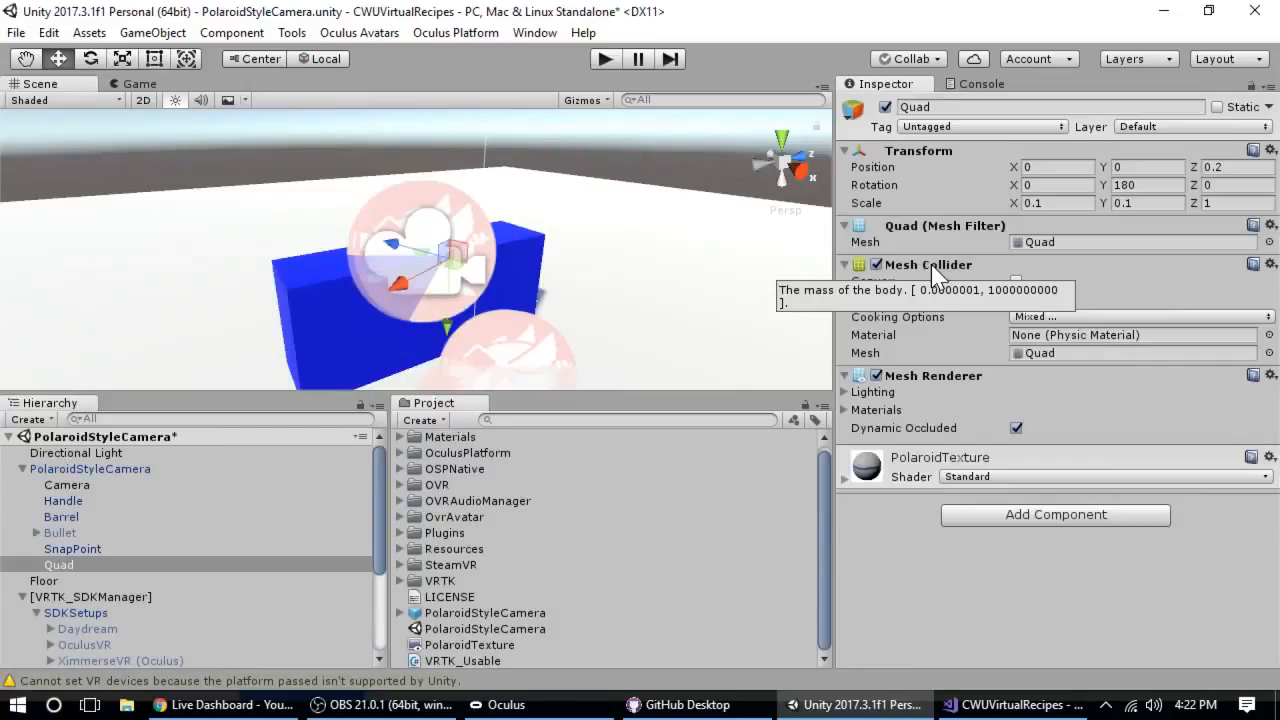
key(ctrl+z)
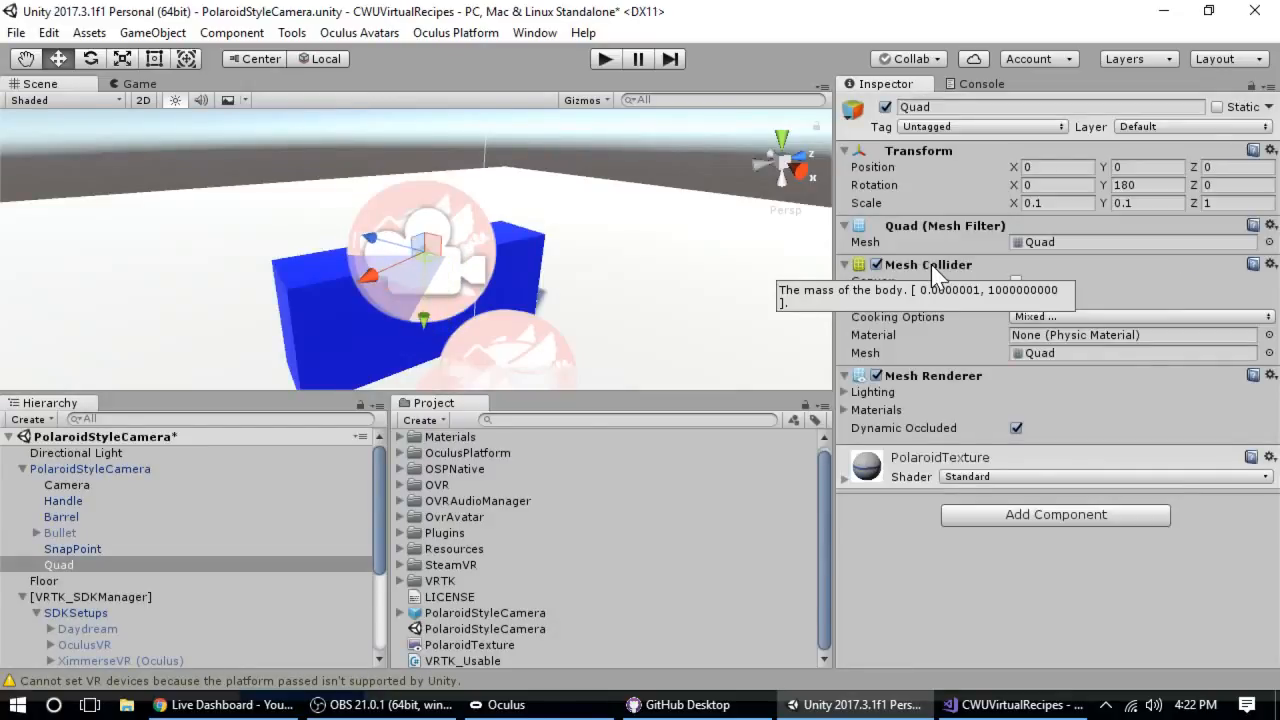
key(ctrl+z)
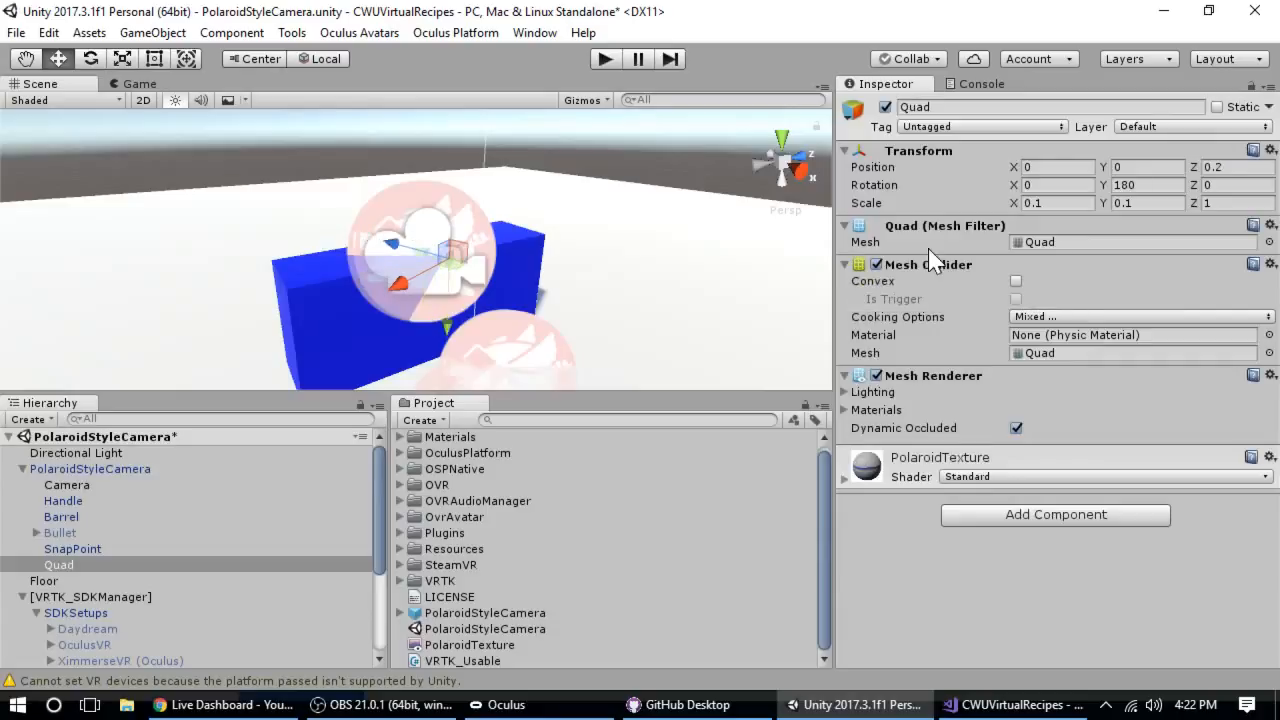
key(ctrl+z)
key(ctrl+z)
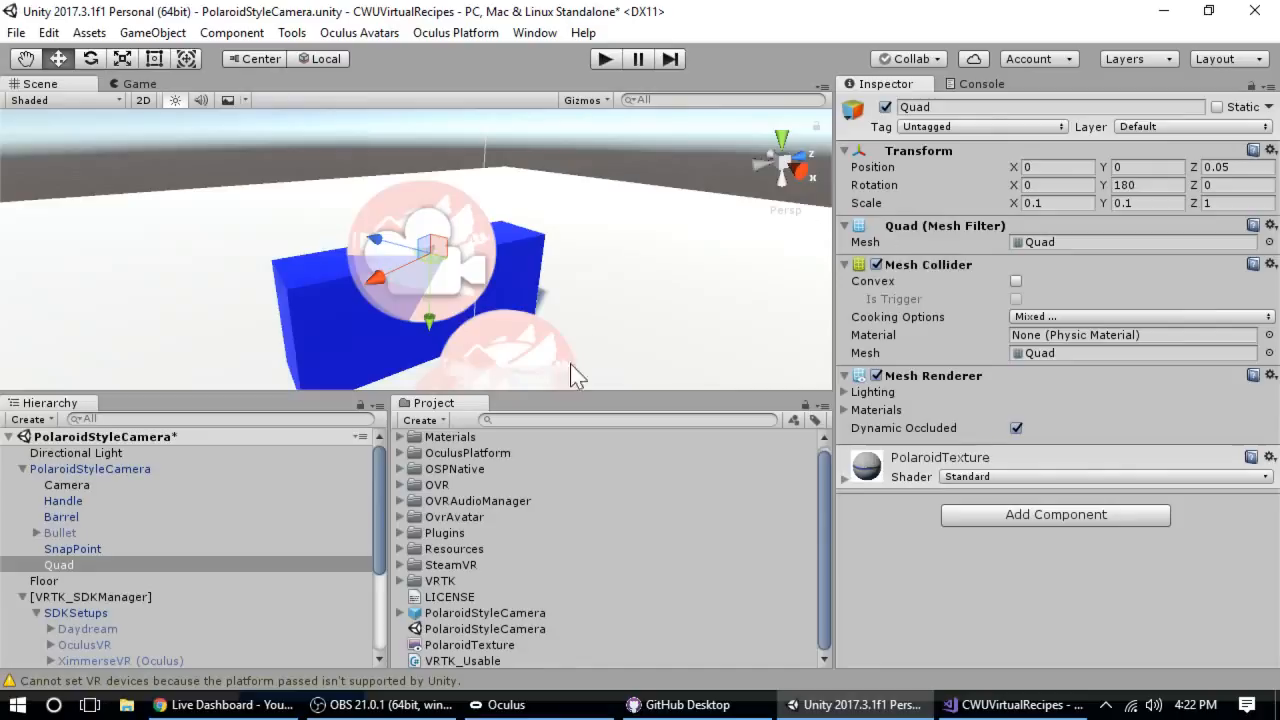
Review the Gun script's grab and use options on PolaroidStyleCamera, and attach the VRTK_Usable script to the same object.
click(152, 471)
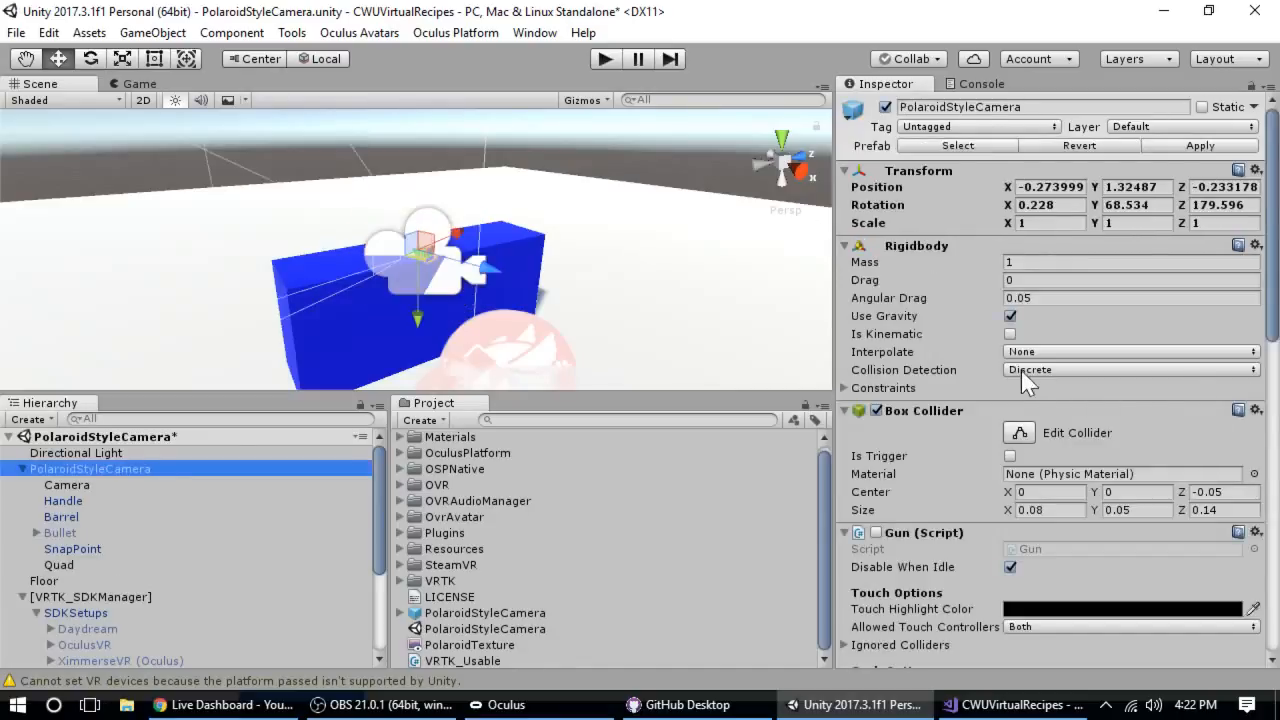
scroll(1027, 392, down, 6)
scroll(1025, 410, down, 3)
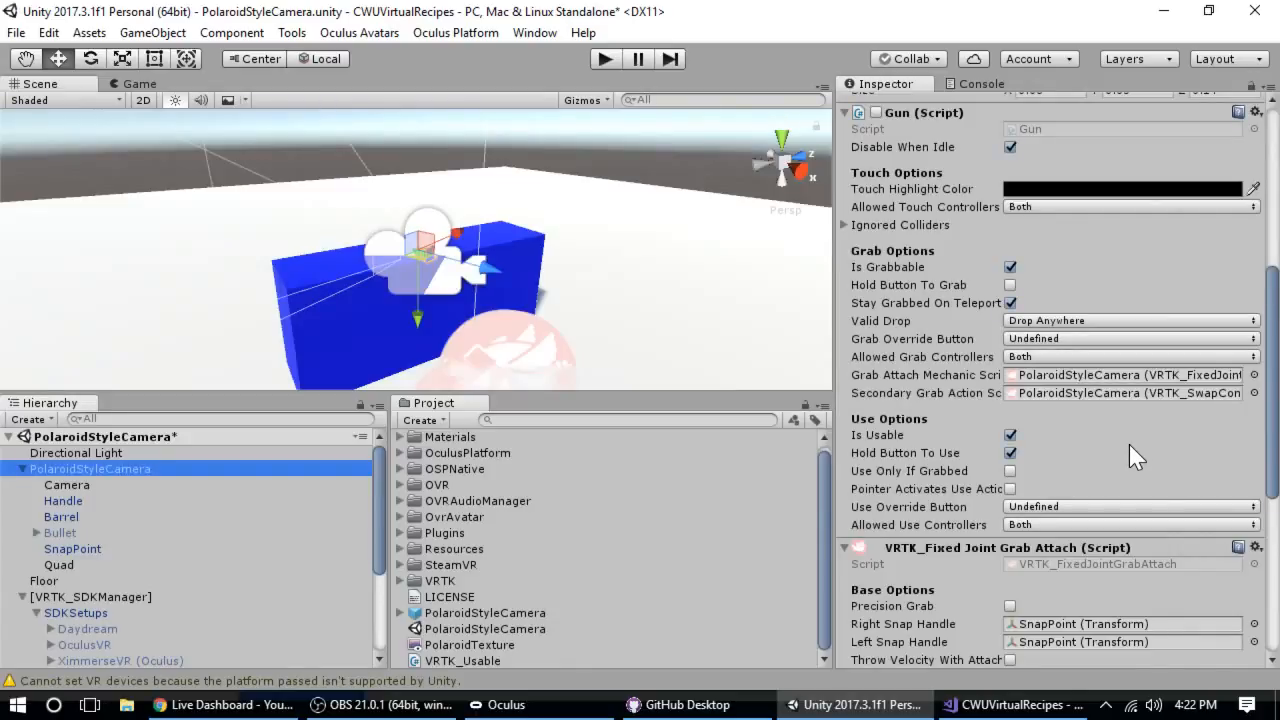
scroll(1135, 403, up, 3)
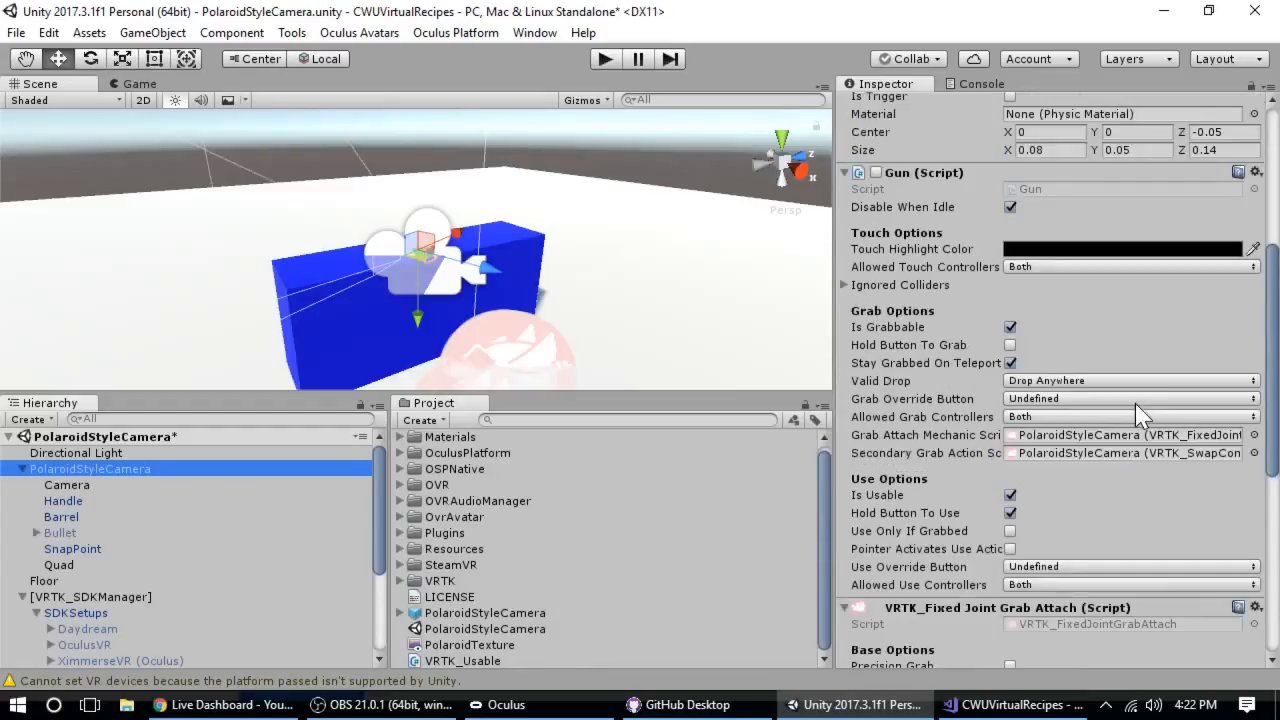
scroll(1135, 403, down, 3)
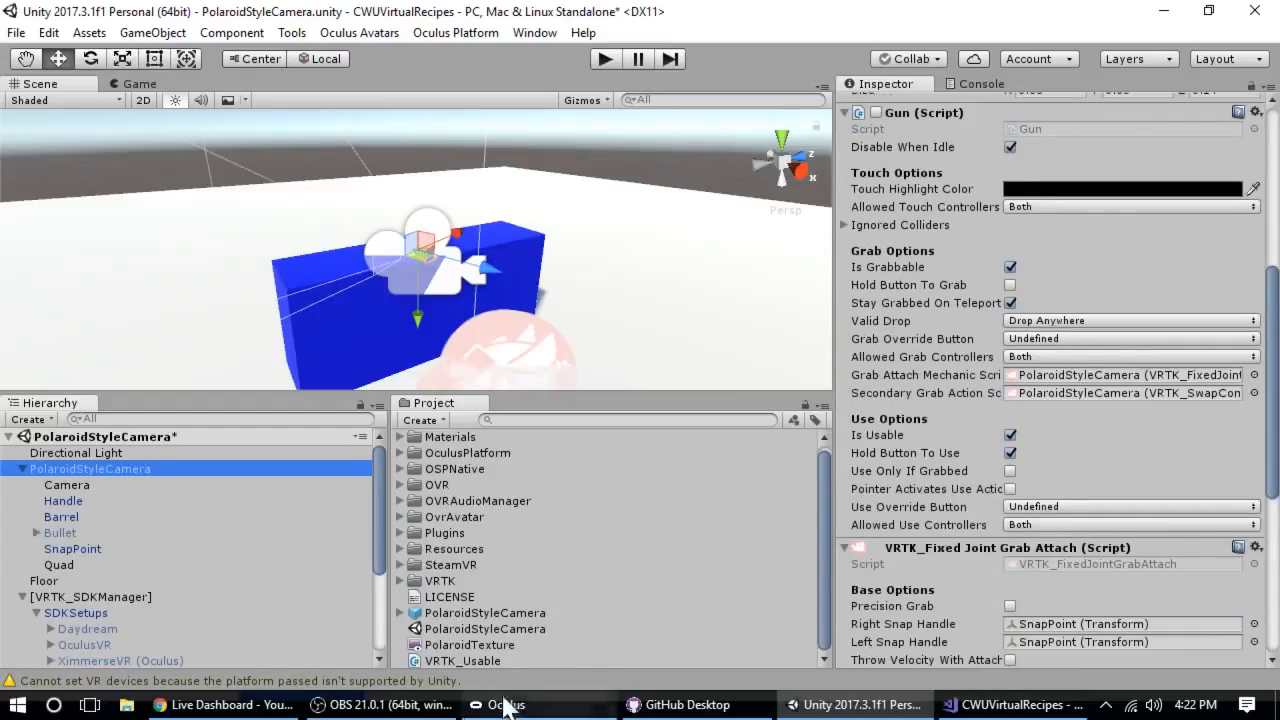
drag(479, 663, 66, 471)
Move the VRTK_Usable component up to directly below PolaroidStyleCamera's Gun script, allowing the prefab instance to break.
scroll(1208, 420, down, 15)
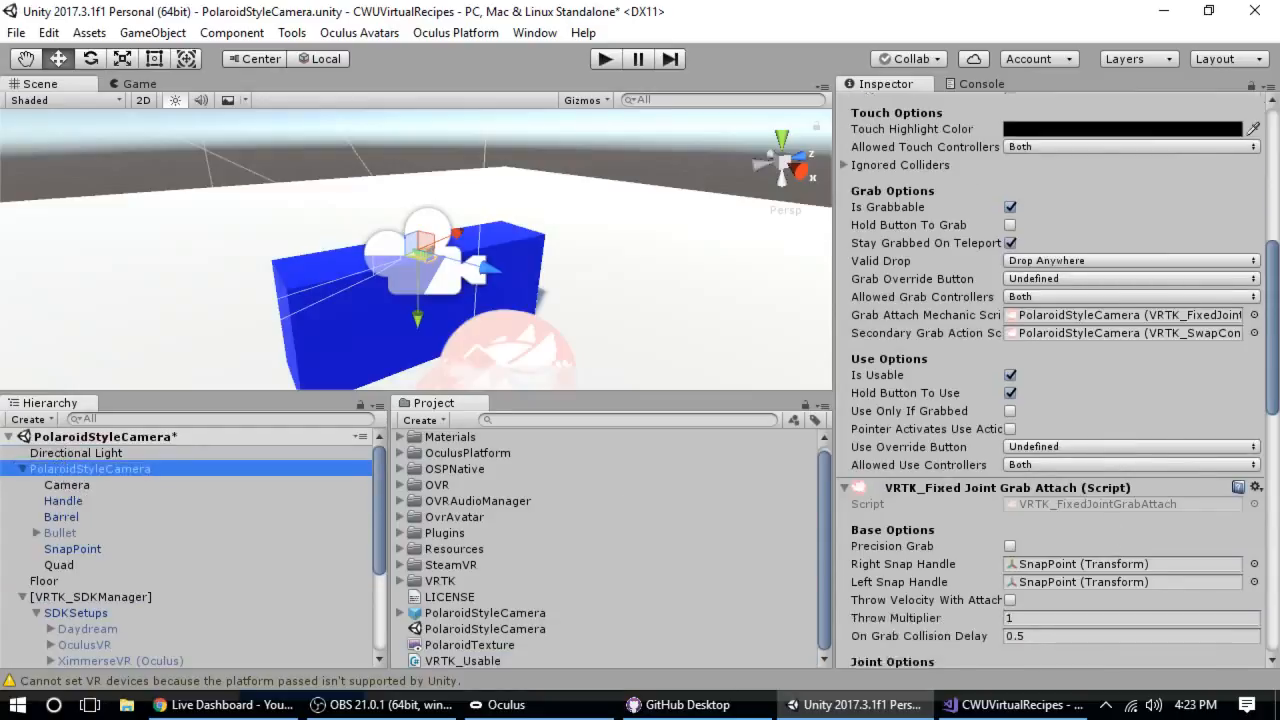
scroll(1252, 367, up, 5)
scroll(1252, 367, up, 3)
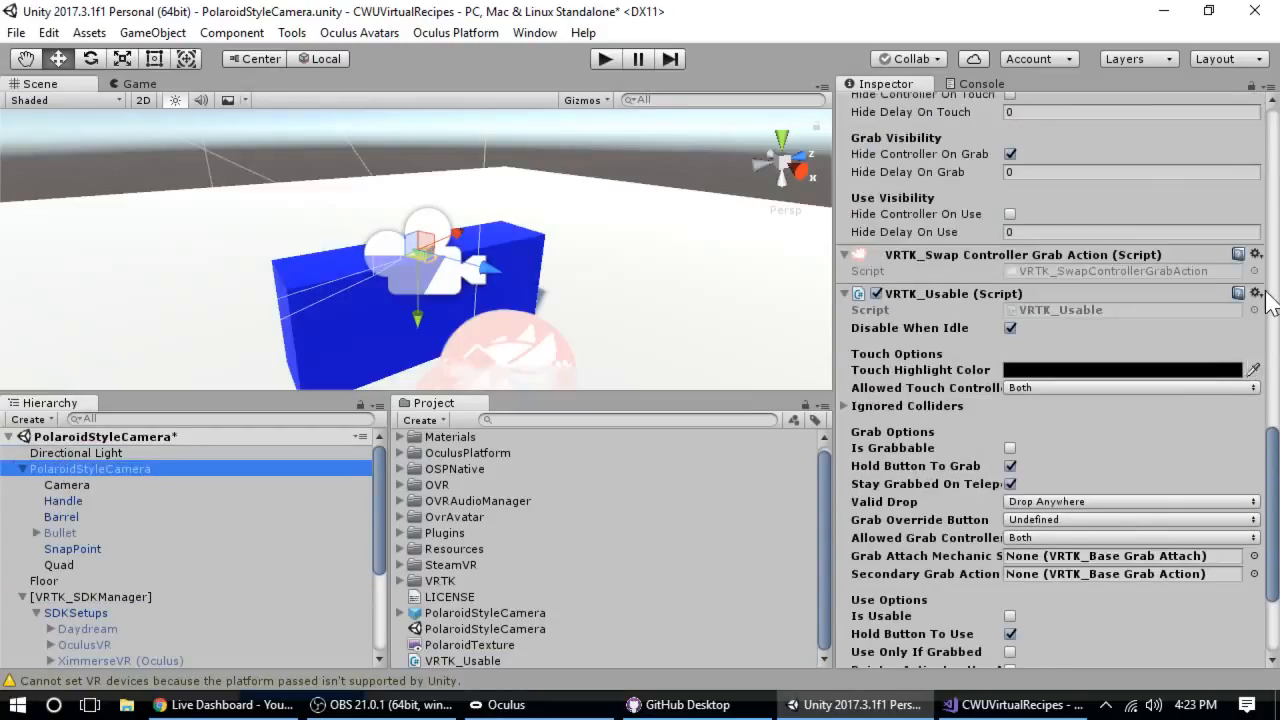
click(1256, 293)
click(1205, 410)
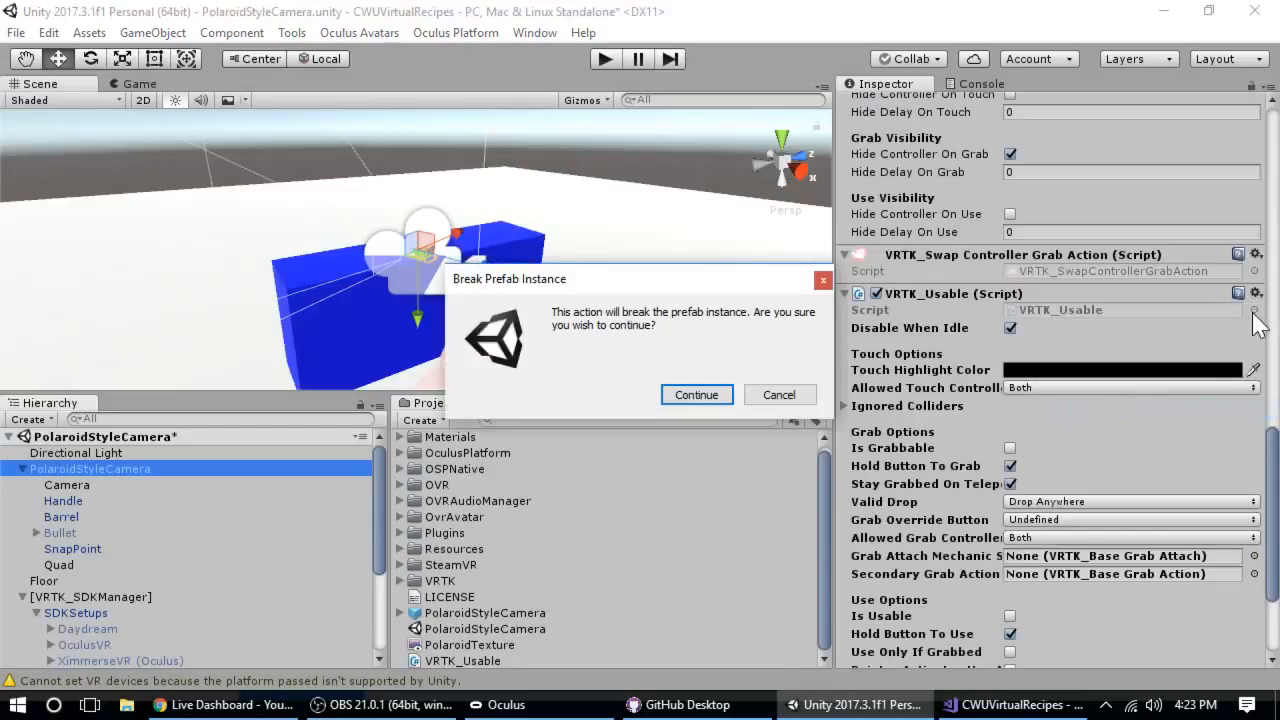
click(688, 396)
scroll(1230, 407, up, 10)
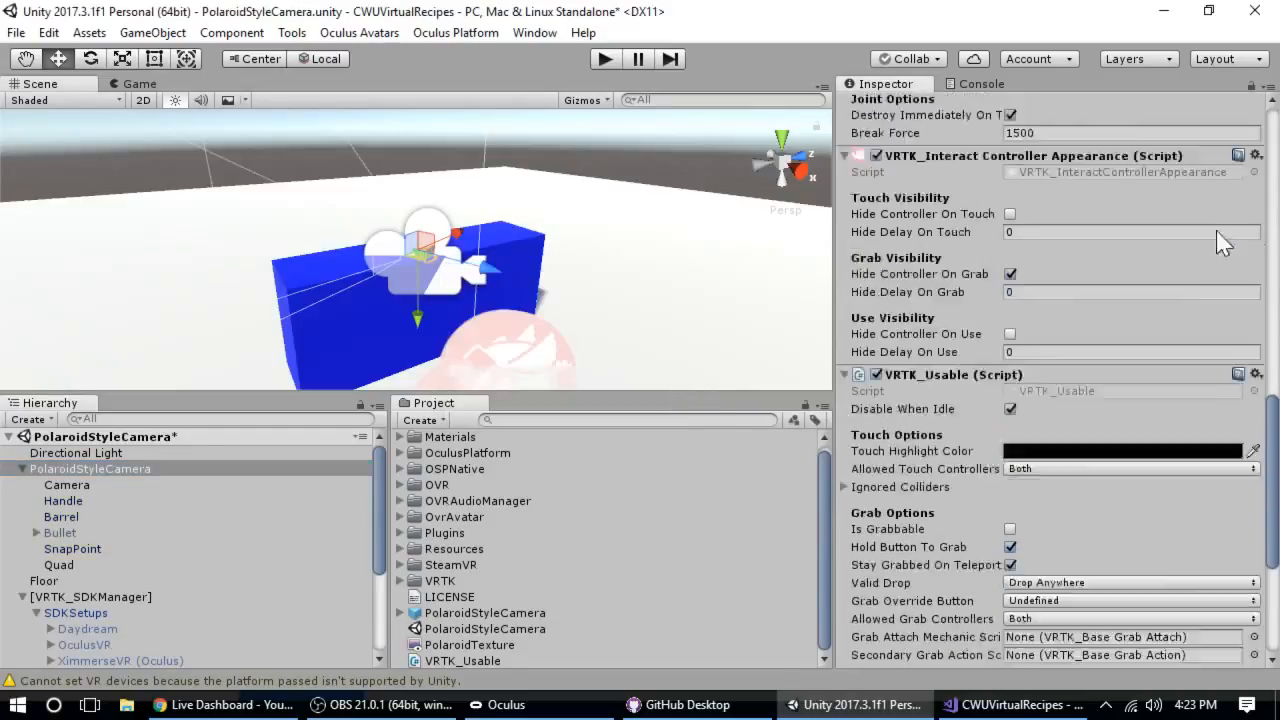
scroll(1228, 436, down, 6)
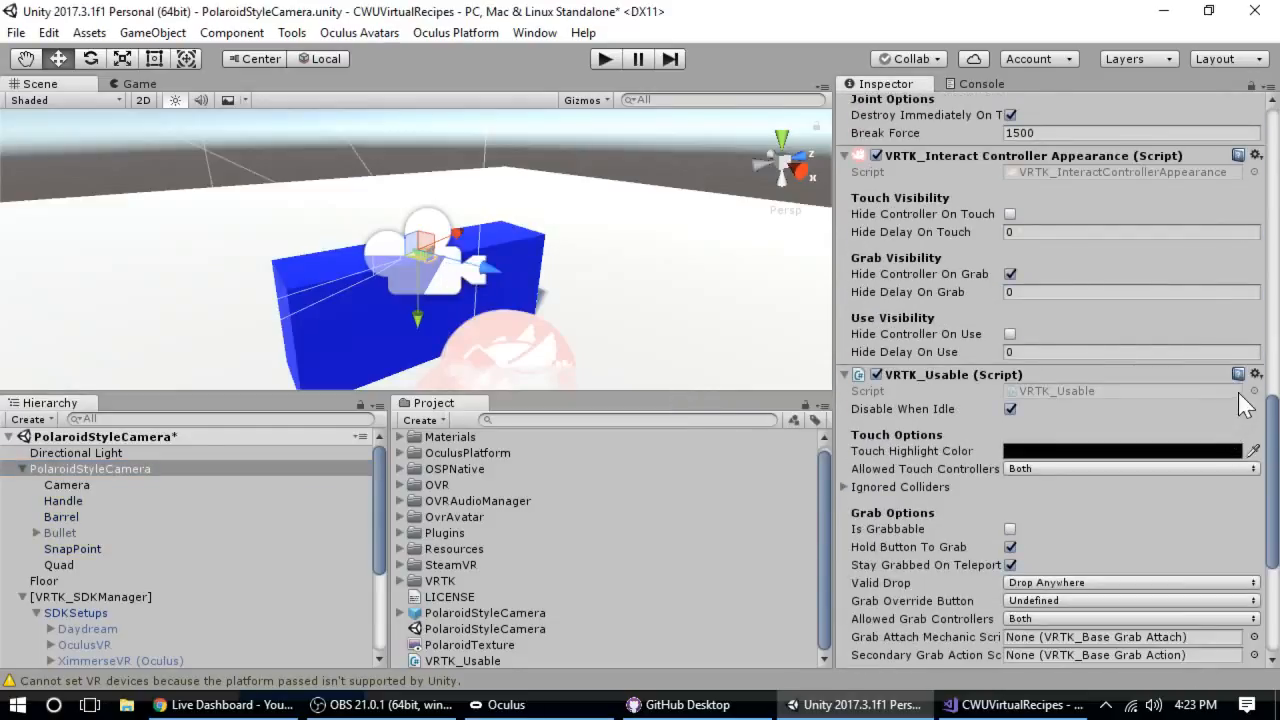
click(1256, 374)
click(1197, 490)
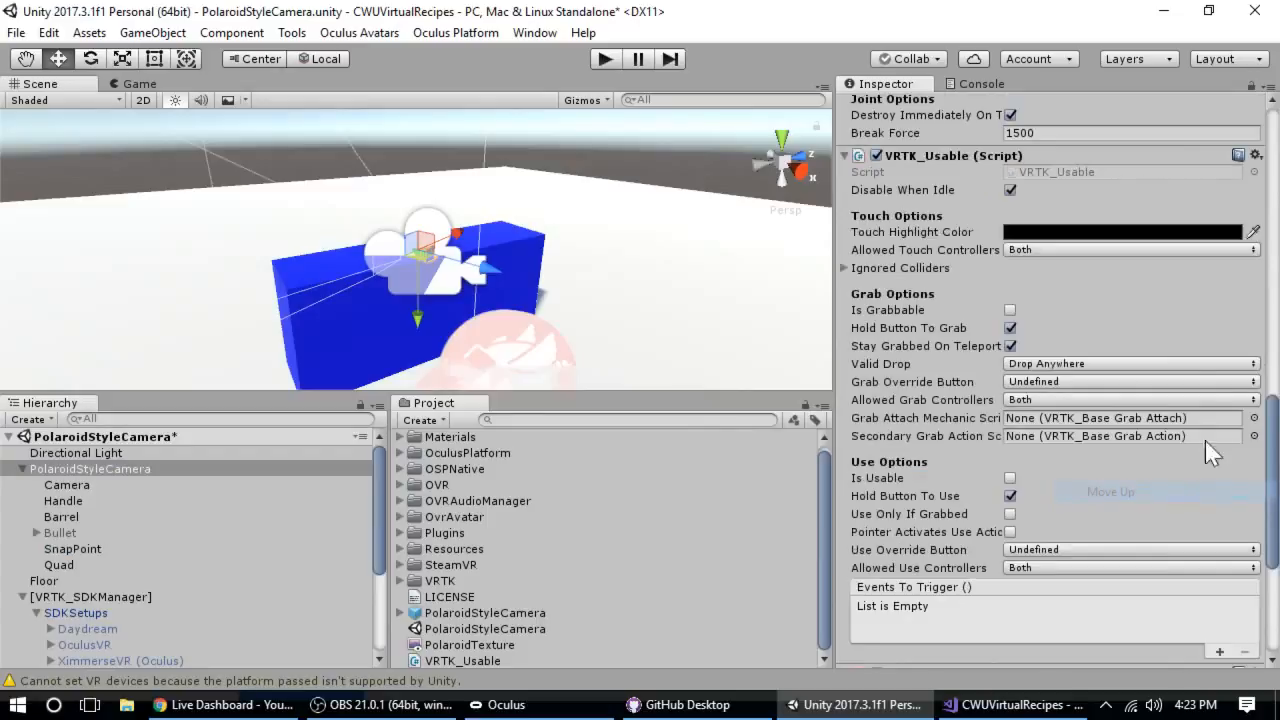
click(1255, 155)
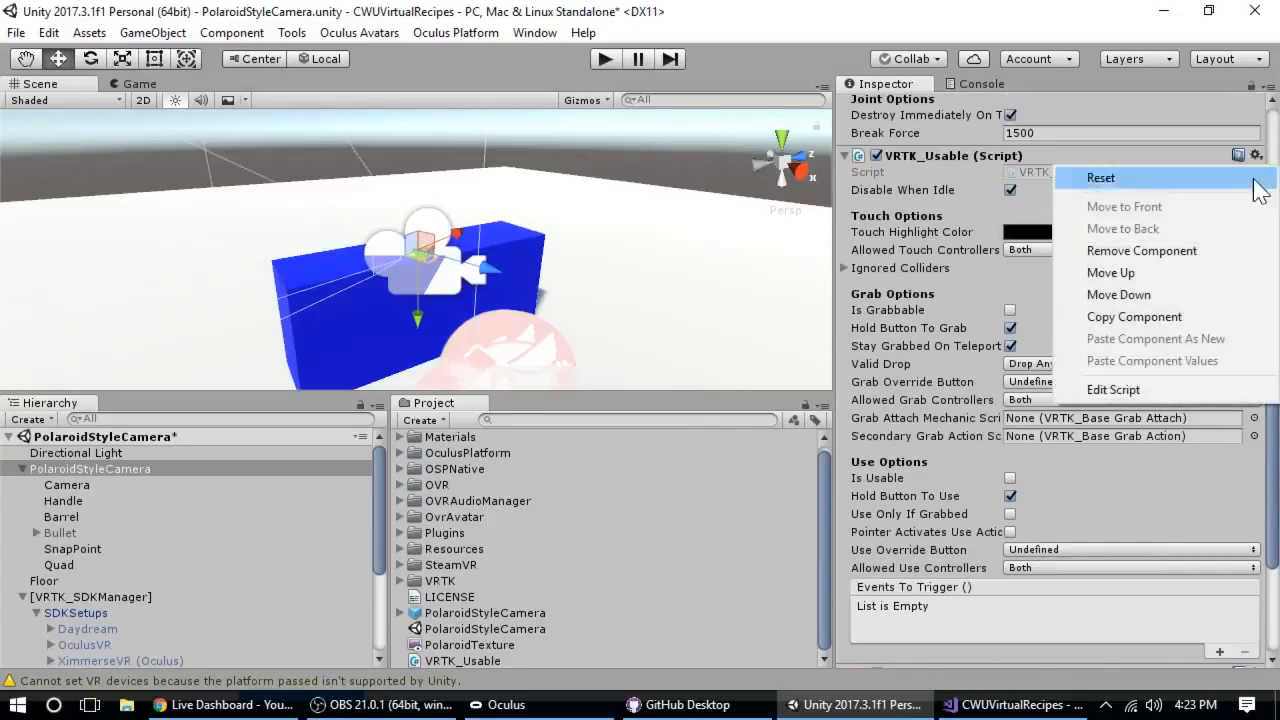
click(1214, 275)
scroll(1060, 305, up, 5)
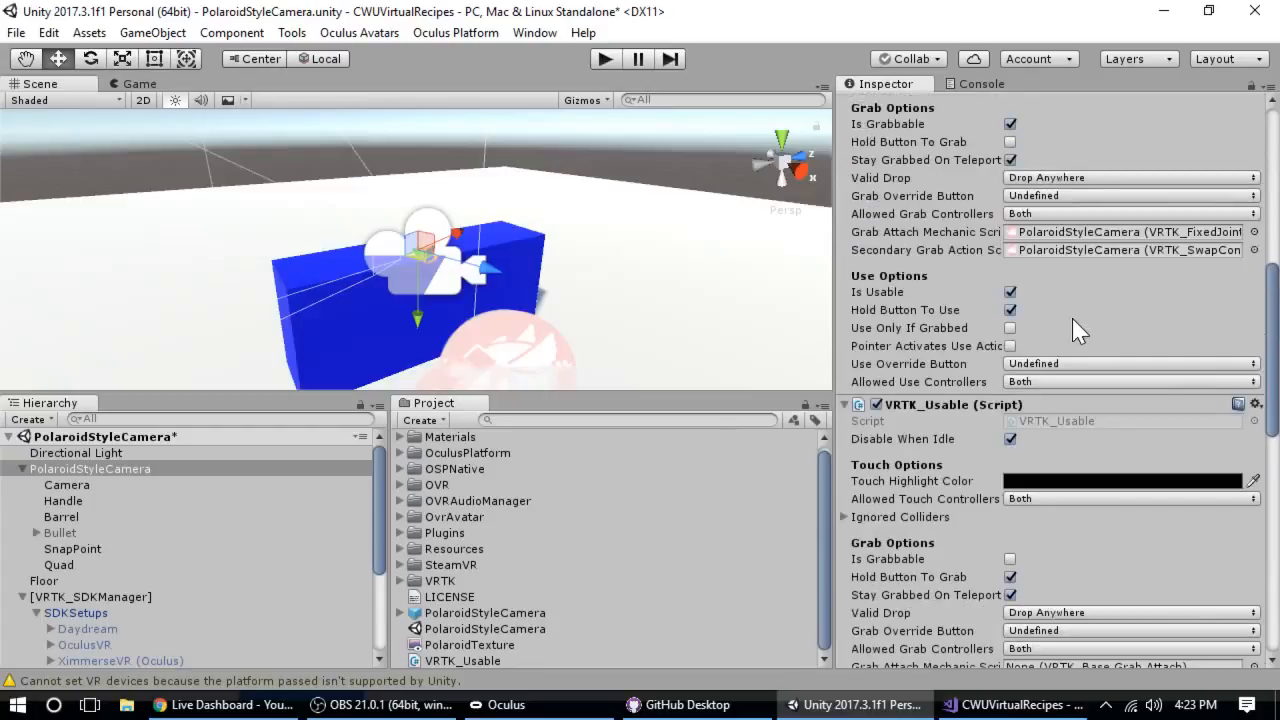
Compare the Gun script's options with those of VRTK_Usable and enable Is Grabbable on the VRTK_Usable component.
scroll(1080, 367, up, 7)
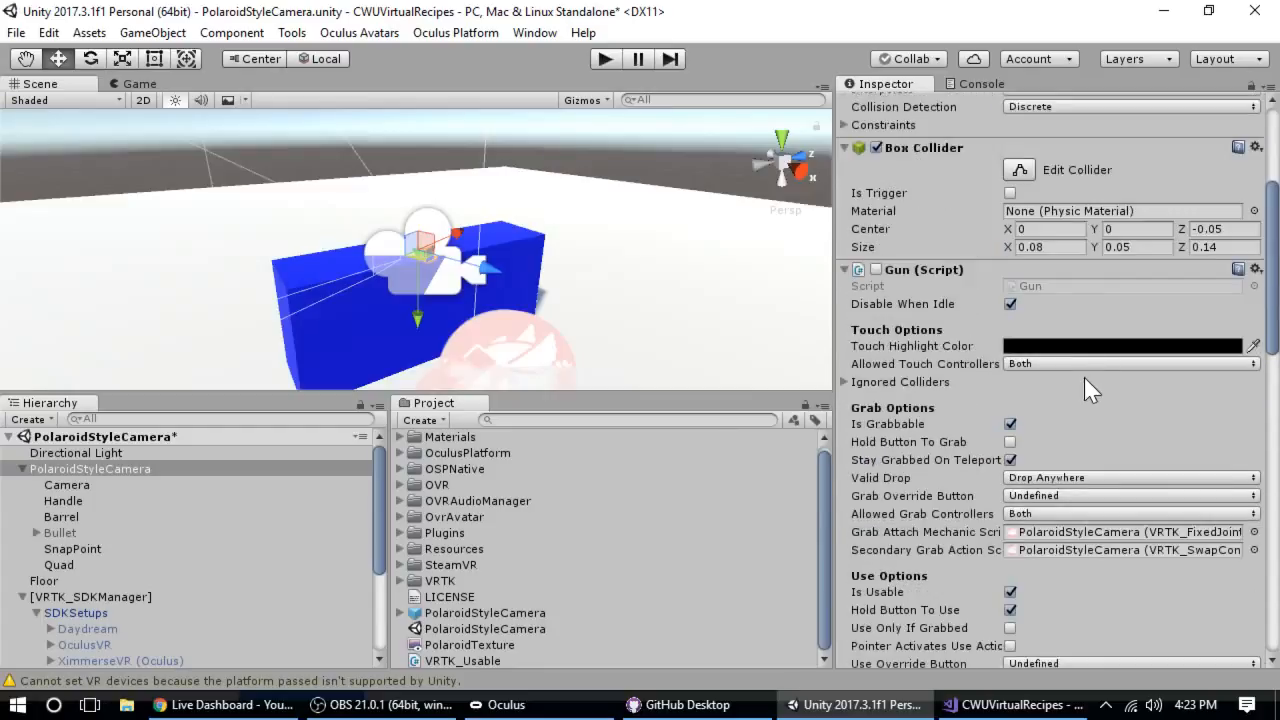
scroll(1024, 348, down, 1)
scroll(1021, 346, down, 2)
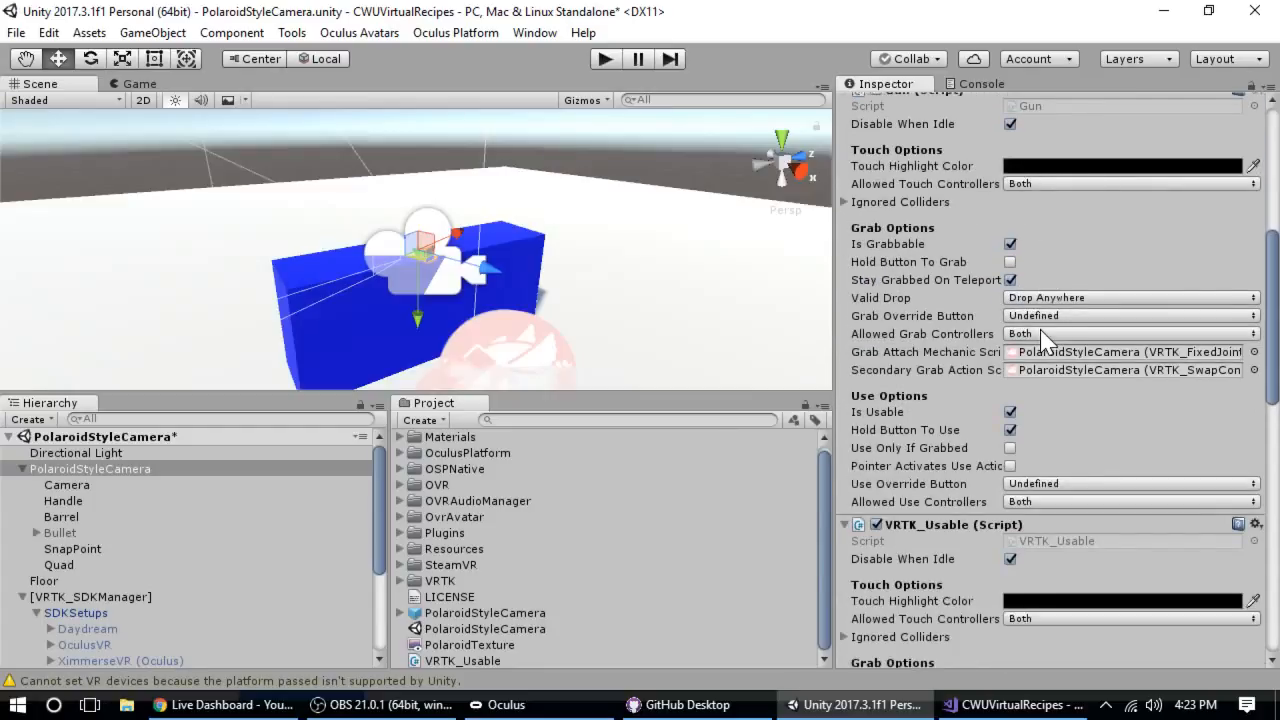
scroll(1042, 340, down, 2)
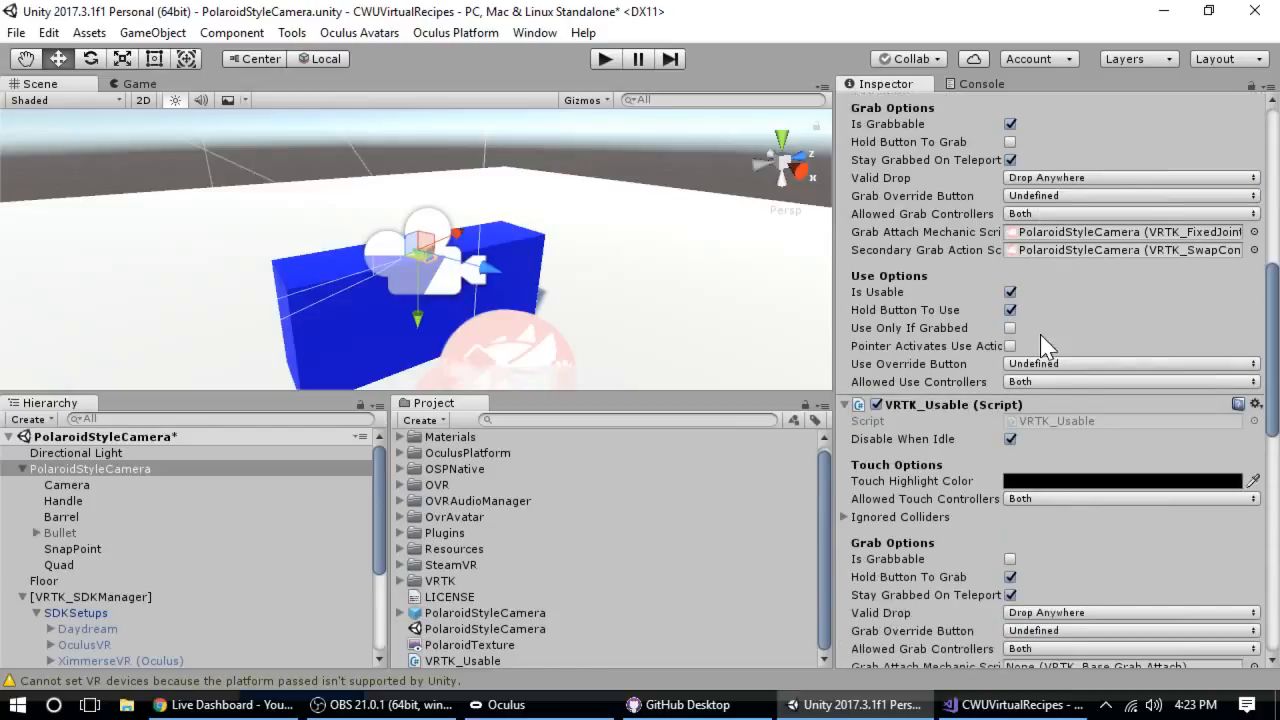
scroll(1040, 334, up, 1)
scroll(1040, 336, down, 1)
click(1010, 560)
click(1010, 577)
scroll(1046, 550, down, 1)
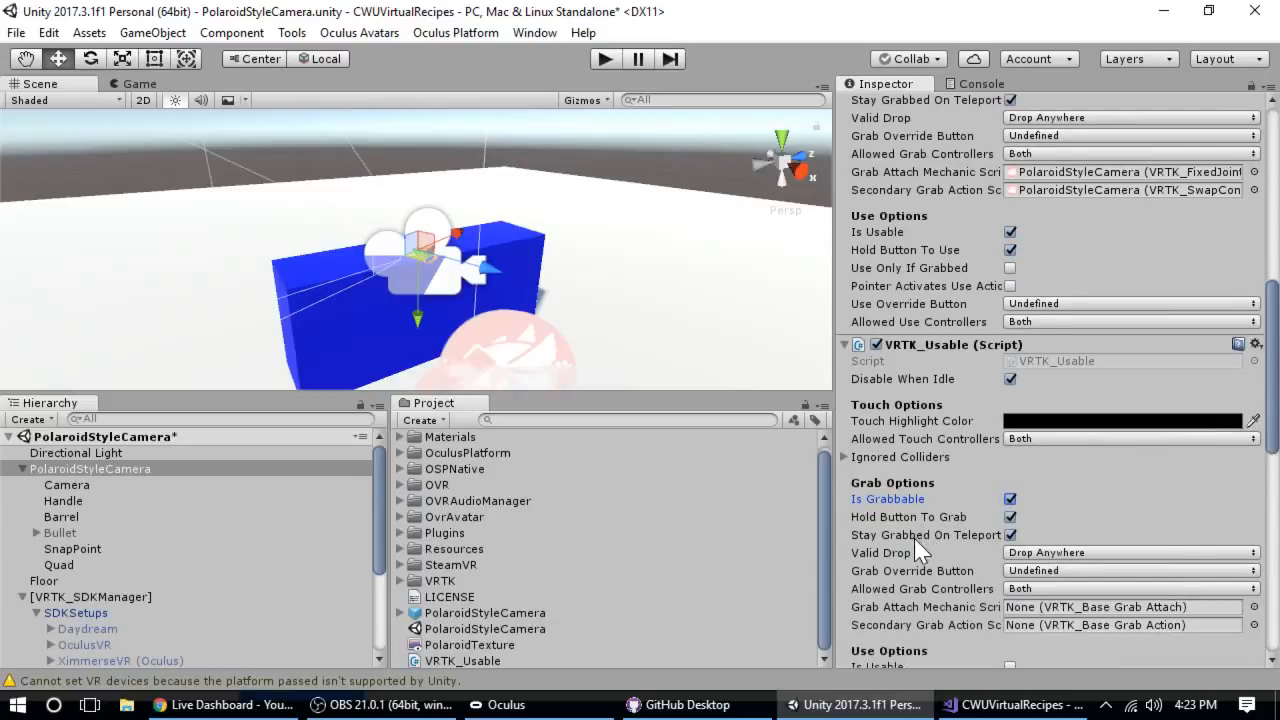
scroll(916, 544, down, 1)
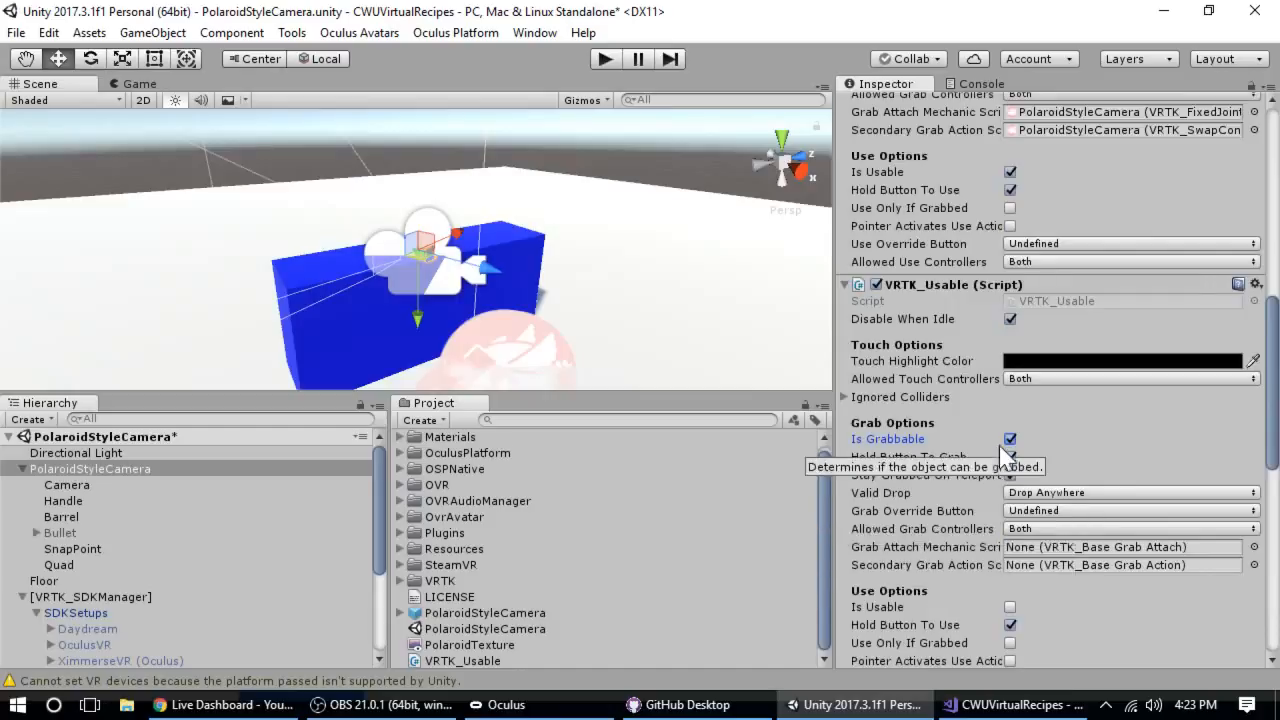
scroll(1000, 455, up, 2)
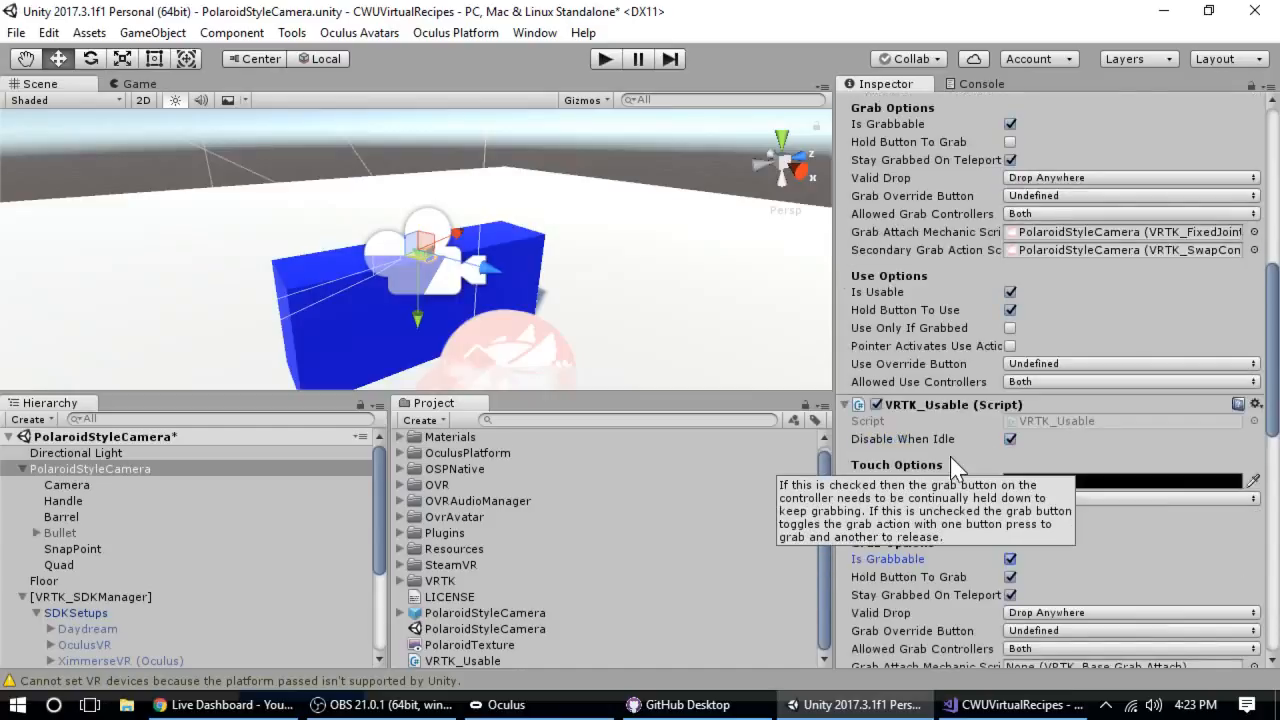
Assign PolaroidStyleCamera as both the Grab Attach Mechanic Script and the Secondary Grab Action Script of VRTK_Usable.
click(1043, 233)
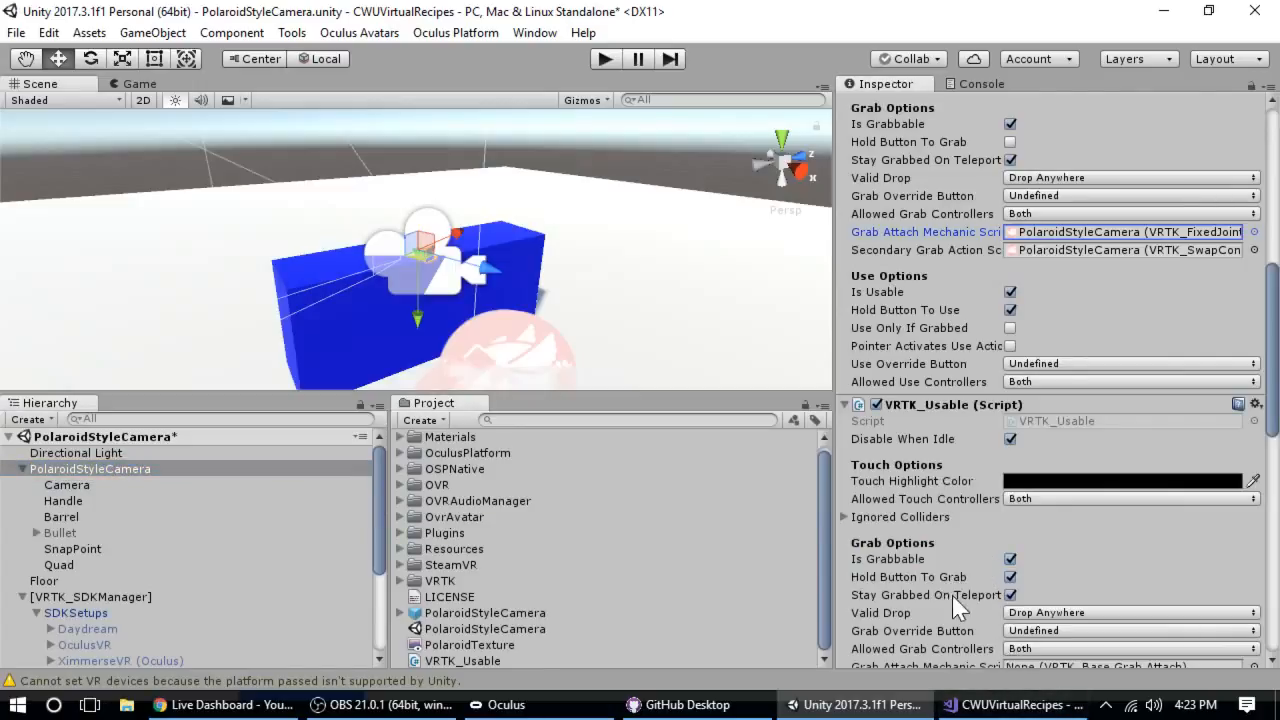
scroll(965, 590, down, 3)
drag(145, 471, 1042, 489)
drag(148, 469, 1140, 505)
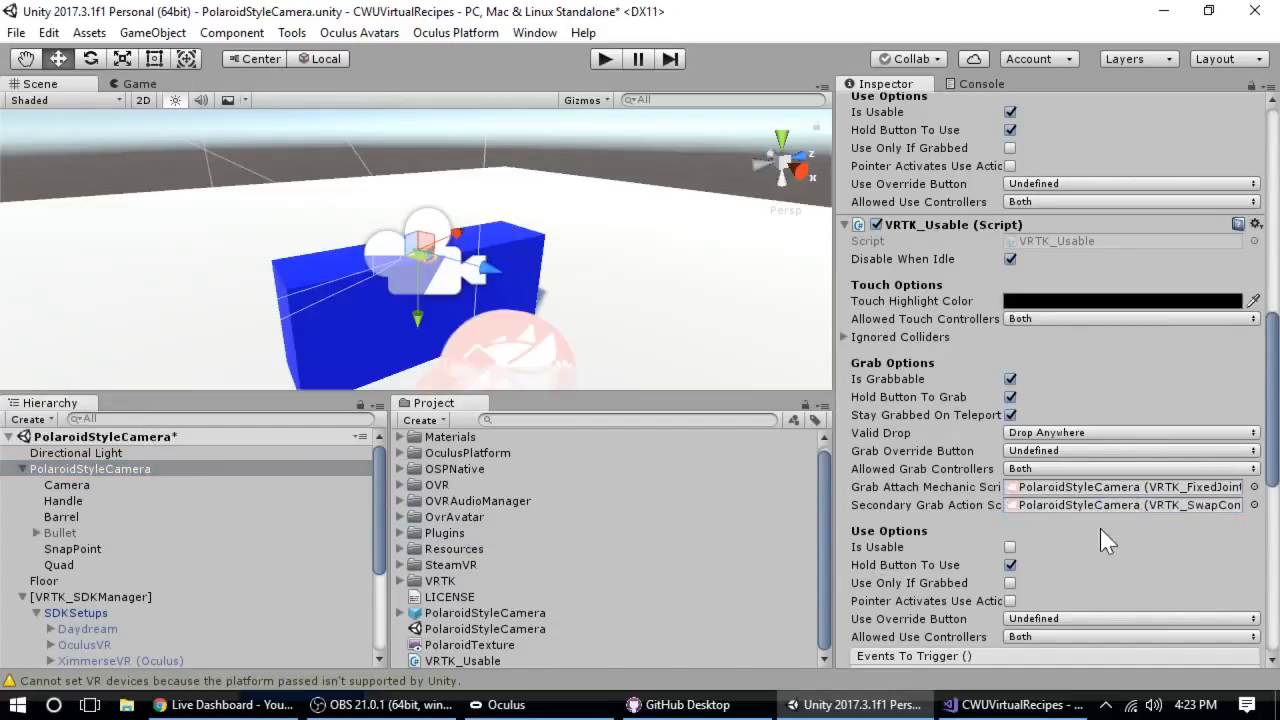
Compare the use options of both scripts and enable Is Usable on the VRTK_Usable component.
scroll(1046, 481, up, 4)
scroll(899, 404, down, 2)
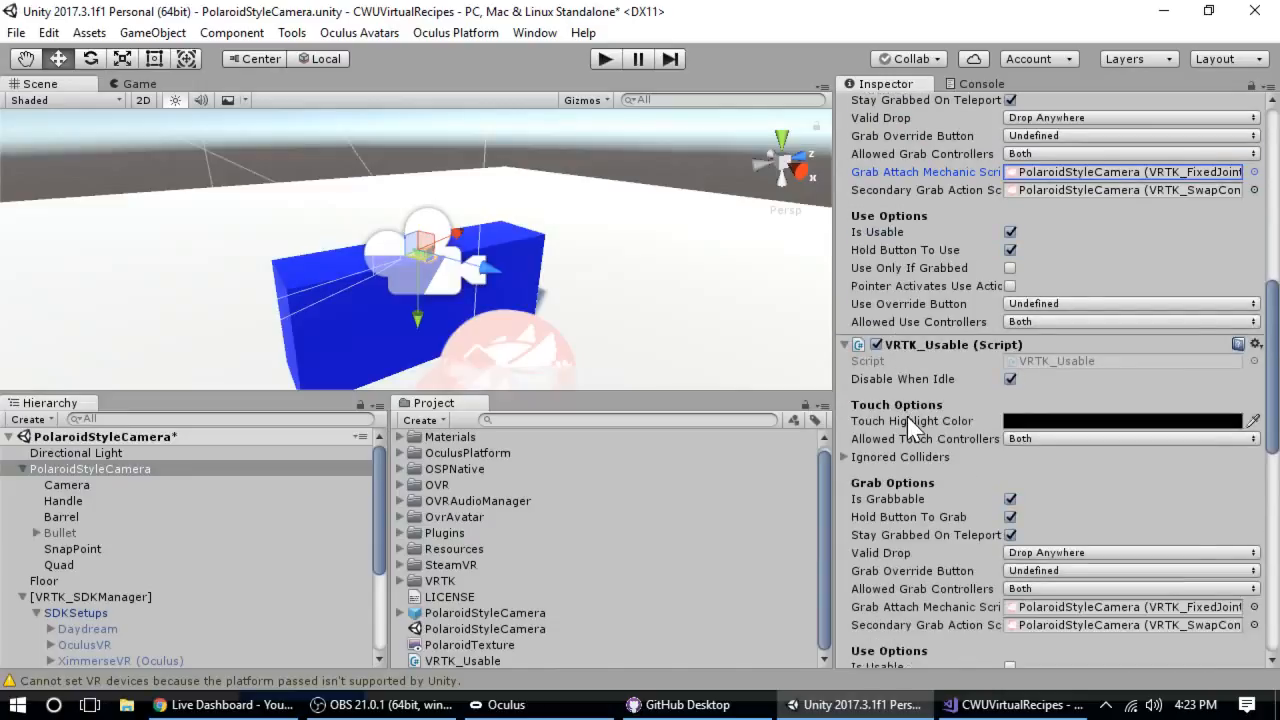
scroll(907, 420, down, 1)
scroll(900, 426, up, 2)
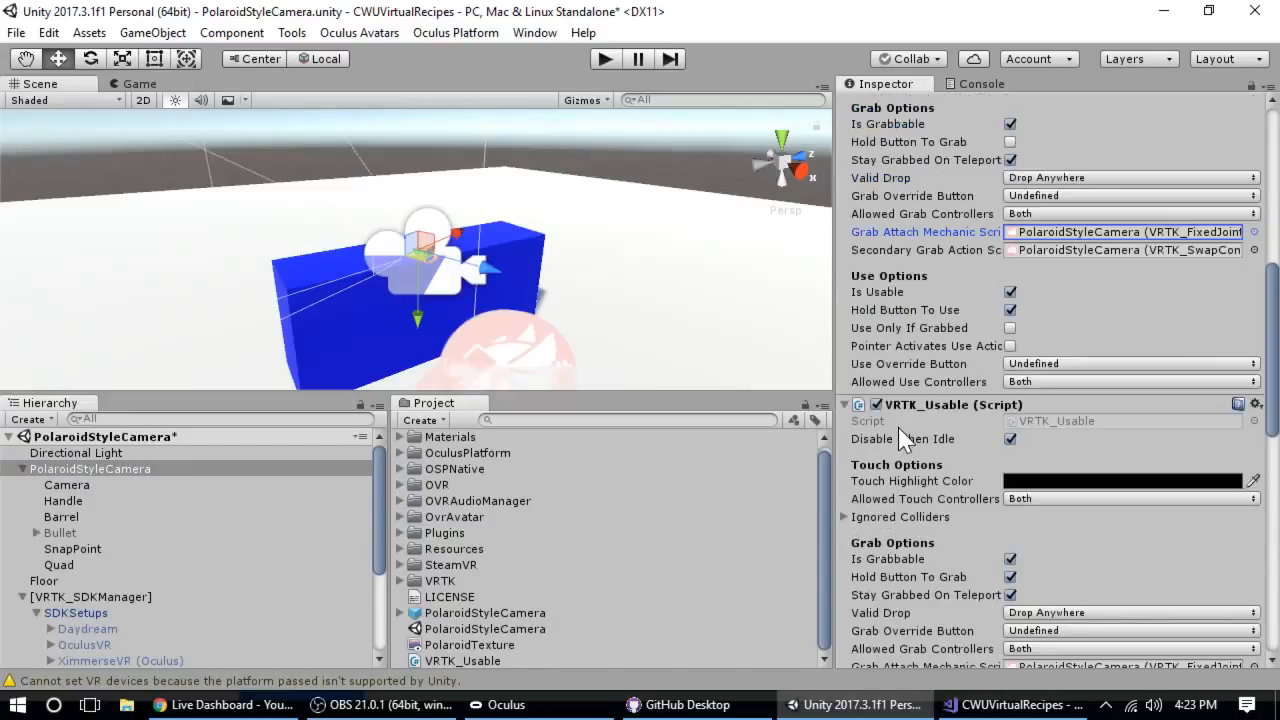
scroll(905, 428, down, 3)
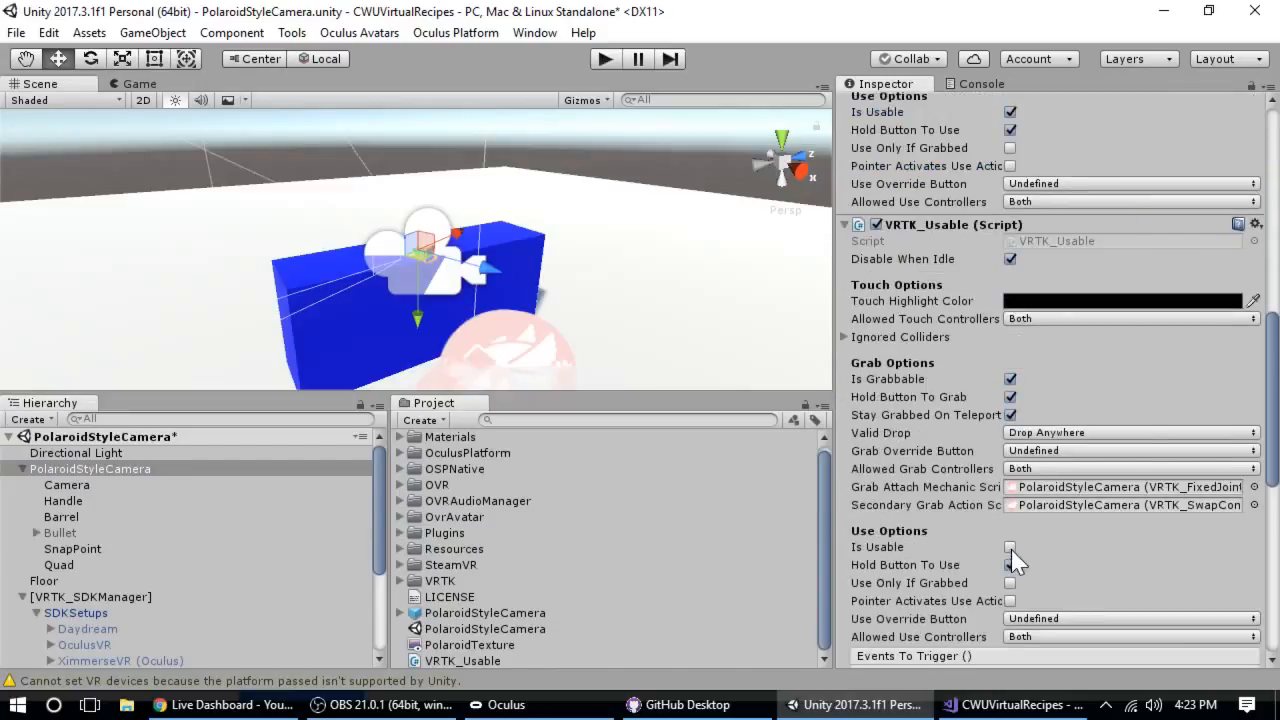
scroll(945, 565, up, 3)
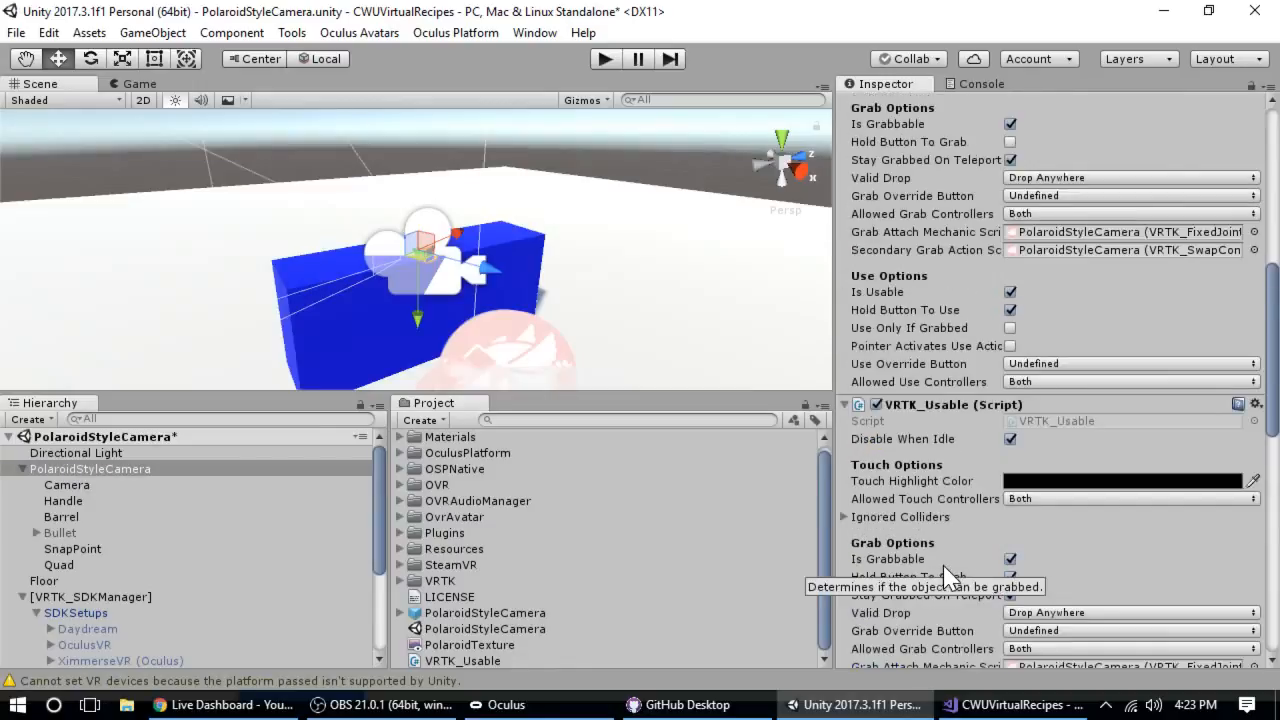
scroll(943, 565, down, 2)
scroll(948, 575, down, 2)
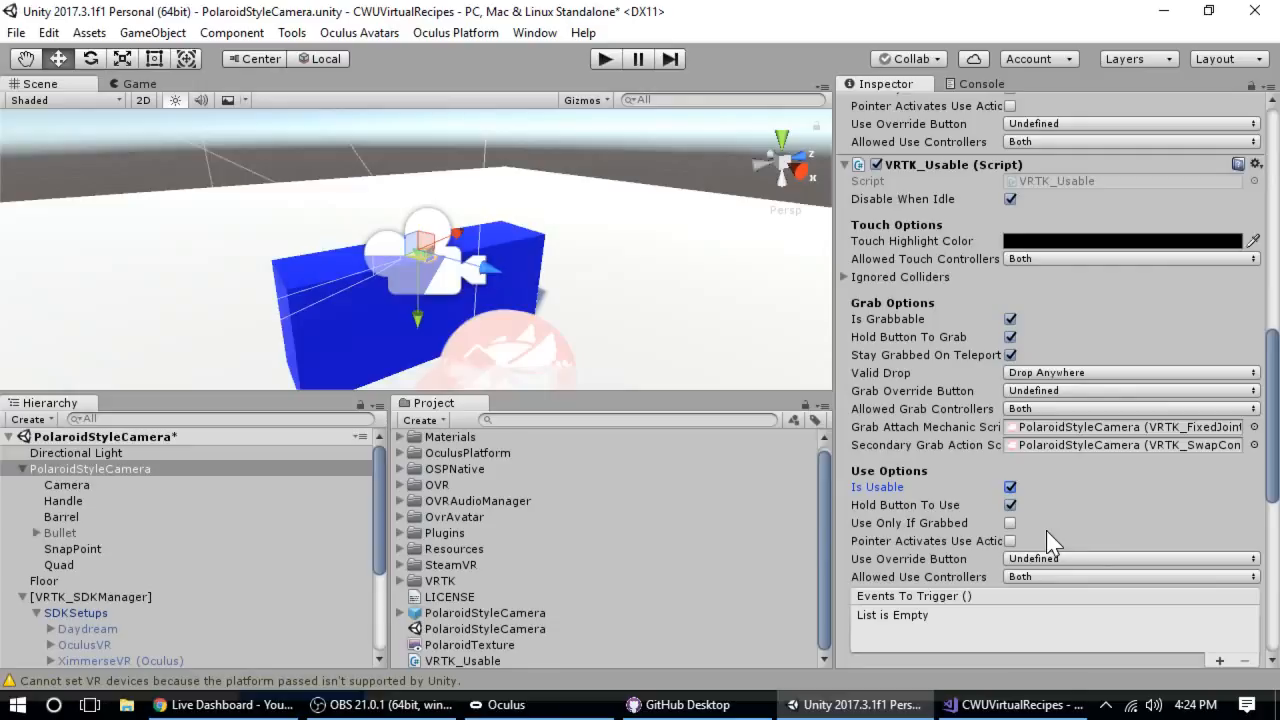
scroll(1186, 638, down, 2)
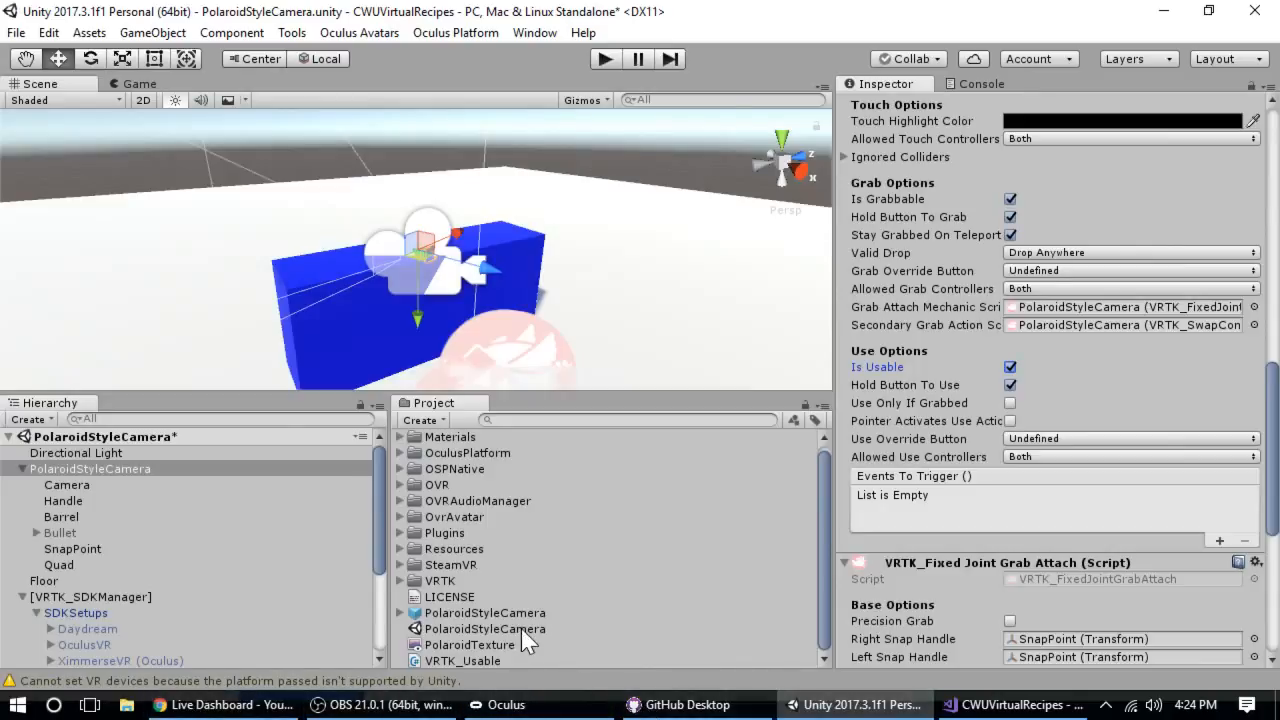
In the VRTK_Usable script in Visual Studio, add eventsToTrigger.Invoke(); after the base call in StartUsing and save the file.
click(444, 661)
double_click(443, 660)
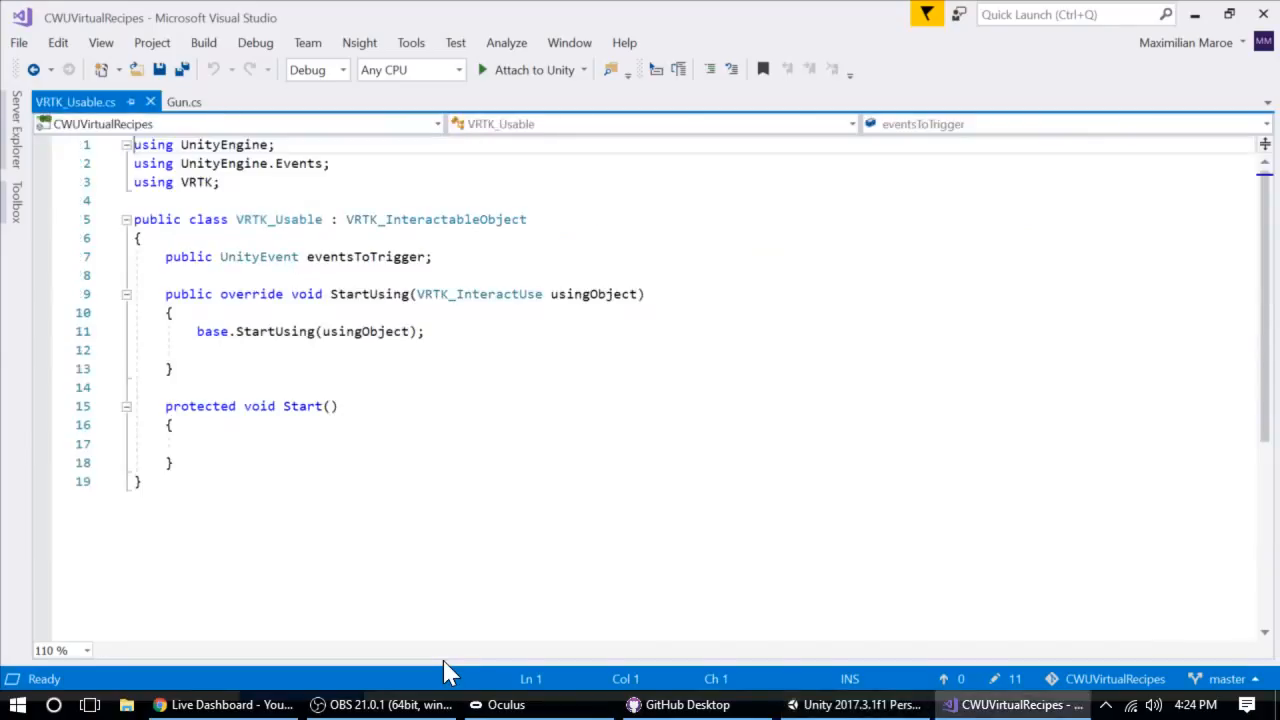
click(197, 350)
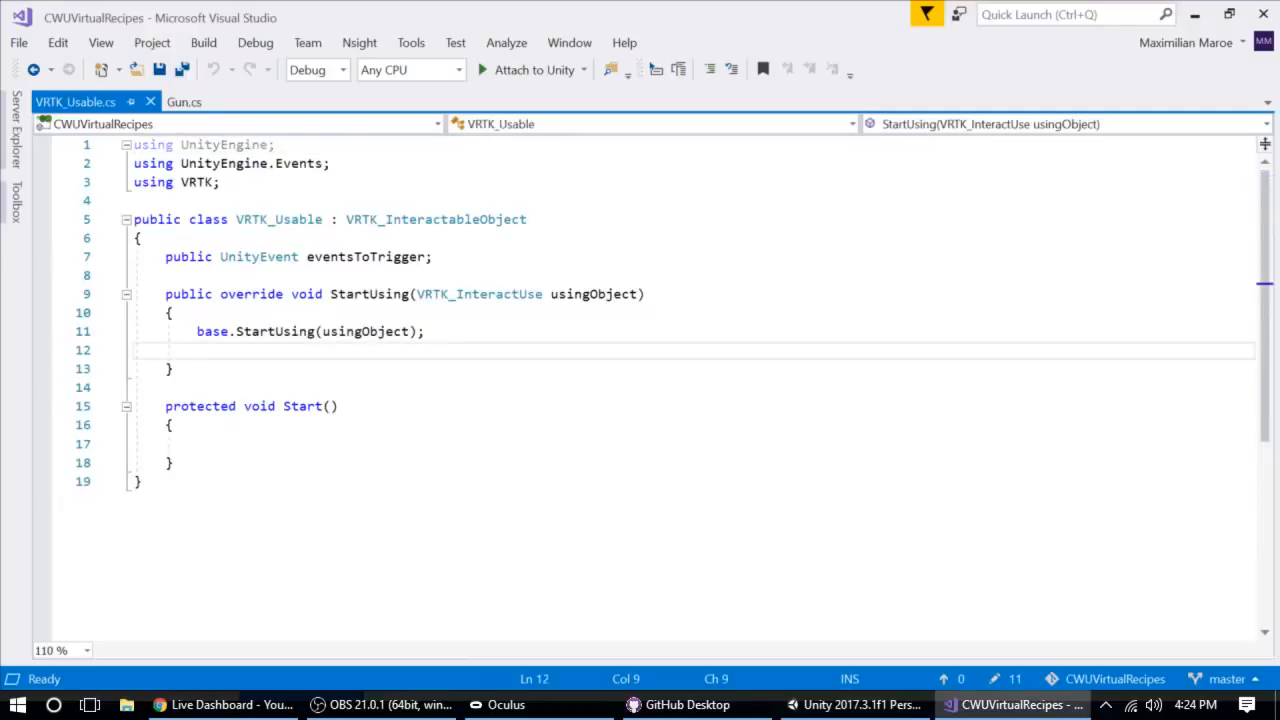
text(e)
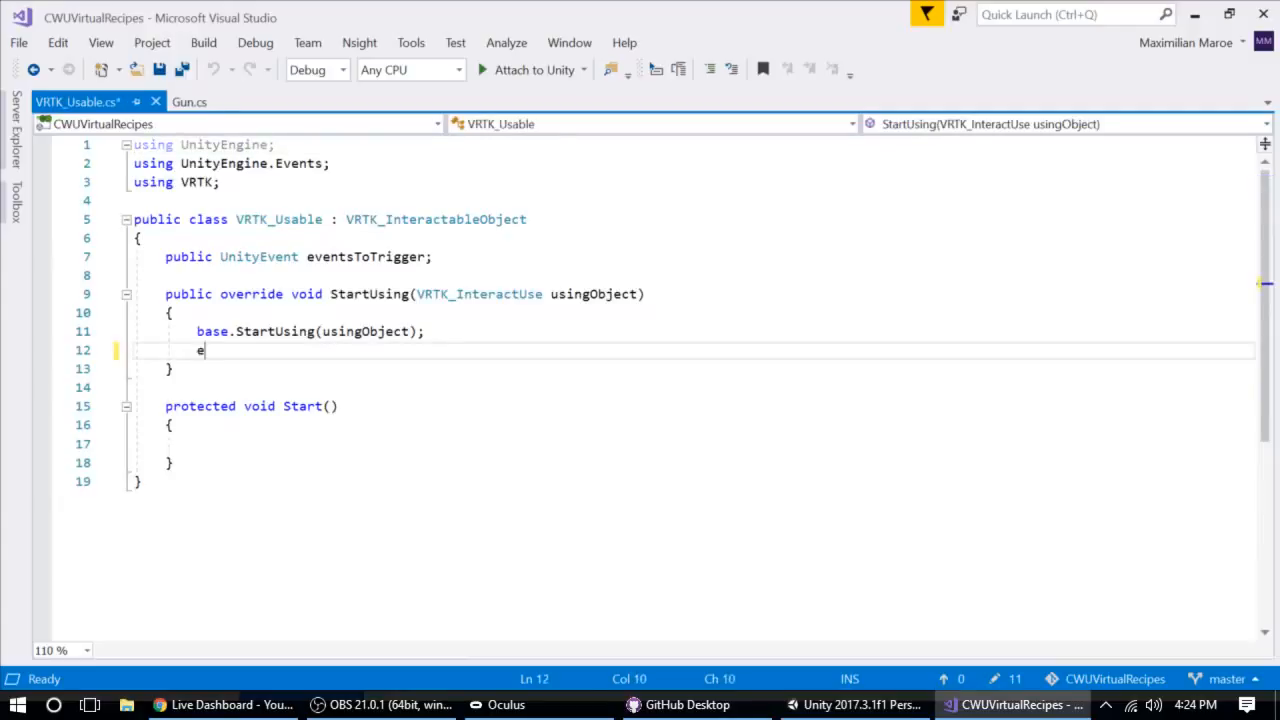
text(ven)
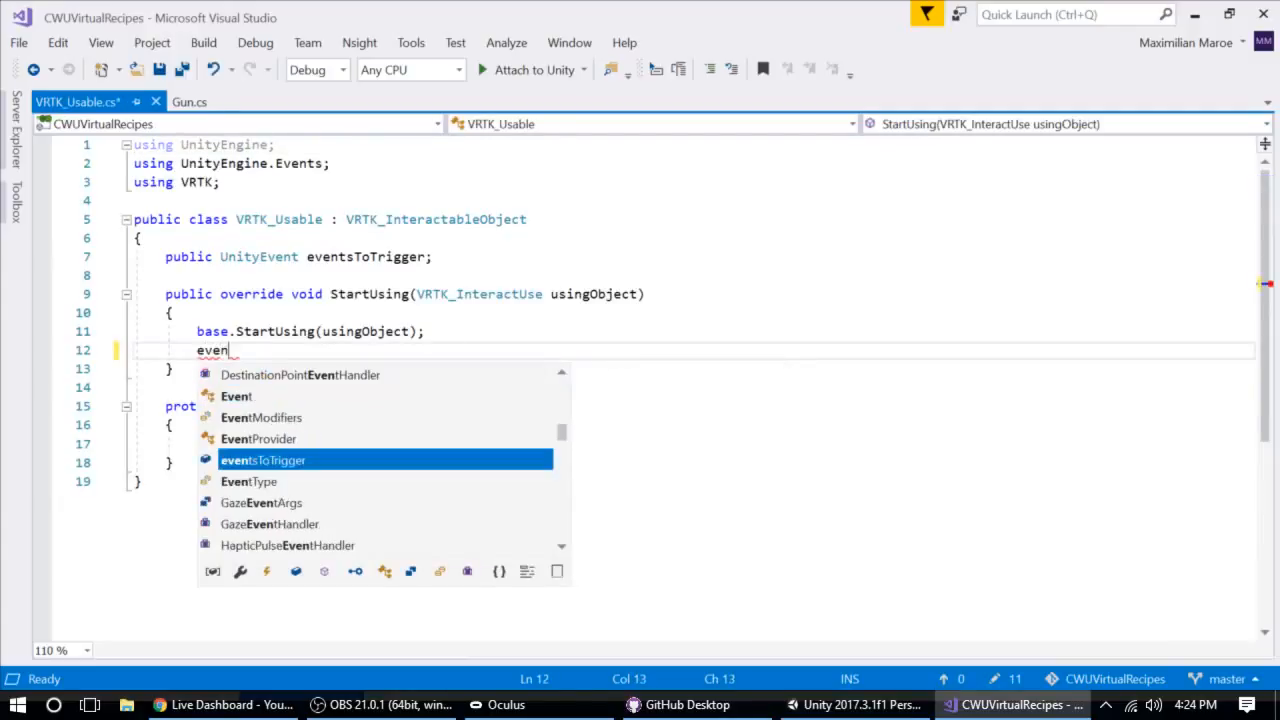
text(tstoTrigger,)
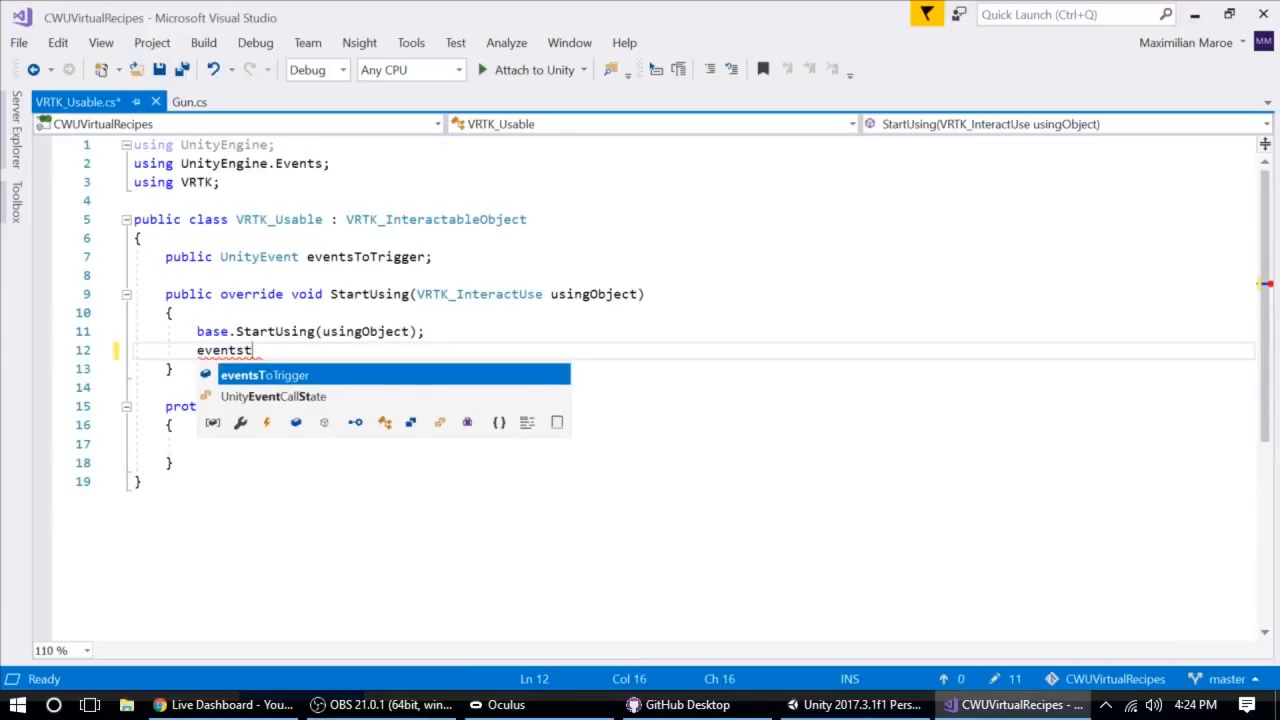
key(BackSpace)
text(.)
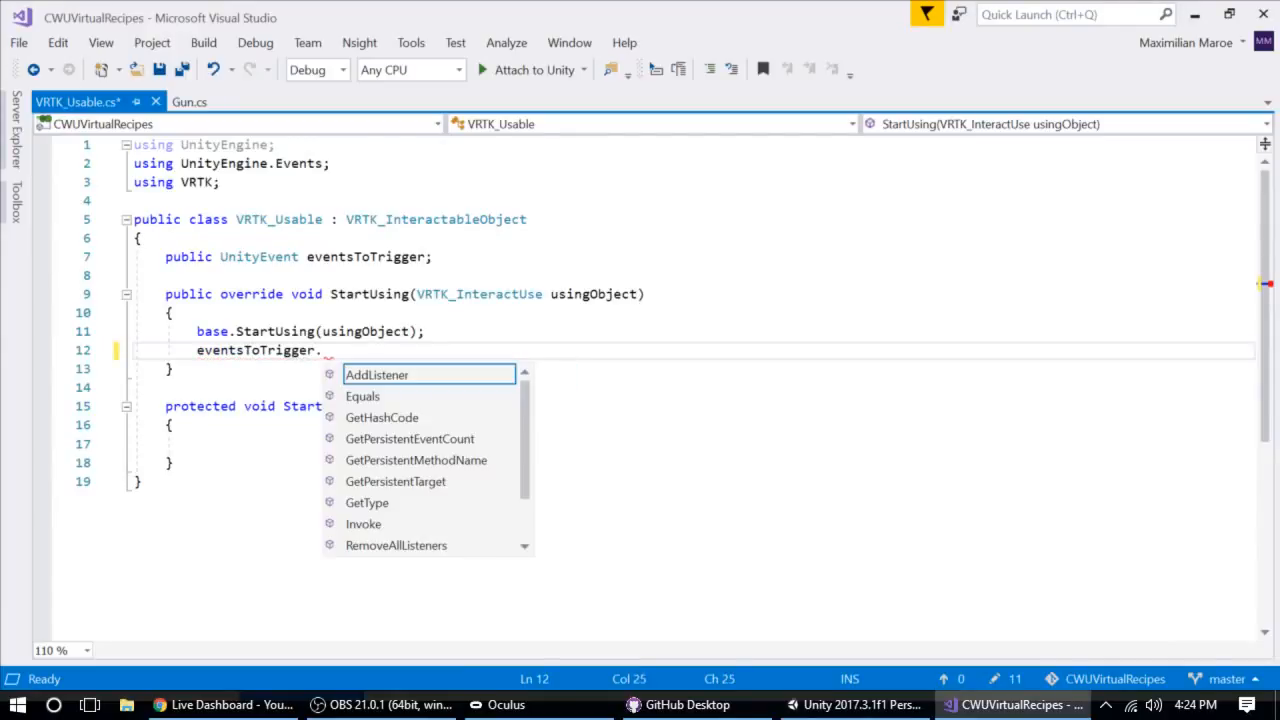
text(In)
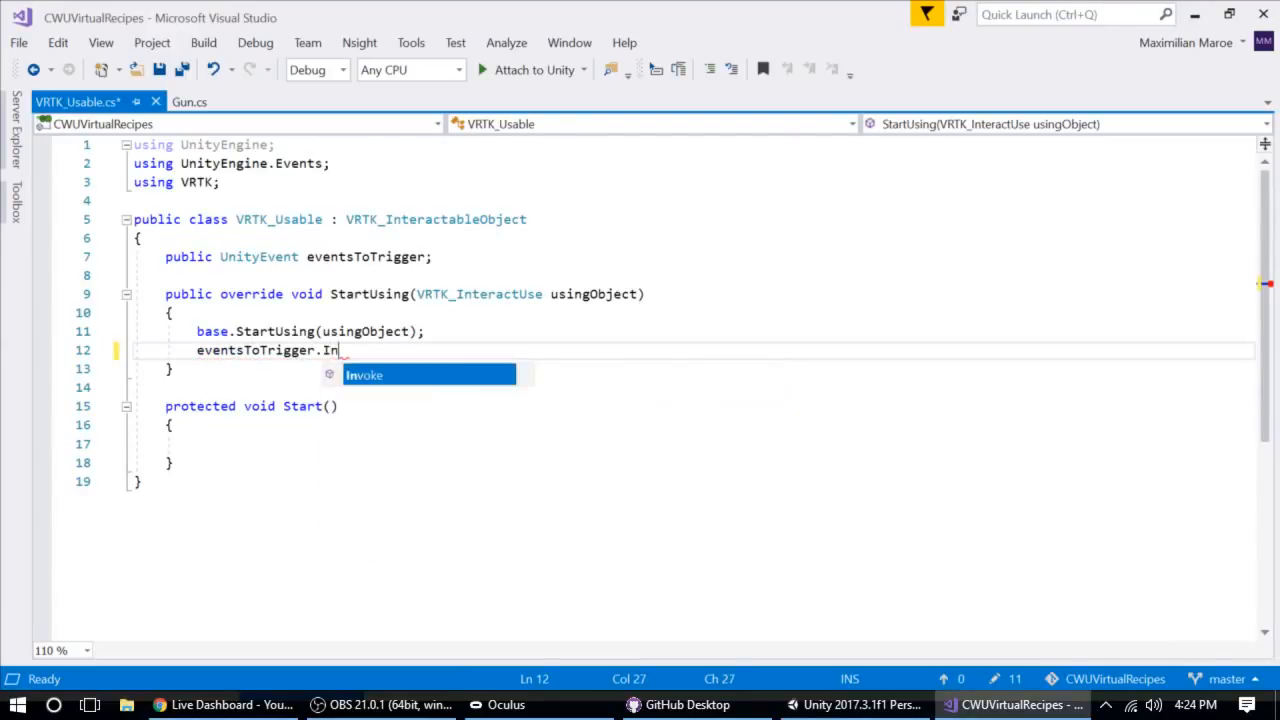
key(Tab)
text(())
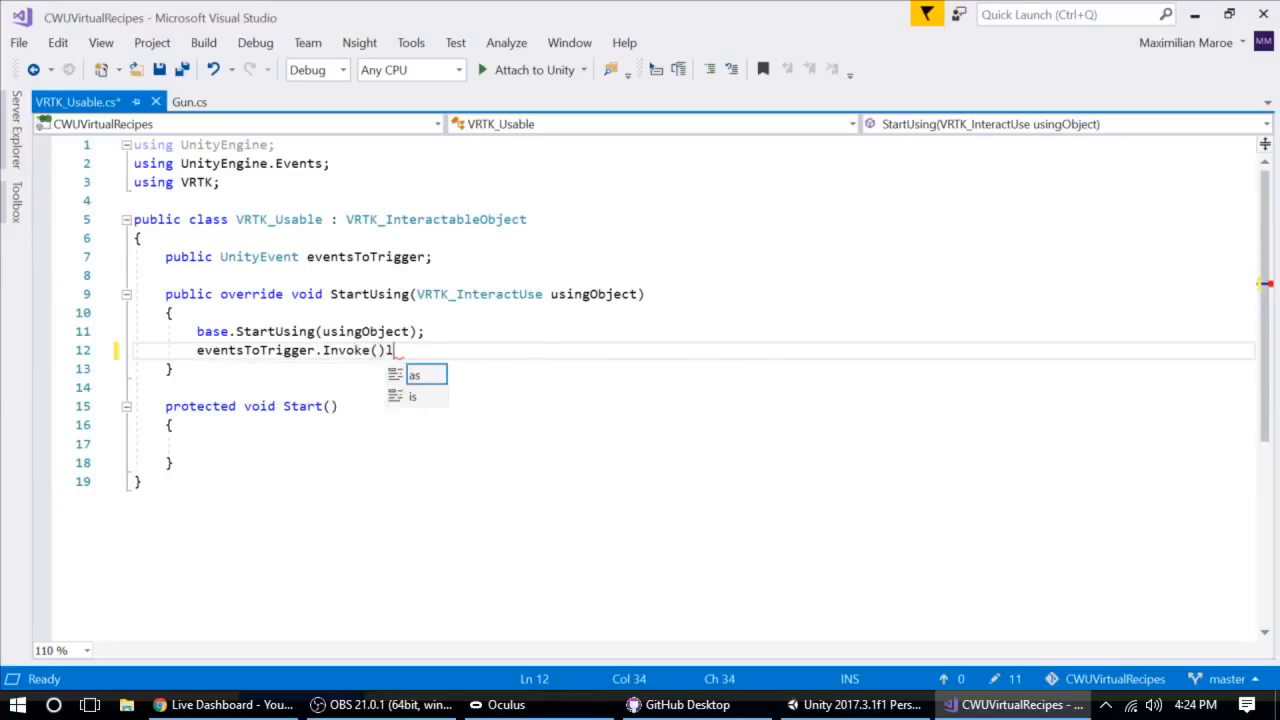
text(;)
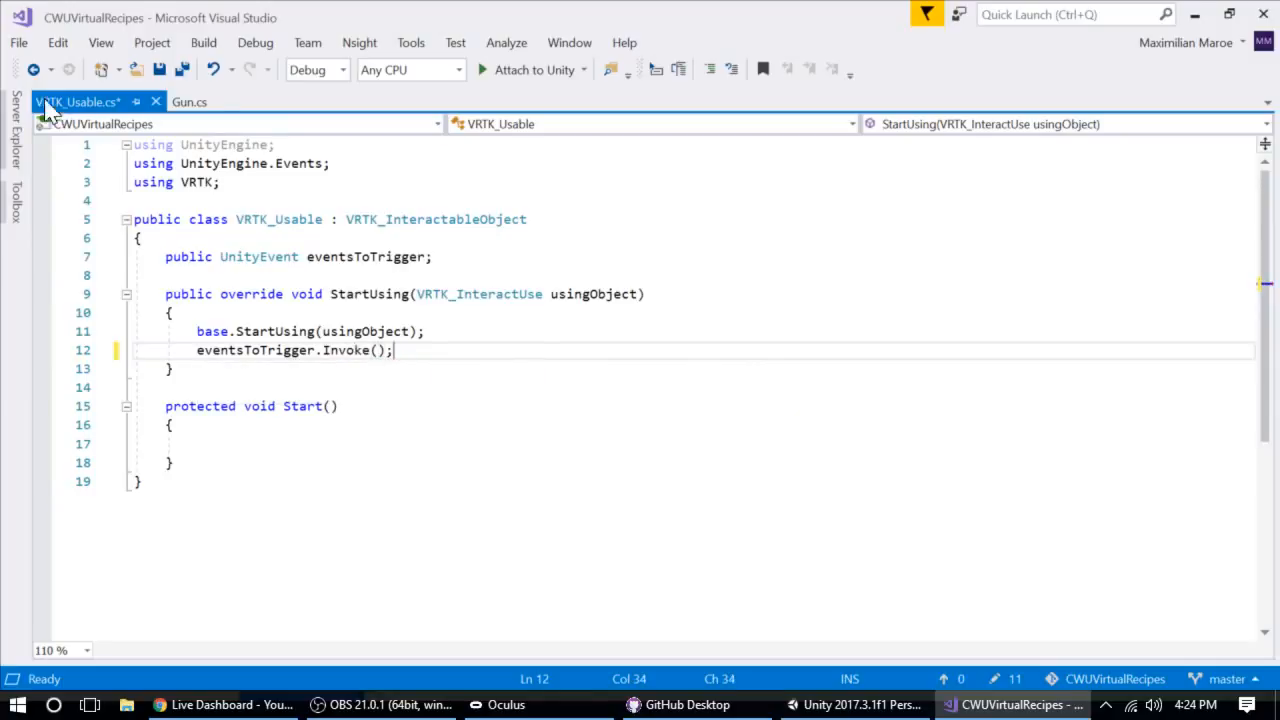
click(19, 42)
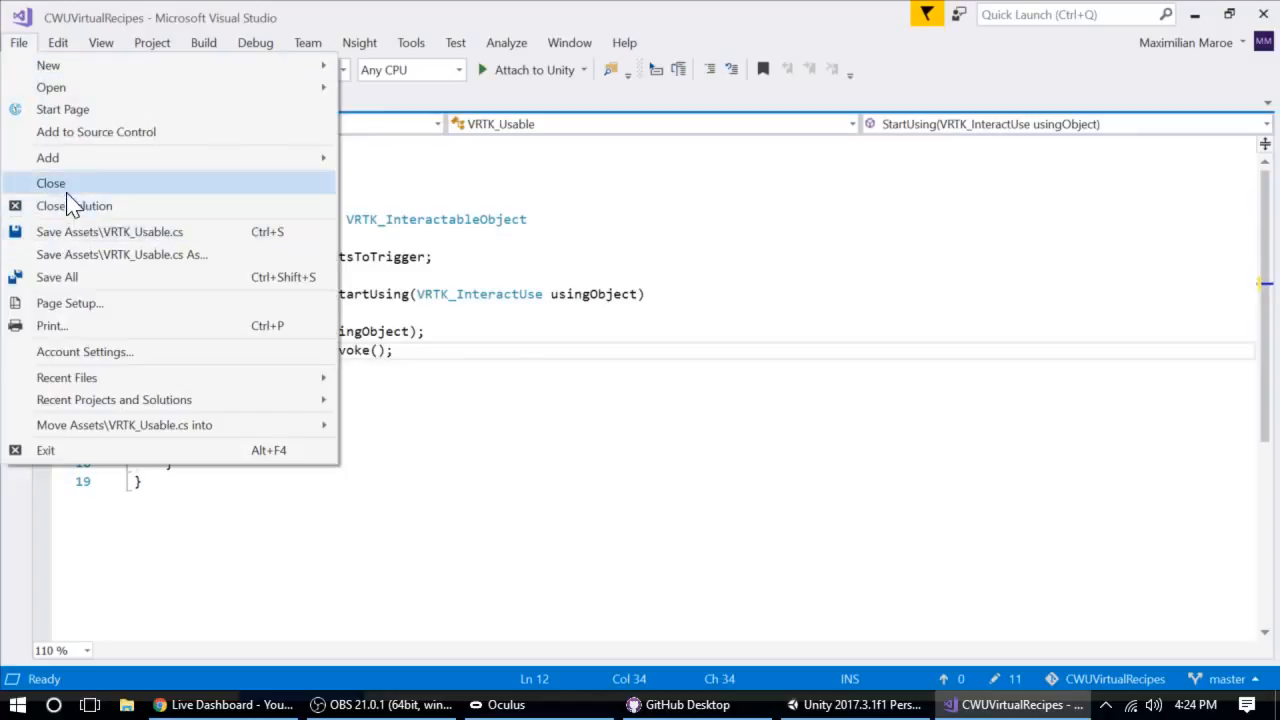
click(77, 231)
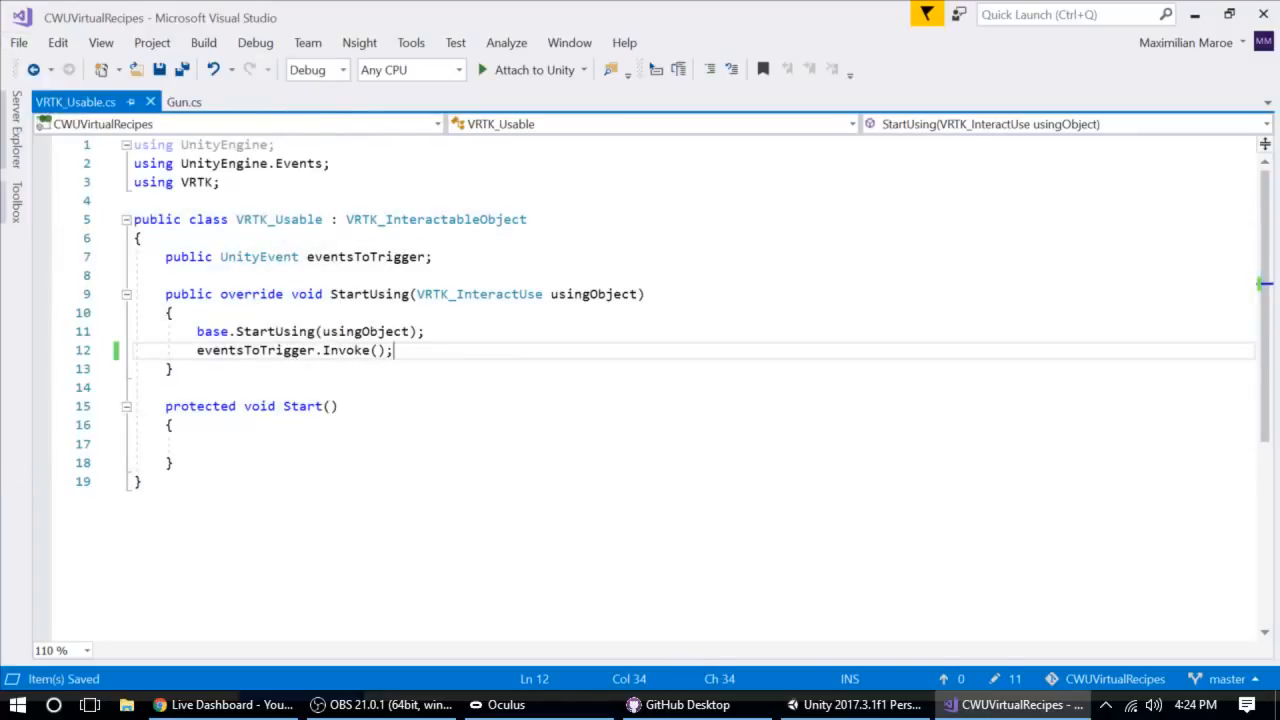
Check the YouTube live dashboard in the browser and return to the StartUsing method of the VRTK_Usable script.
click(250, 705)
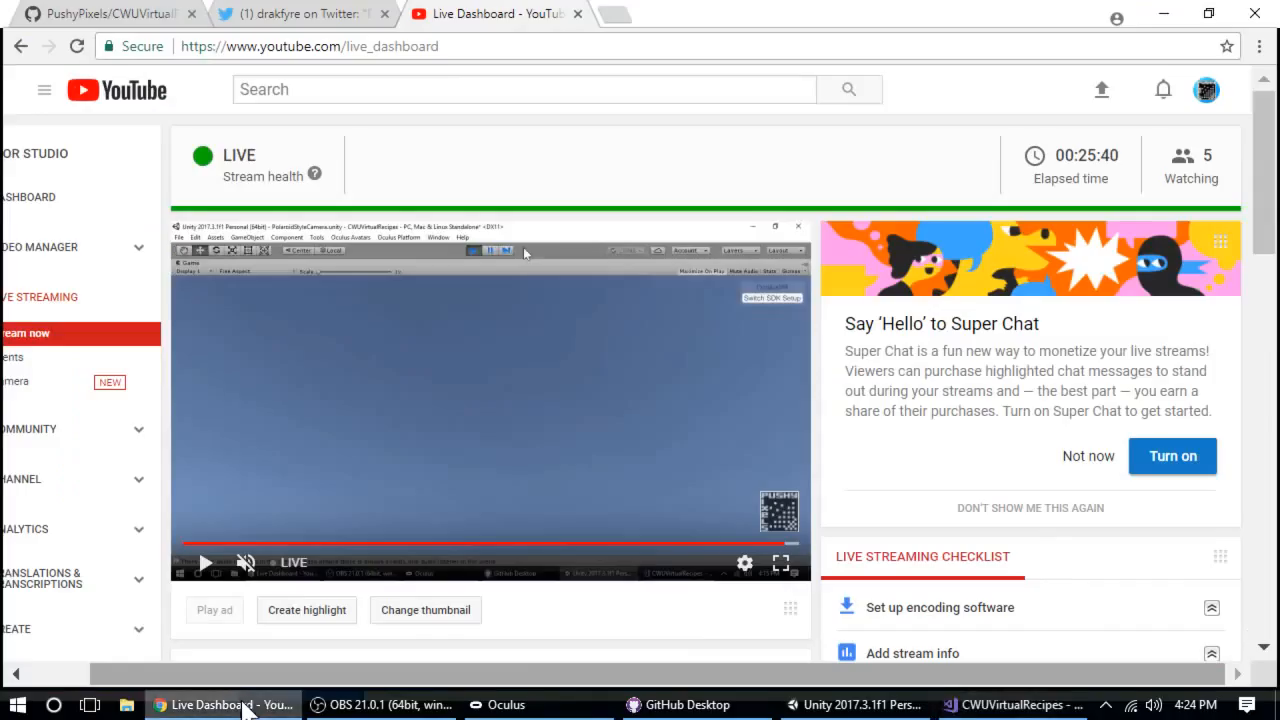
click(250, 705)
click(425, 331)
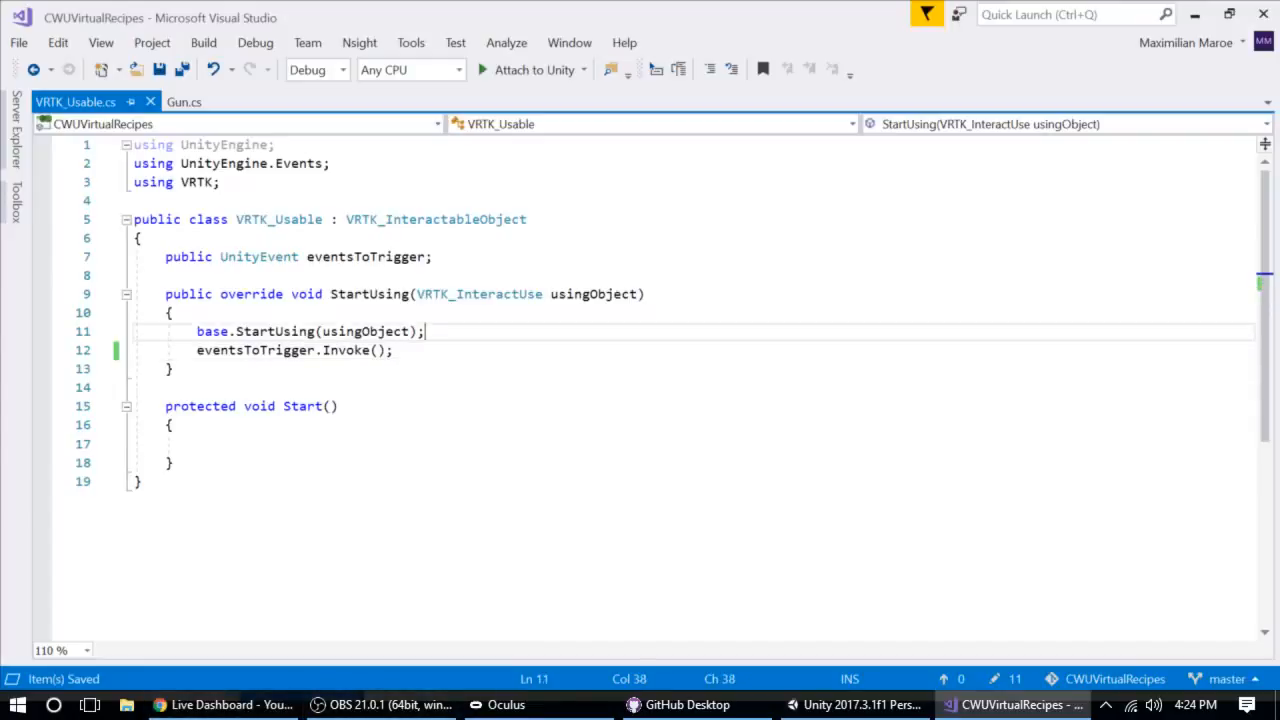
Insert a Debug.Log(); statement between the base call and eventsToTrigger.Invoke(); in the StartUsing method.
click(394, 350)
key(Return)
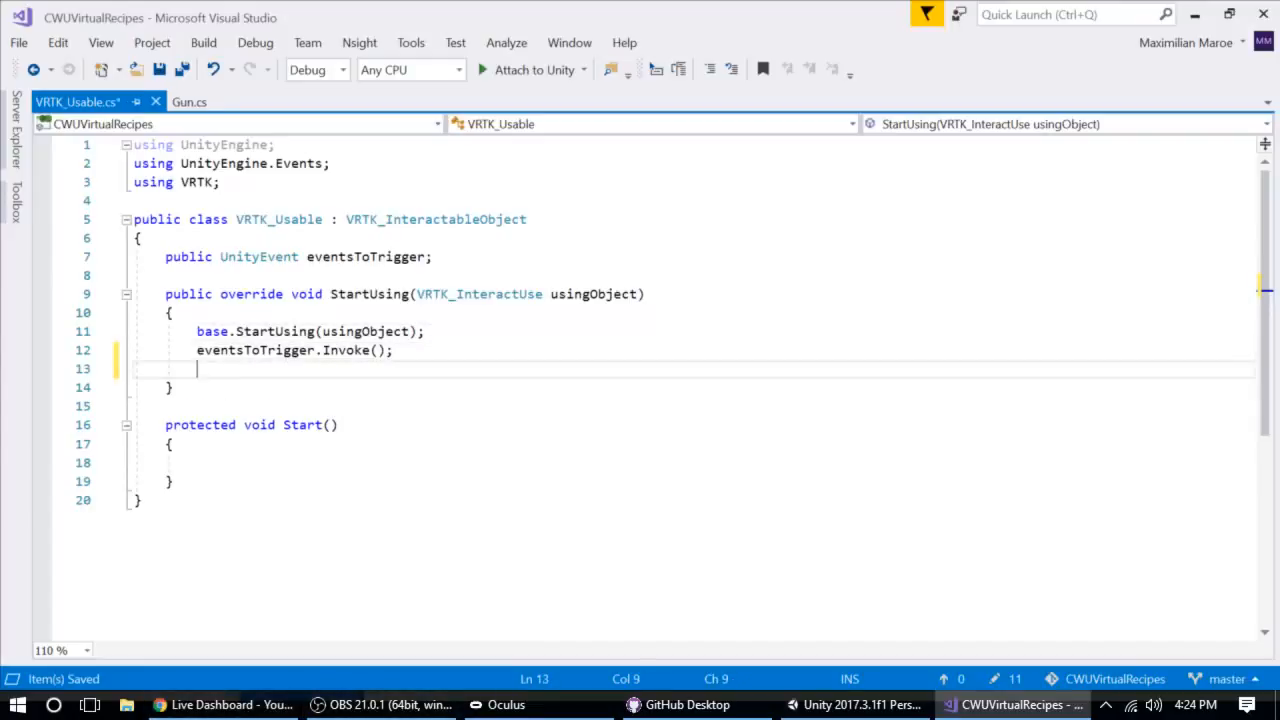
key(BackSpace)
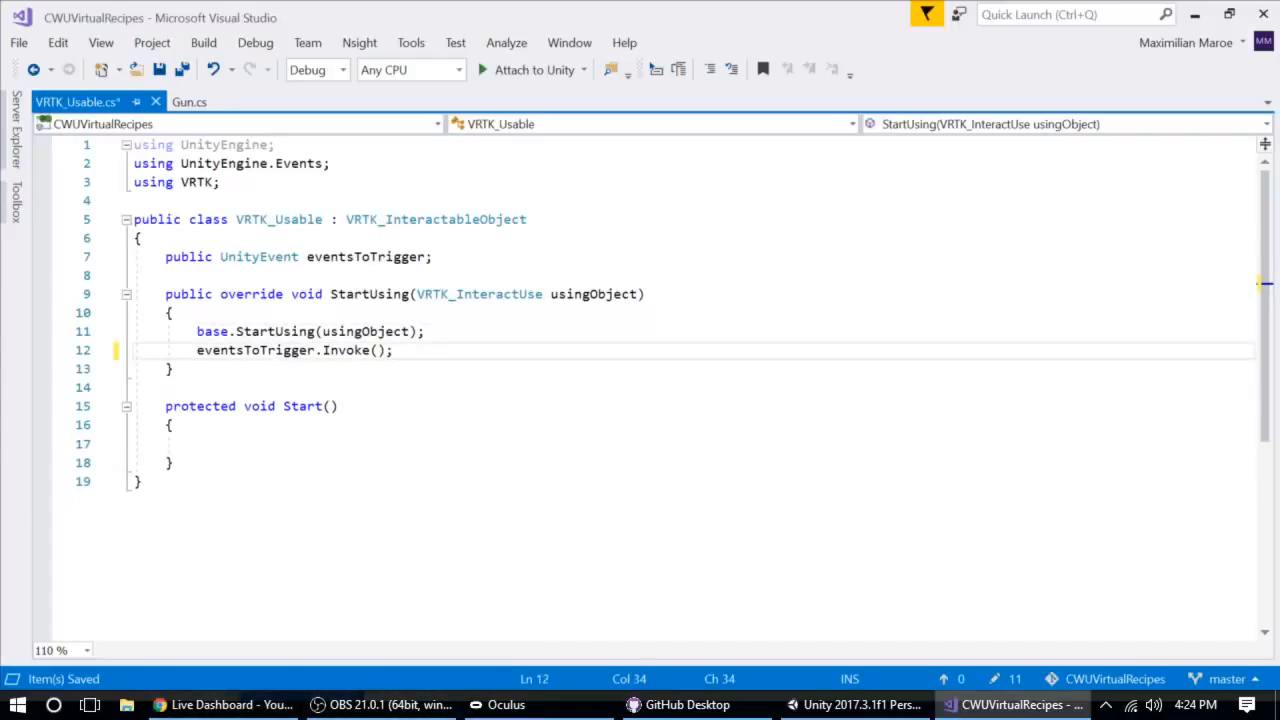
key(ctrl+Return)
text(Debug.)
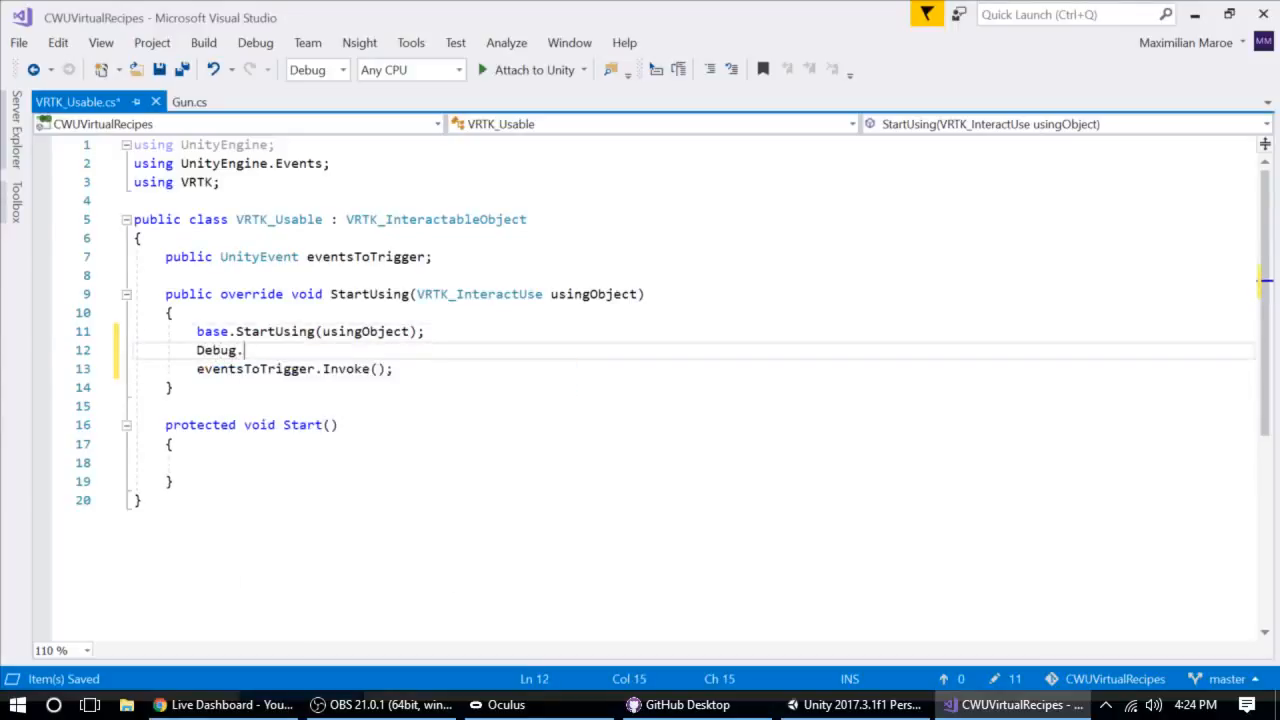
text(Lo)
key(Tab)
text(()
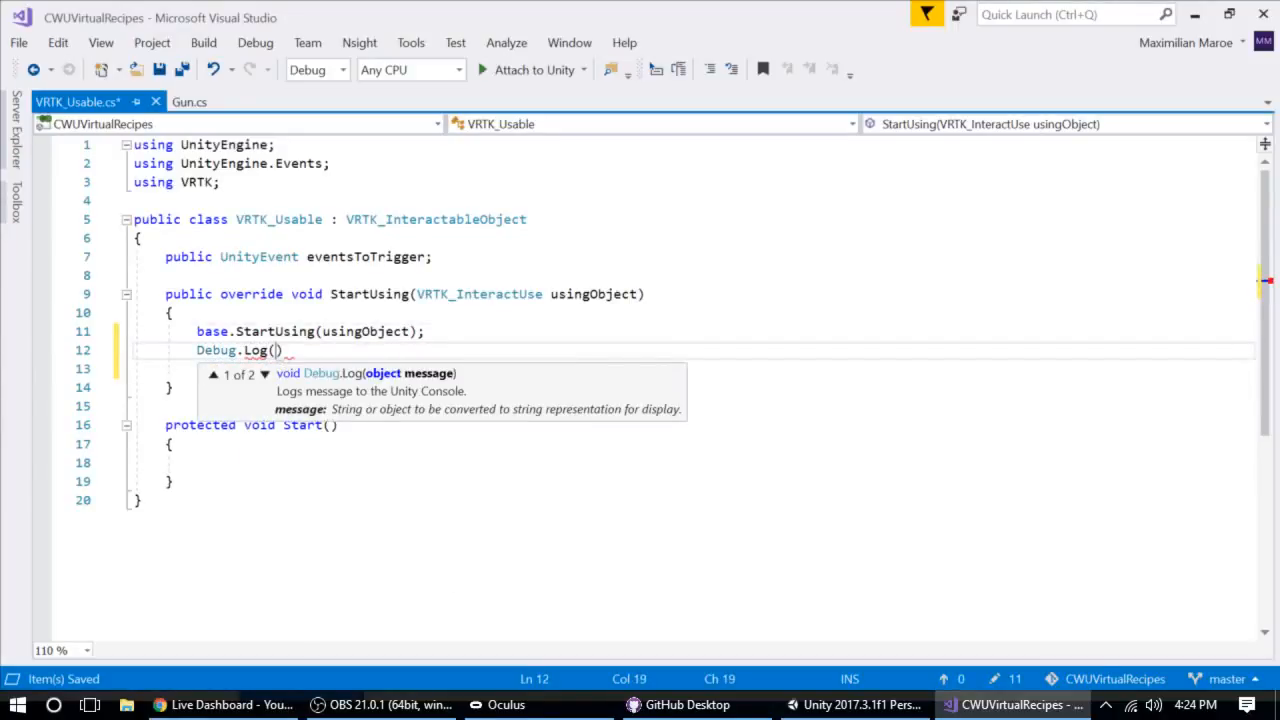
key(BackSpace)
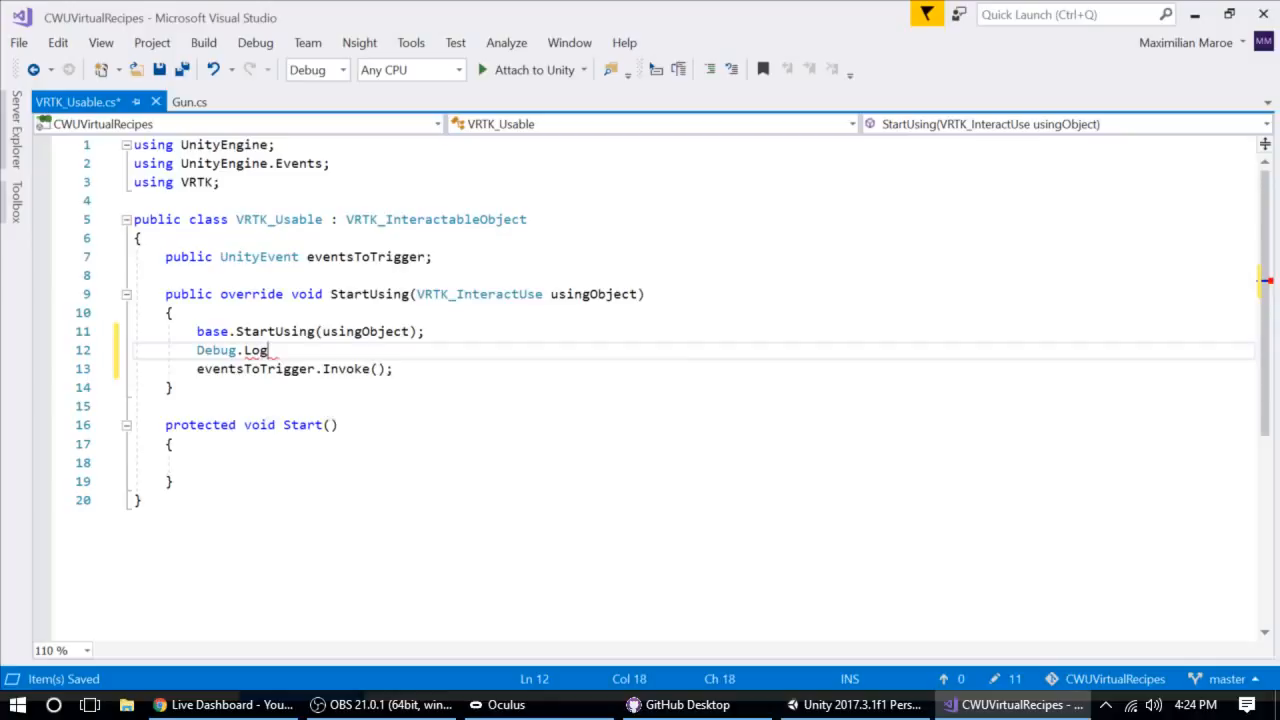
text(Warning)
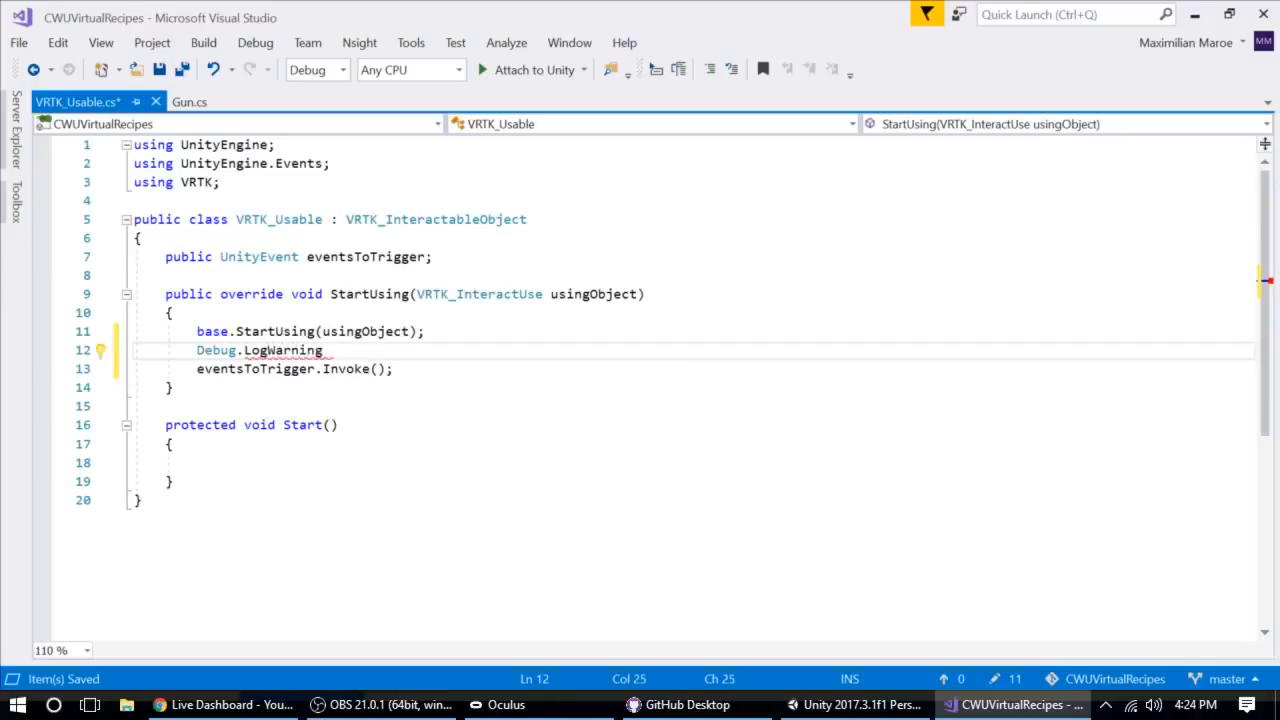
key(BackSpace)
key(BackSpace)
key(BackSpace)
key(BackSpace)
key(BackSpace)
text(()
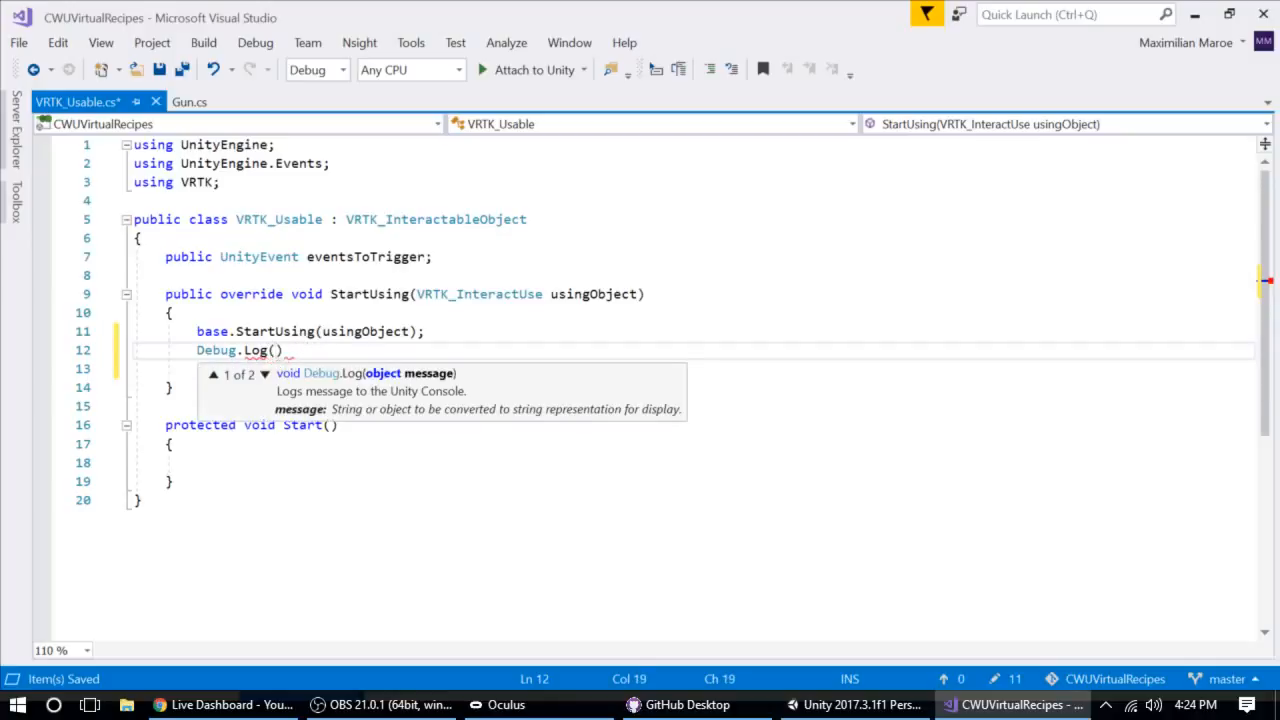
key(End)
text(;)
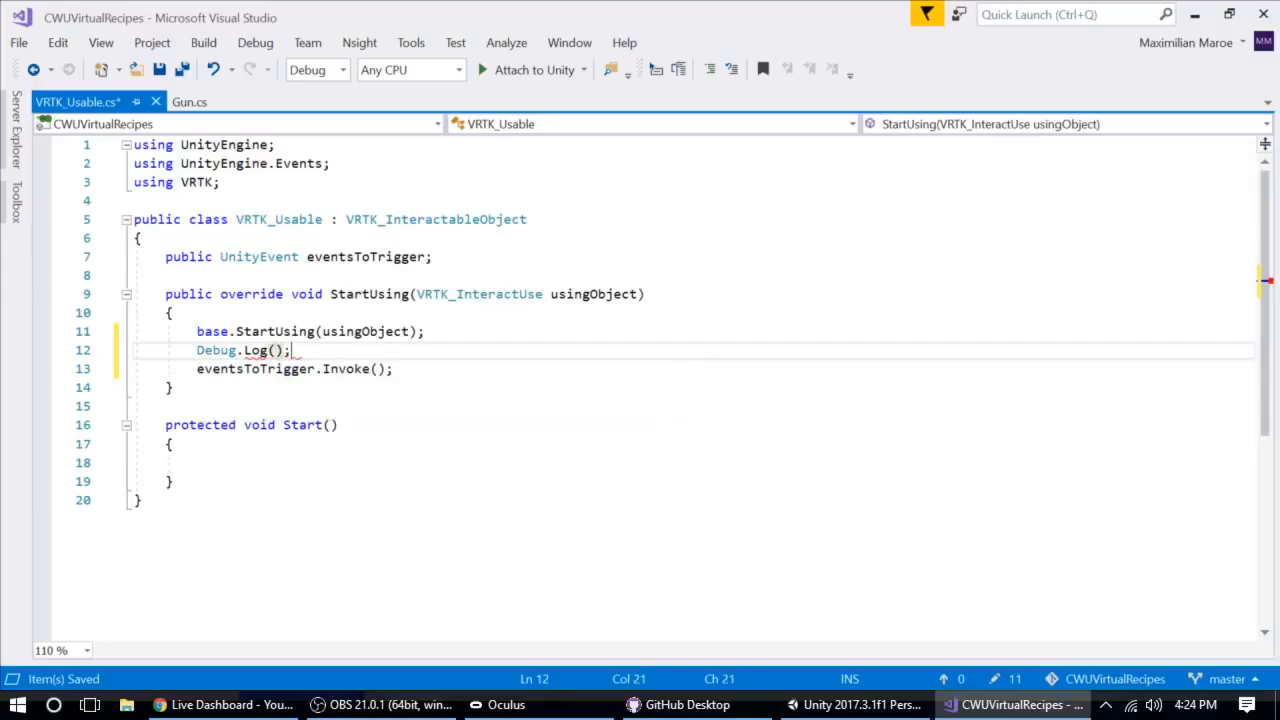
Set the Debug.Log message to "Usable triggered!" and save the VRTK_Usable script.
key(Left)
key(Left)
text(")
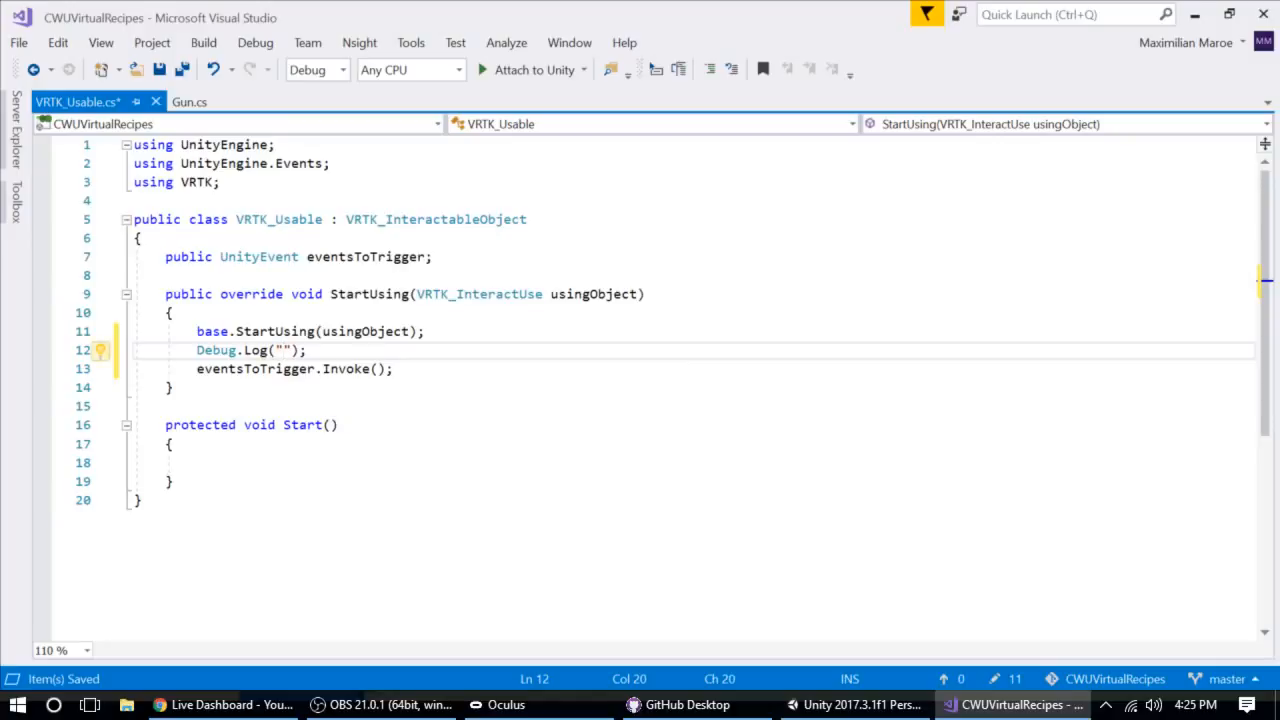
text(Usable t)
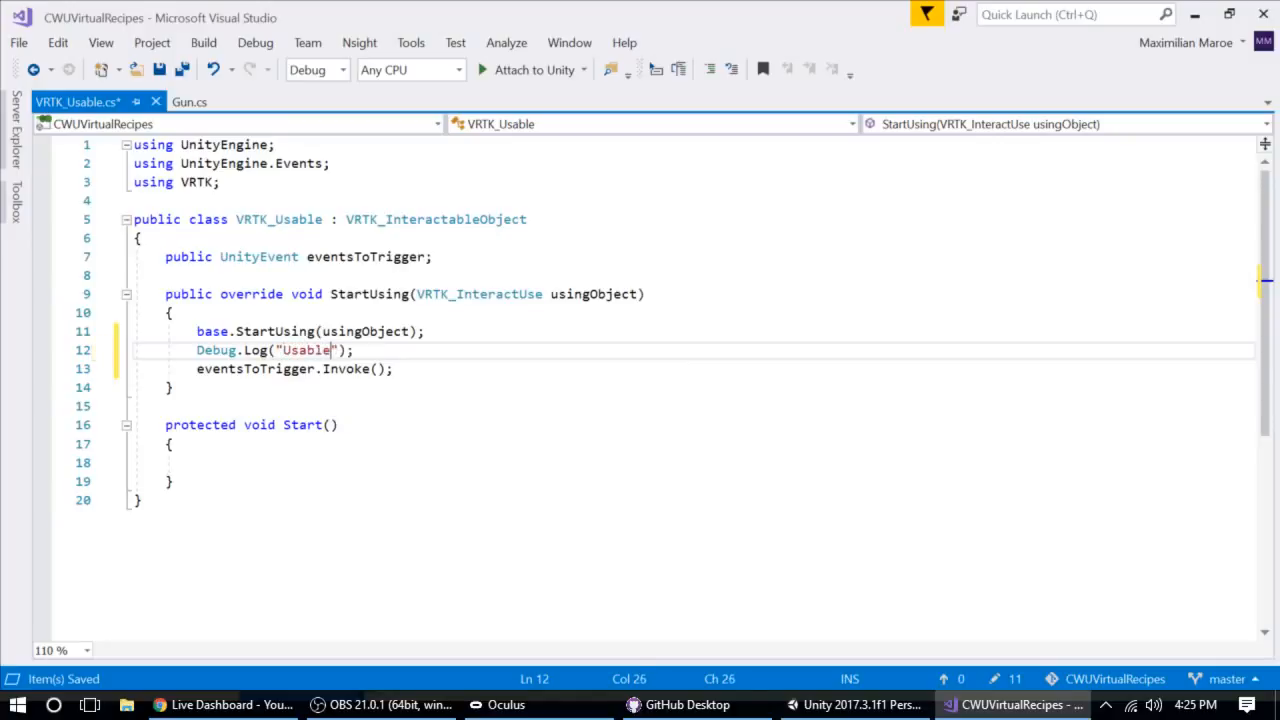
text(riggered!)
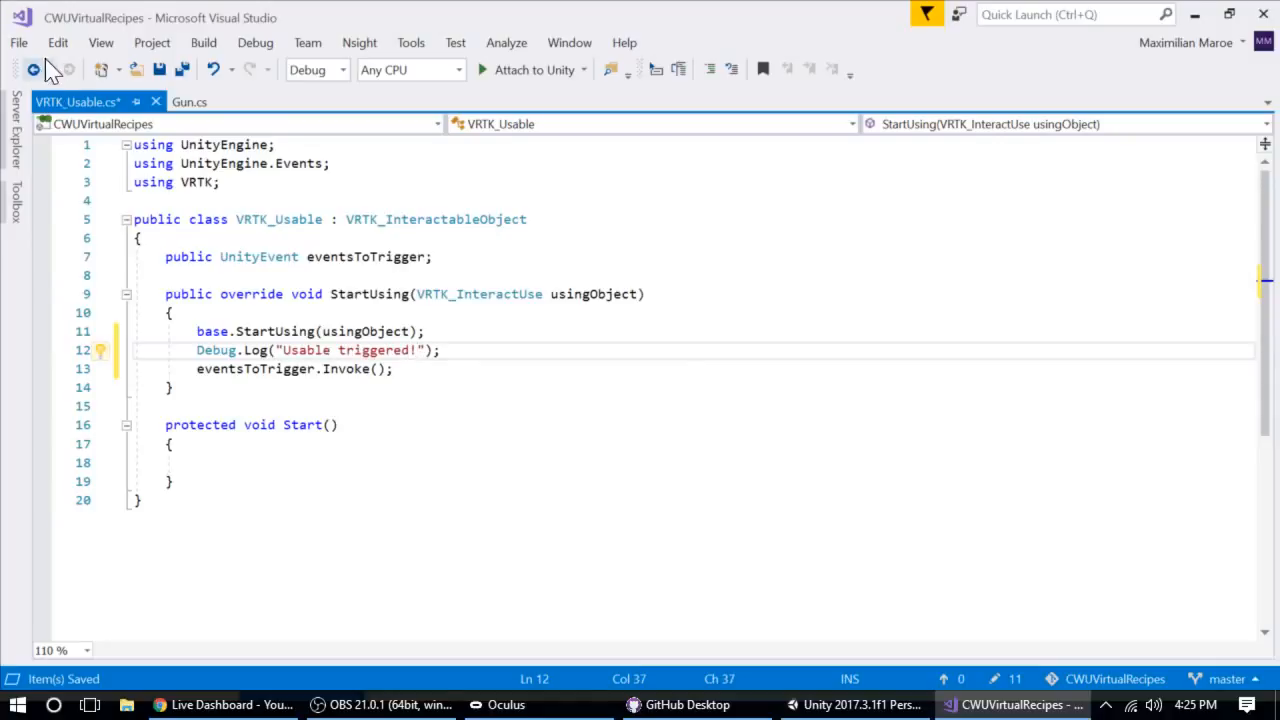
click(19, 42)
click(110, 231)
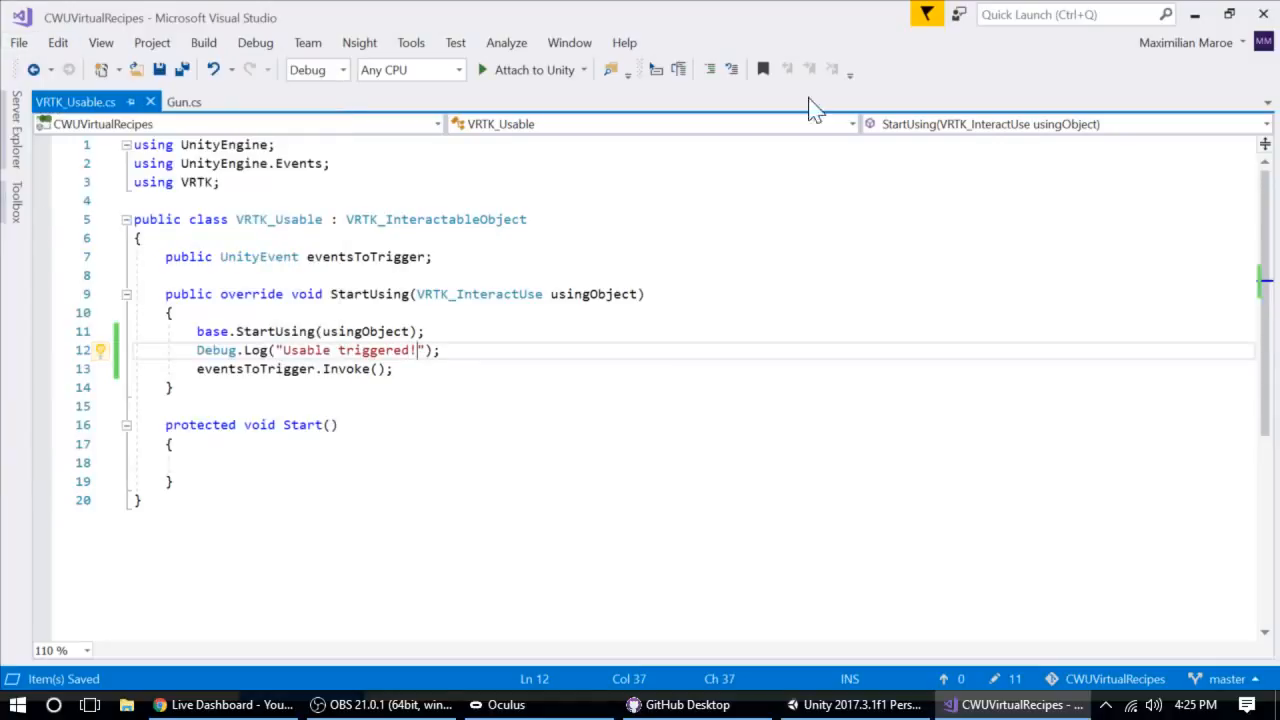
Switch to Unity, test the scene in Play mode and stop it.
click(1194, 14)
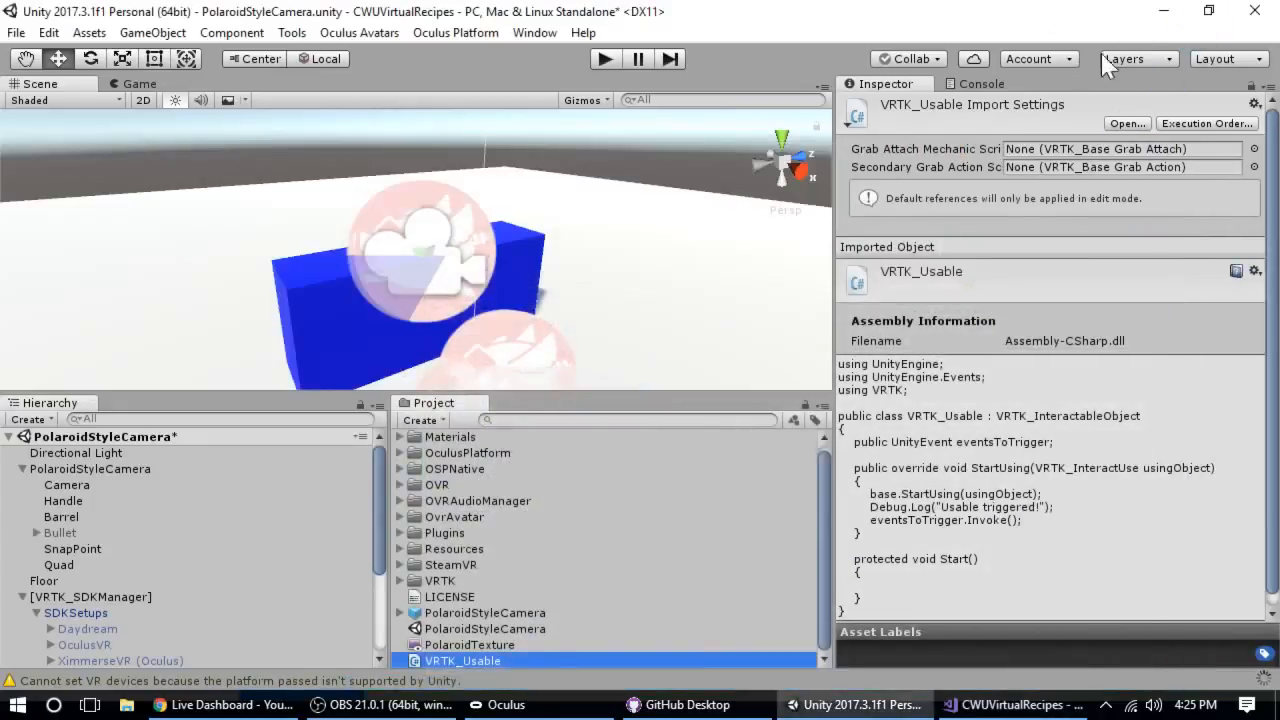
click(604, 60)
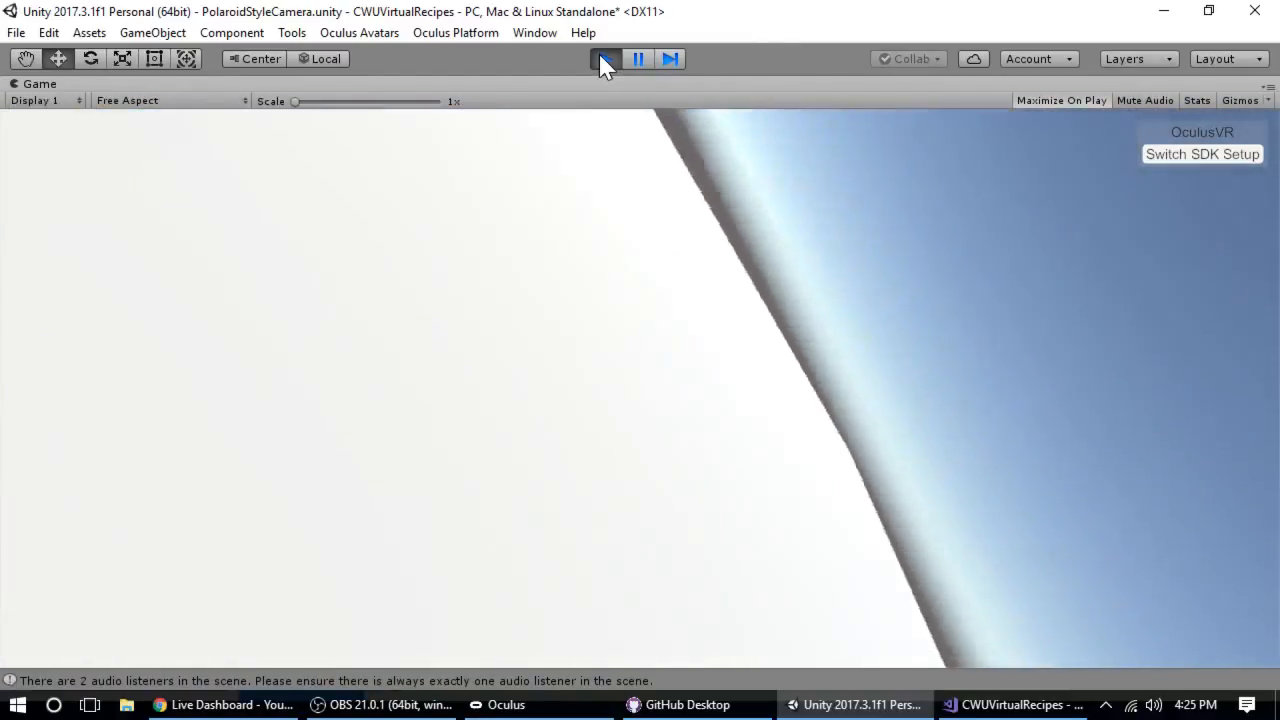
click(604, 62)
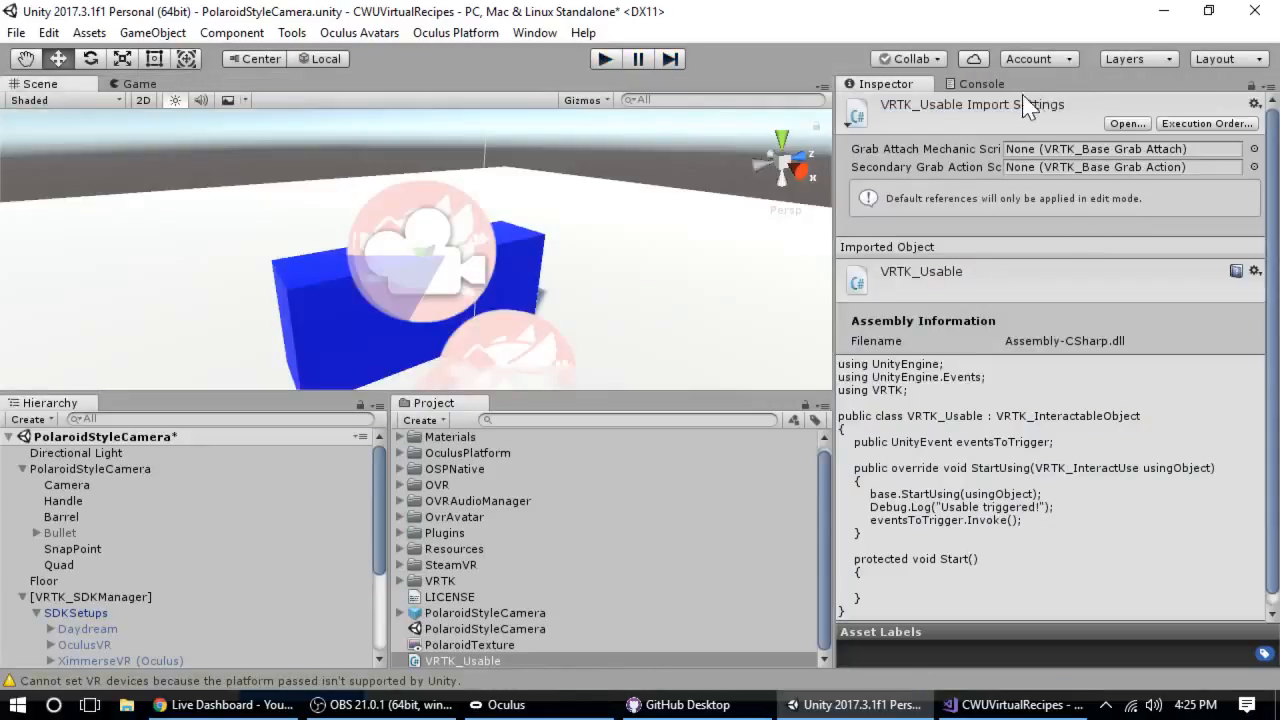
Examine the latest messages logged in the Unity console during the test run.
click(979, 83)
scroll(1019, 288, up, 5)
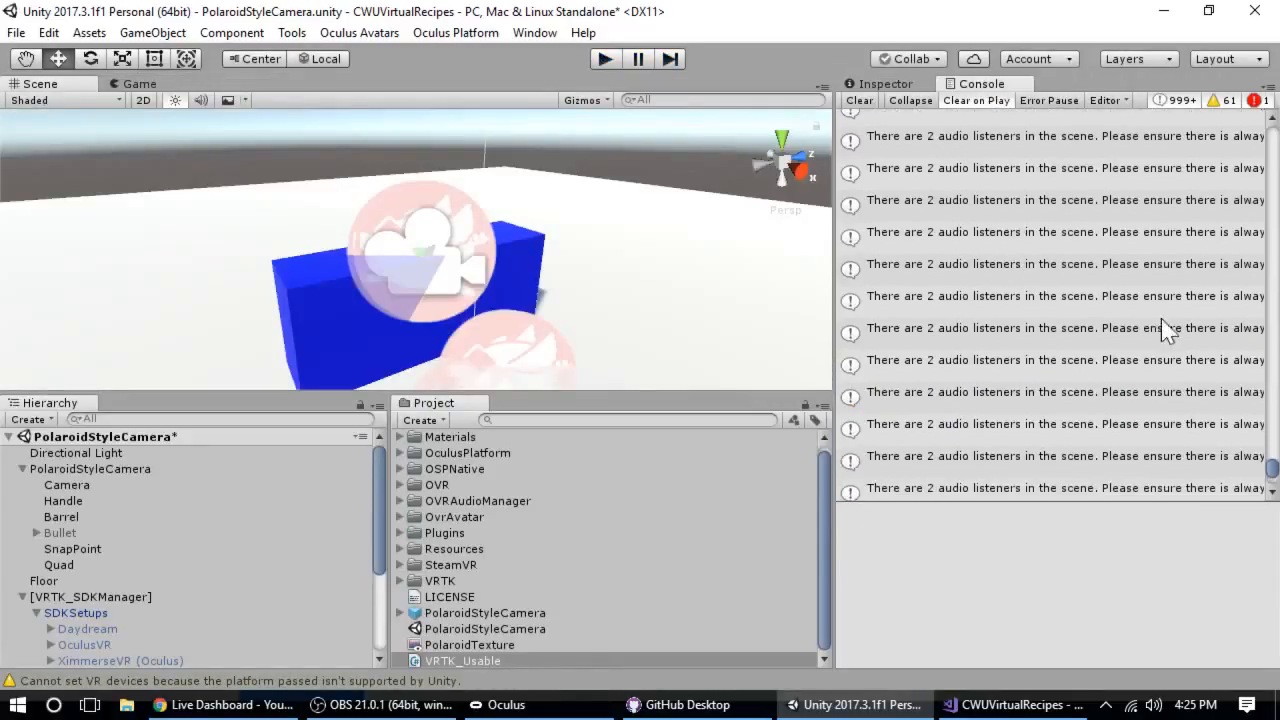
mouse_move(1270, 468)
mouse_down()
mouse_move(1266, 137)
mouse_move(1270, 470)
mouse_up()
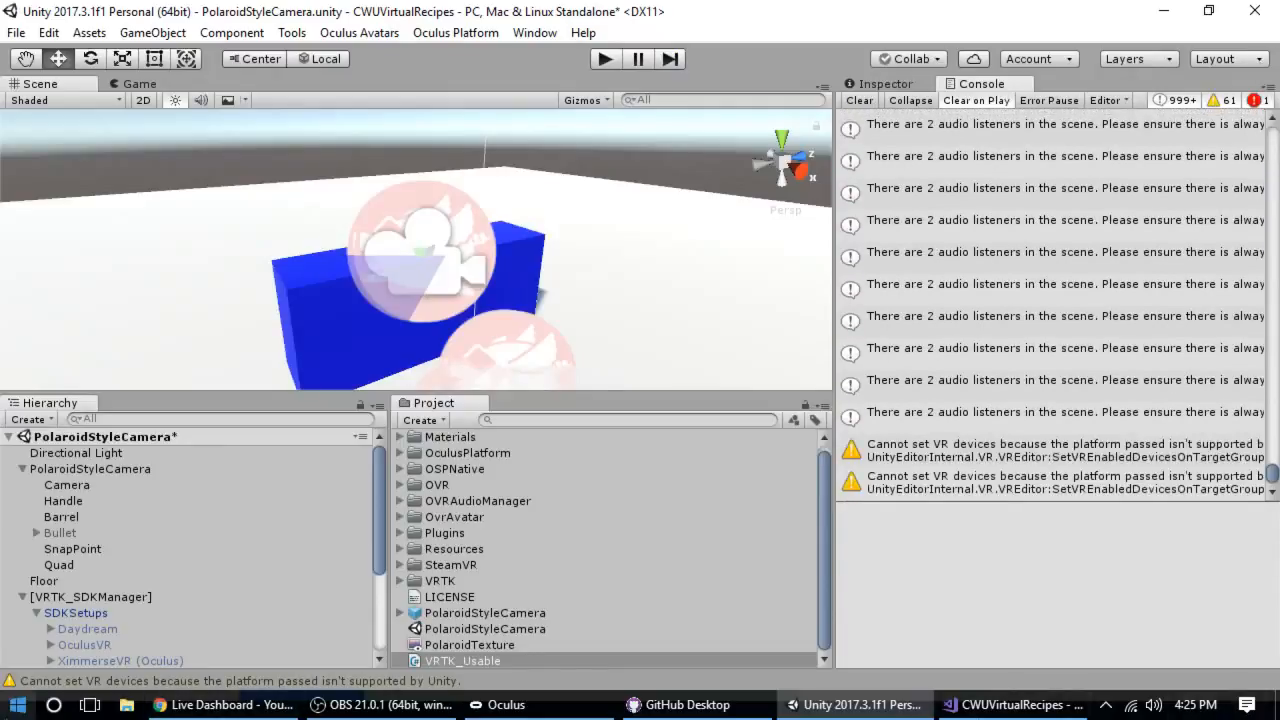
Remove the Audio Listener component from the Camera child of the root PolaroidStyleCamera.
click(71, 470)
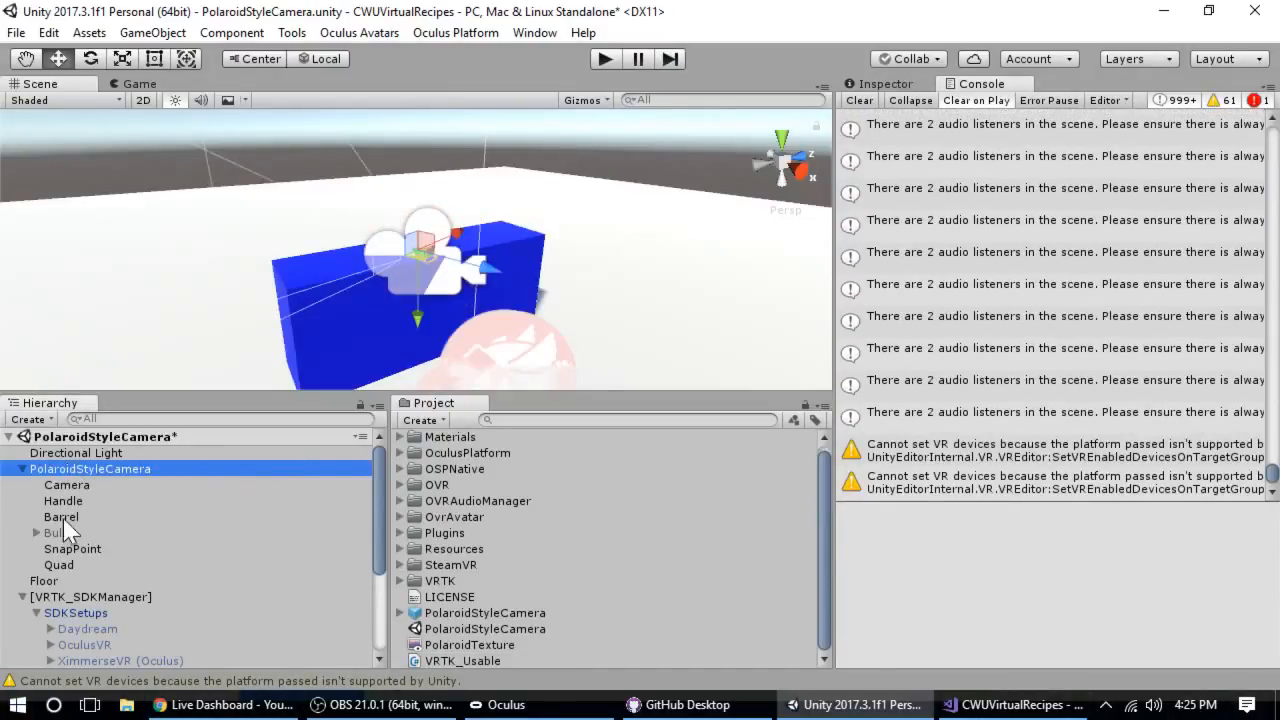
click(82, 484)
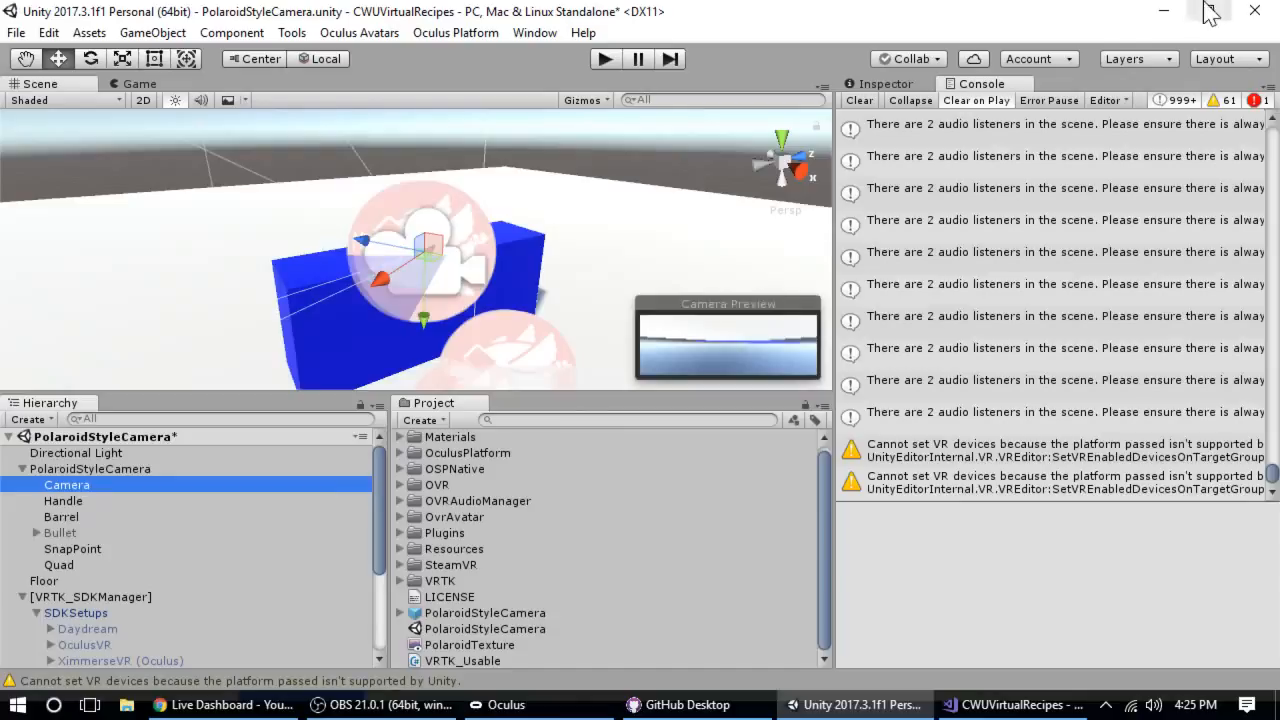
click(913, 80)
scroll(1099, 460, down, 1)
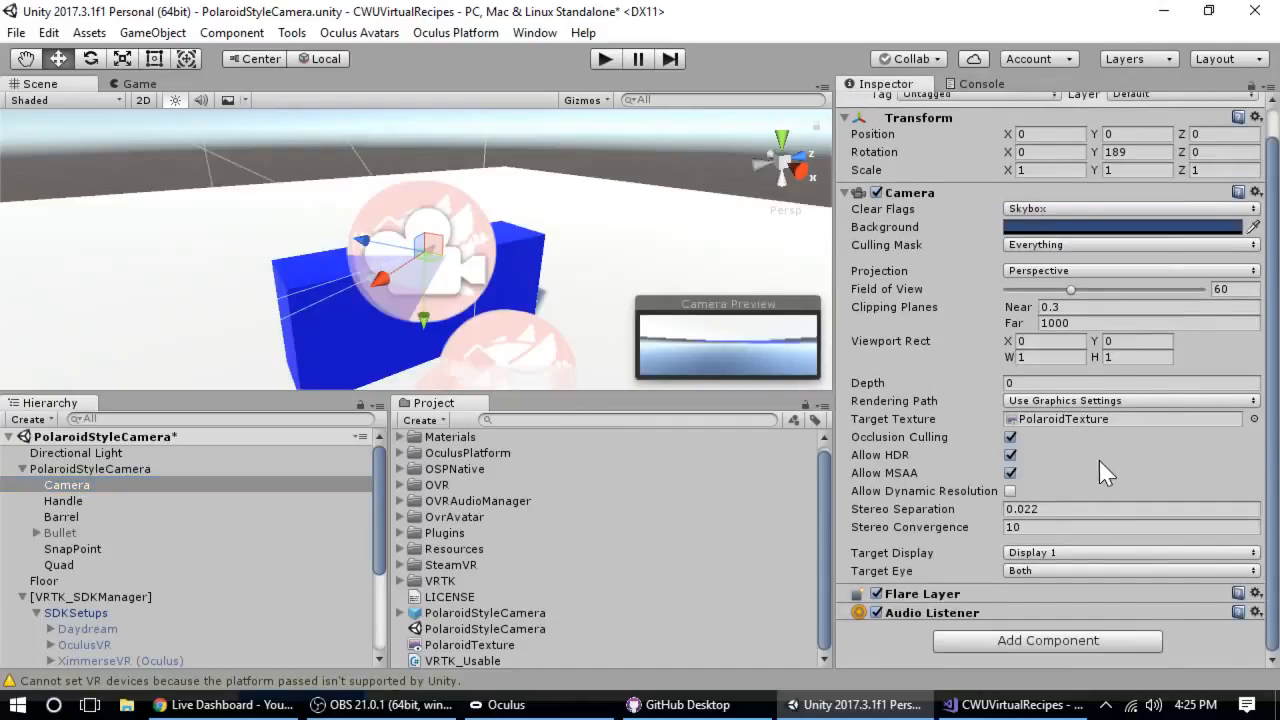
click(1256, 612)
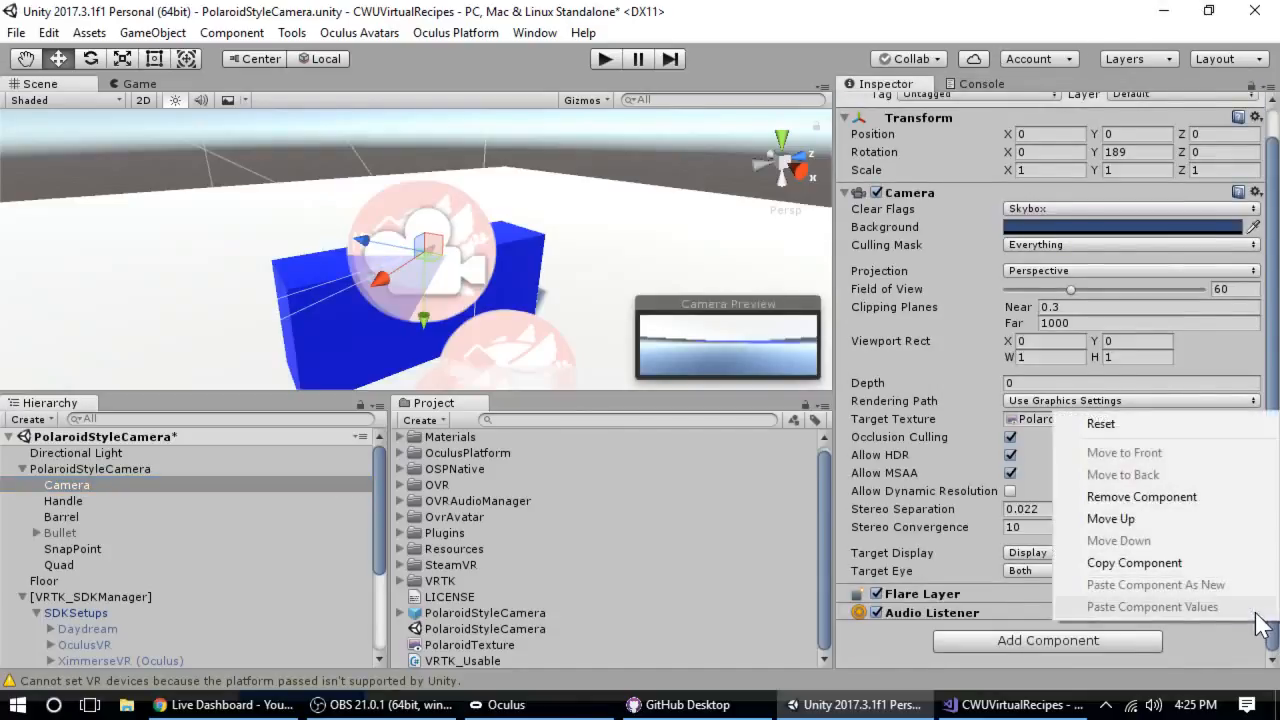
click(1120, 497)
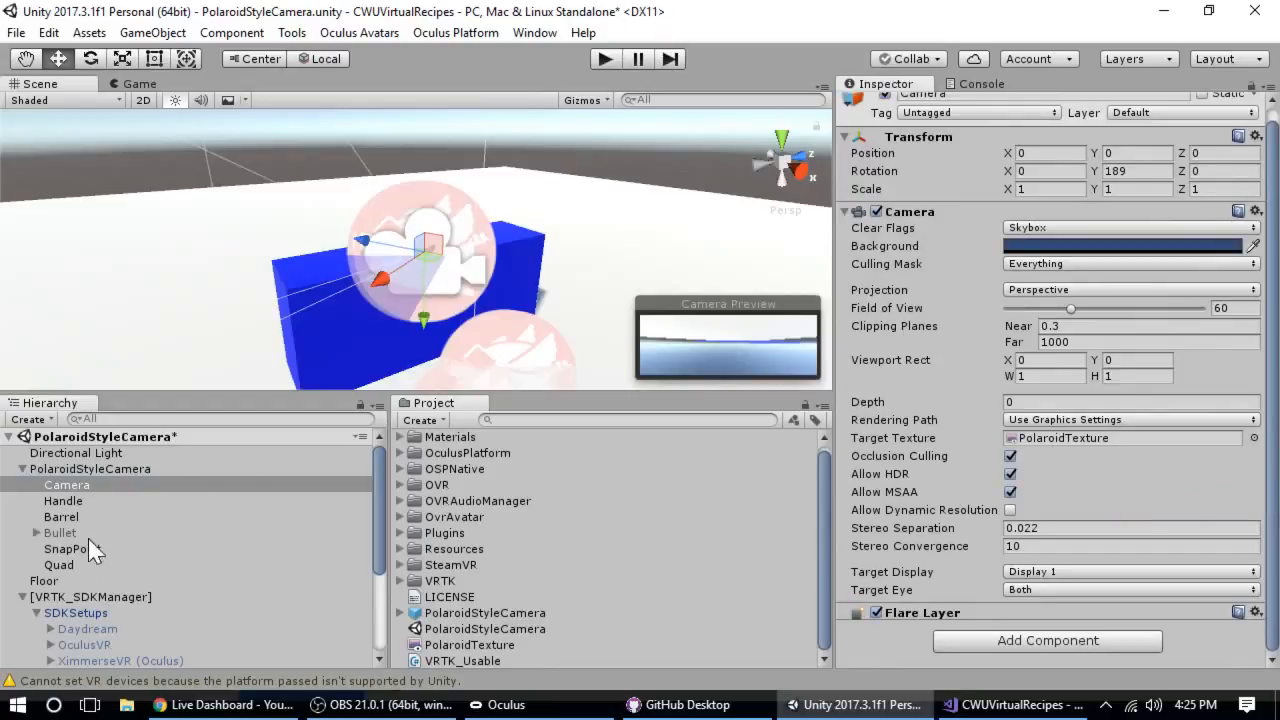
Delete the duplicate PolaroidStyleCamera object nested under SDKSetups in the hierarchy.
scroll(97, 583, down, 5)
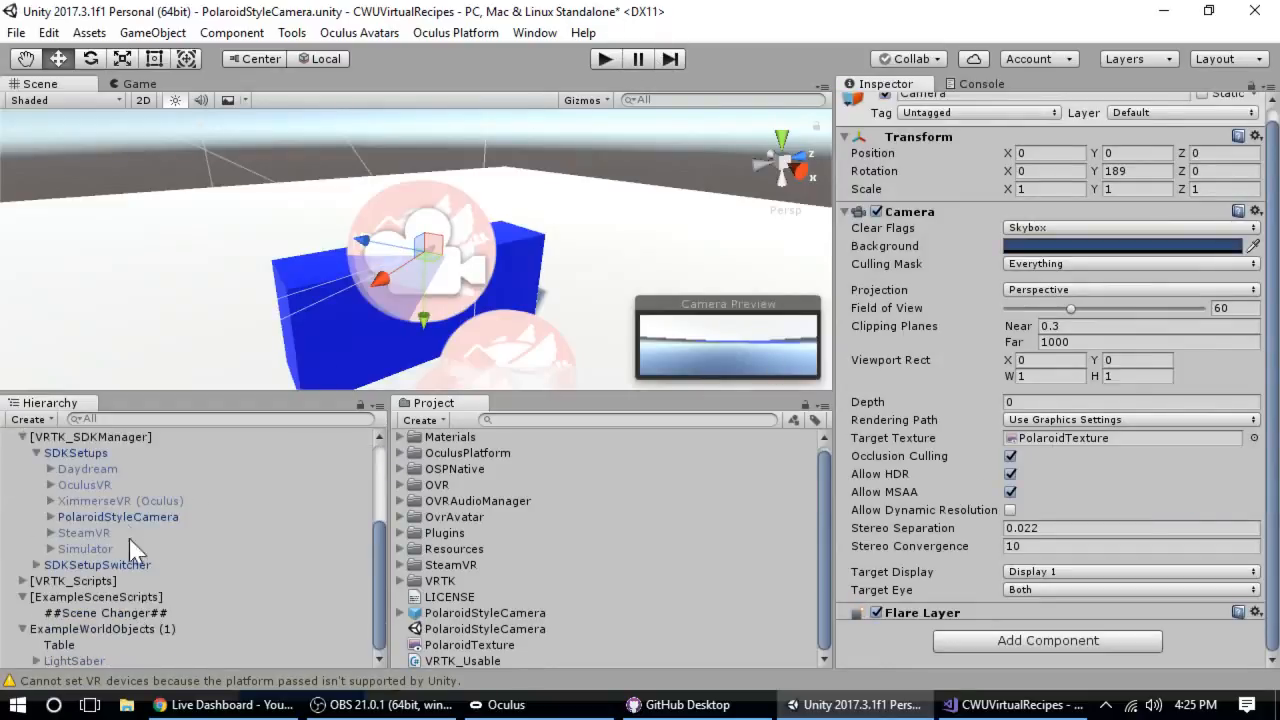
scroll(118, 490, up, 5)
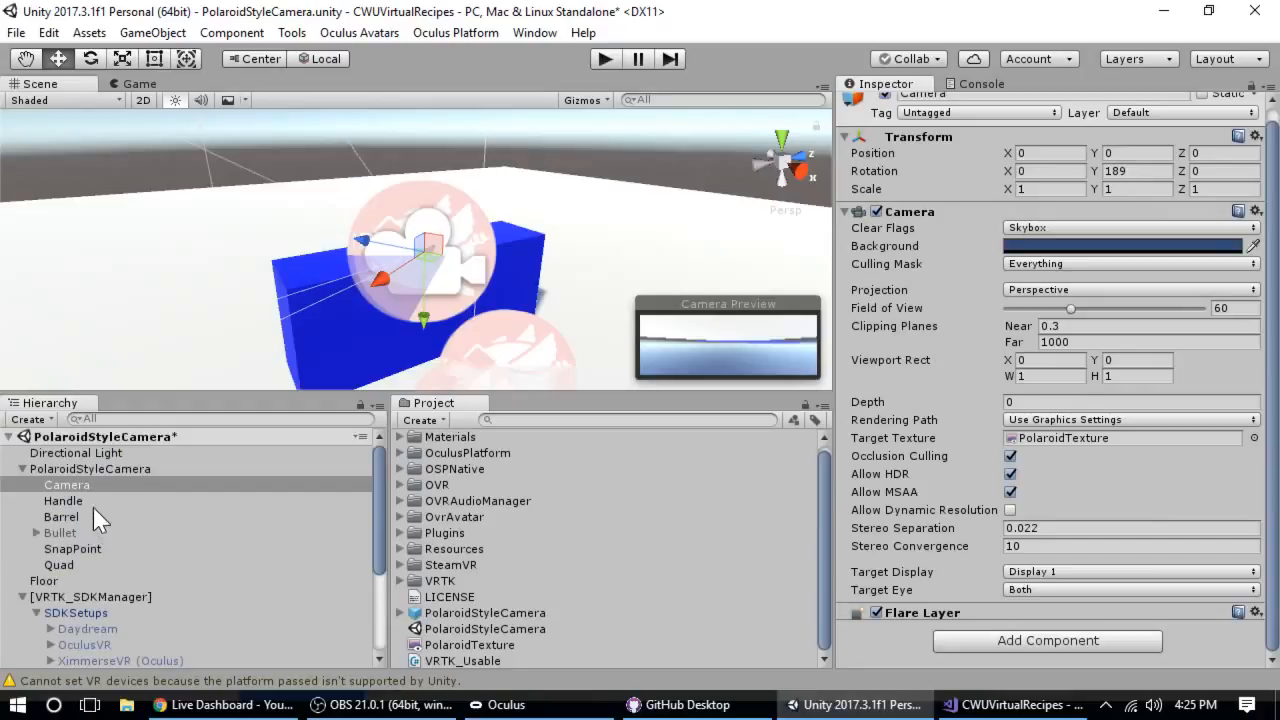
click(104, 470)
scroll(1040, 380, down, 3)
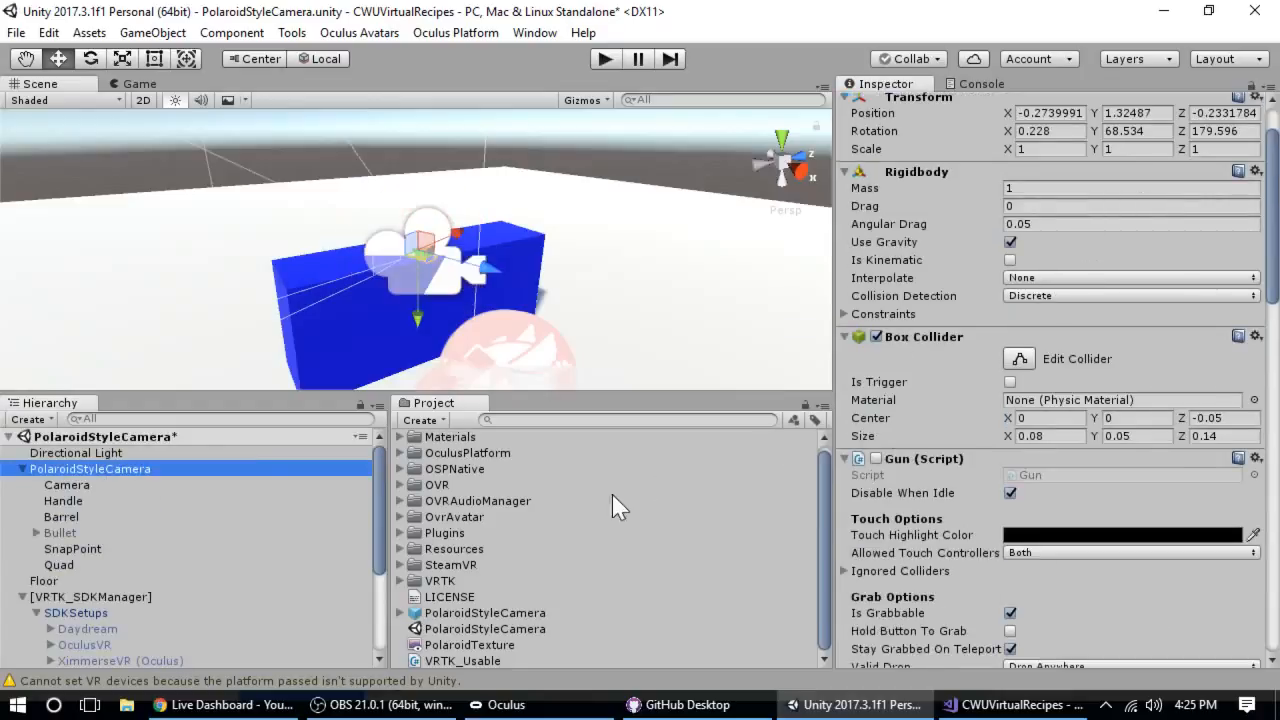
scroll(365, 541, down, 5)
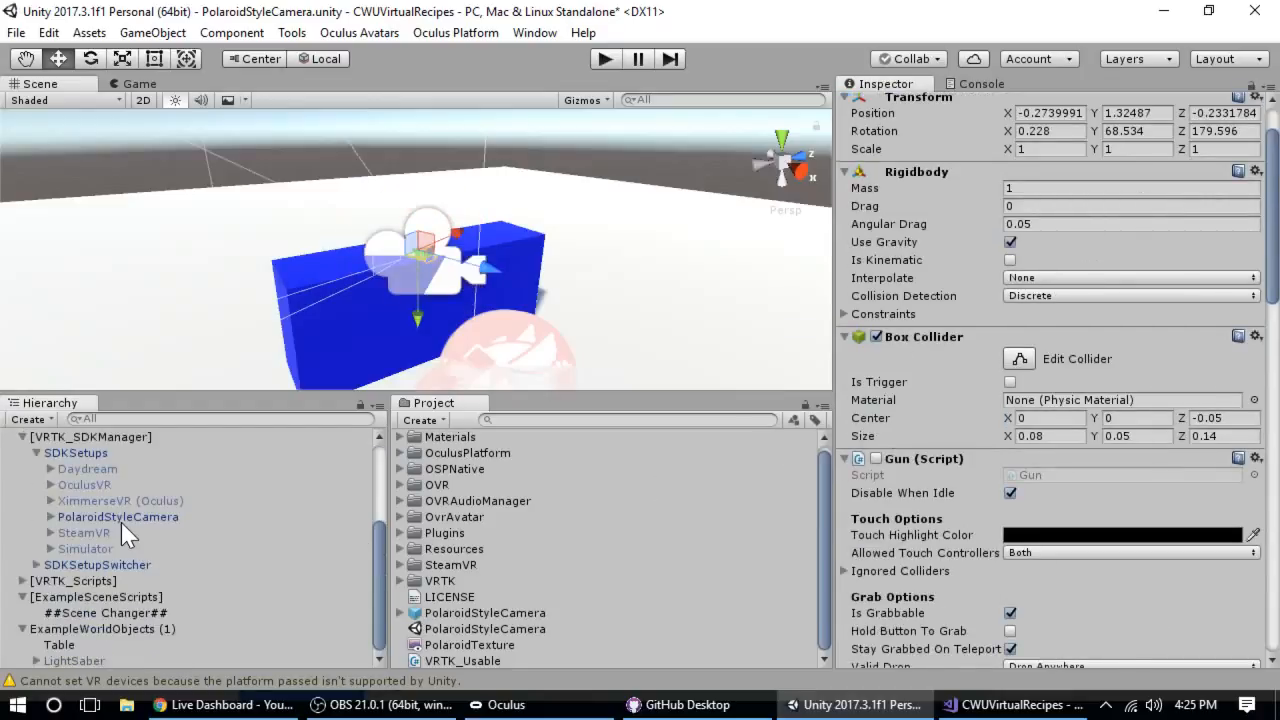
scroll(189, 510, up, 5)
scroll(194, 509, down, 4)
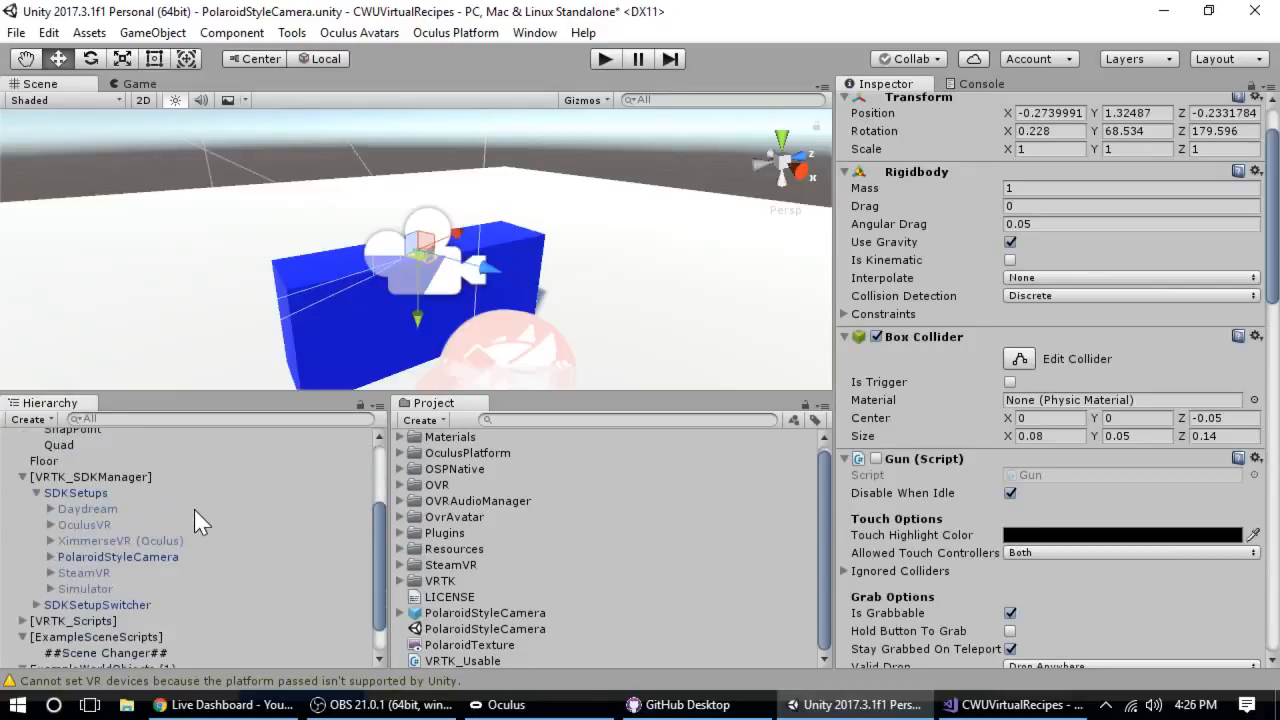
click(139, 558)
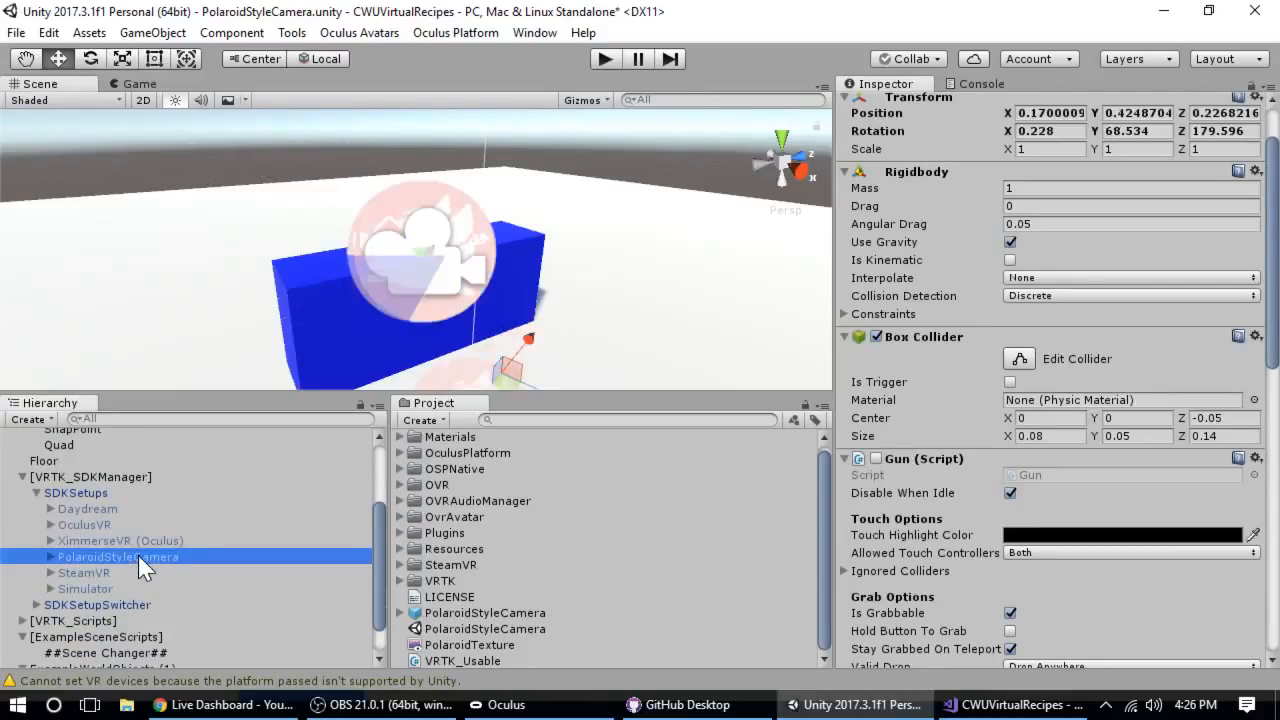
scroll(185, 570, down, 1)
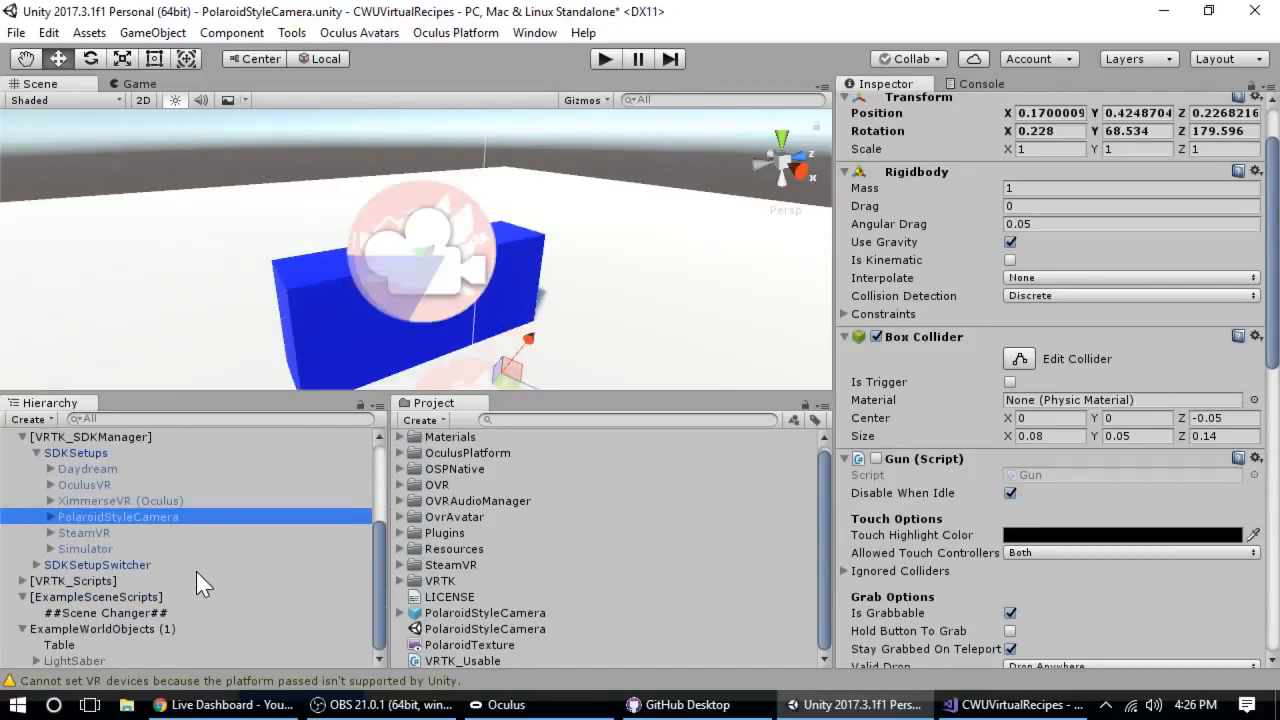
scroll(196, 571, up, 4)
scroll(195, 573, down, 3)
scroll(196, 565, up, 3)
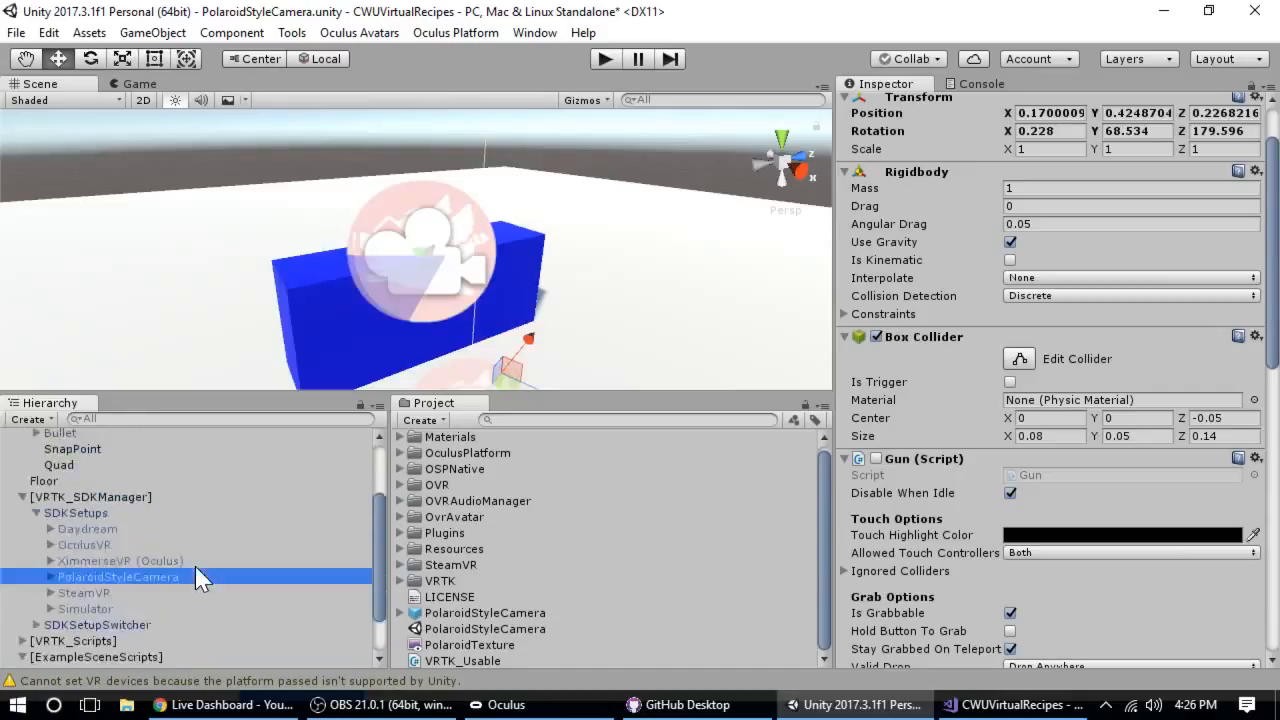
scroll(463, 383, down, 2)
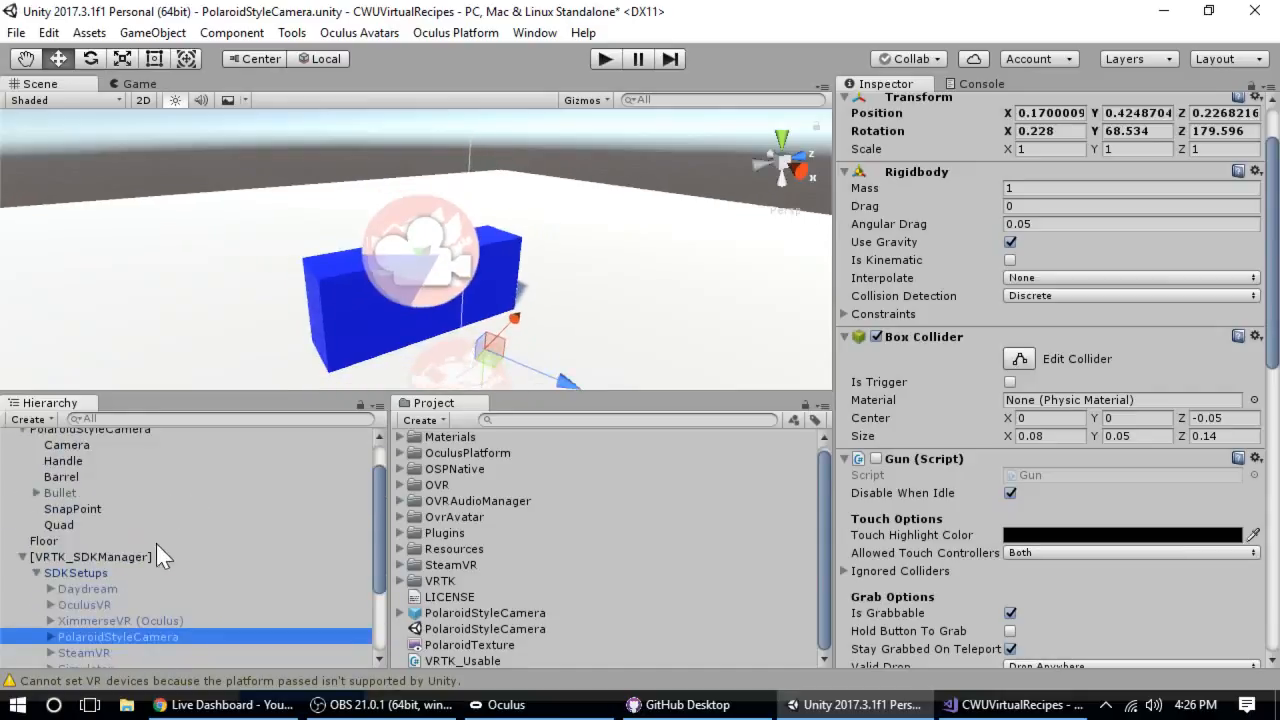
right_click(90, 648)
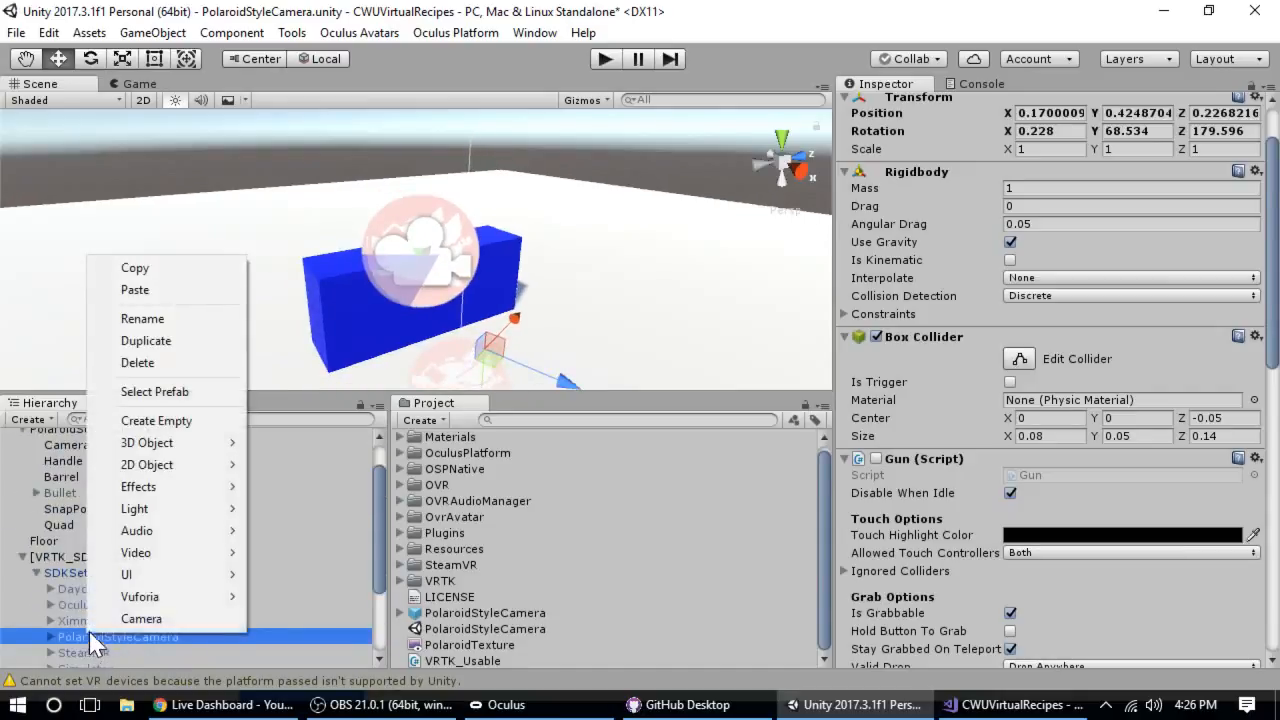
click(125, 363)
Collapse the [VRTK_SDKManager] group in the hierarchy and select the root PolaroidStyleCamera.
scroll(114, 602, down, 3)
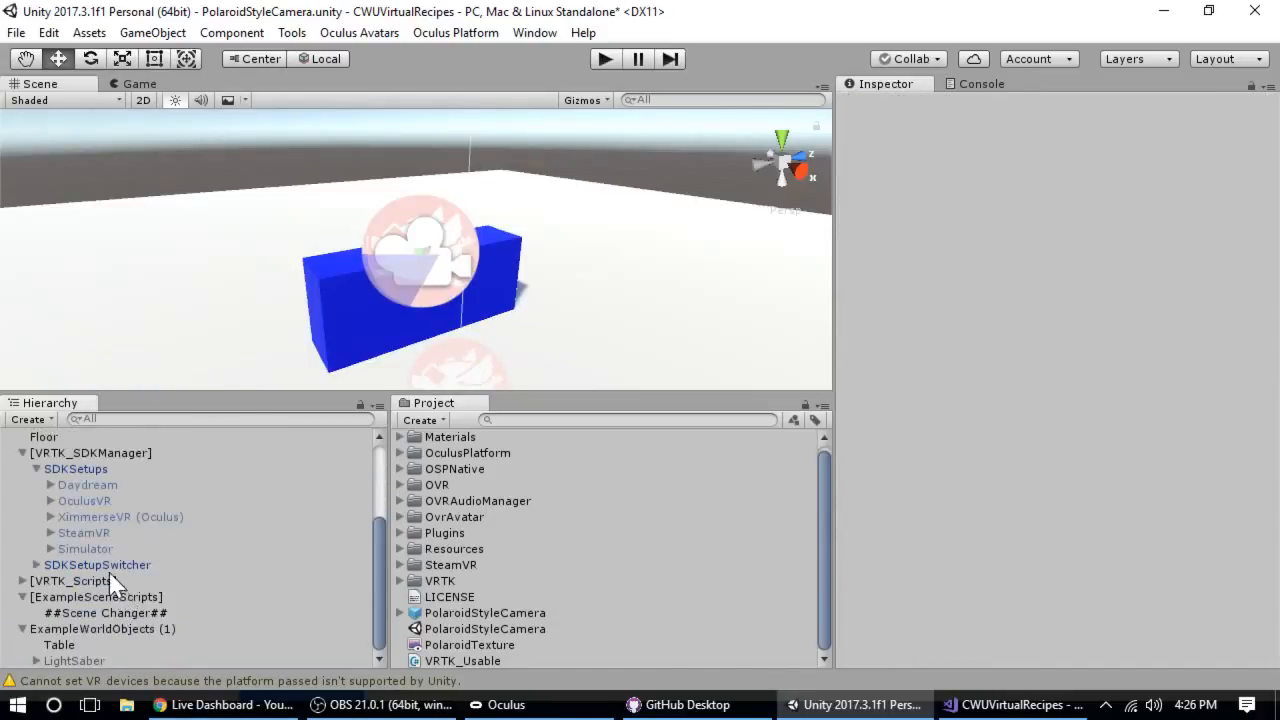
scroll(34, 510, up, 4)
click(23, 597)
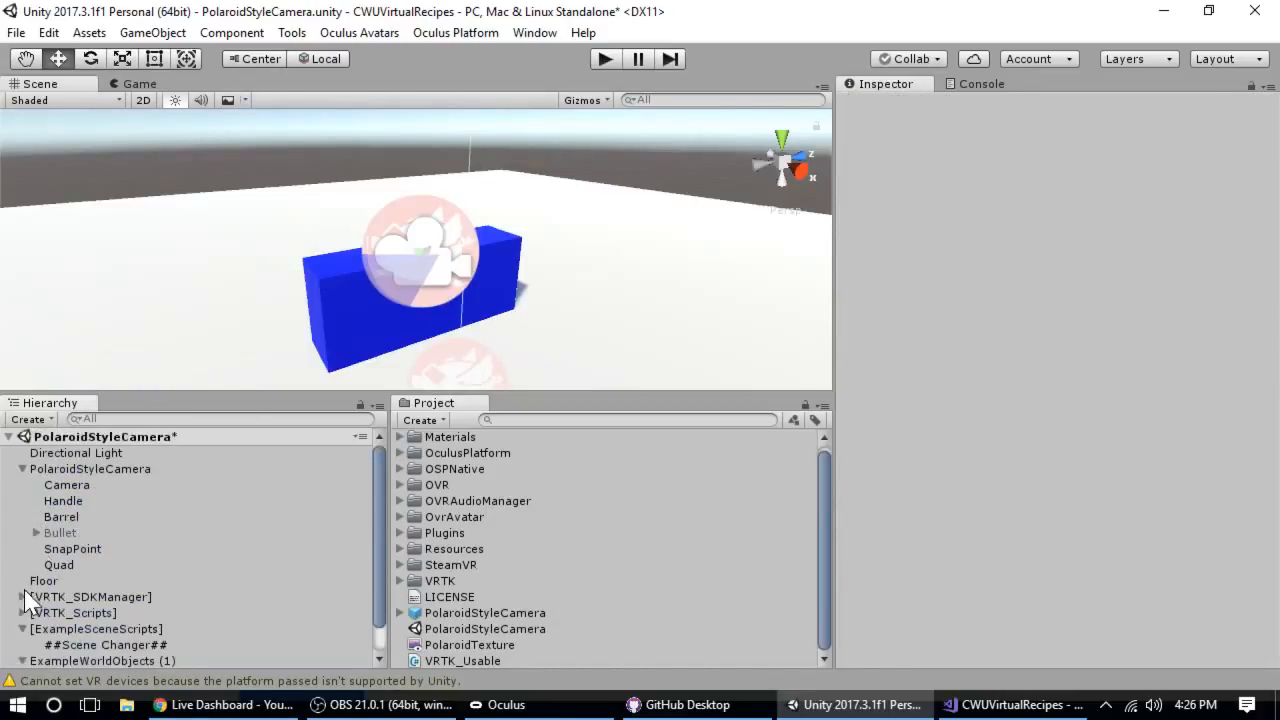
click(90, 467)
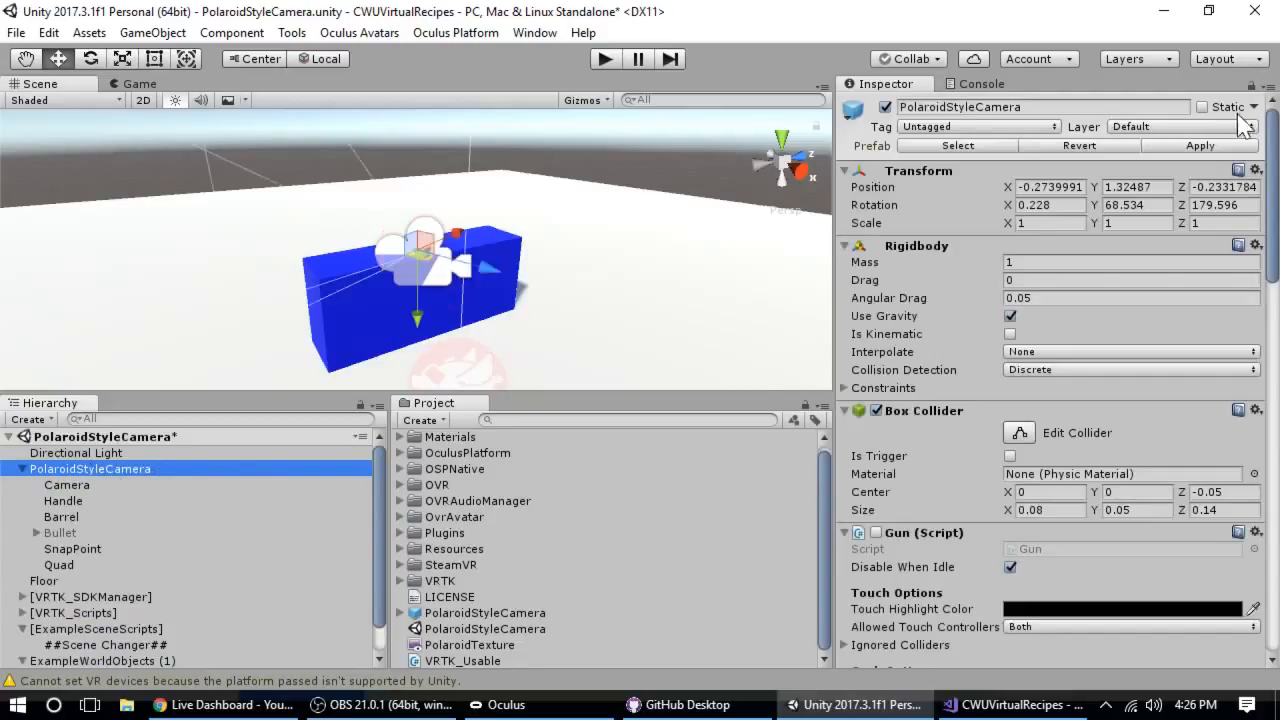
Apply the PolaroidStyleCamera object's changes to its prefab and save both the scene and the project.
click(1208, 145)
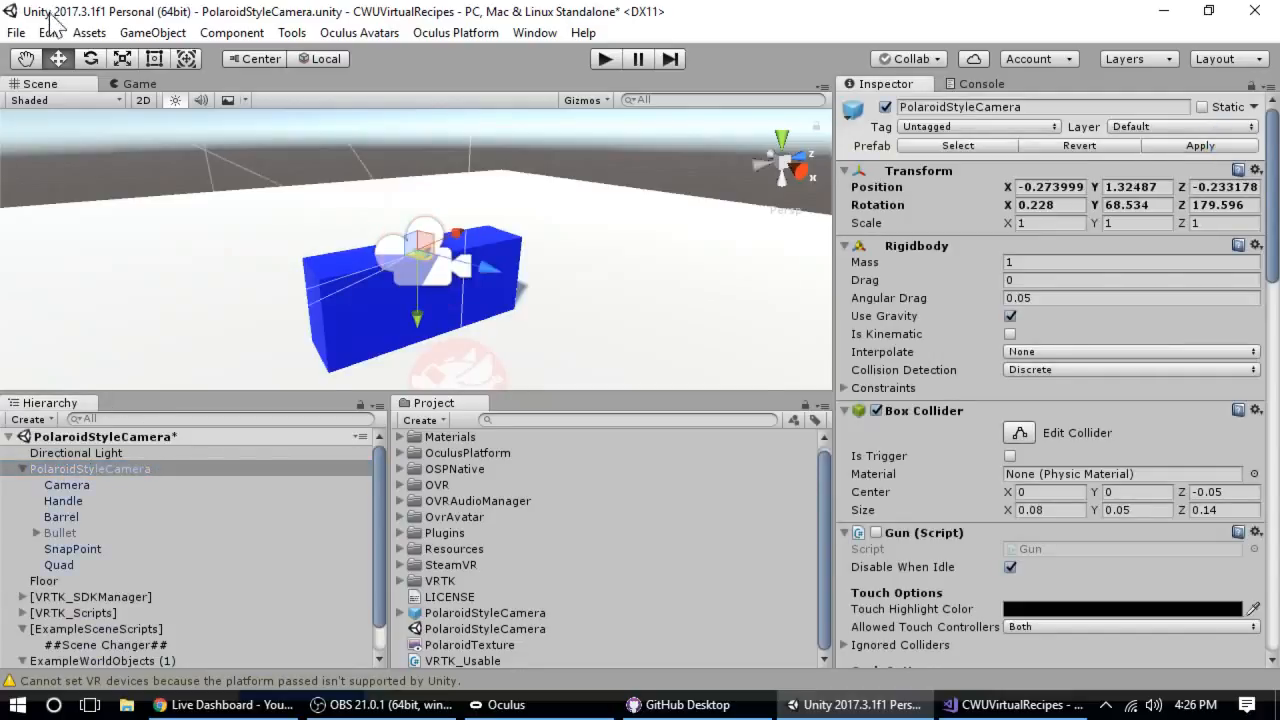
click(16, 32)
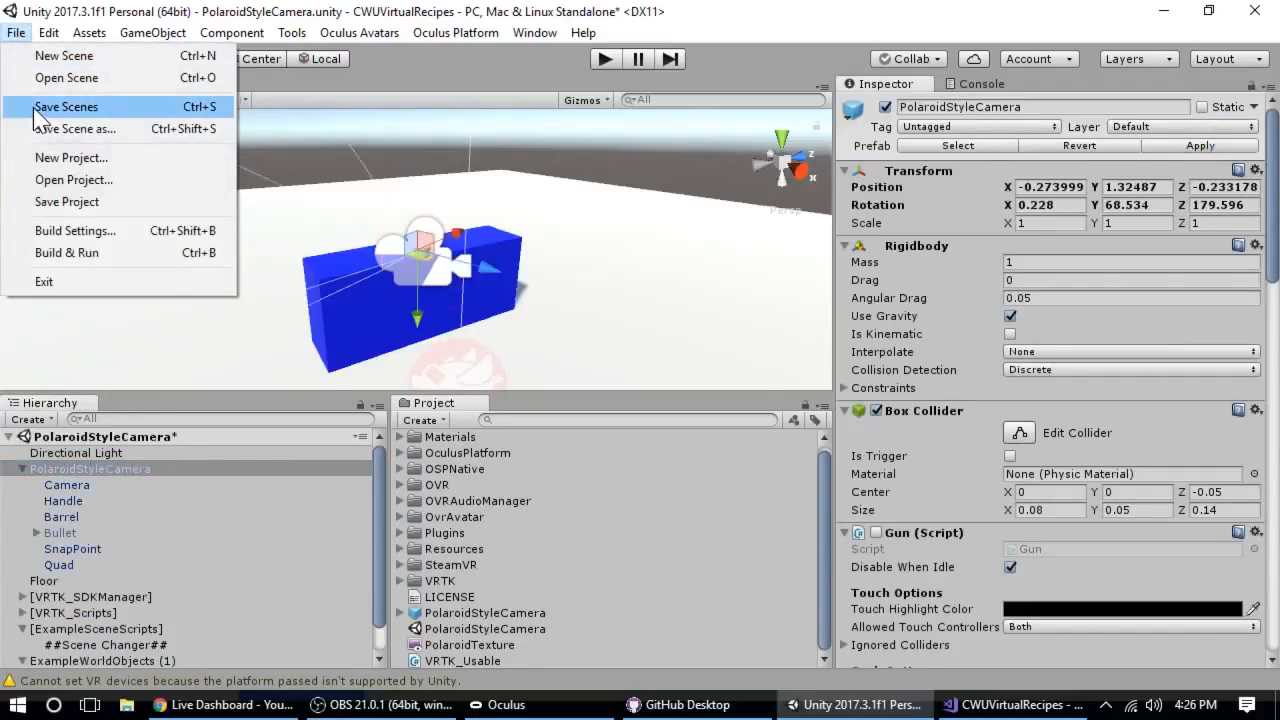
click(35, 107)
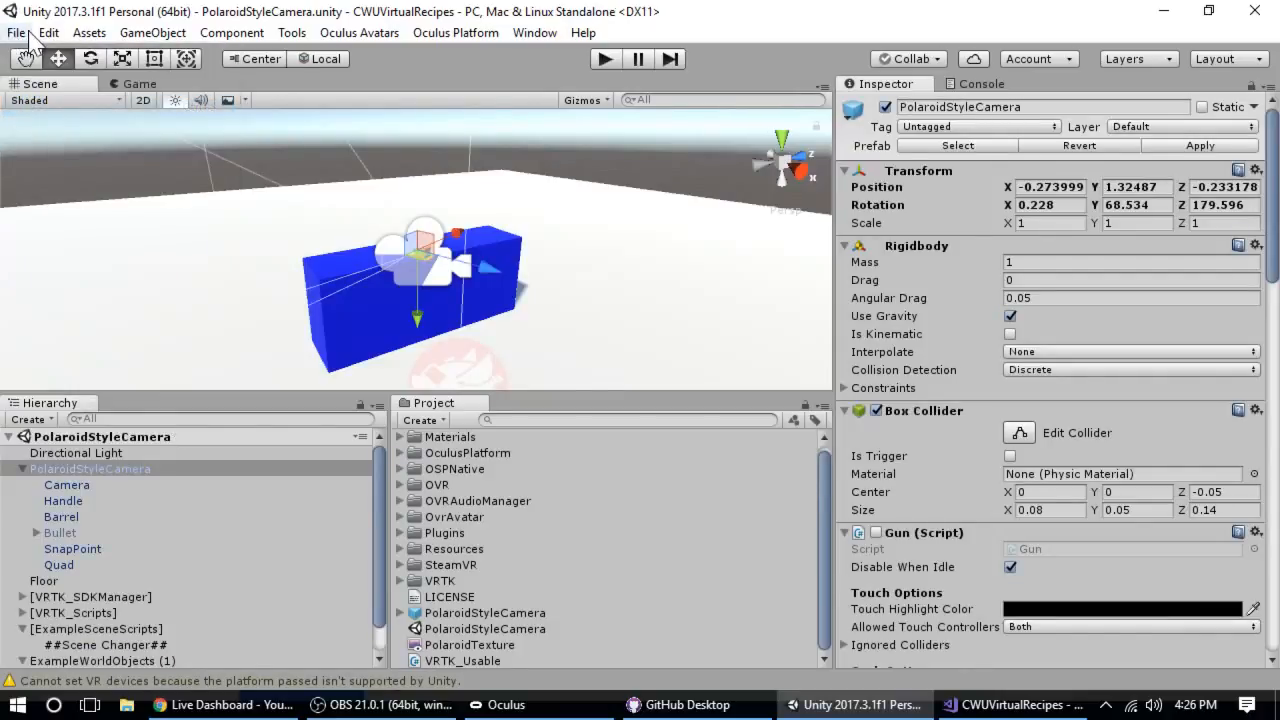
click(29, 34)
click(72, 203)
click(1256, 532)
click(1194, 22)
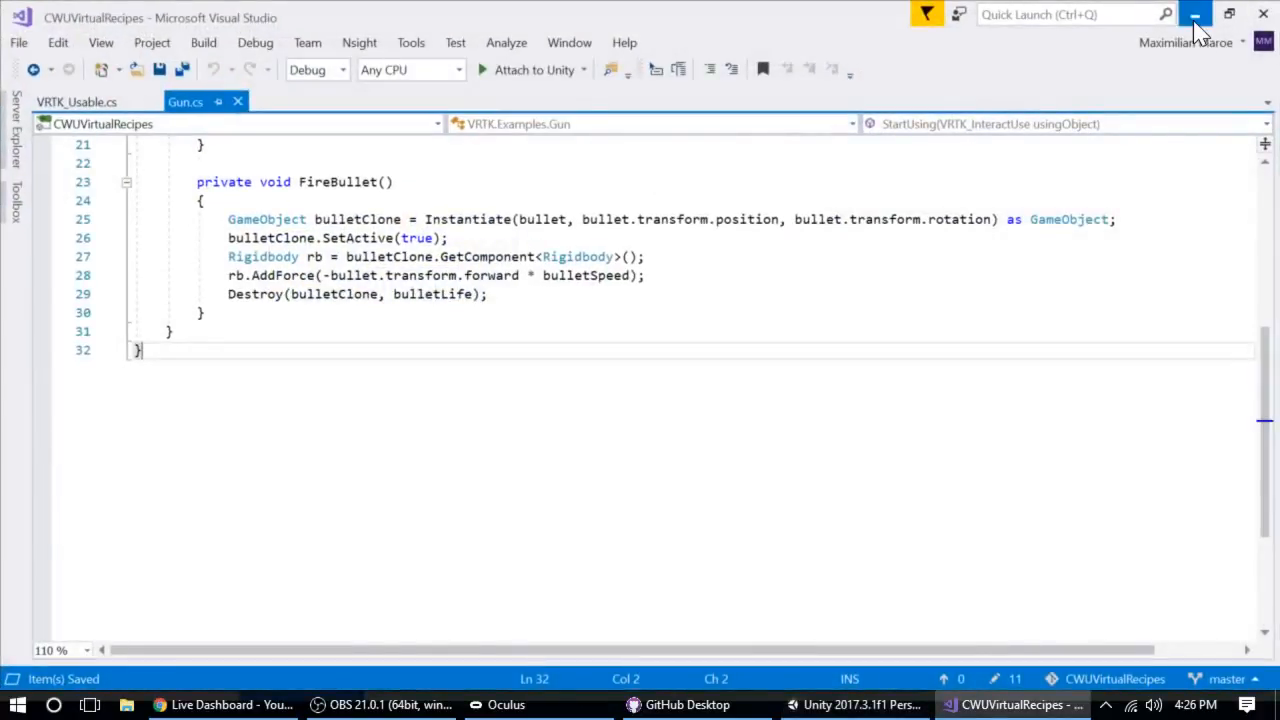
click(1256, 532)
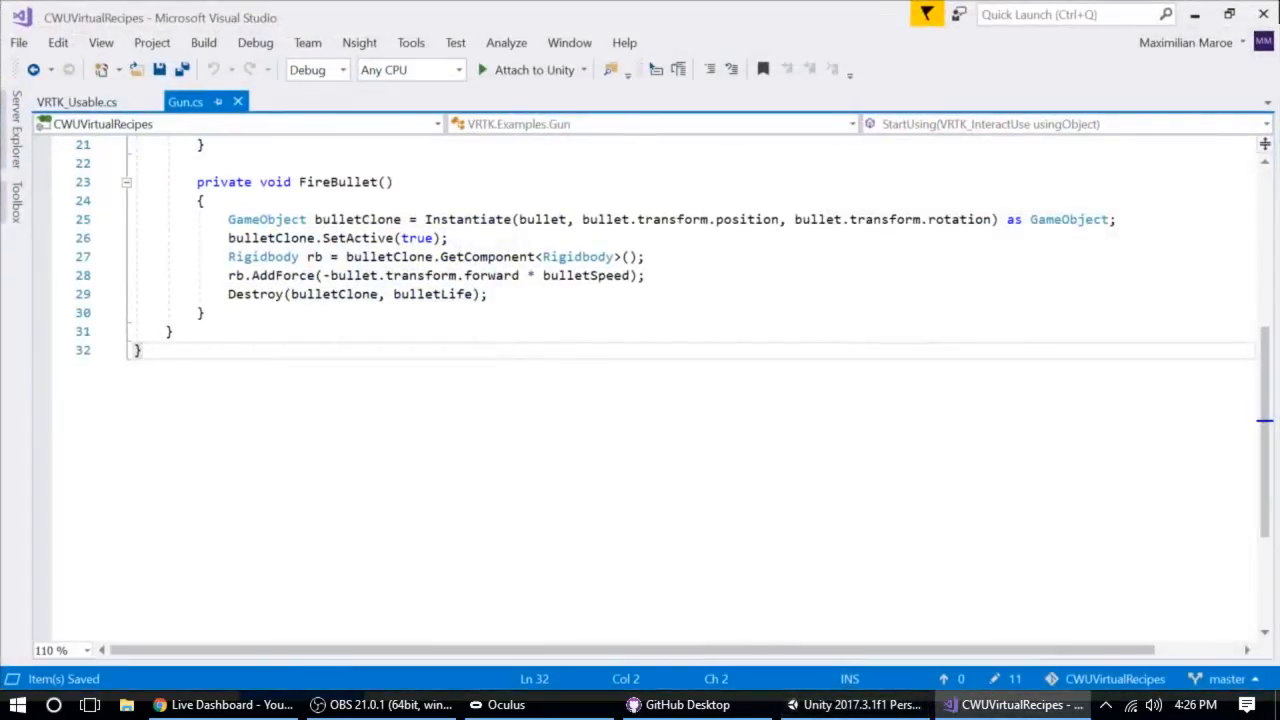
click(1264, 14)
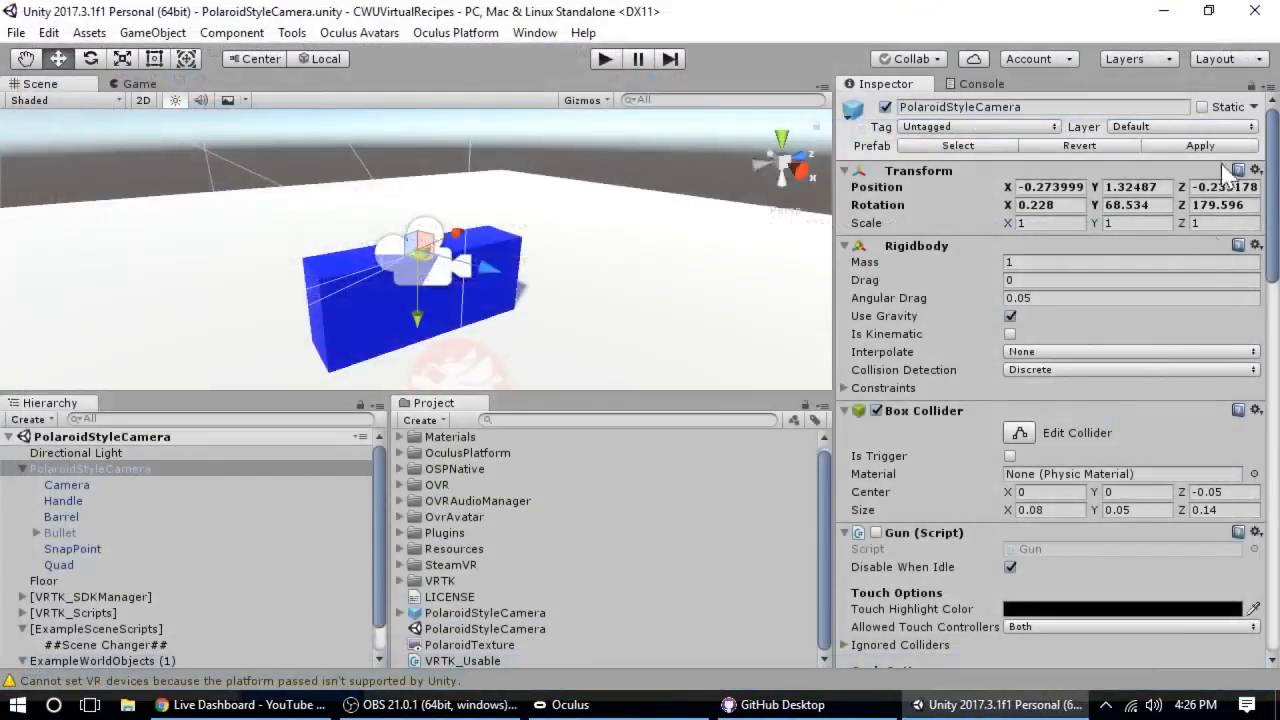
Remove the Gun script component from the root PolaroidStyleCamera and disable its VRTK_Usable component.
click(1257, 533)
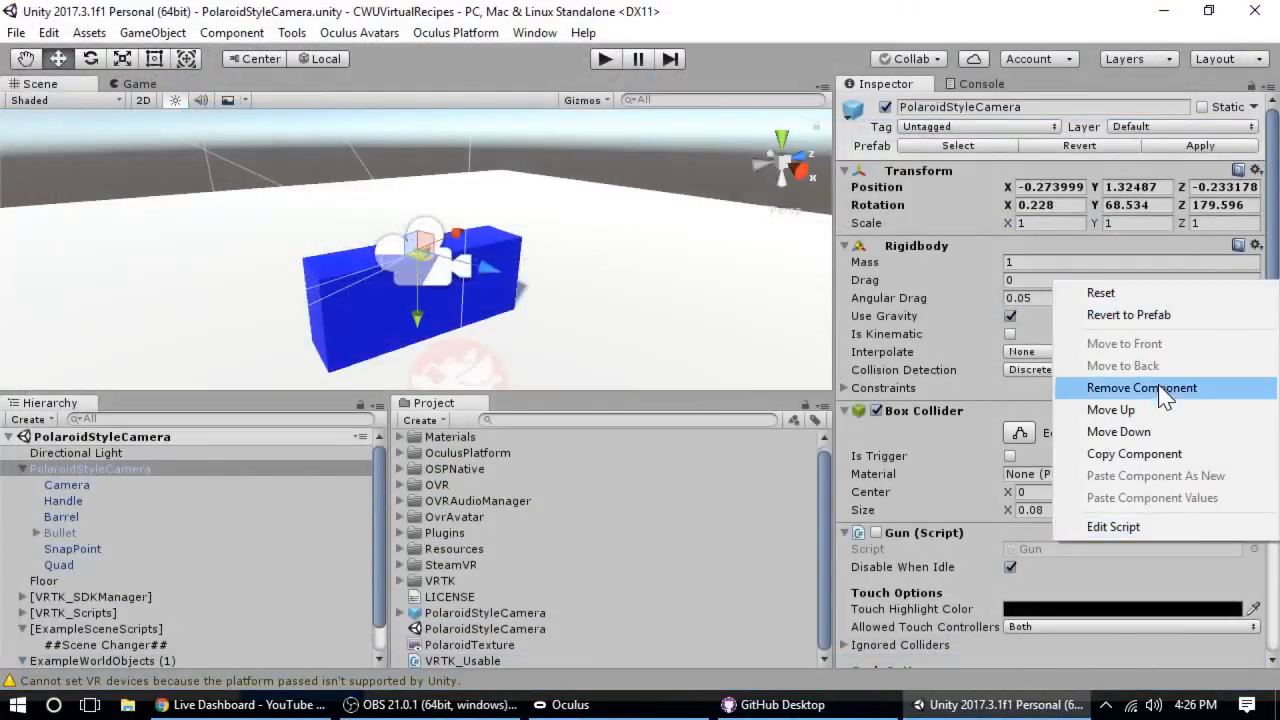
click(1165, 392)
scroll(1030, 455, down, 4)
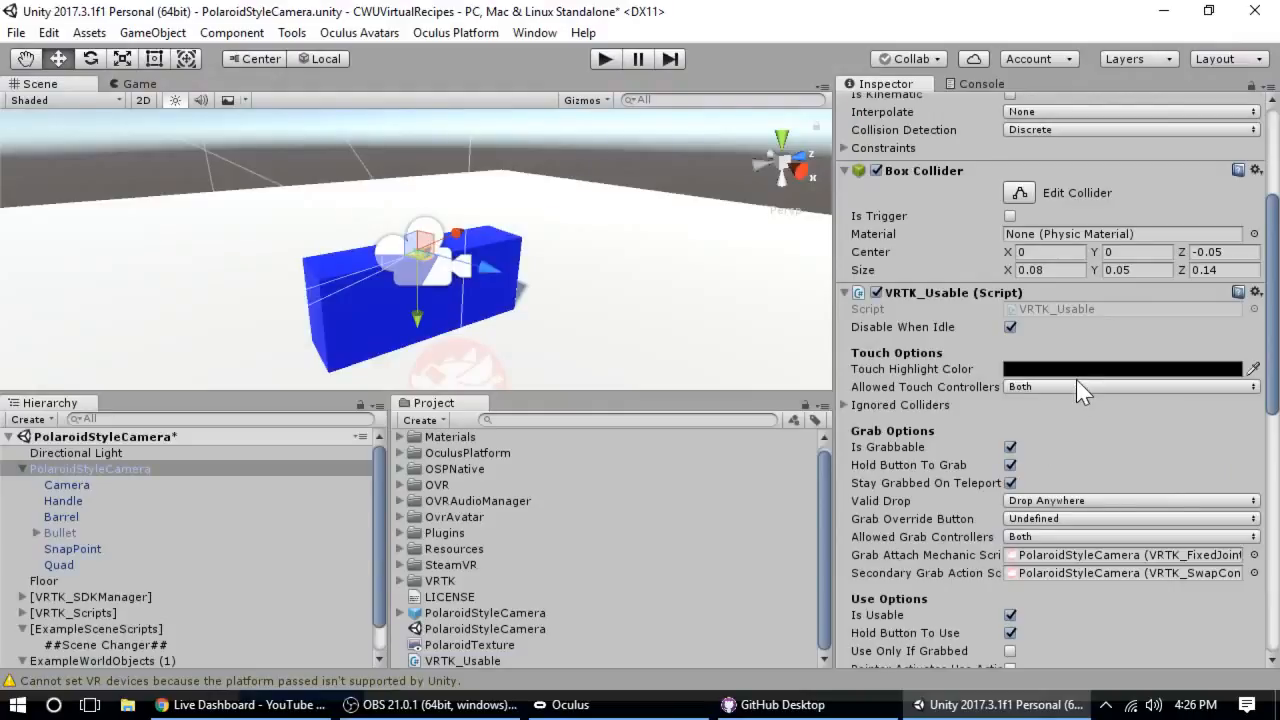
scroll(1076, 379, down, 4)
scroll(1076, 386, up, 3)
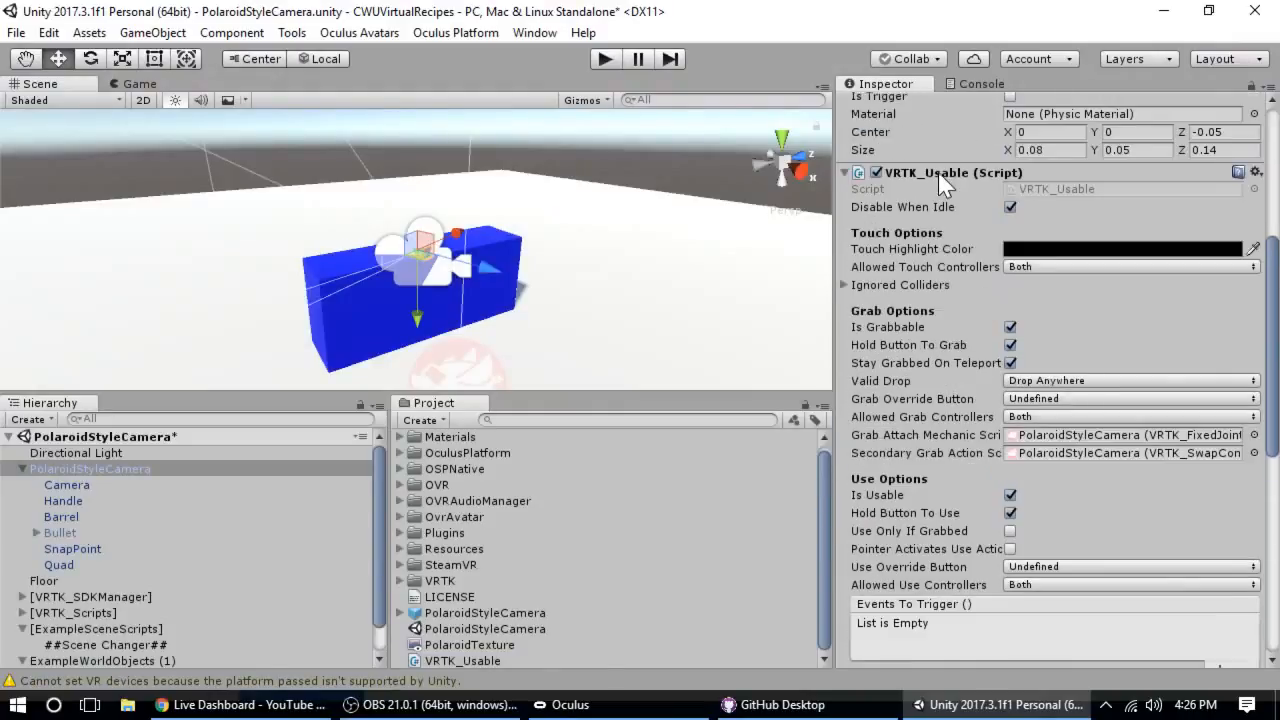
click(876, 172)
Run the scene in play mode to test using the camera, and stop the run.
click(603, 58)
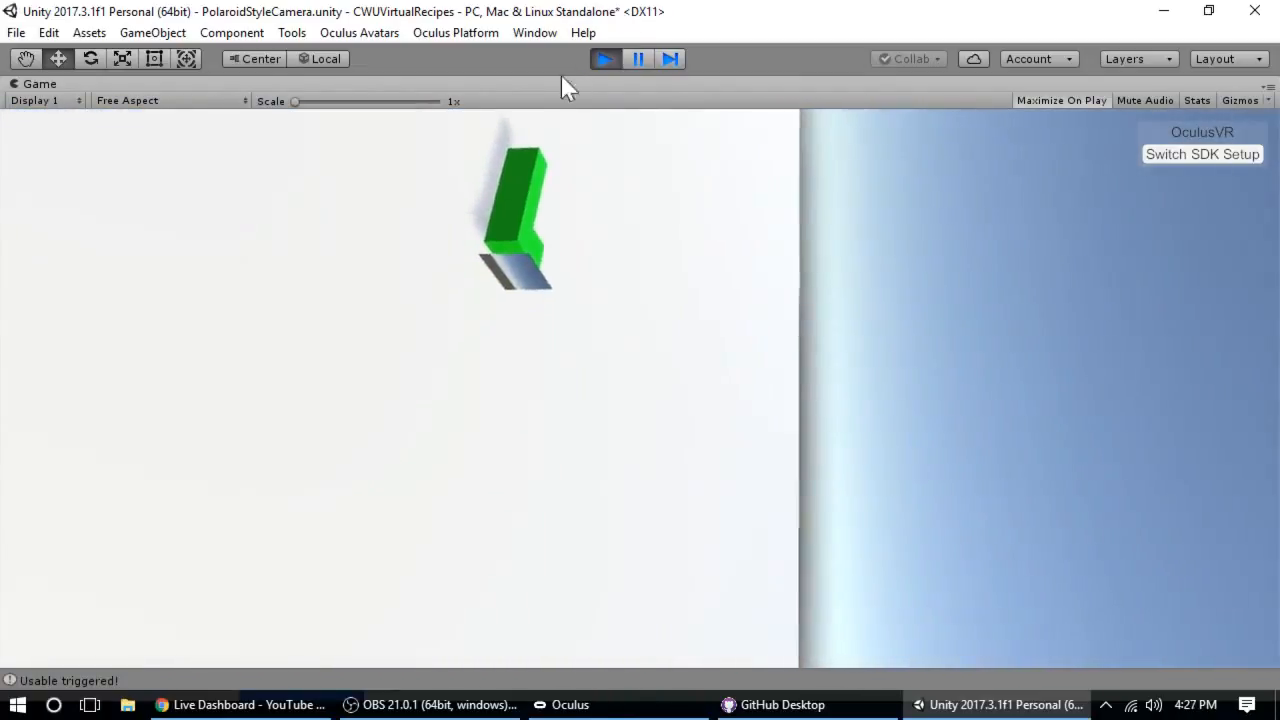
click(604, 59)
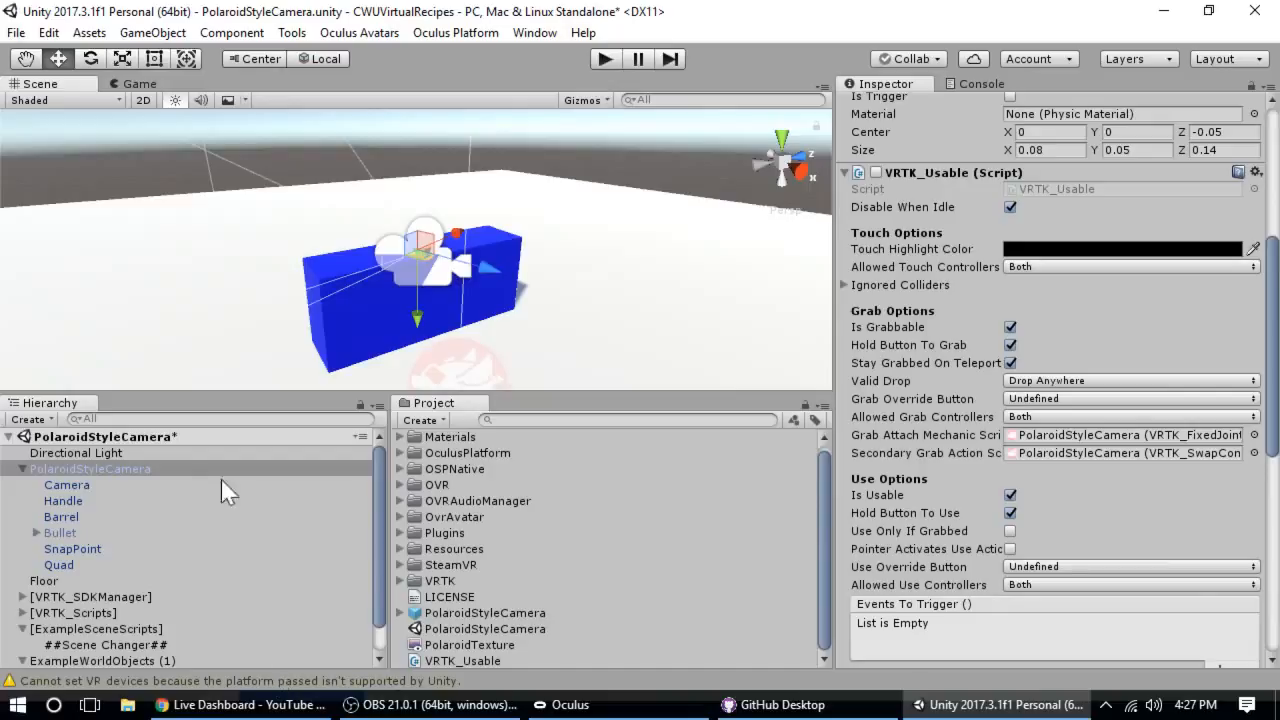
Examine the components of PolaroidStyleCamera's child objects and the settings of the PolaroidTexture render texture.
click(66, 484)
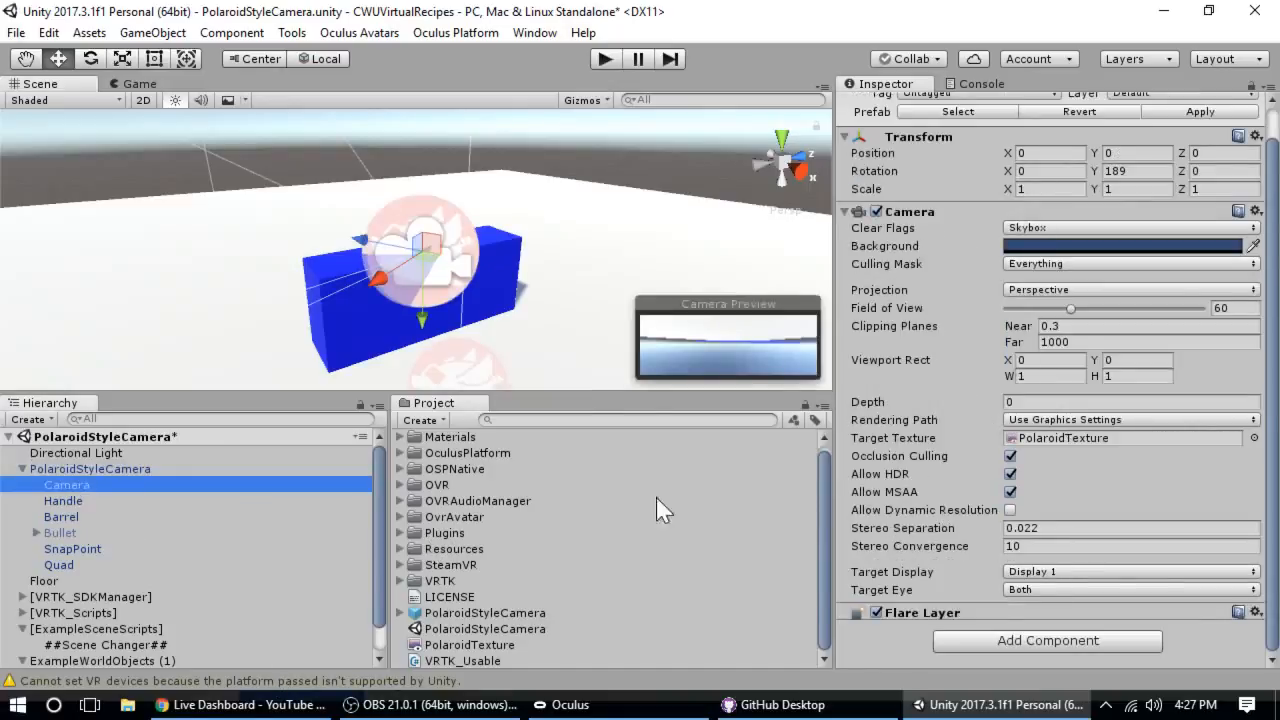
click(55, 501)
click(54, 518)
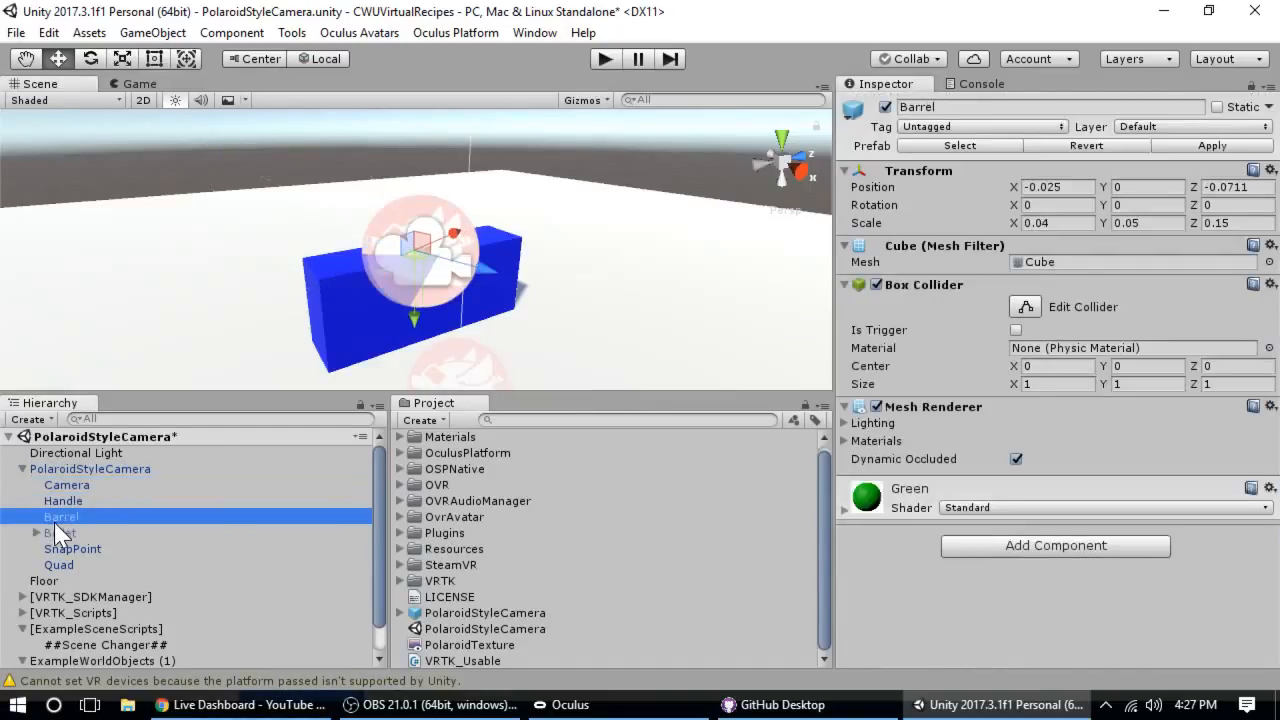
click(70, 566)
click(68, 547)
click(71, 499)
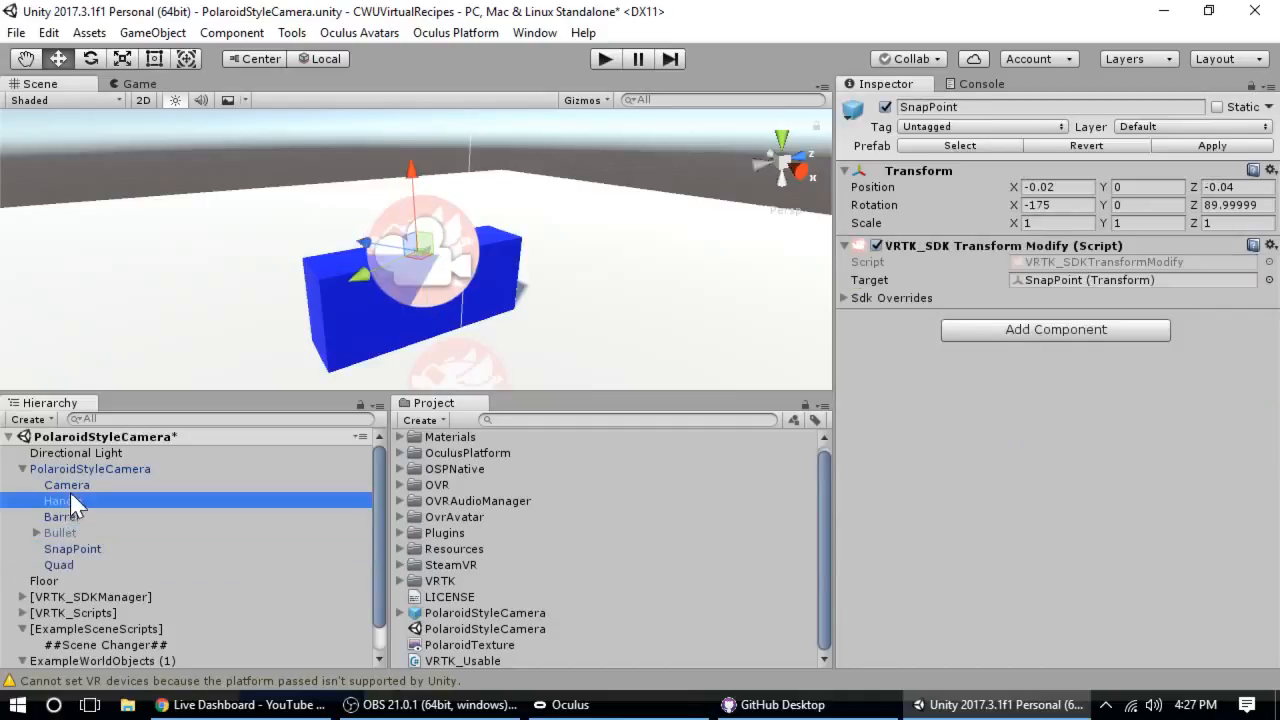
click(69, 565)
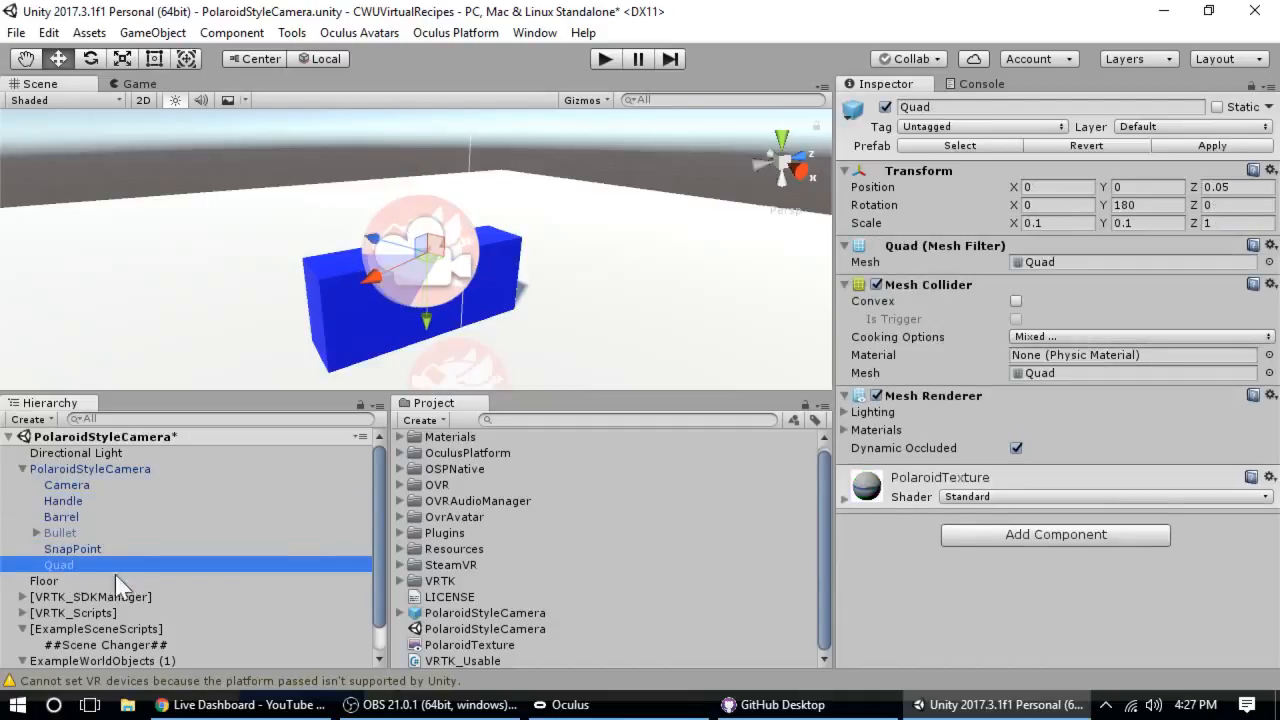
click(497, 644)
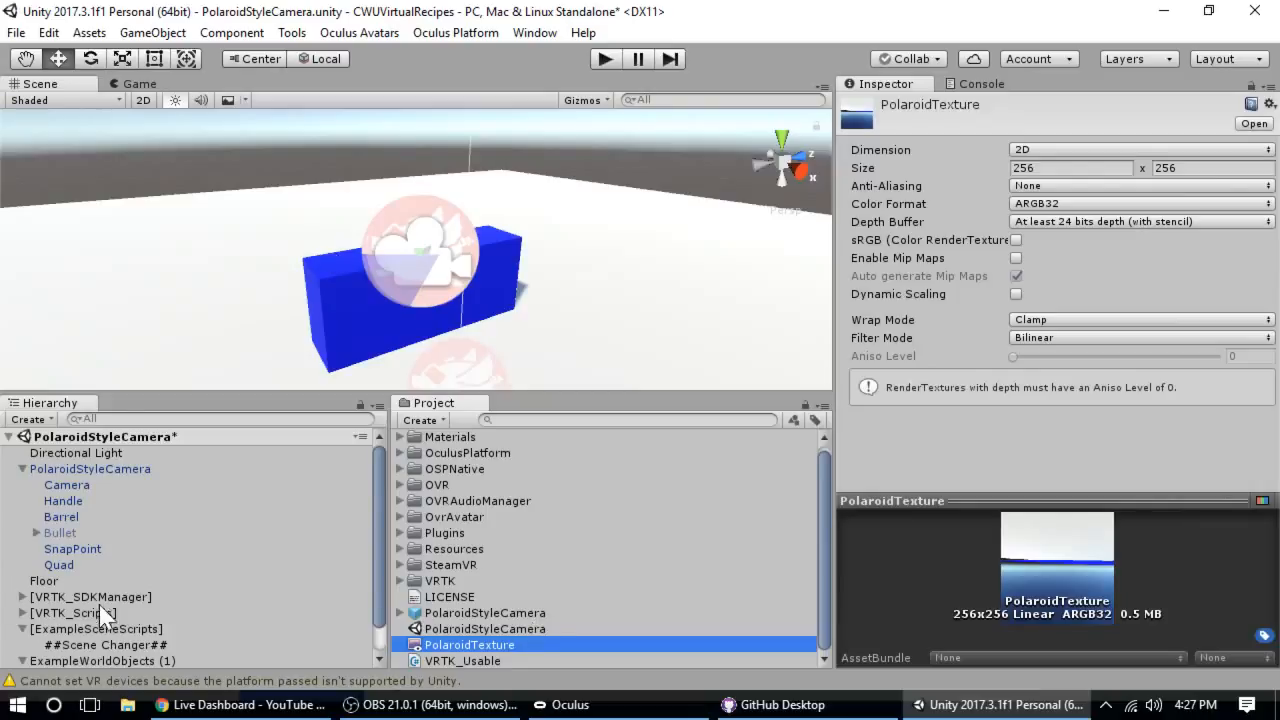
Rename the Quad child of PolaroidStyleCamera to Screen and keep it selected.
click(60, 566)
click(76, 566)
text(S)
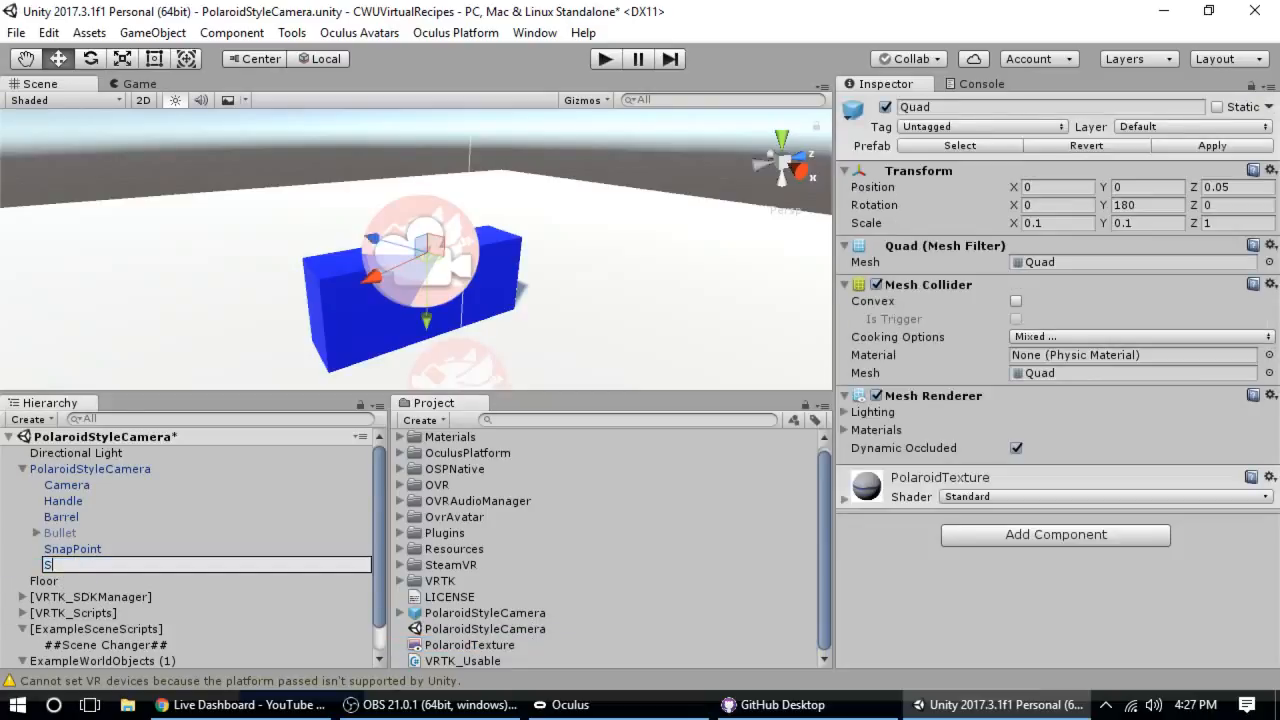
text(creen)
key(Return)
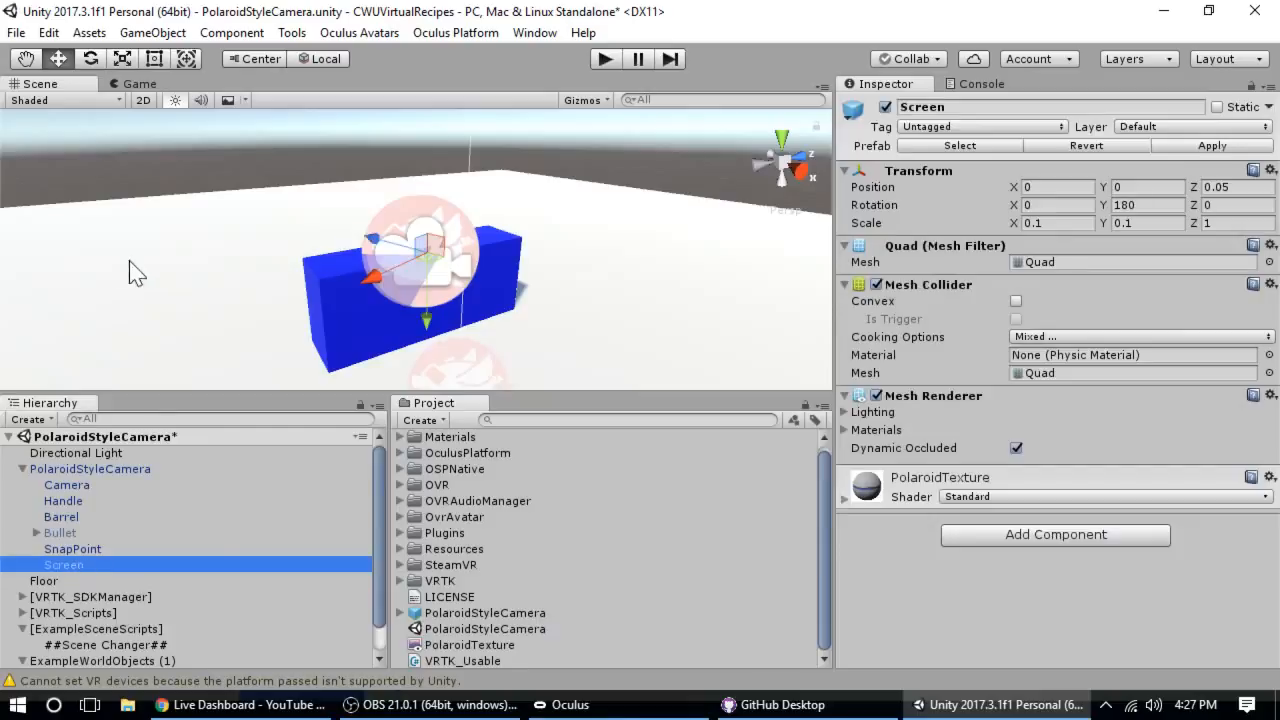
click(75, 565)
click(99, 580)
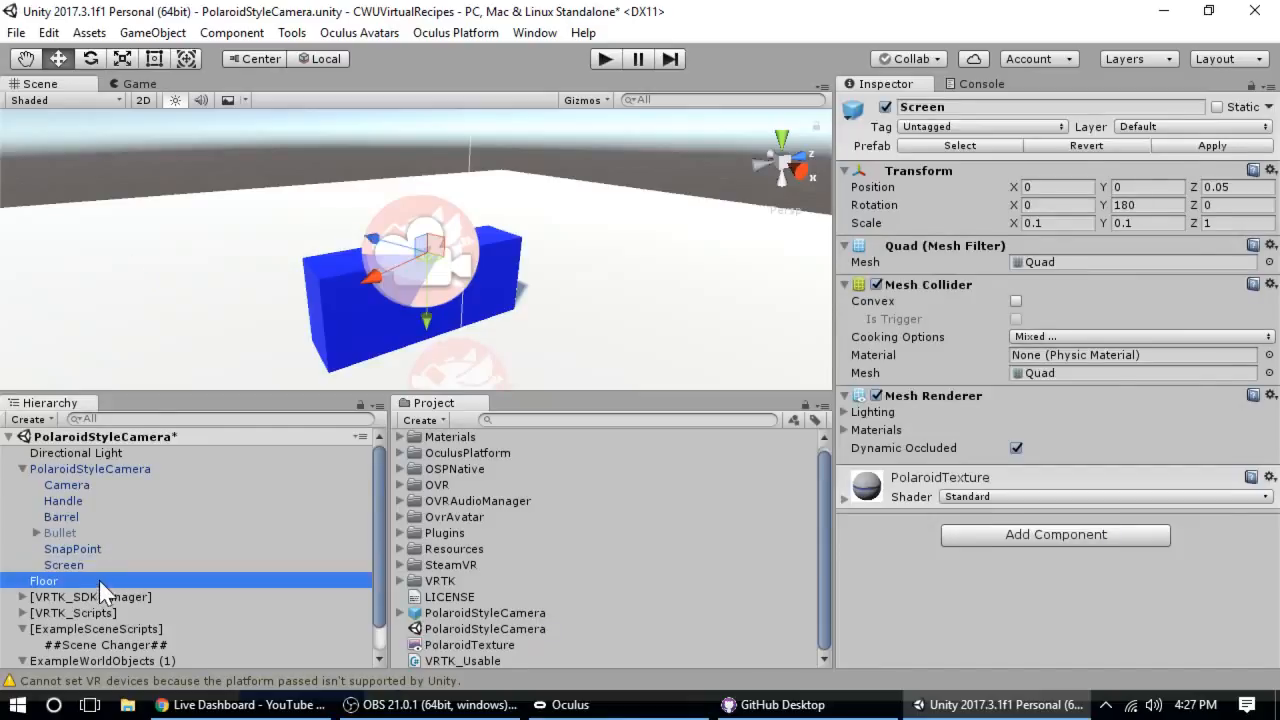
click(96, 566)
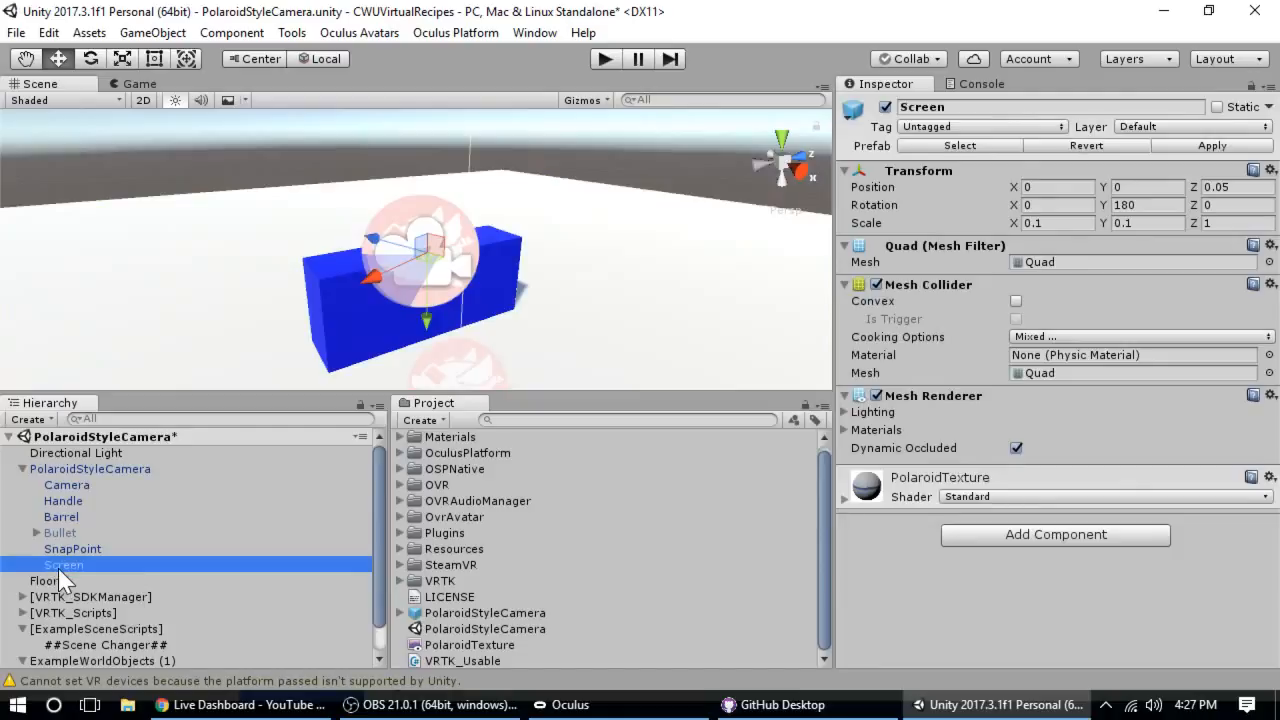
Delete the Bullet child from PolaroidStyleCamera, accepting the break of the prefab instance.
click(56, 532)
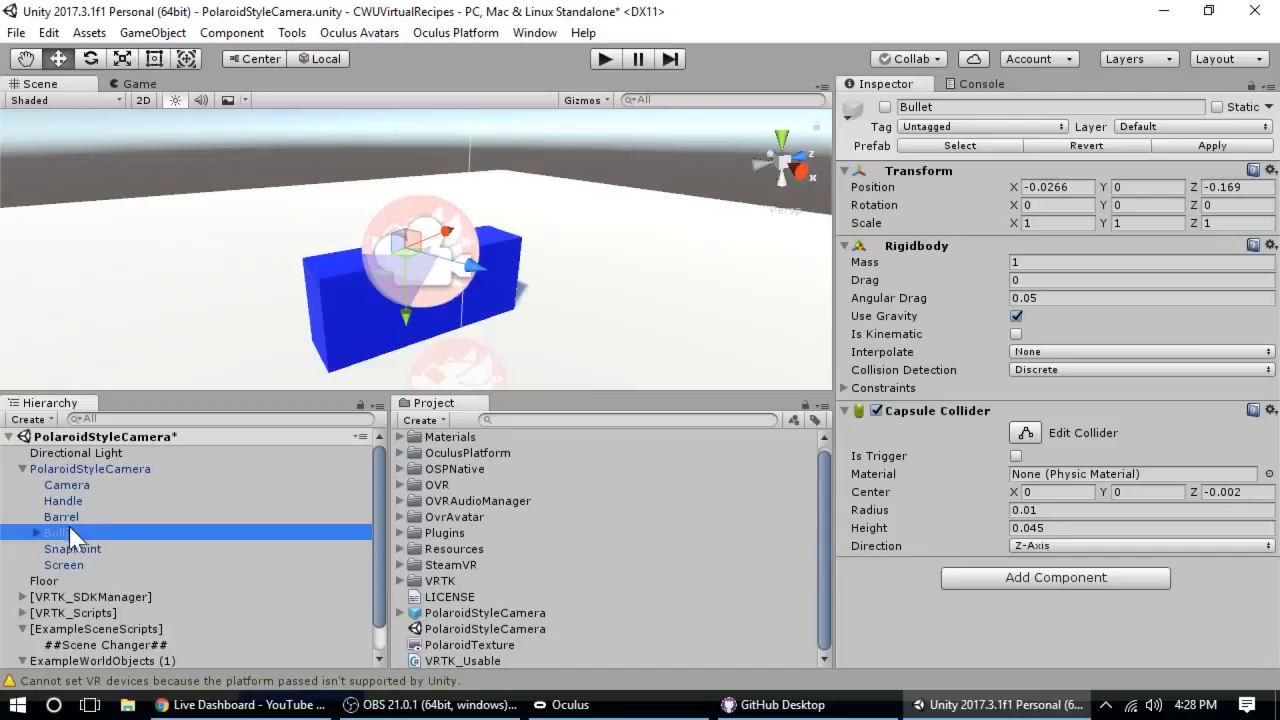
right_click(74, 529)
click(115, 257)
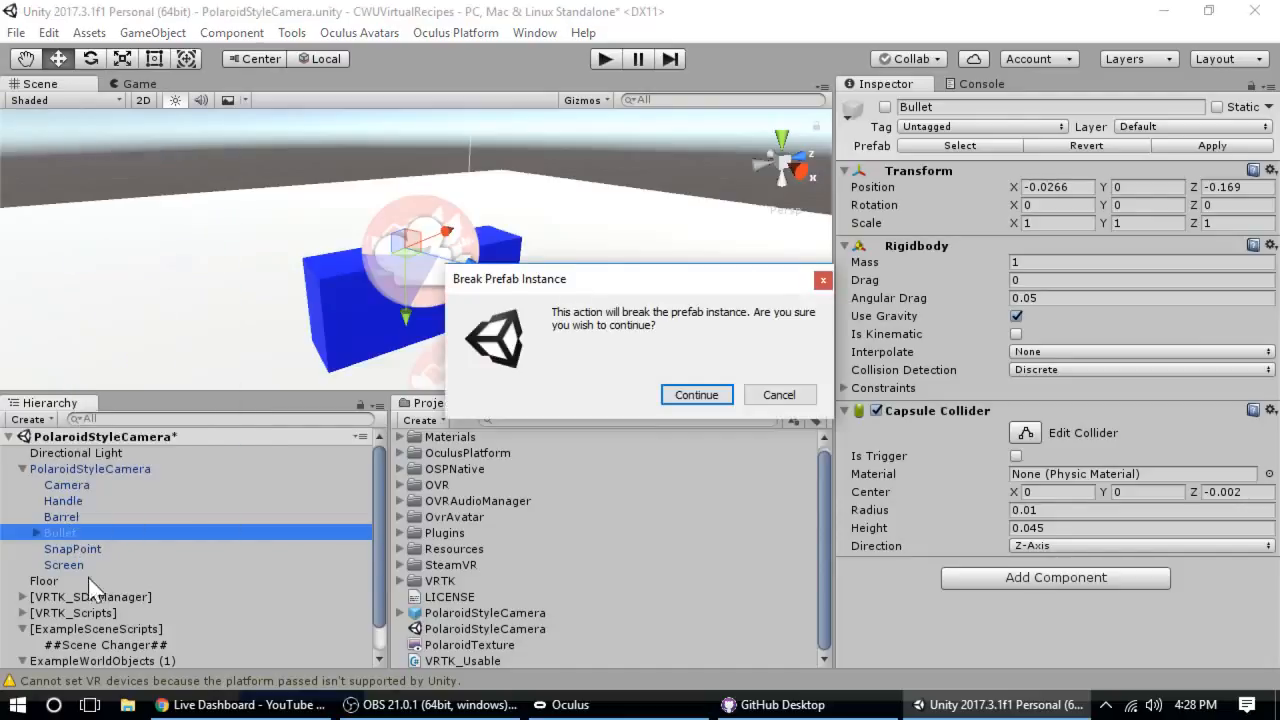
click(697, 395)
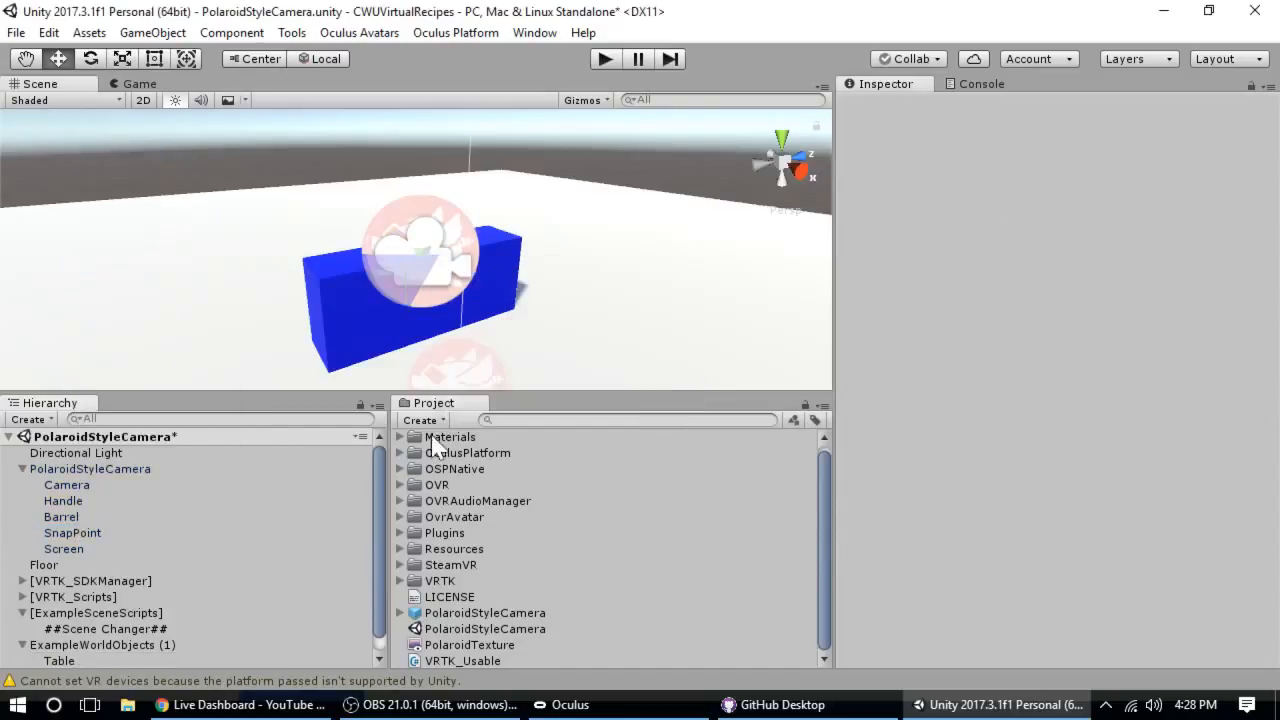
Duplicate the Screen child of PolaroidStyleCamera and name the copy Picture.
click(86, 545)
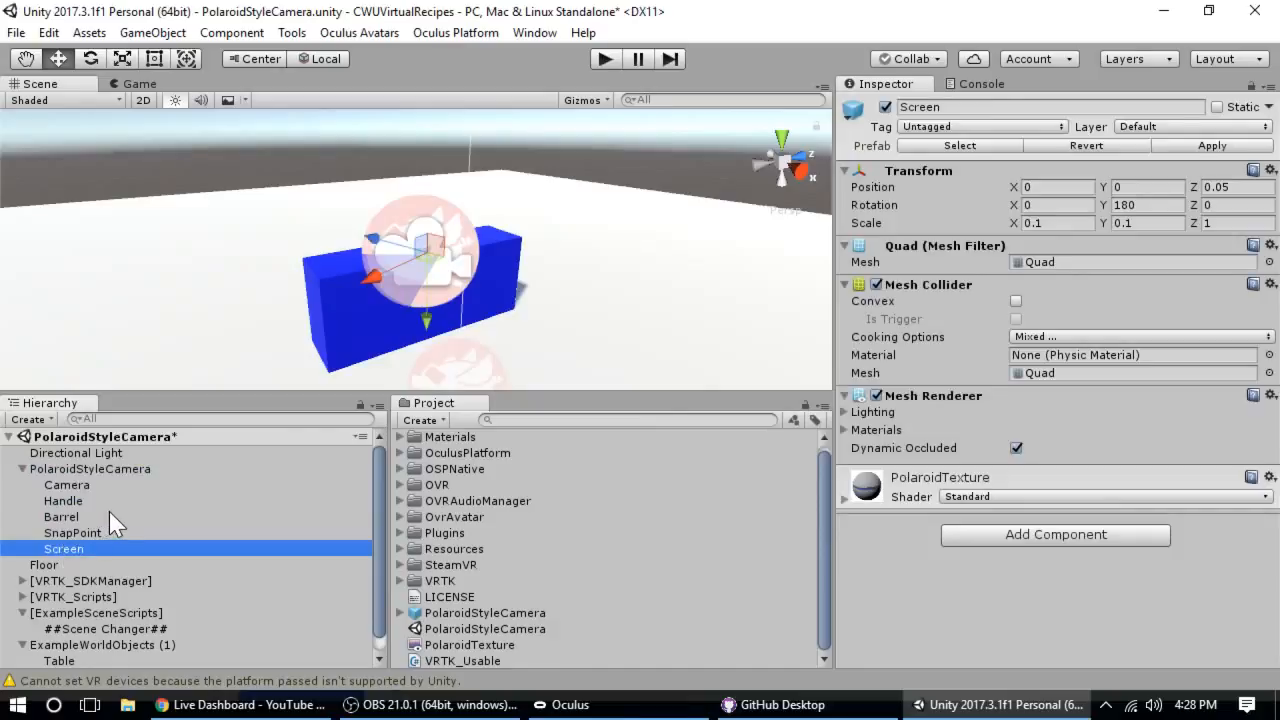
key(super)
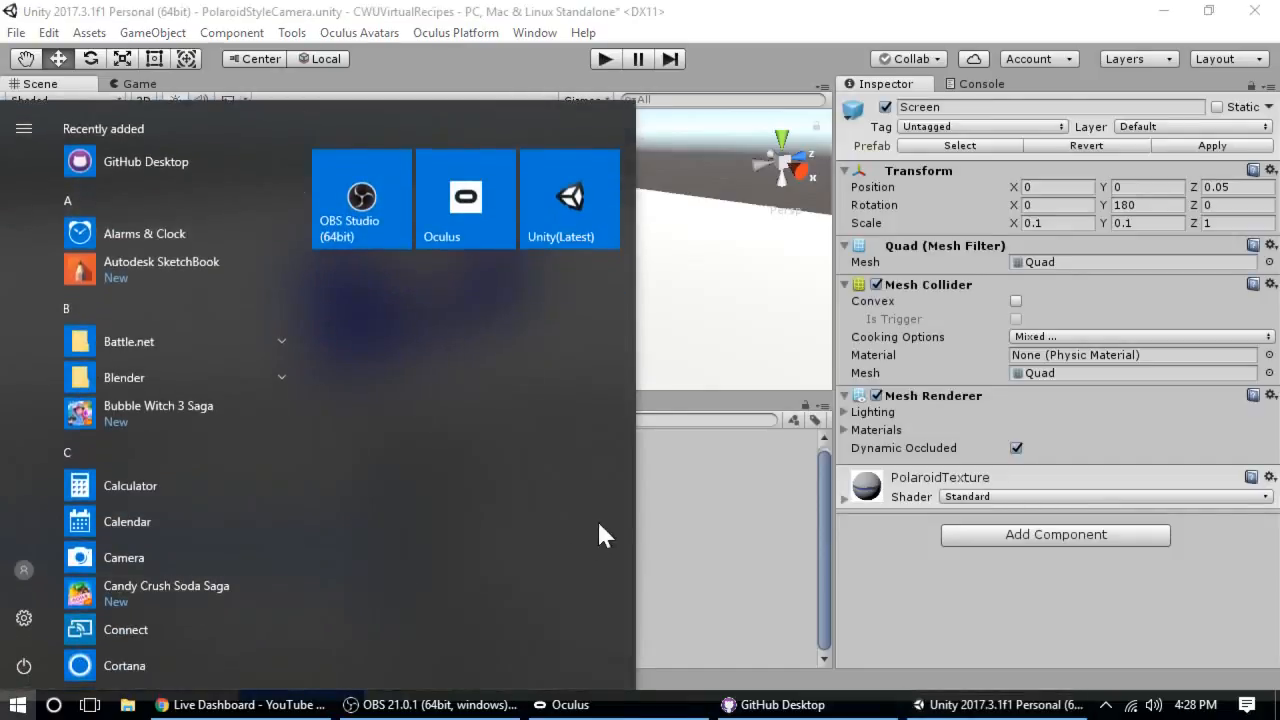
click(660, 517)
click(89, 549)
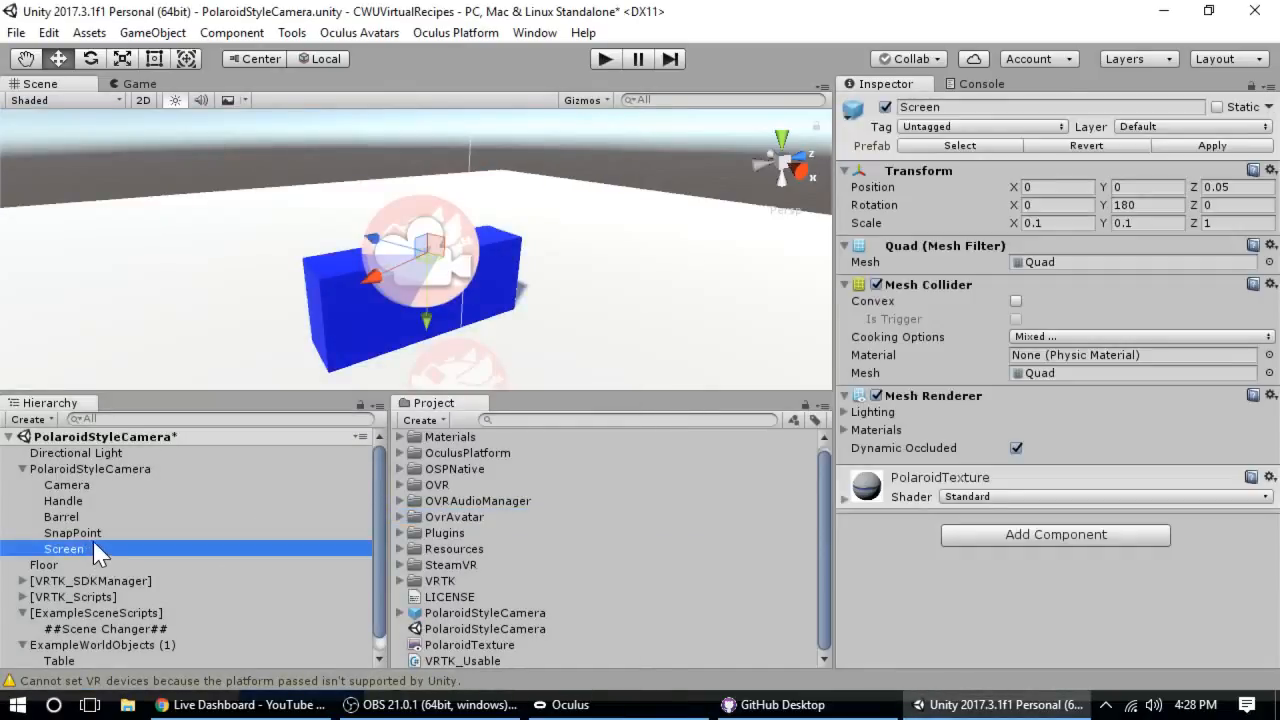
key(ctrl+d)
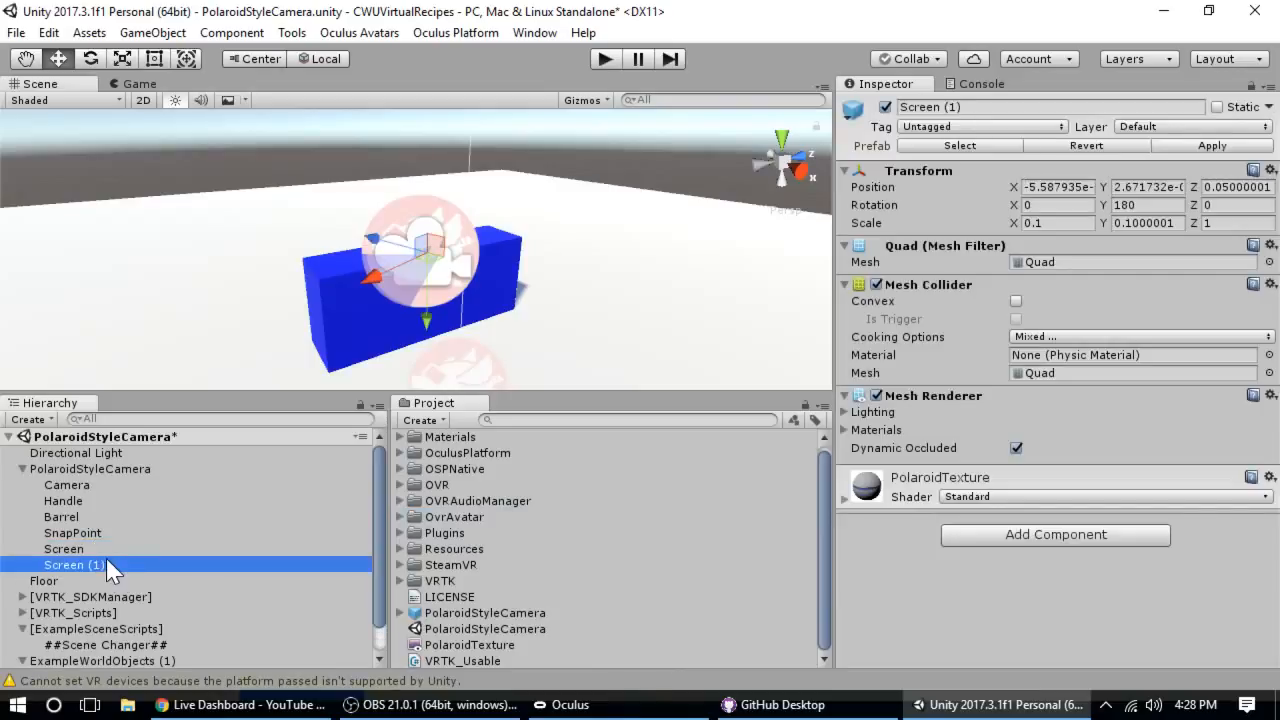
click(110, 567)
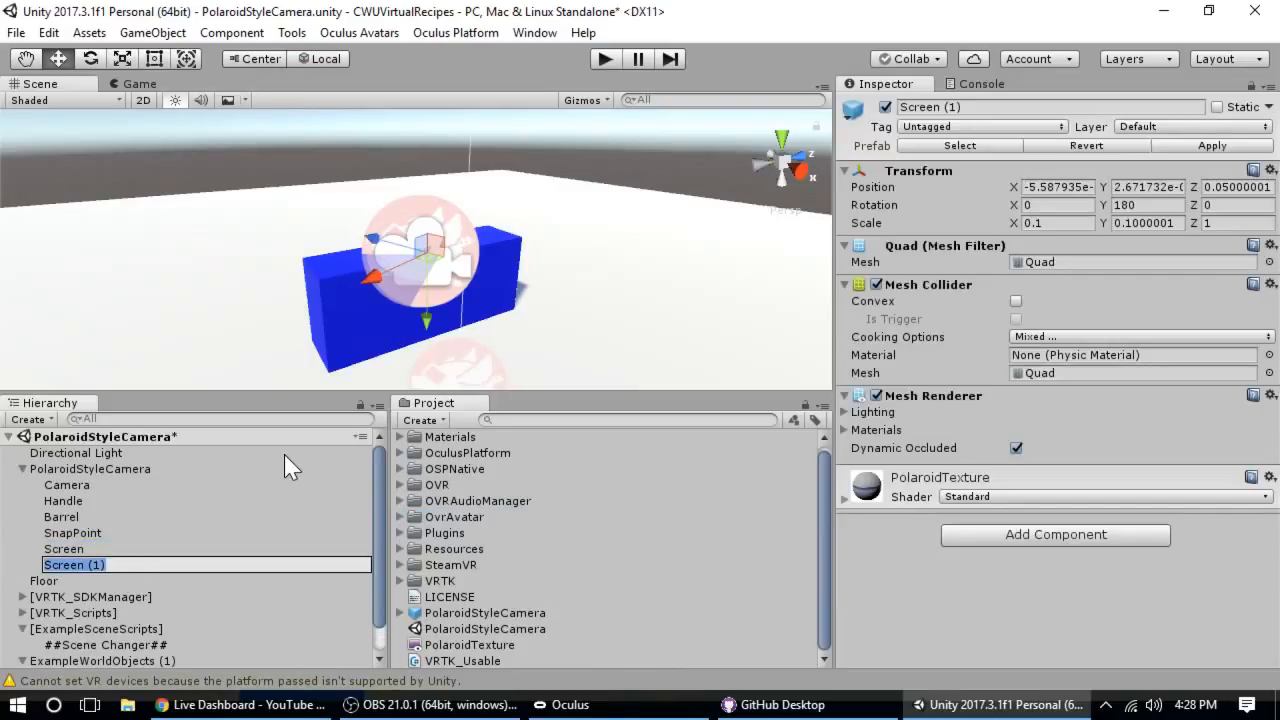
text(Picture)
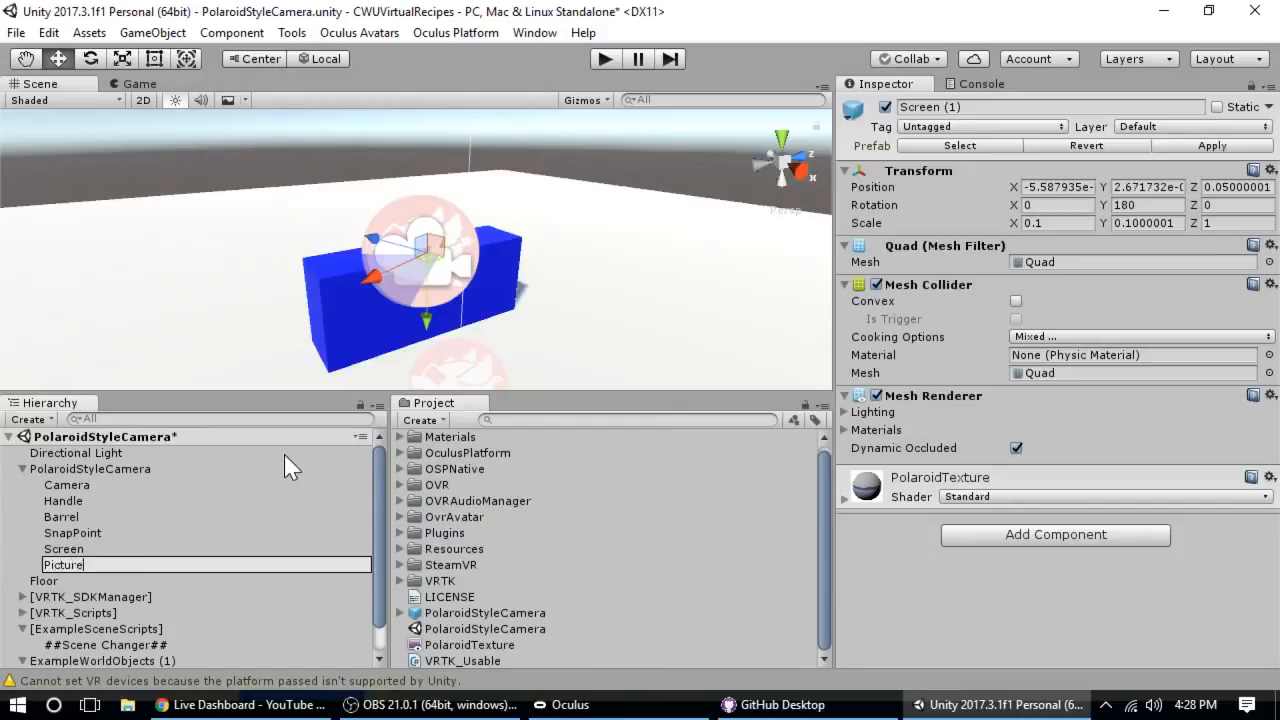
key(Return)
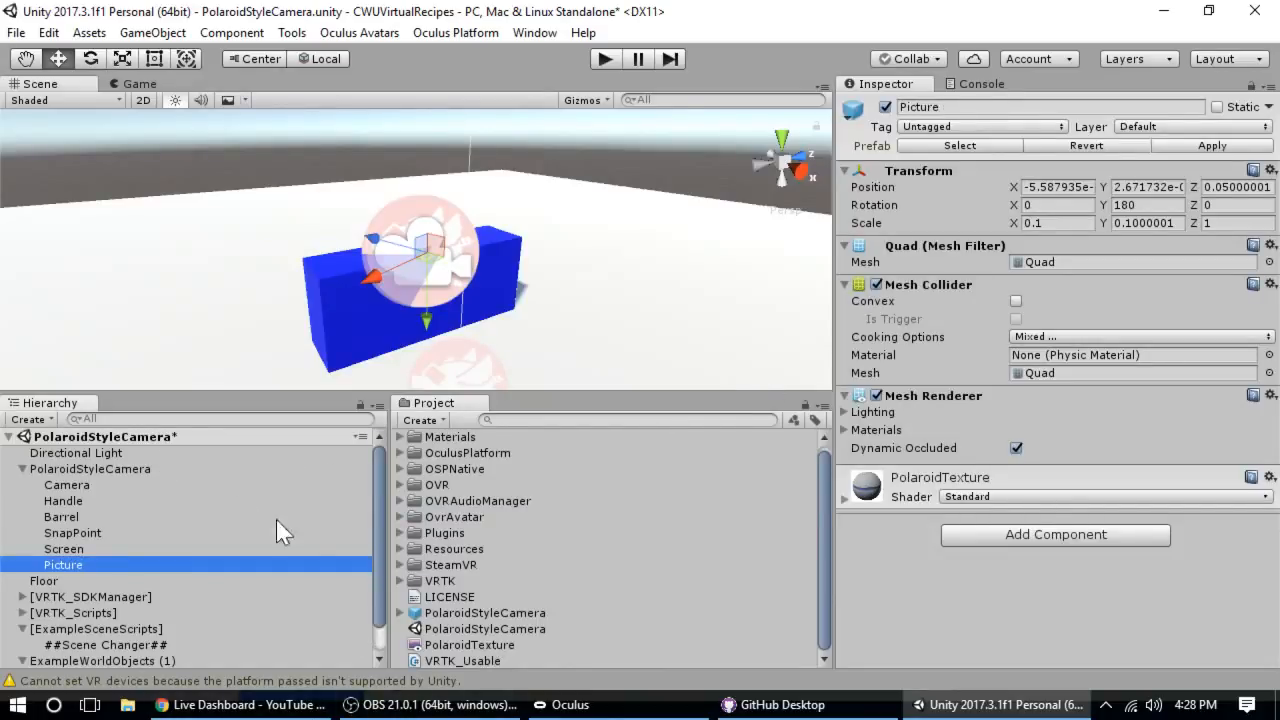
Expand the Materials folder in the project assets and select it.
scroll(540, 592, up, 1)
click(401, 443)
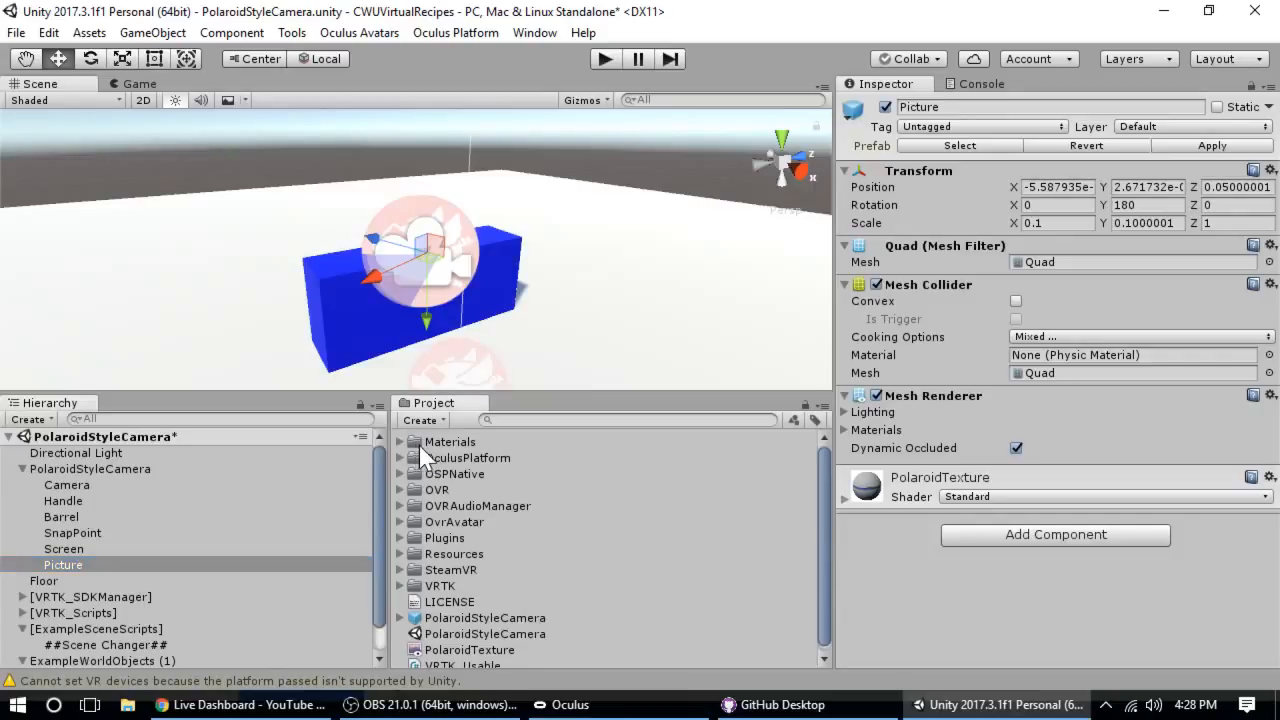
click(420, 447)
click(401, 443)
click(432, 440)
click(424, 422)
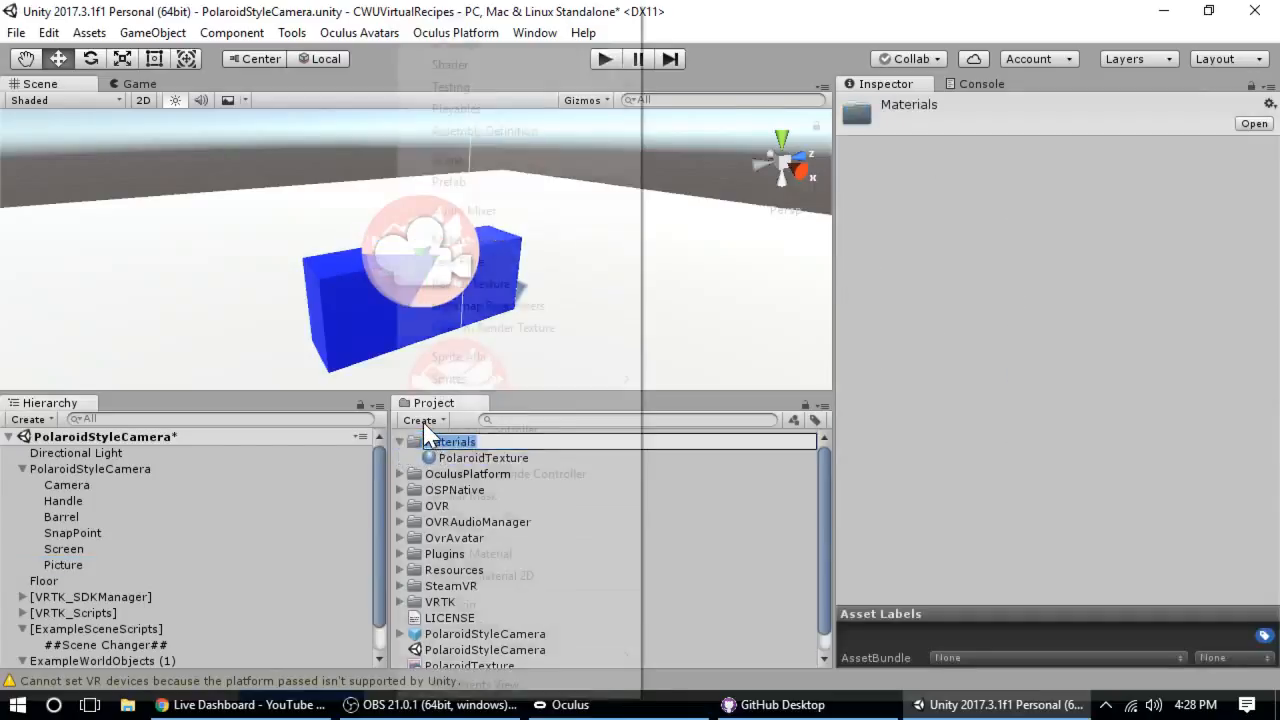
click(780, 510)
click(447, 443)
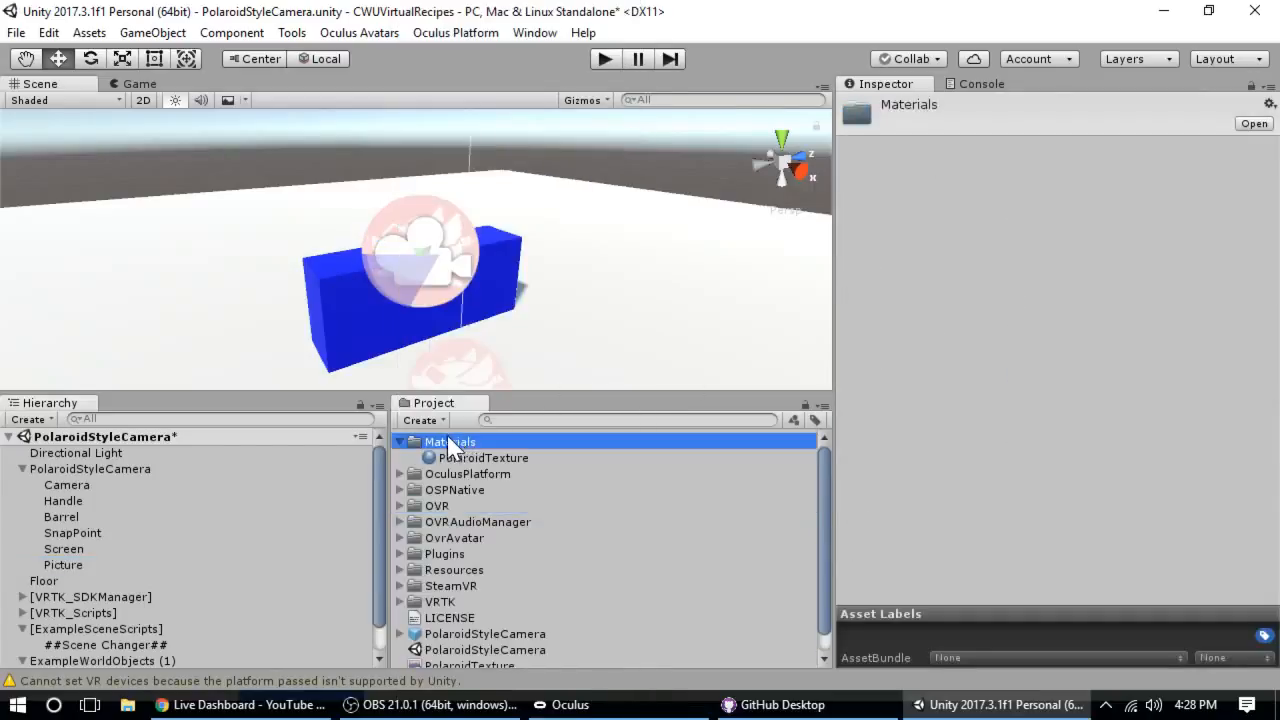
click(436, 421)
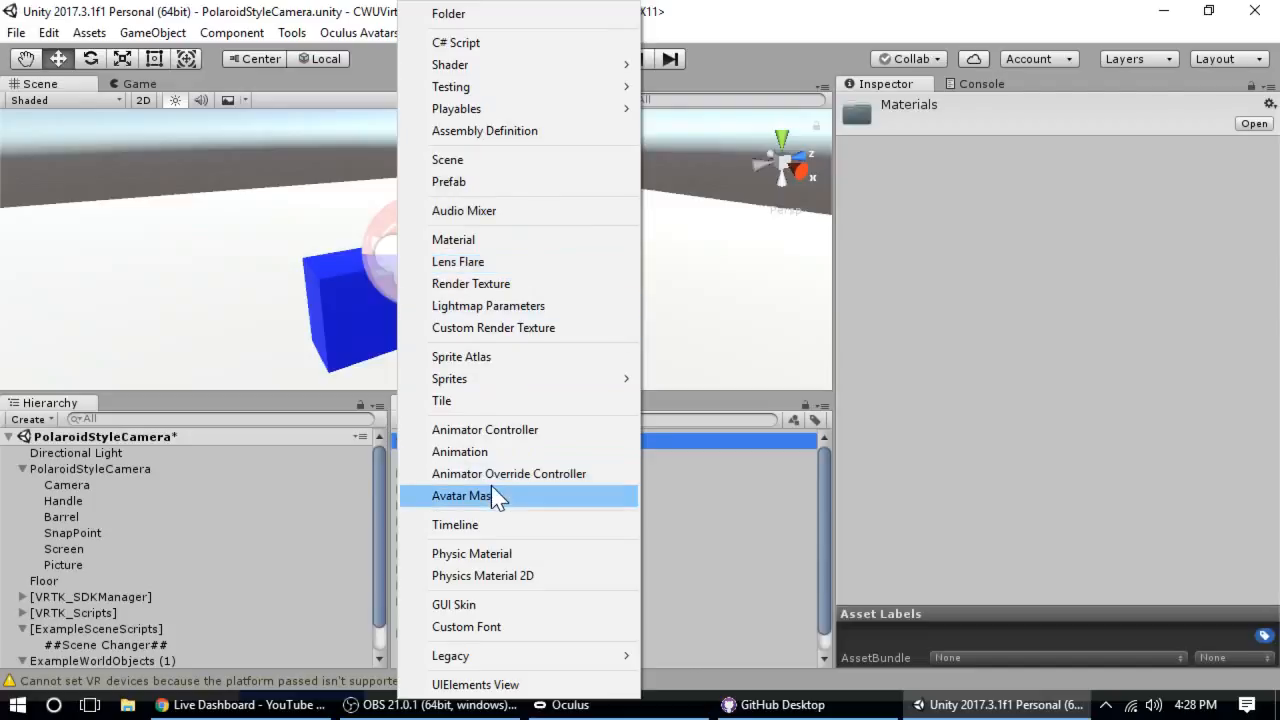
click(764, 553)
click(447, 437)
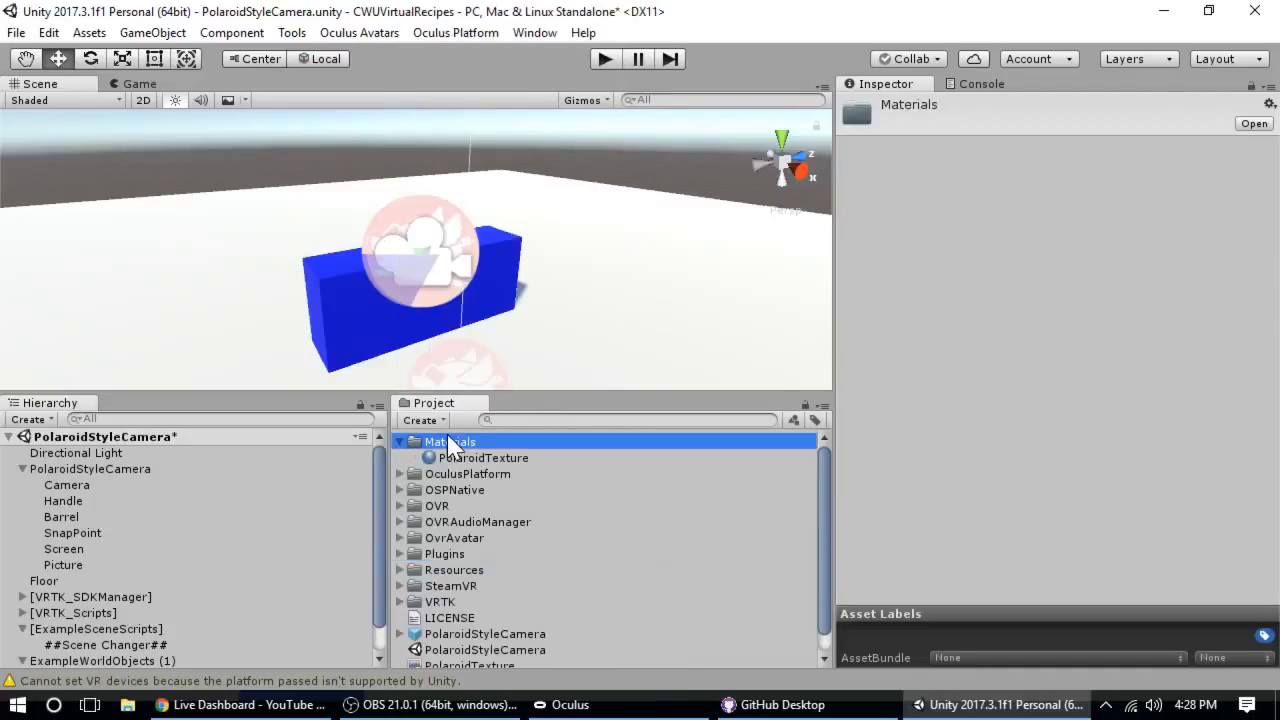
Create a new material in the Materials folder and name it Picture.
right_click(447, 437)
click(423, 419)
click(423, 419)
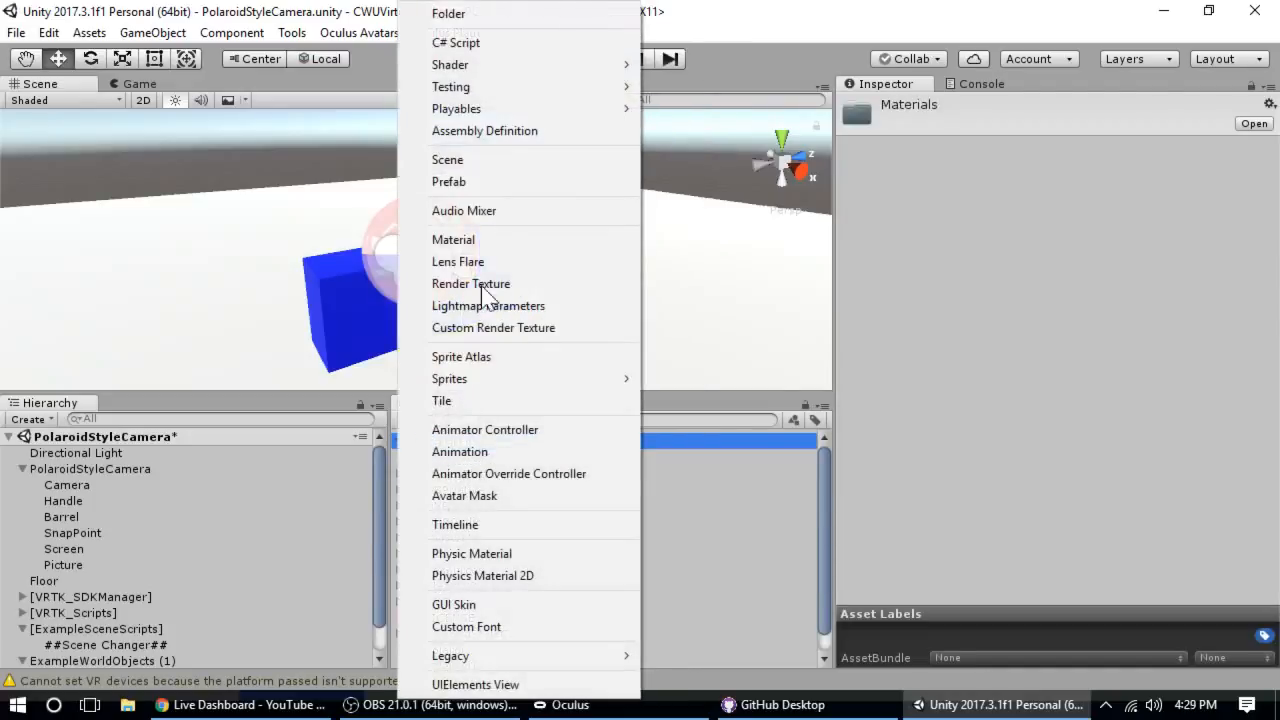
click(496, 239)
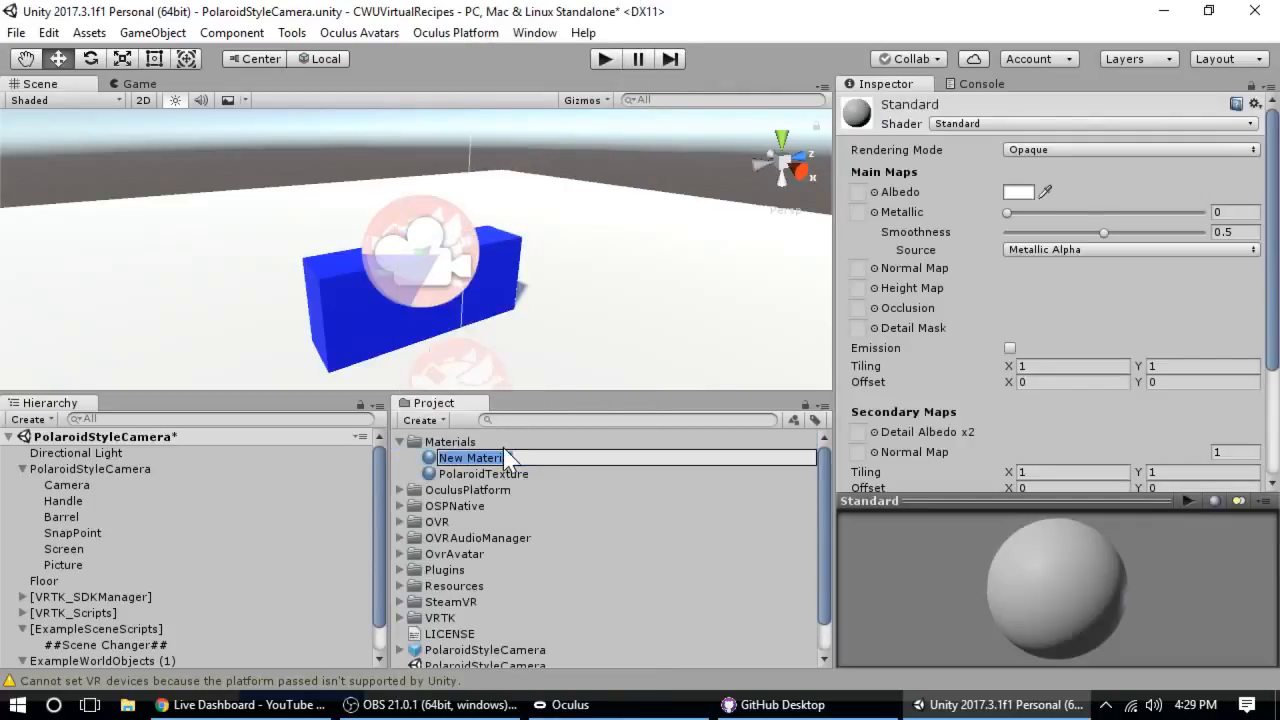
text(Picture)
key(Return)
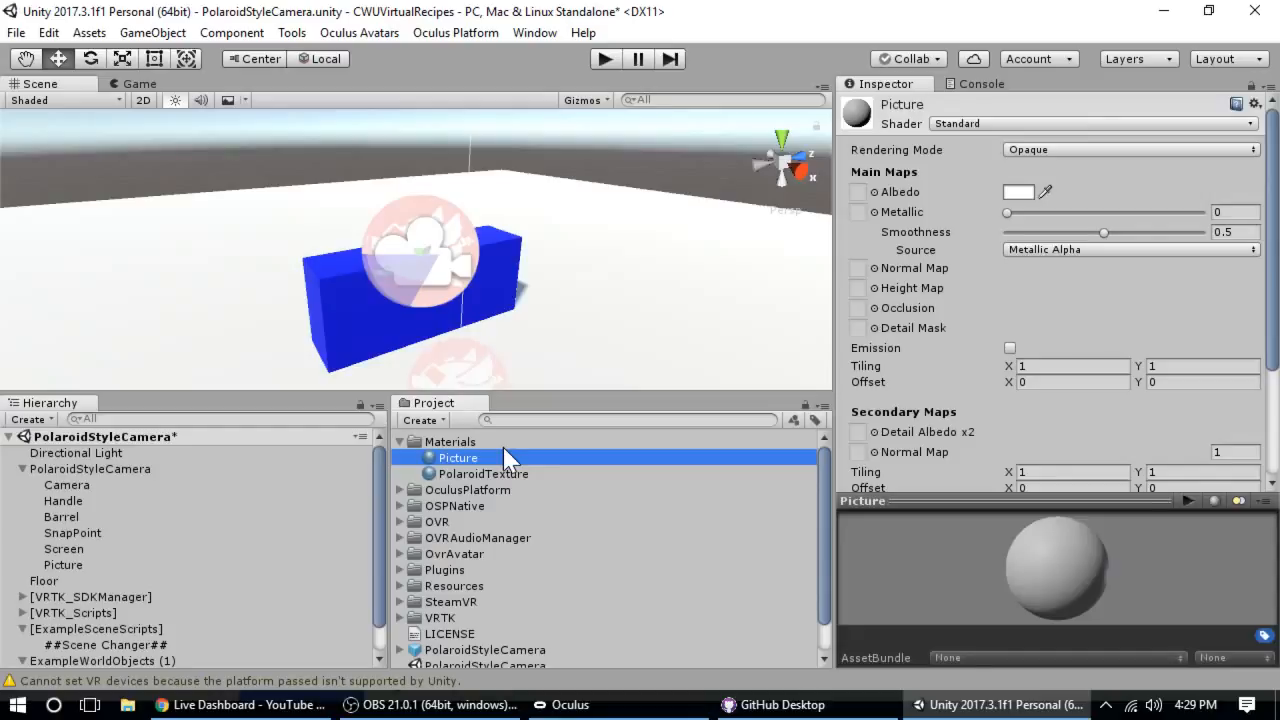
Assign the Picture material to the Picture child of PolaroidStyleCamera and expand the material's properties on that object.
drag(468, 460, 86, 564)
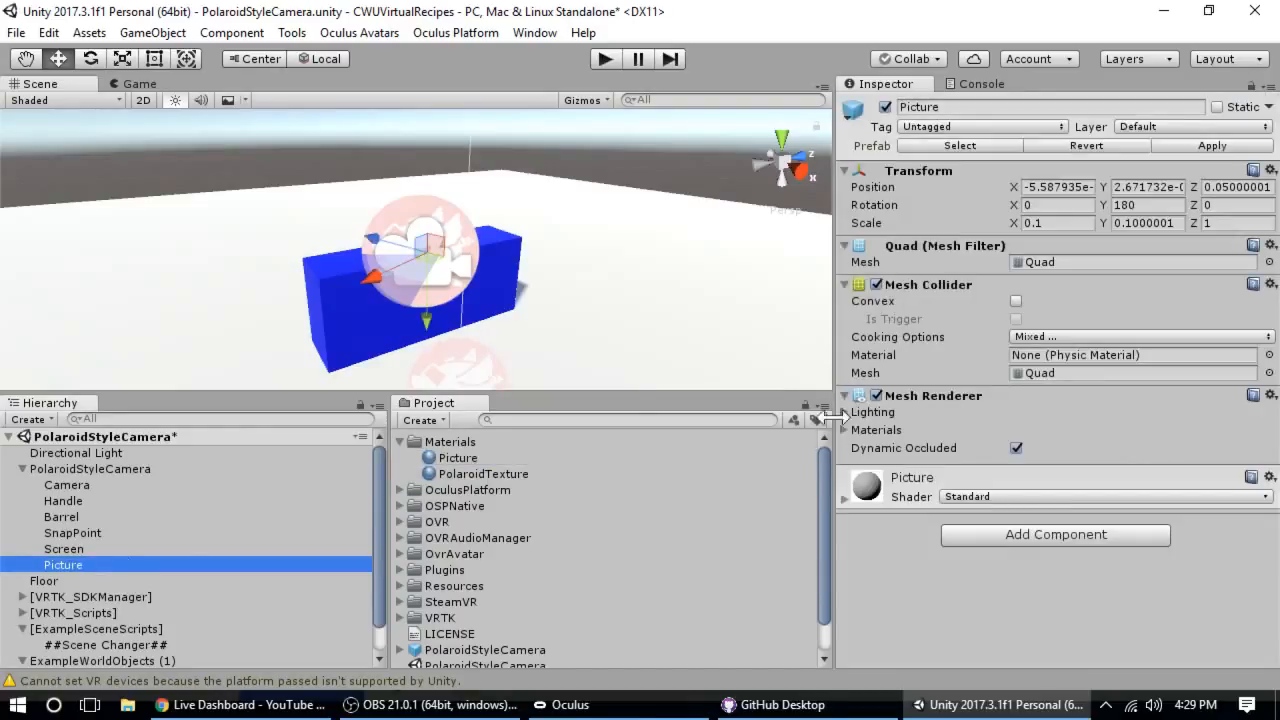
scroll(456, 532, down, 1)
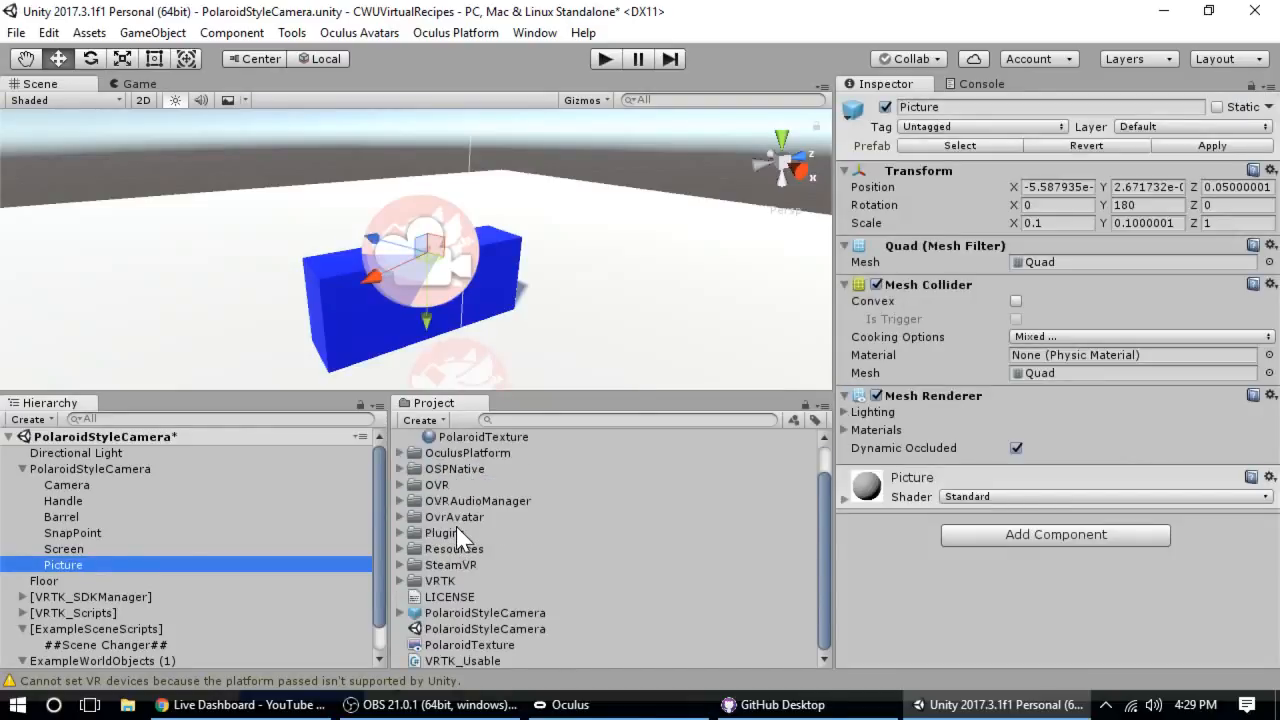
click(845, 498)
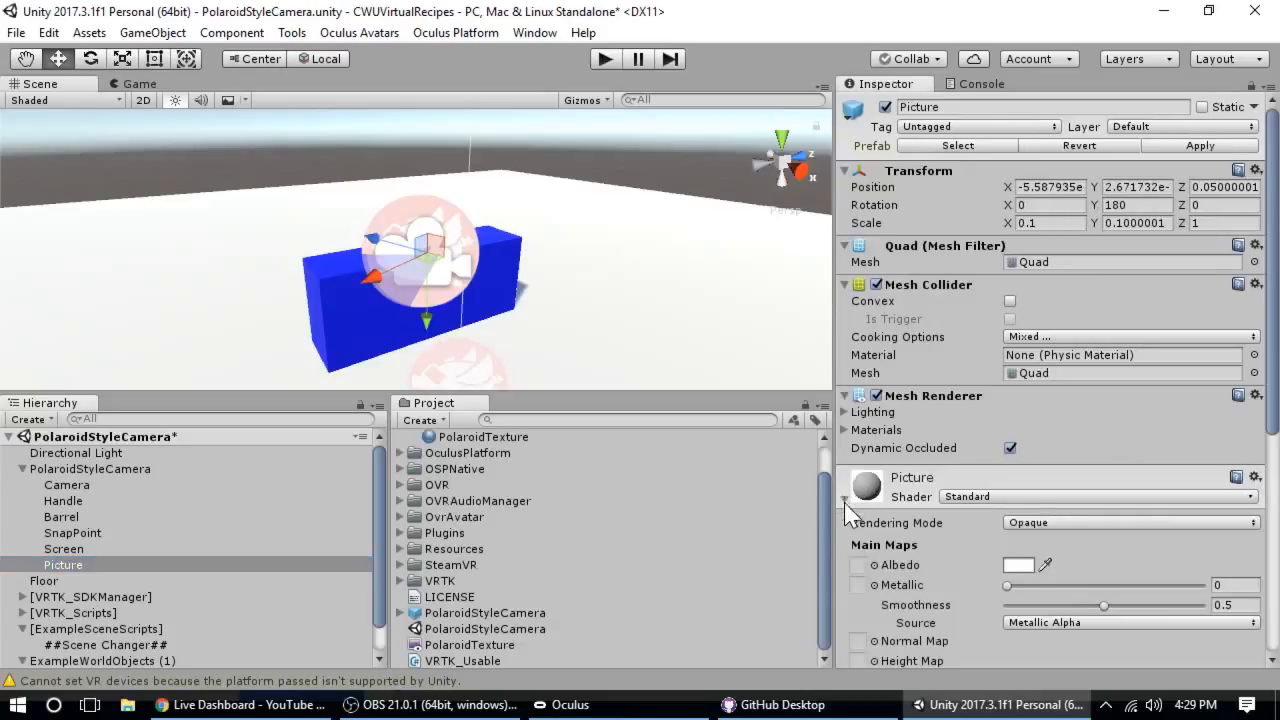
scroll(932, 578, down, 6)
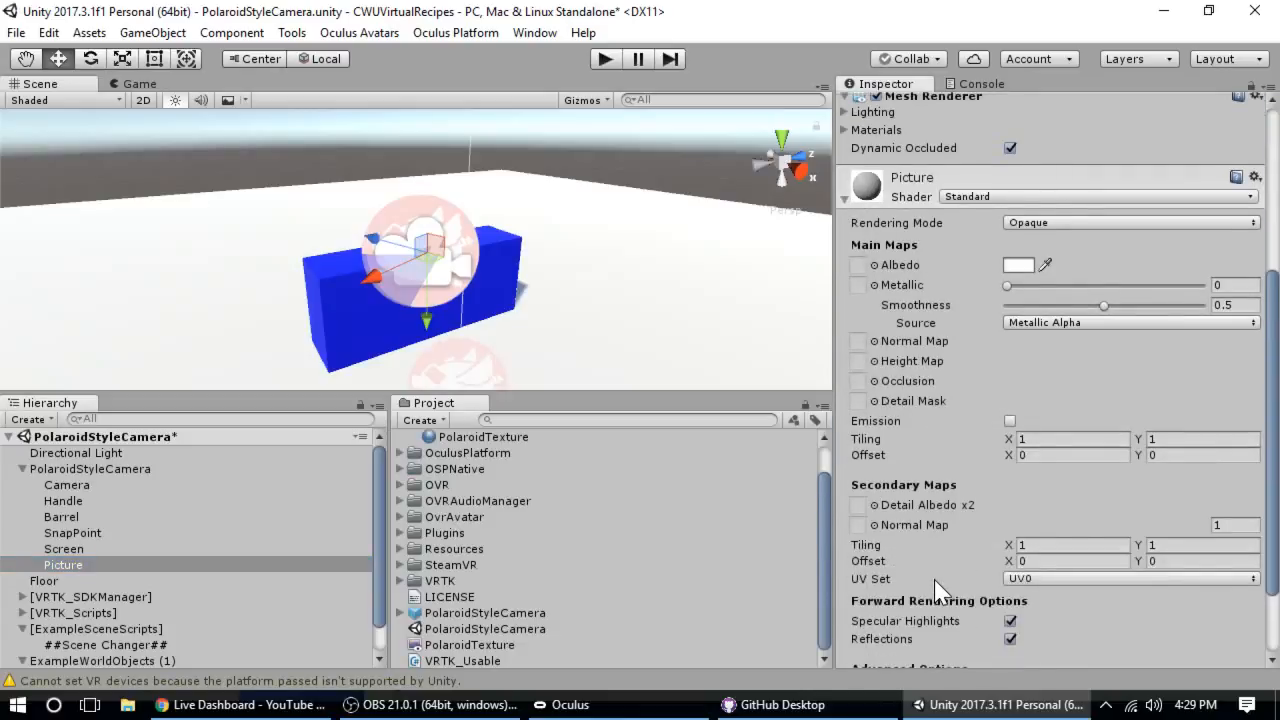